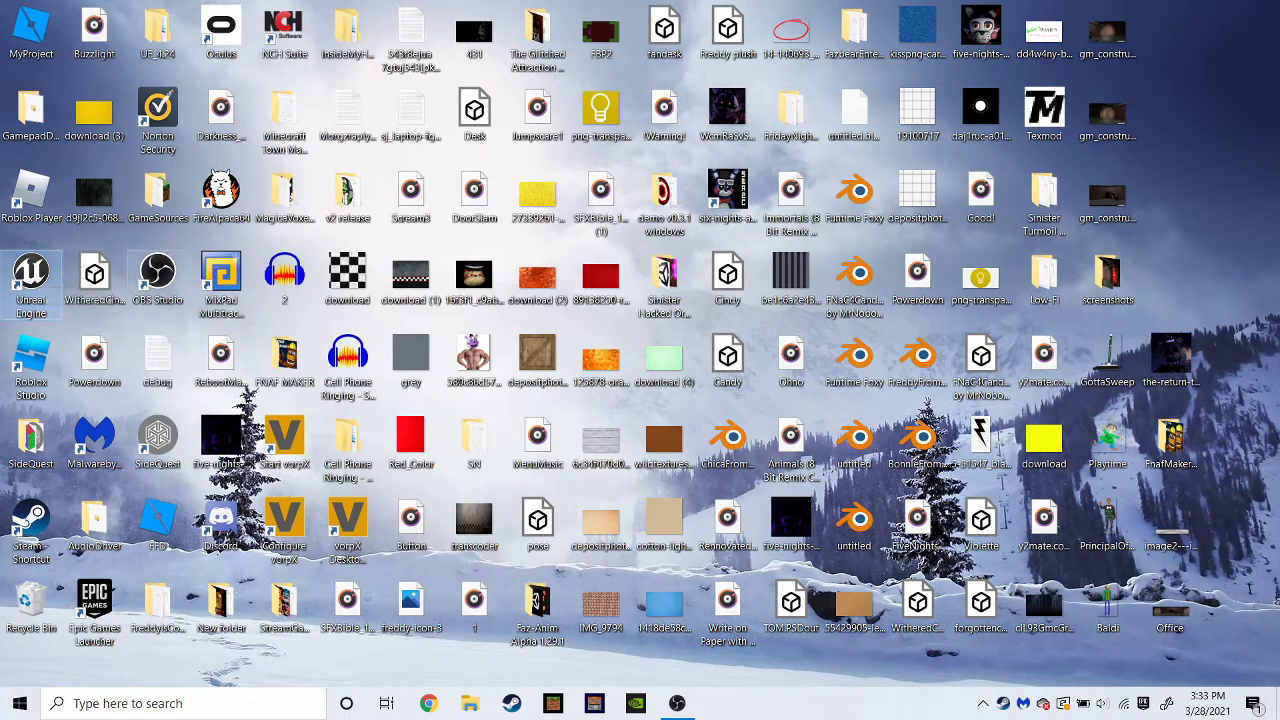
Launch Unreal Engine and start a new project in the Games category with the Third Person template.
double_click(31, 280)
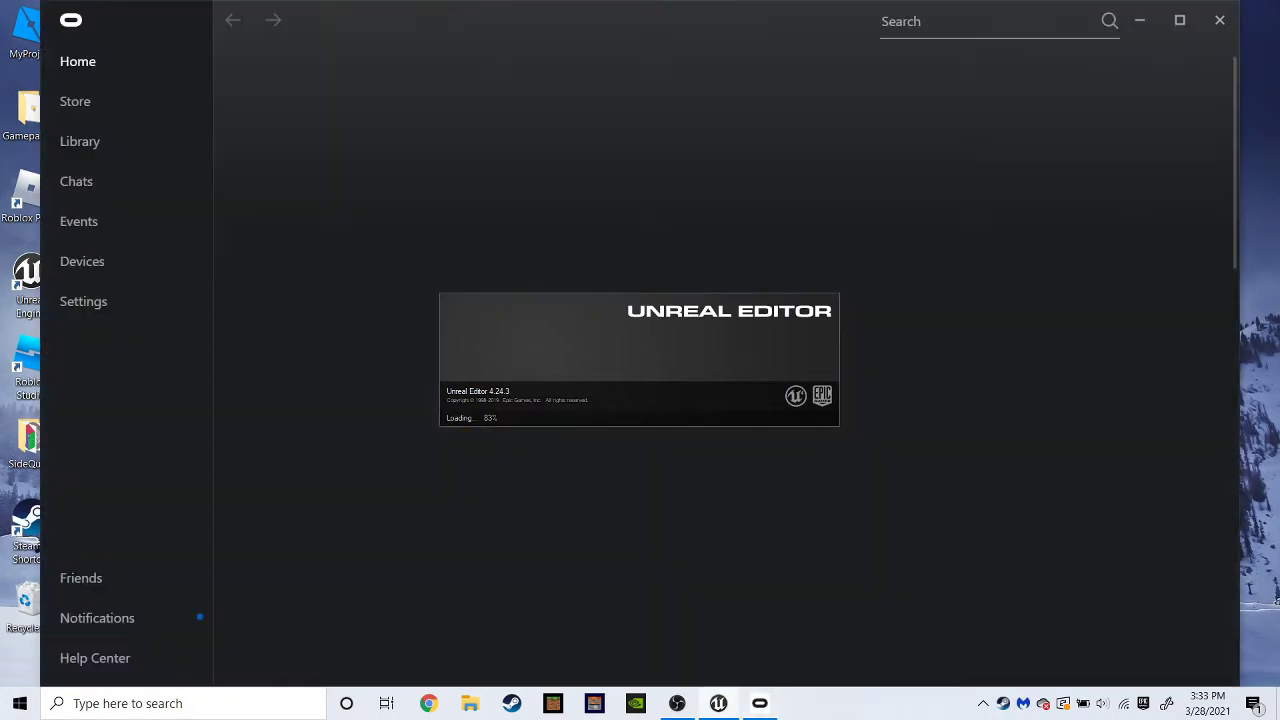
left_click(1220, 20)
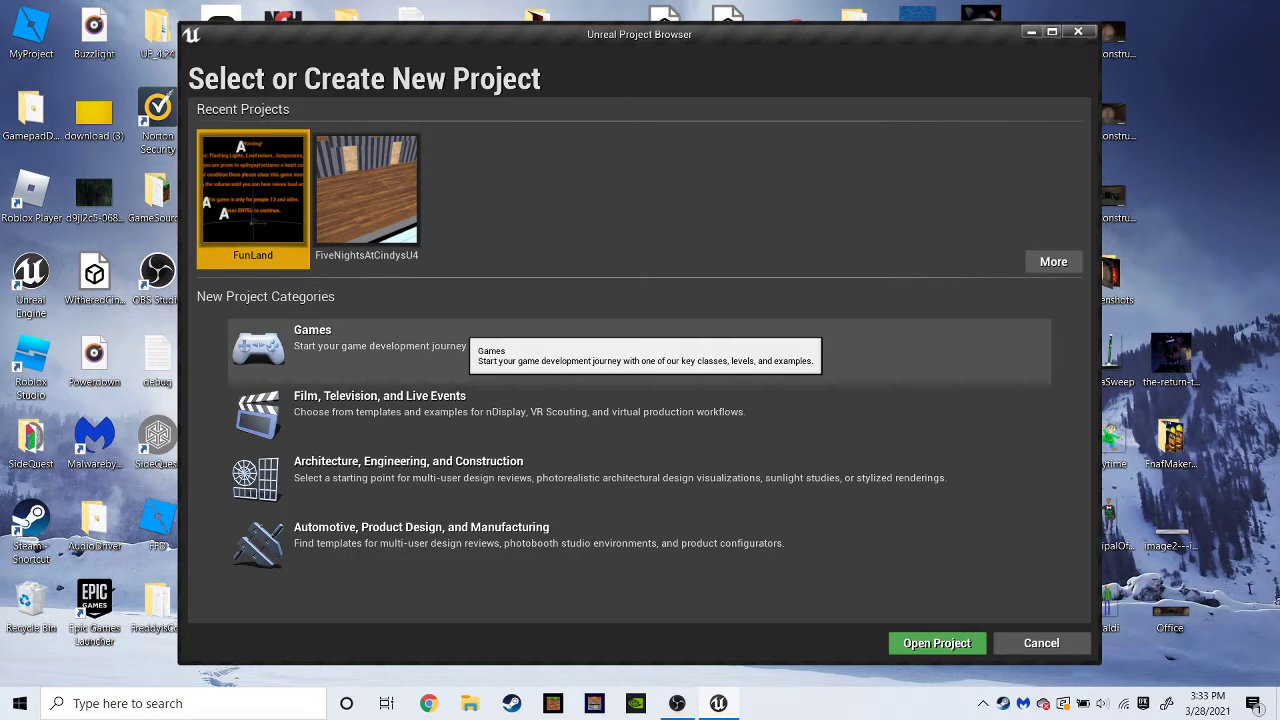
left_click(462, 345)
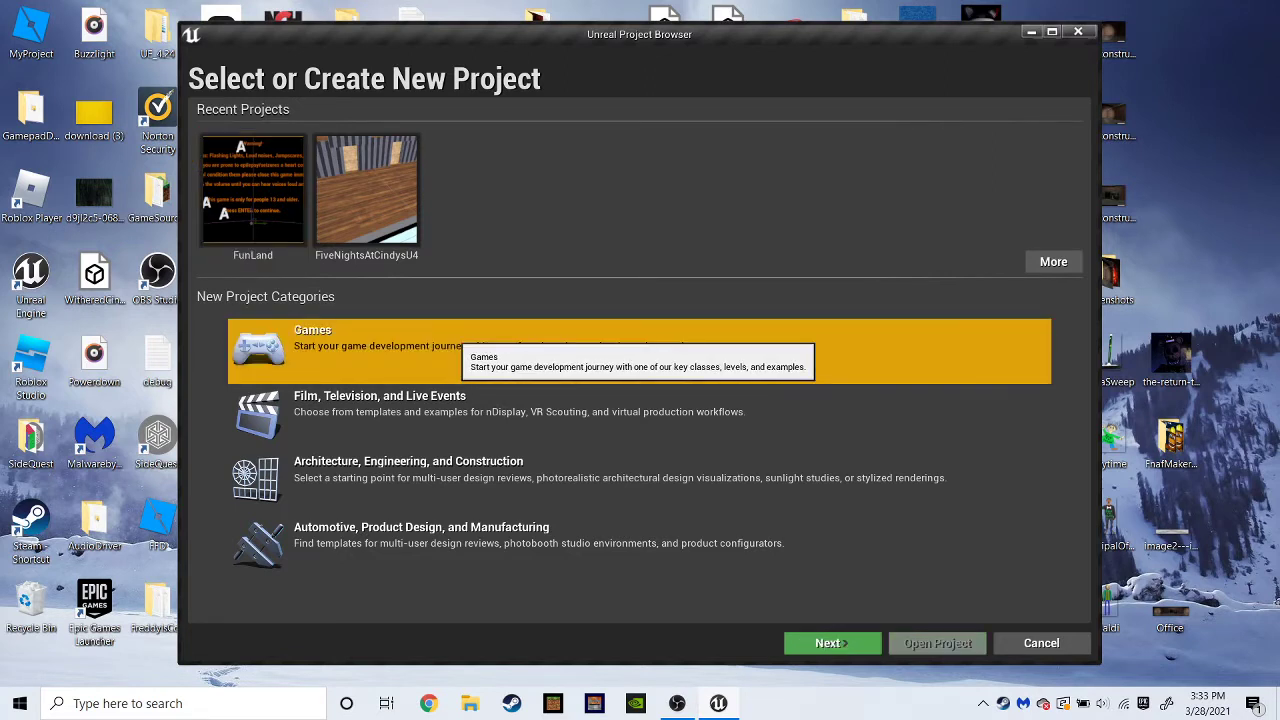
left_click(843, 643)
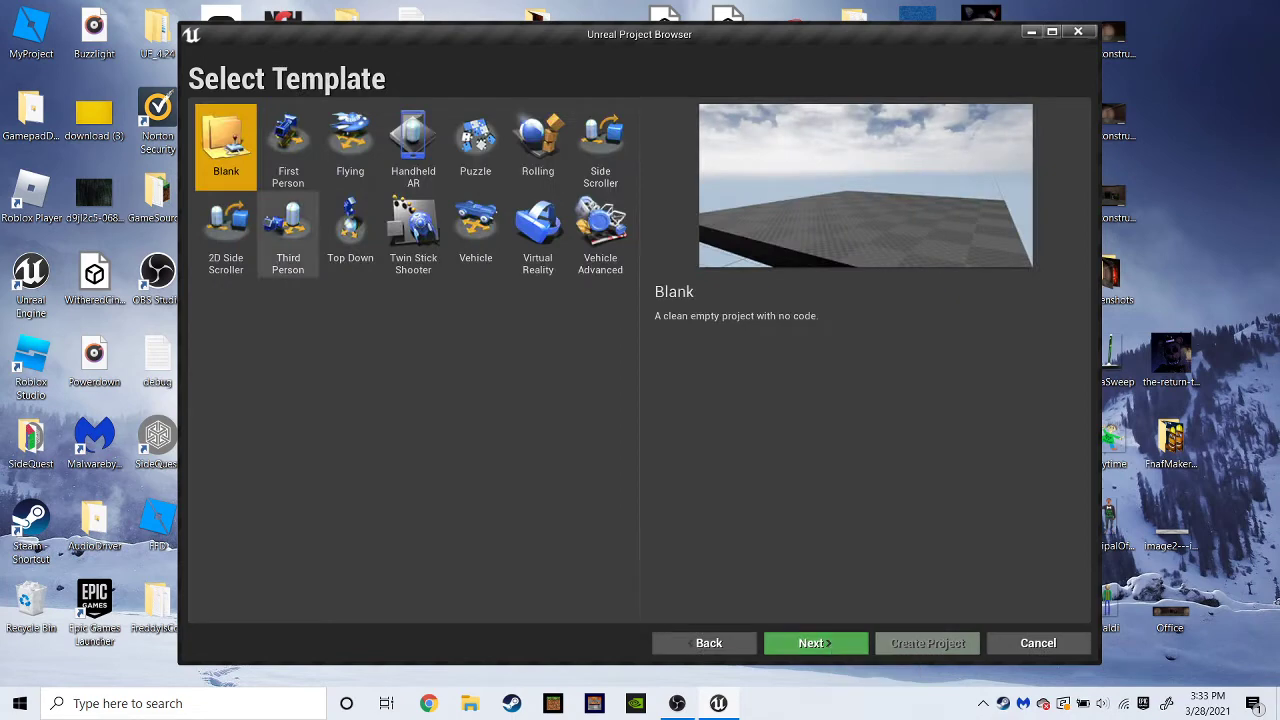
left_click(288, 148)
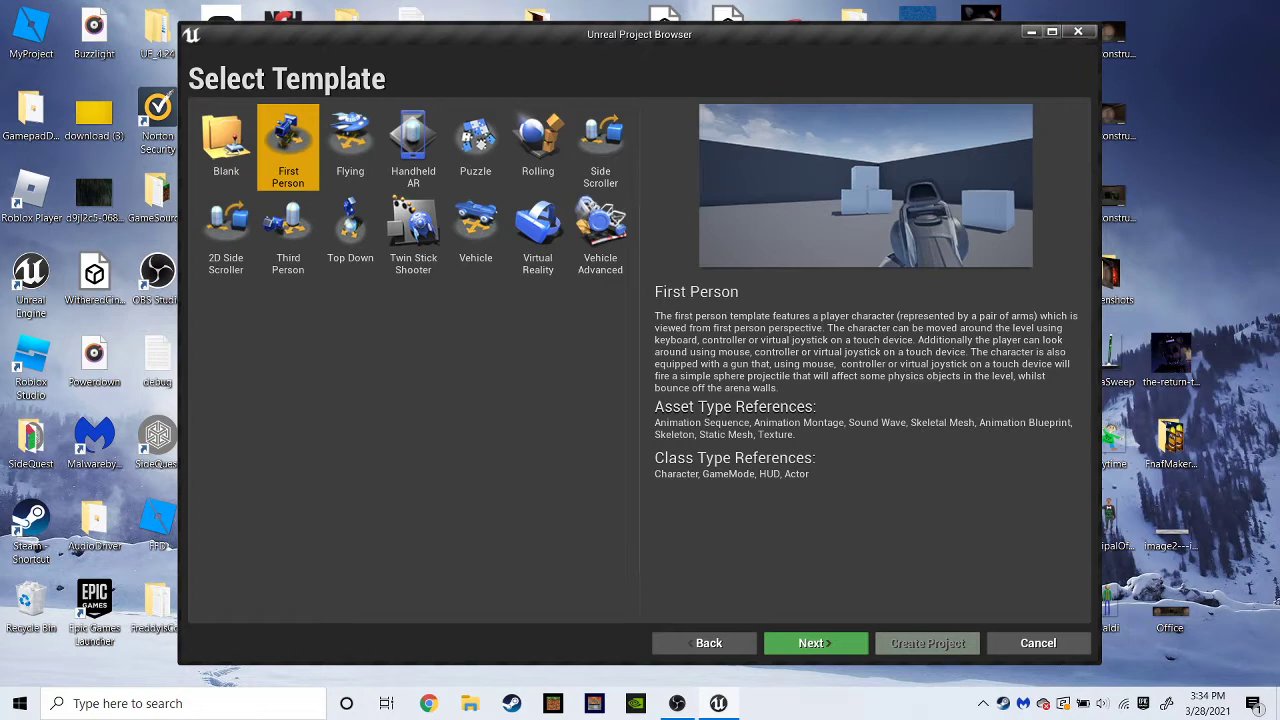
left_click(288, 235)
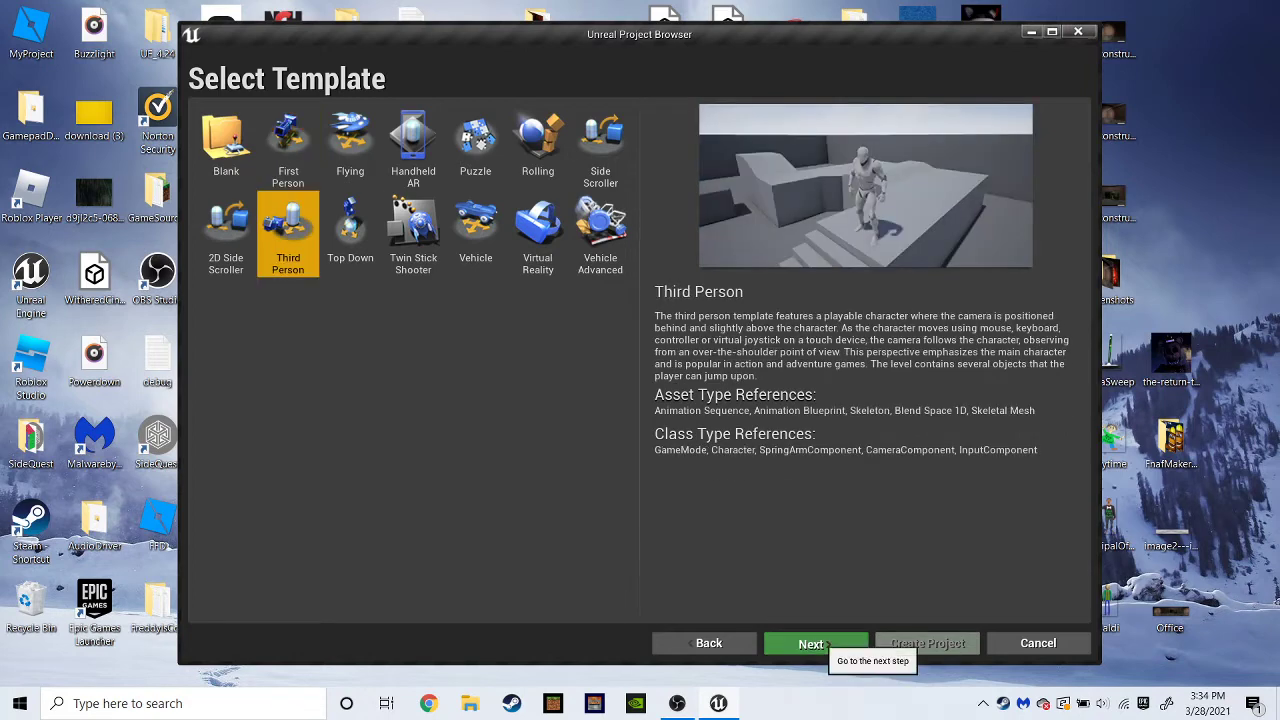
left_click(826, 645)
Name the new project FnafGameTutorial in the project settings.
left_click_drag(762, 588, 711, 588)
key("BackSpace")
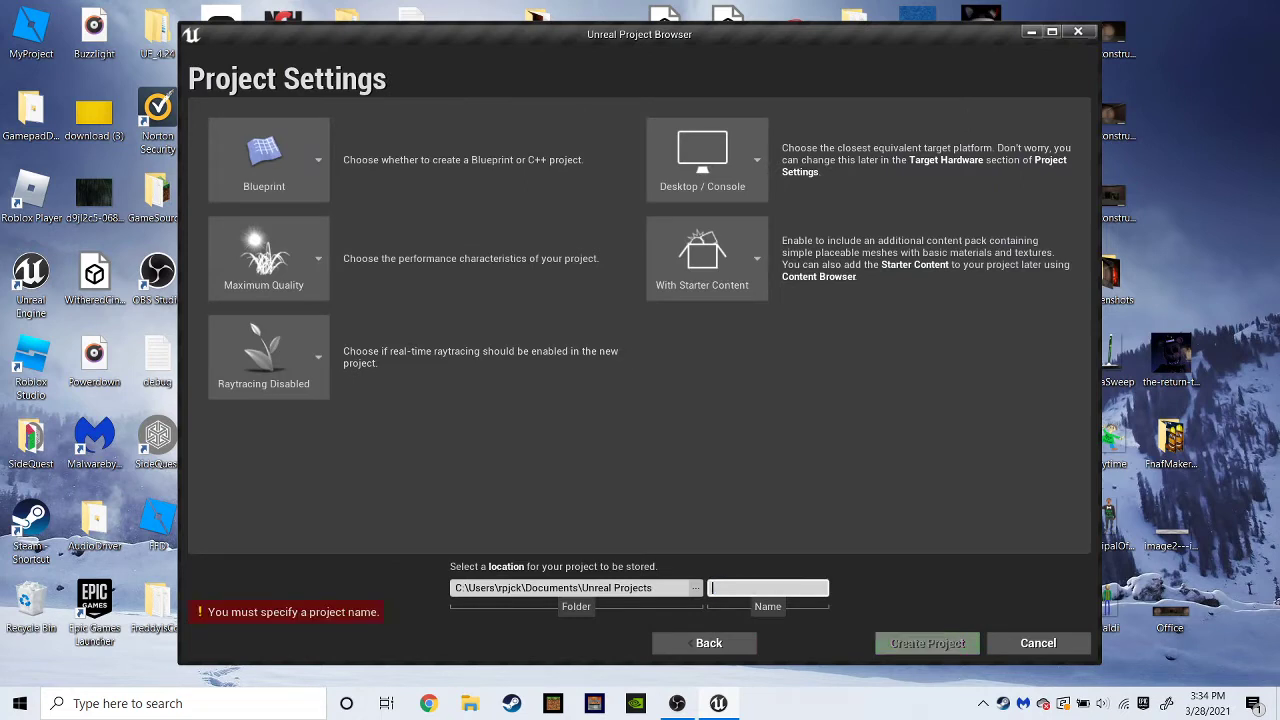
type("F")
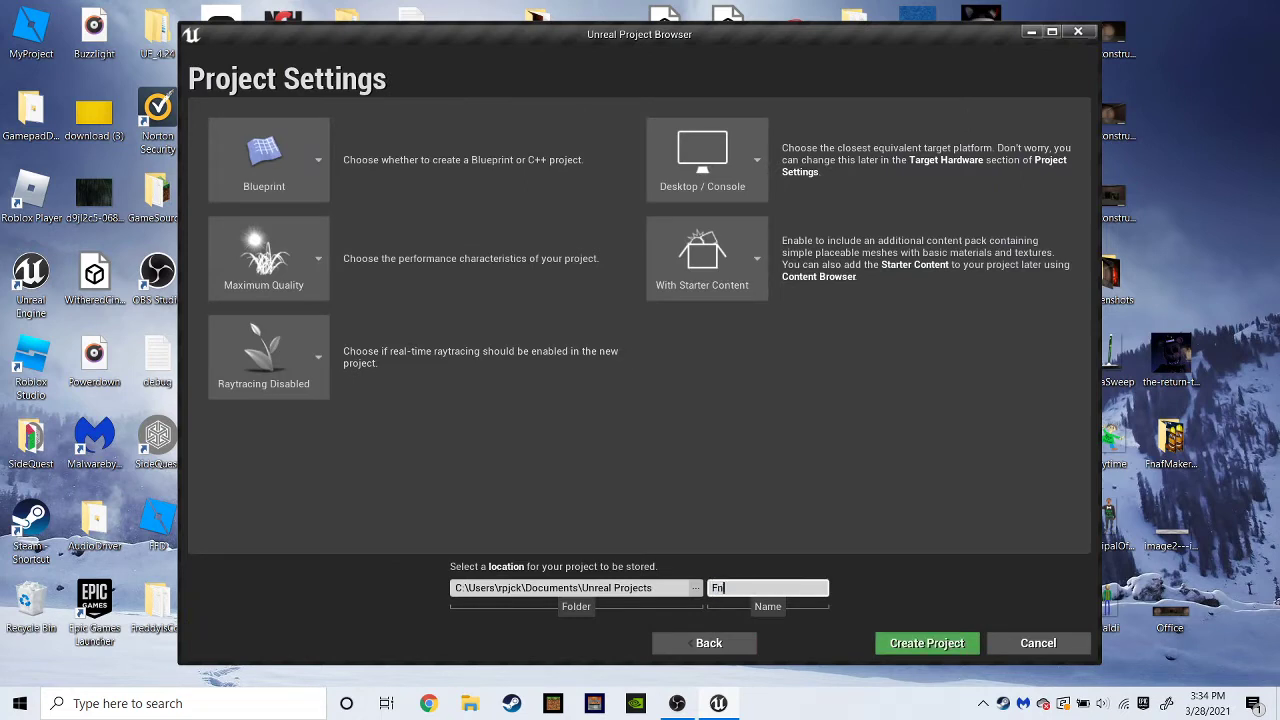
key("BackSpace")
type("FnafGameTutorial")
Switch to File Explorer and look at the Unreal Projects folder inside Documents, then close it.
left_click(470, 703)
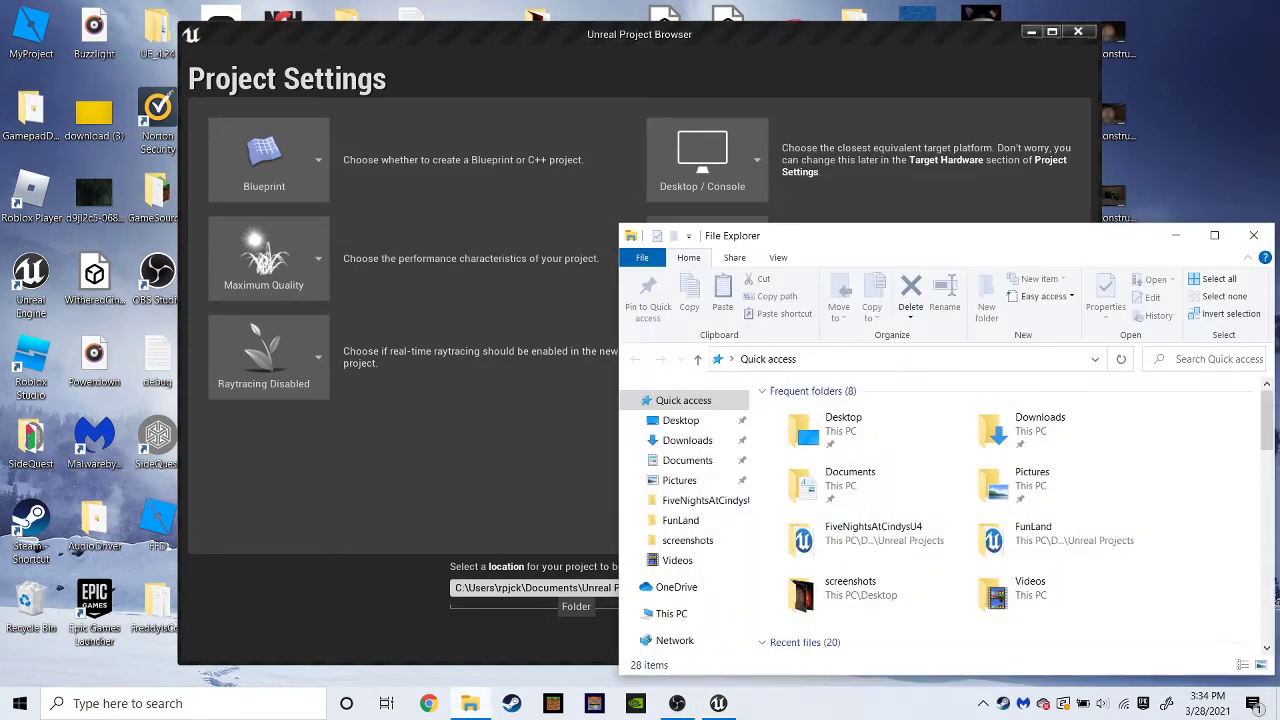
left_click(687, 460)
scroll(890, 556, "down", 5)
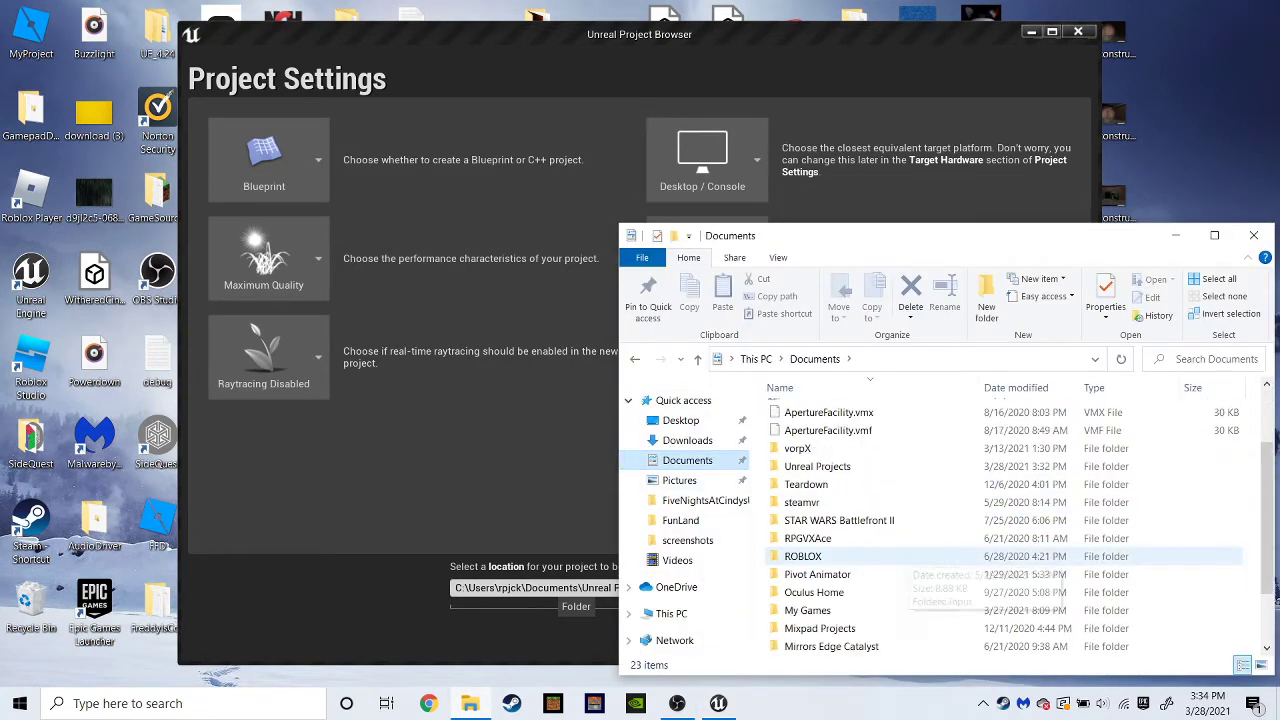
scroll(890, 556, "up", 3)
double_click(817, 464)
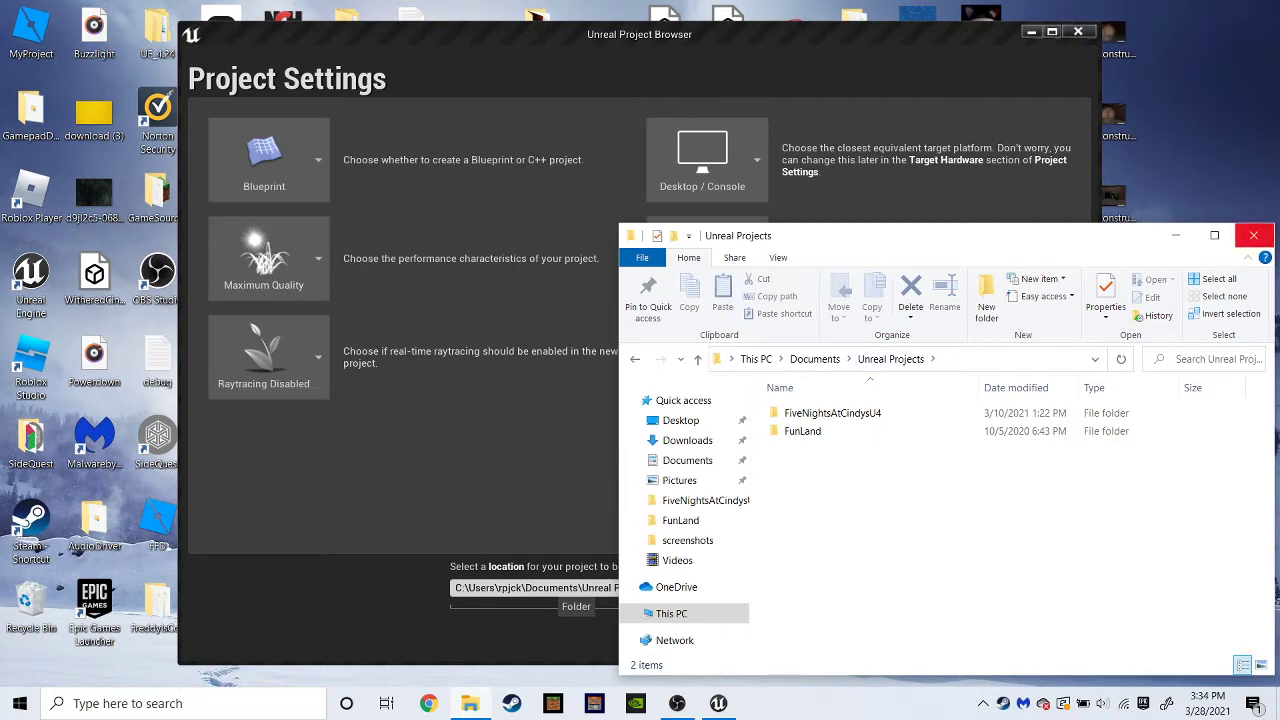
left_click(1253, 235)
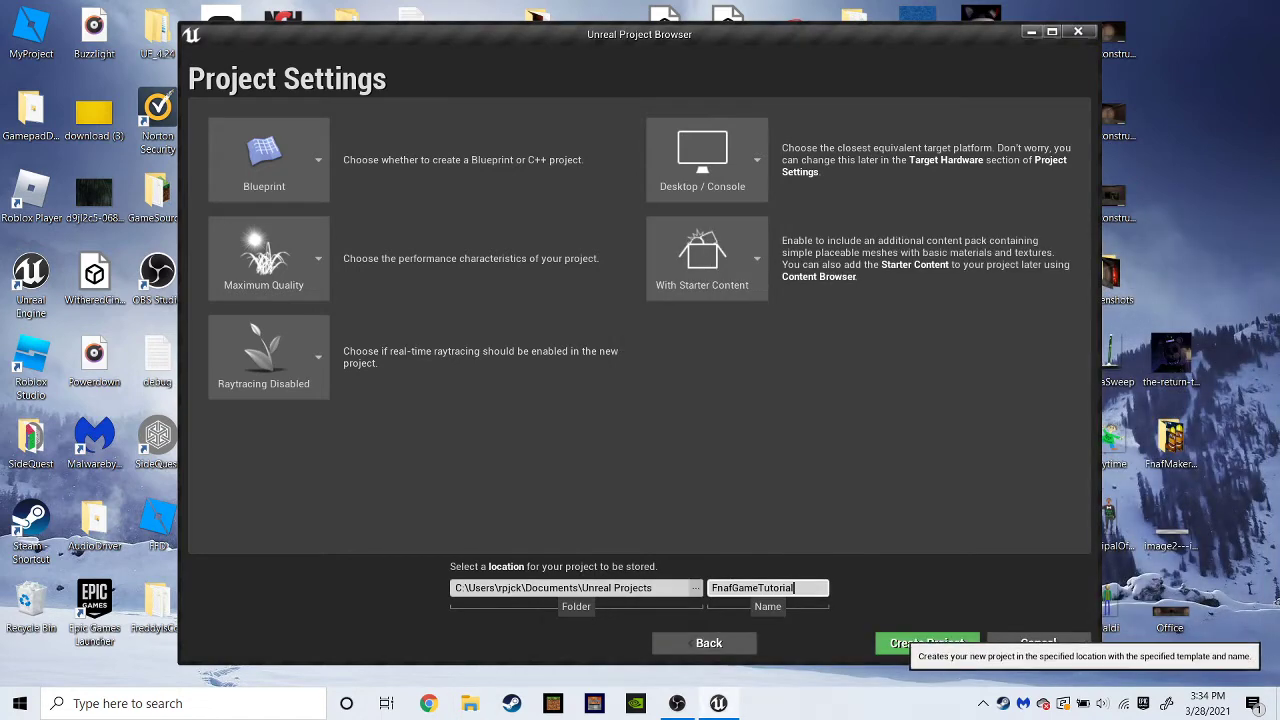
Create the project from the current settings and dismiss the message log in the editor.
left_click(926, 643)
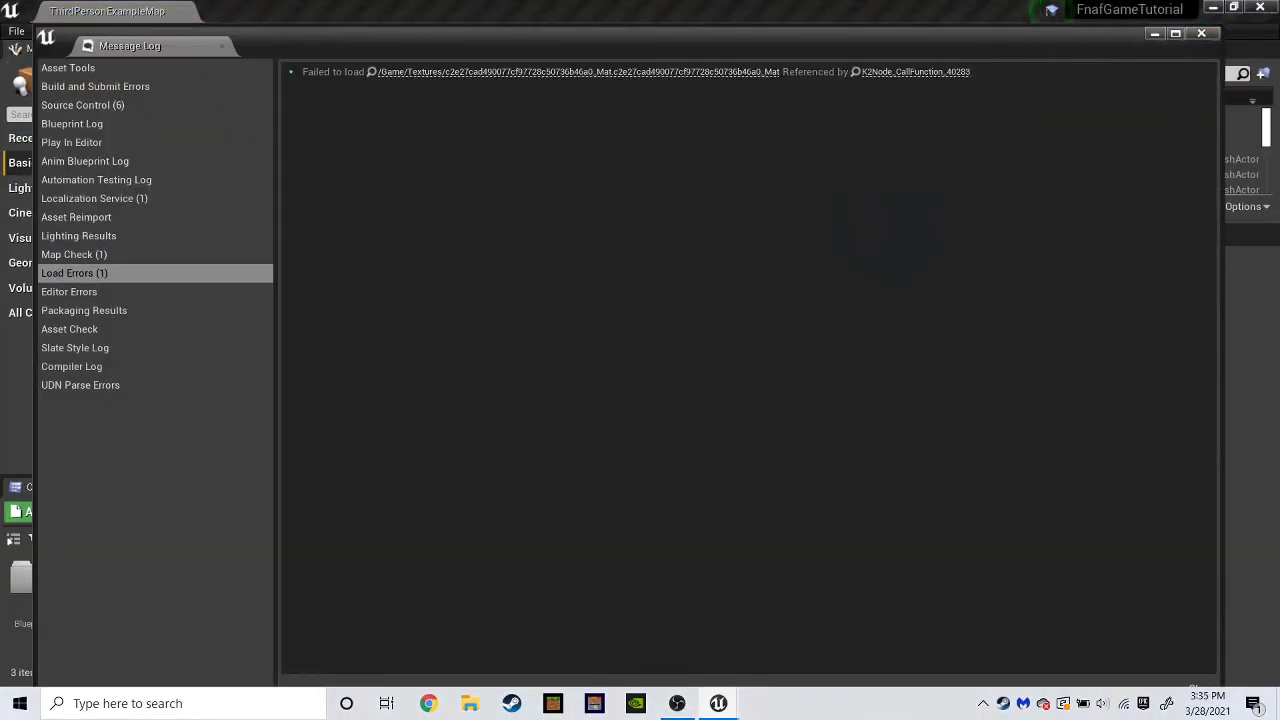
left_click(1201, 33)
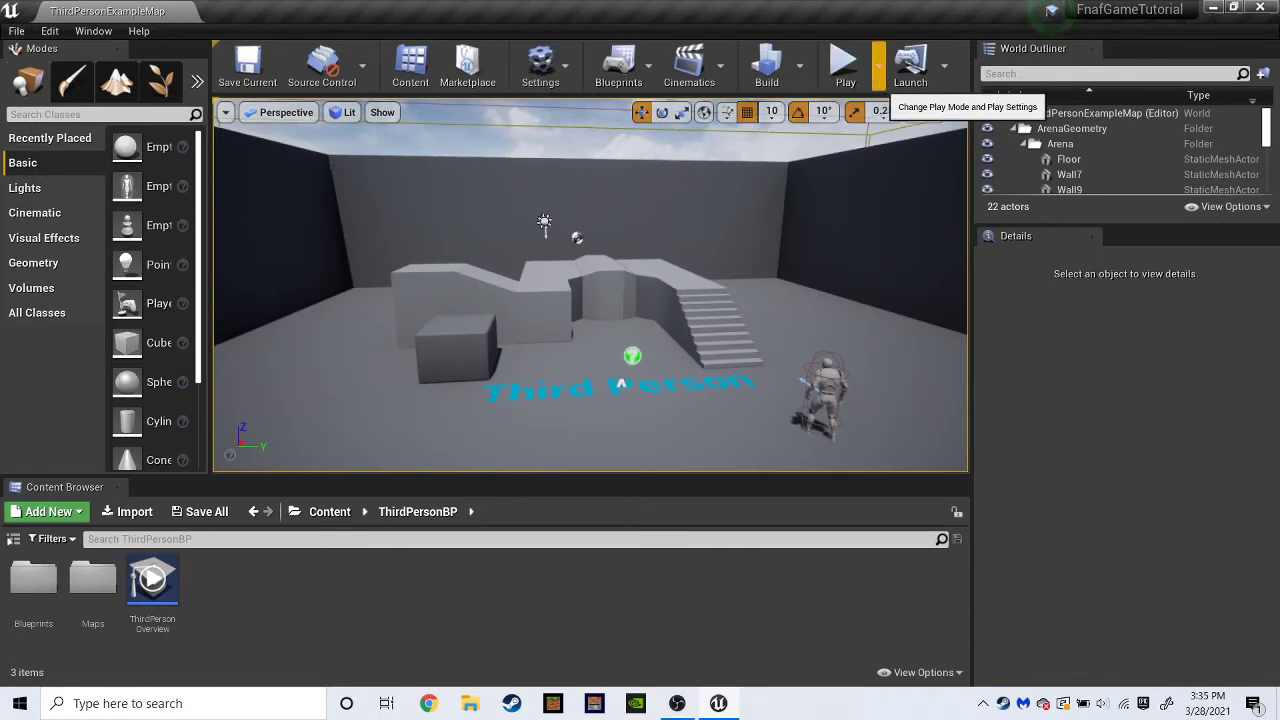
Playtest the third-person level by running and jumping the character around the arena, and end the play session.
left_click(879, 66)
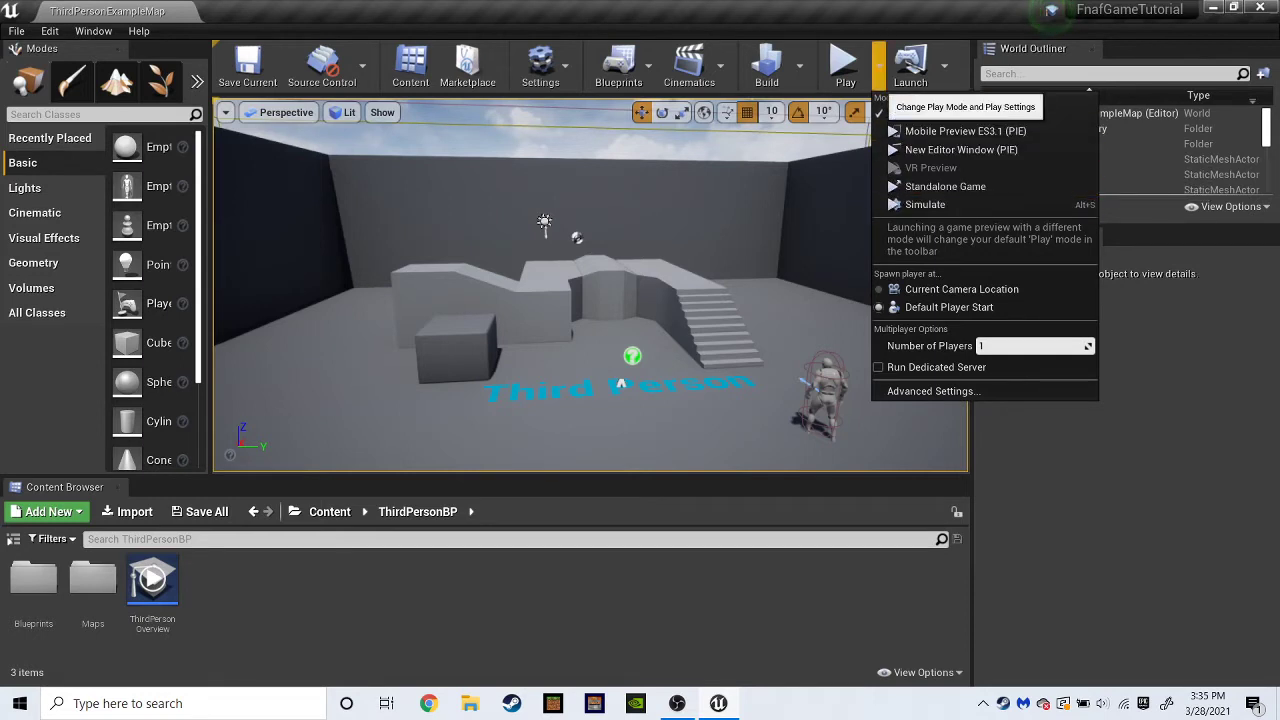
left_click(879, 67)
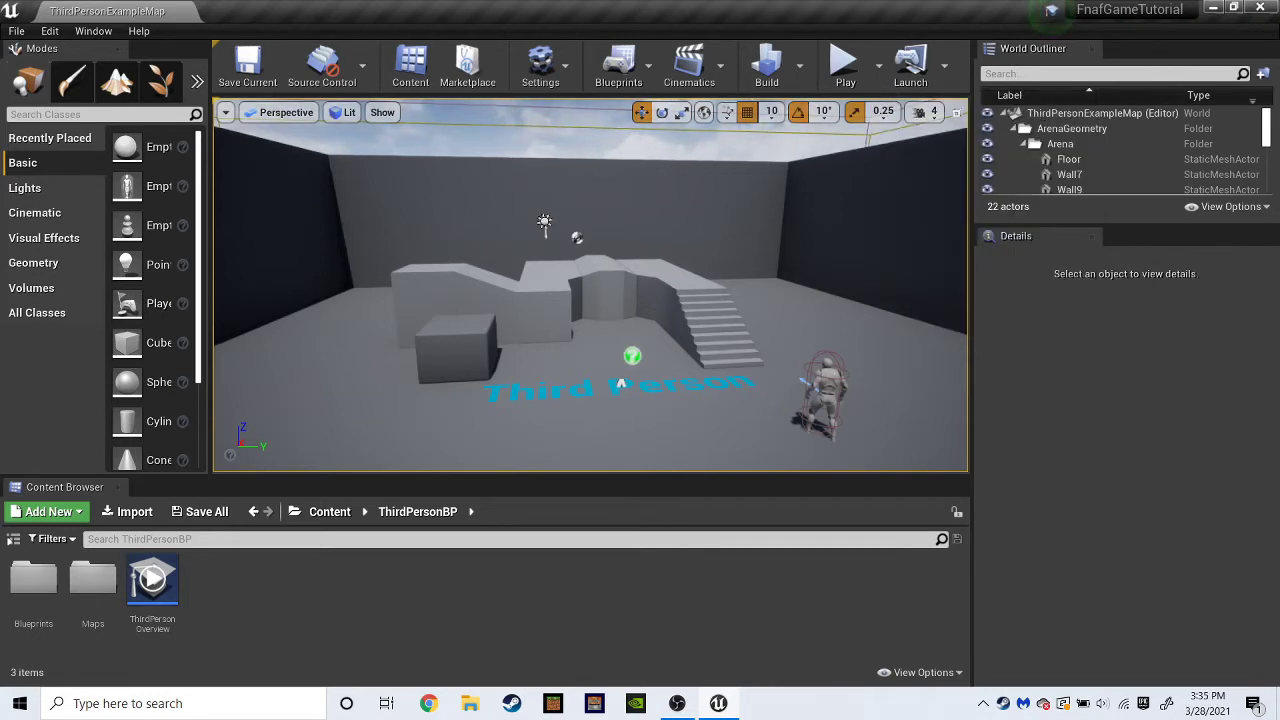
left_click(845, 65)
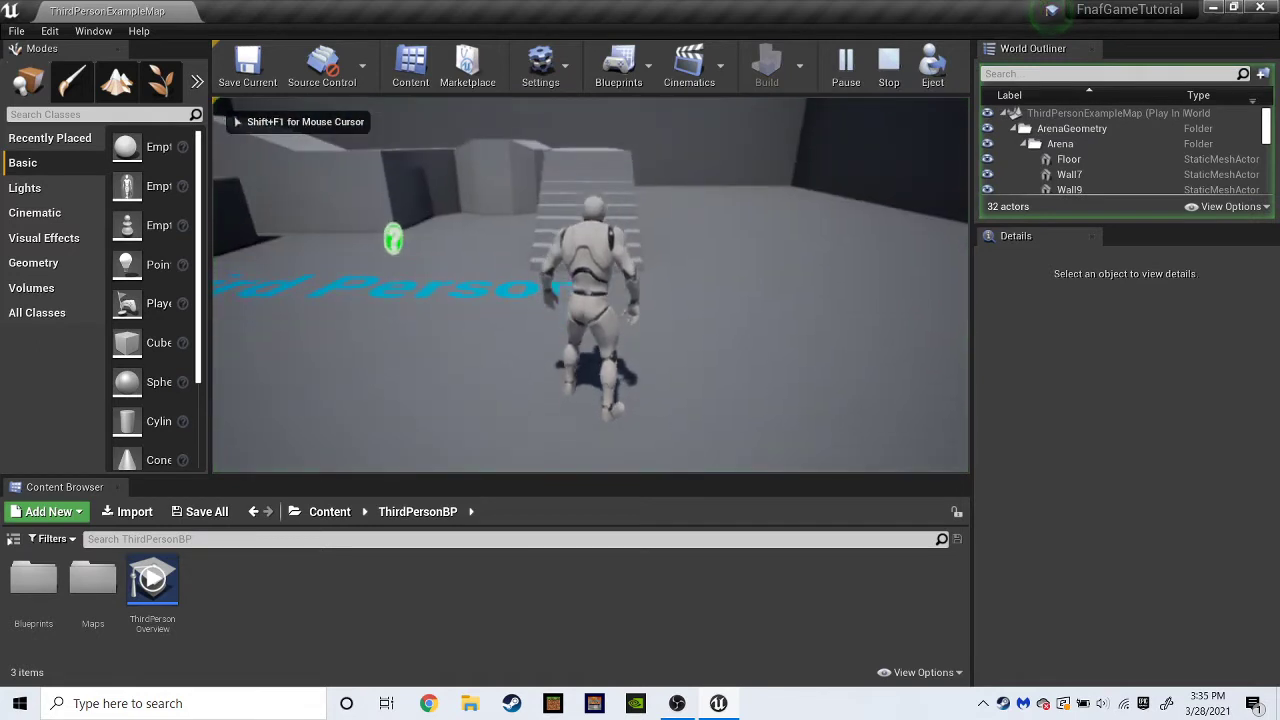
key("s")
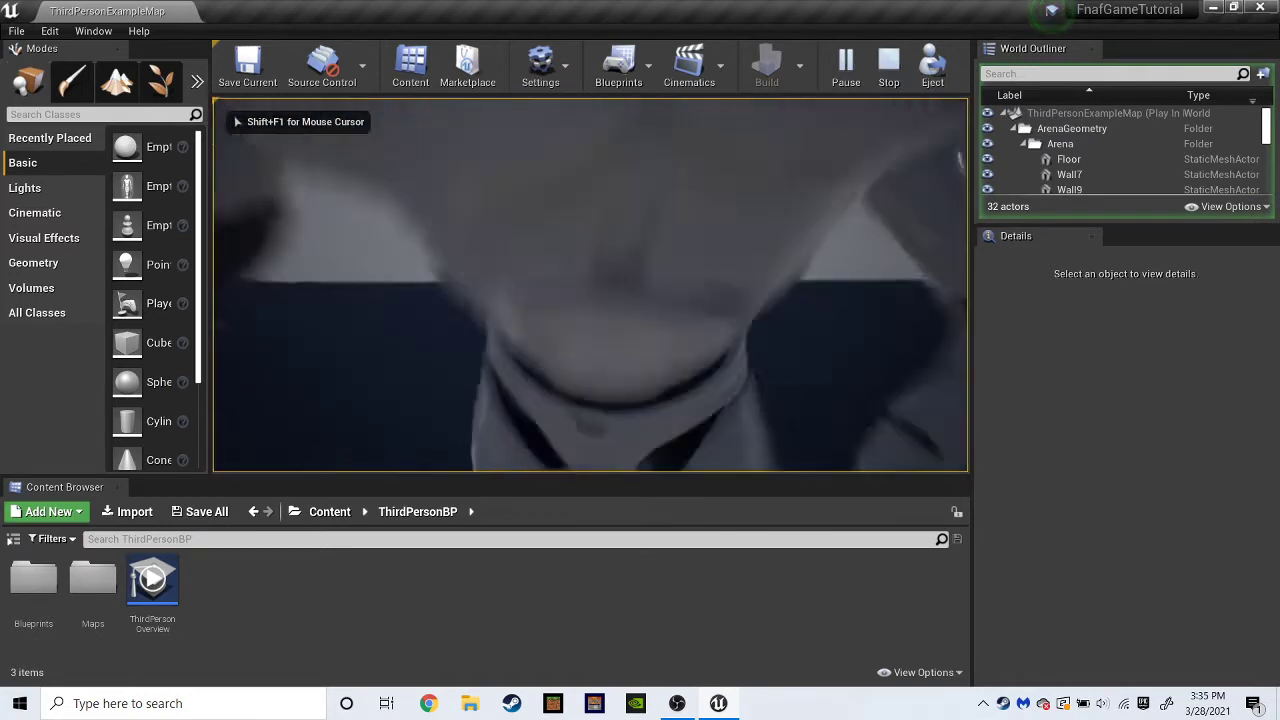
key("w")
key("s")
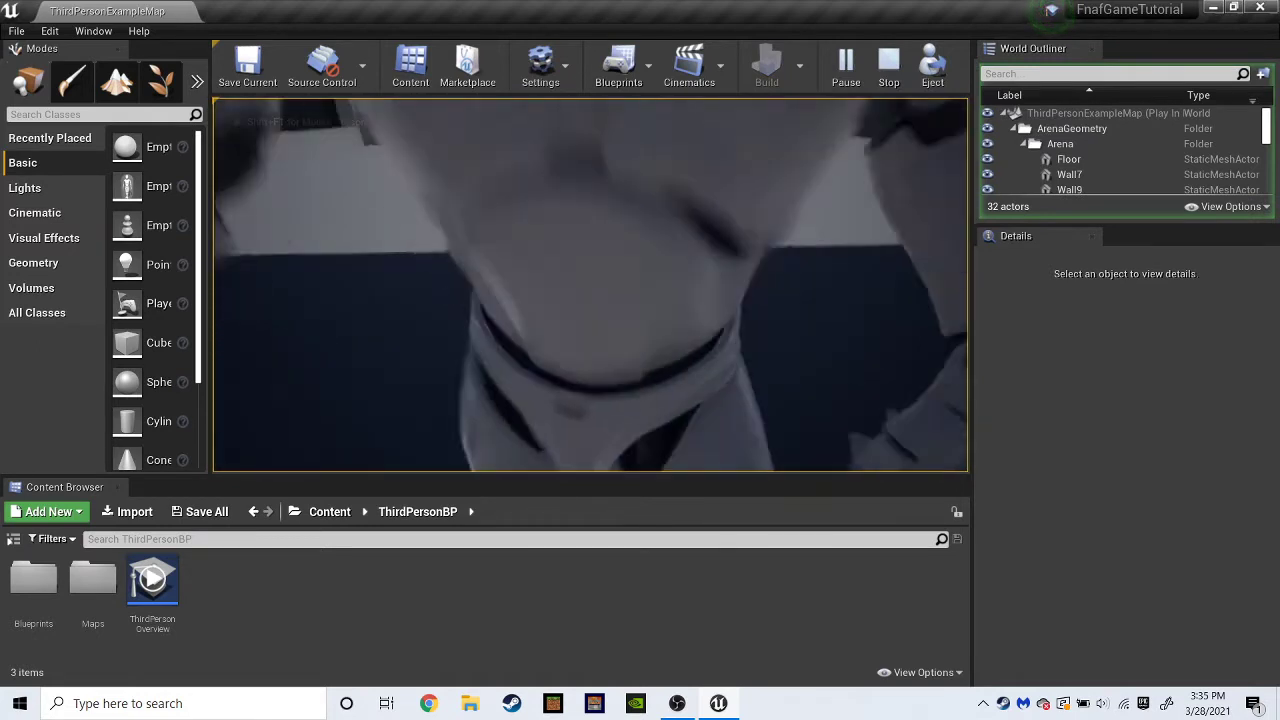
key("w")
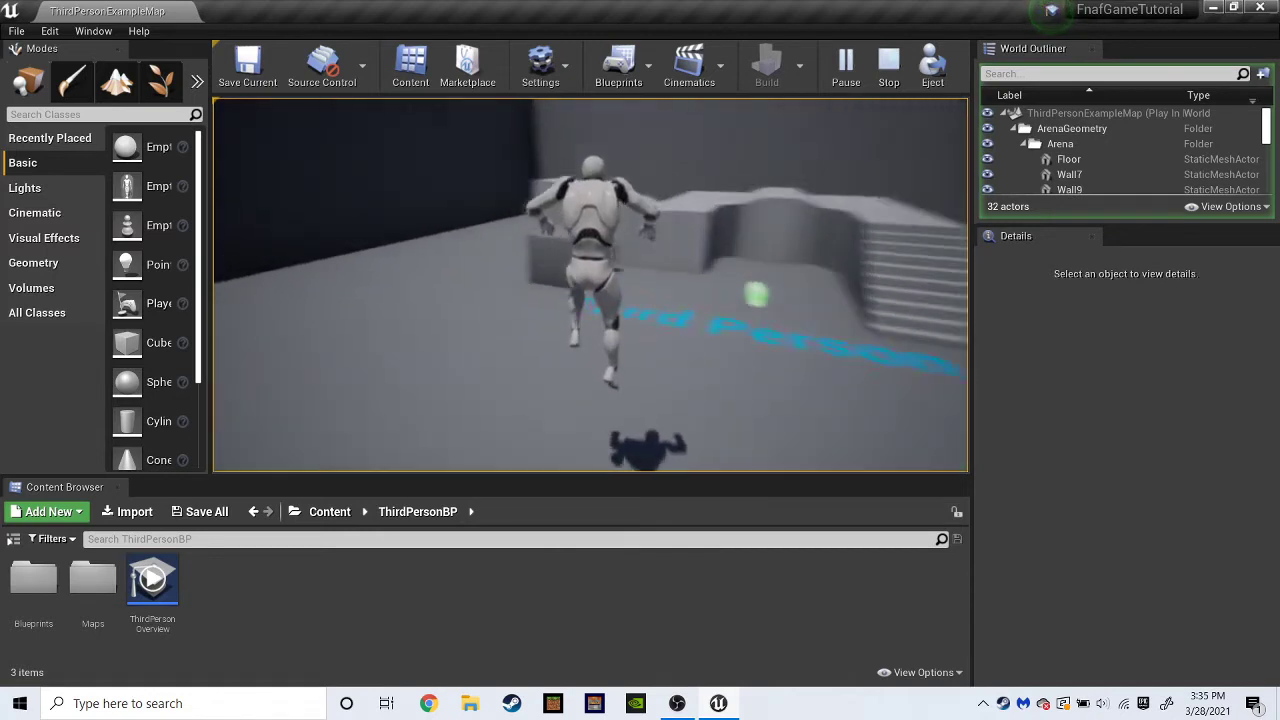
key("space")
key("space")
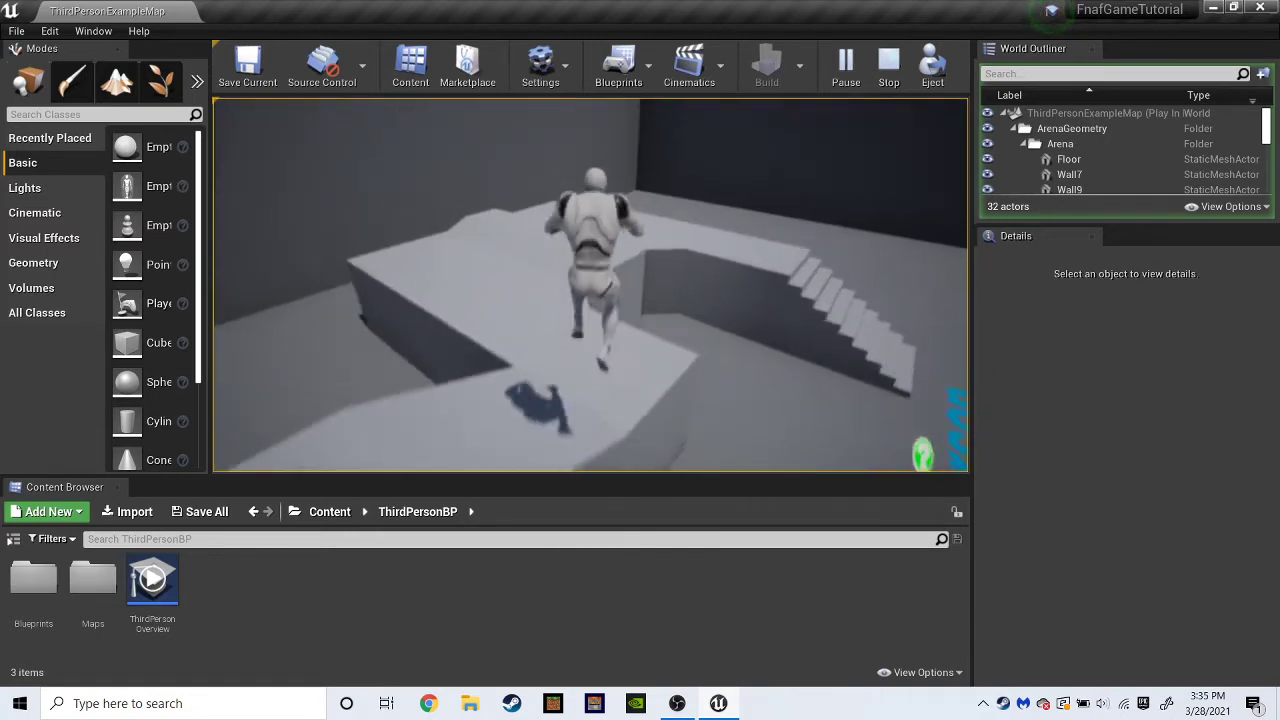
key("w")
key("space")
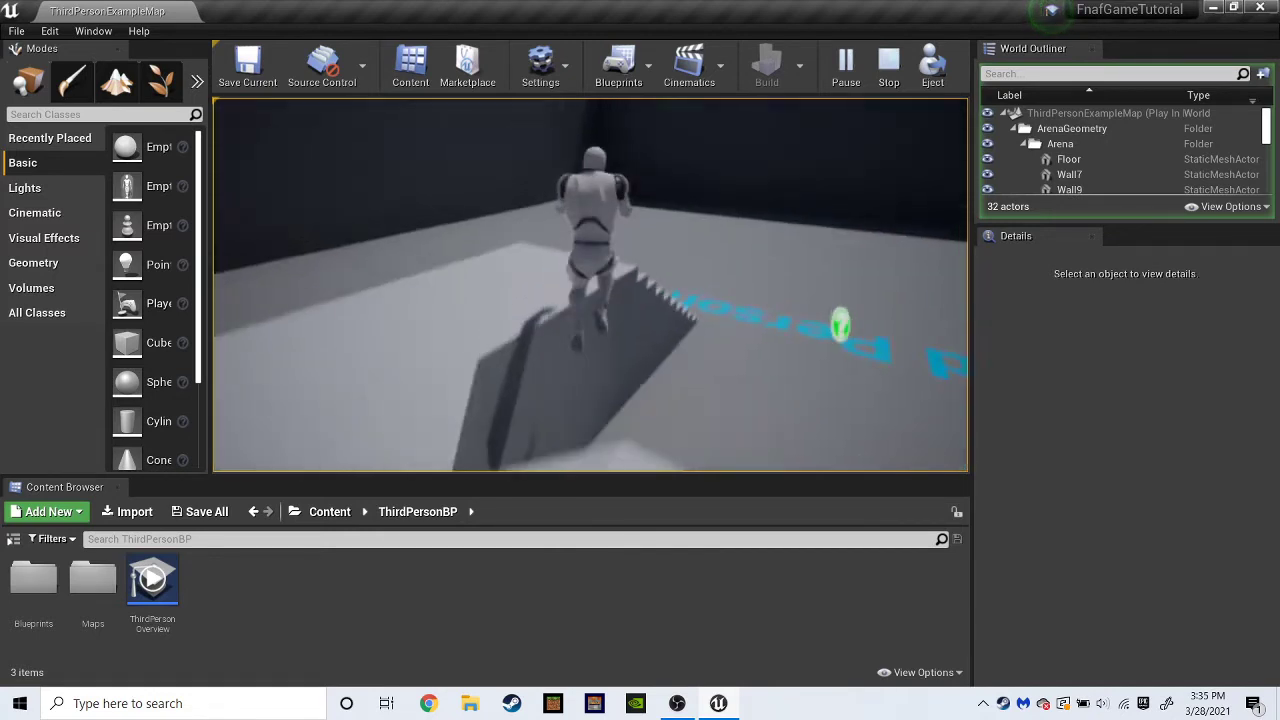
key("space")
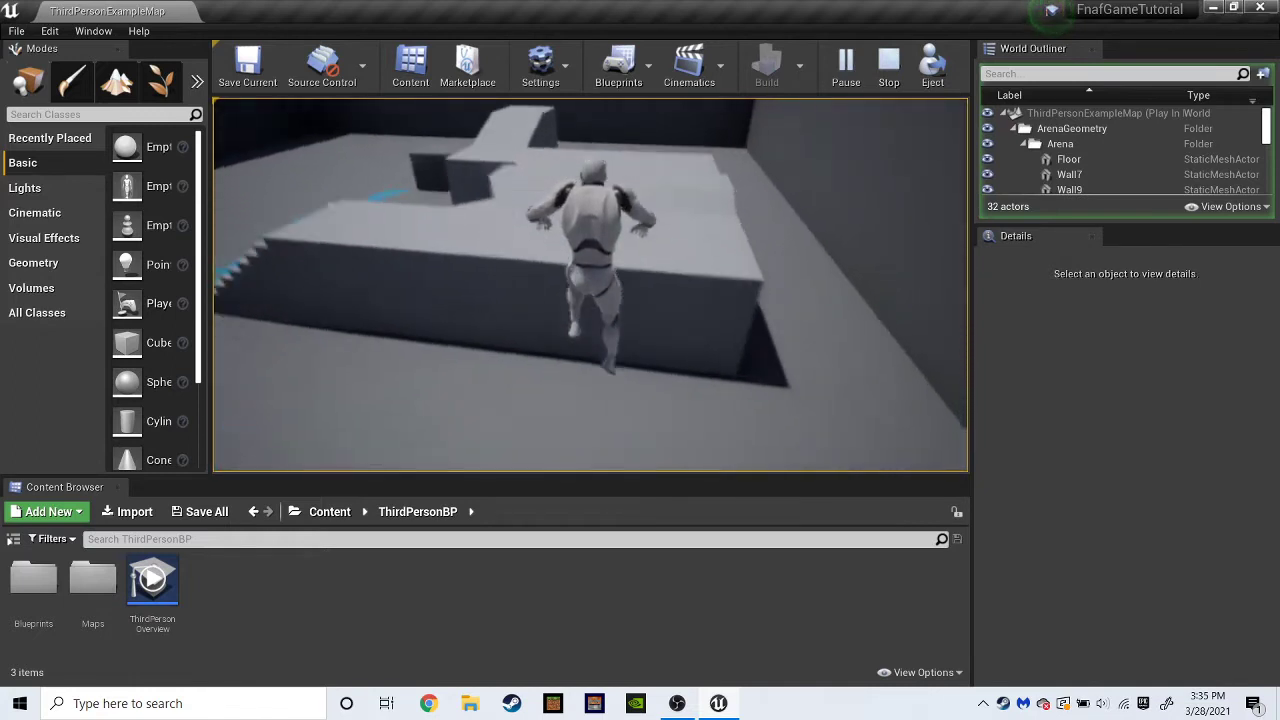
key("space")
key("space")
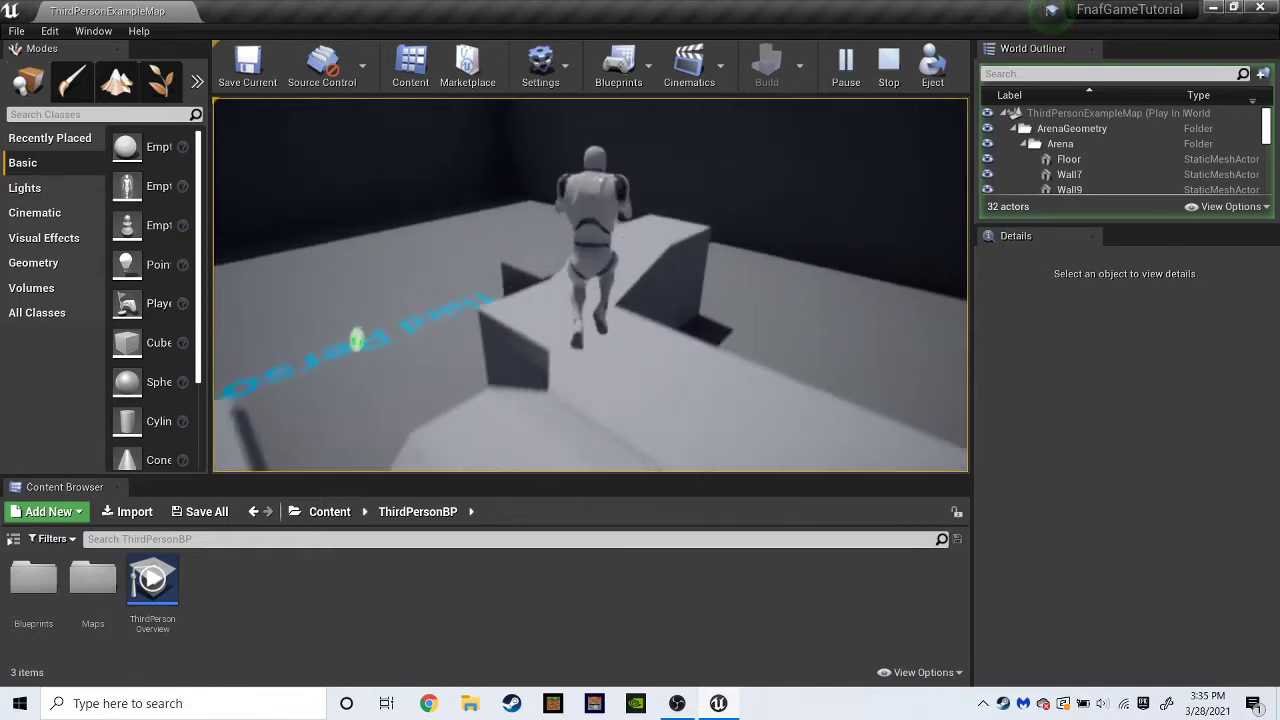
key("w")
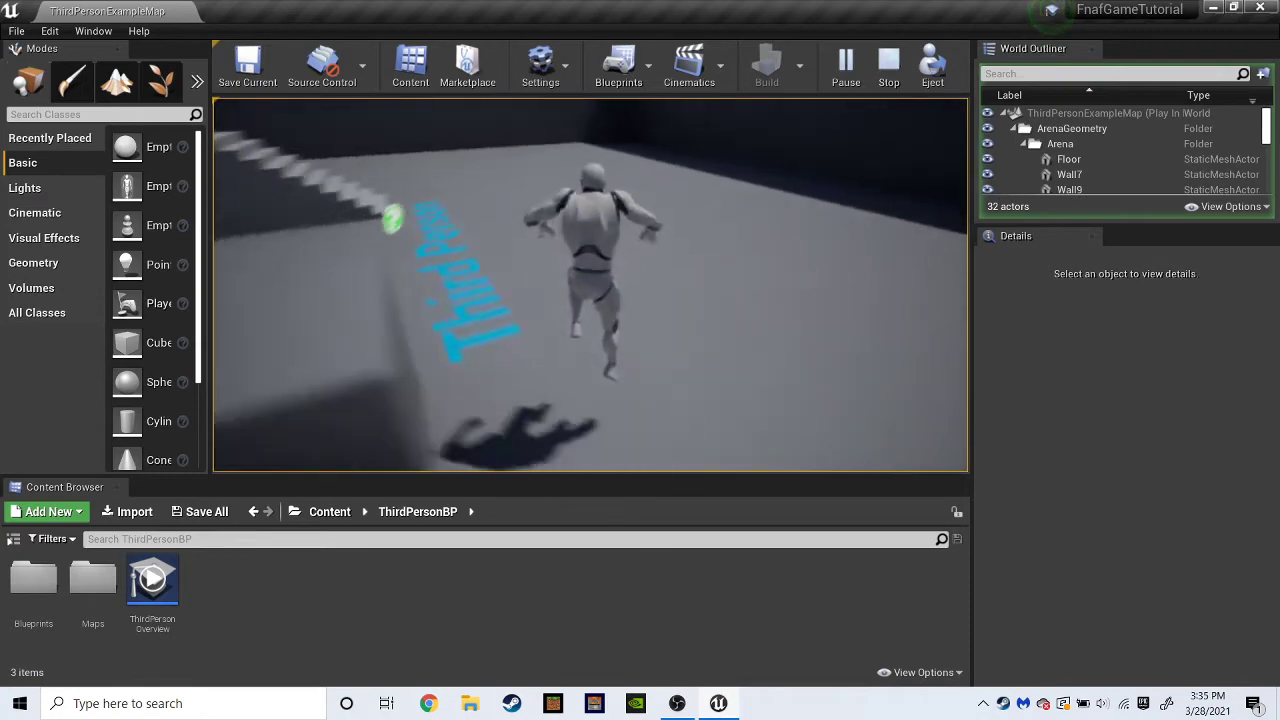
key("w")
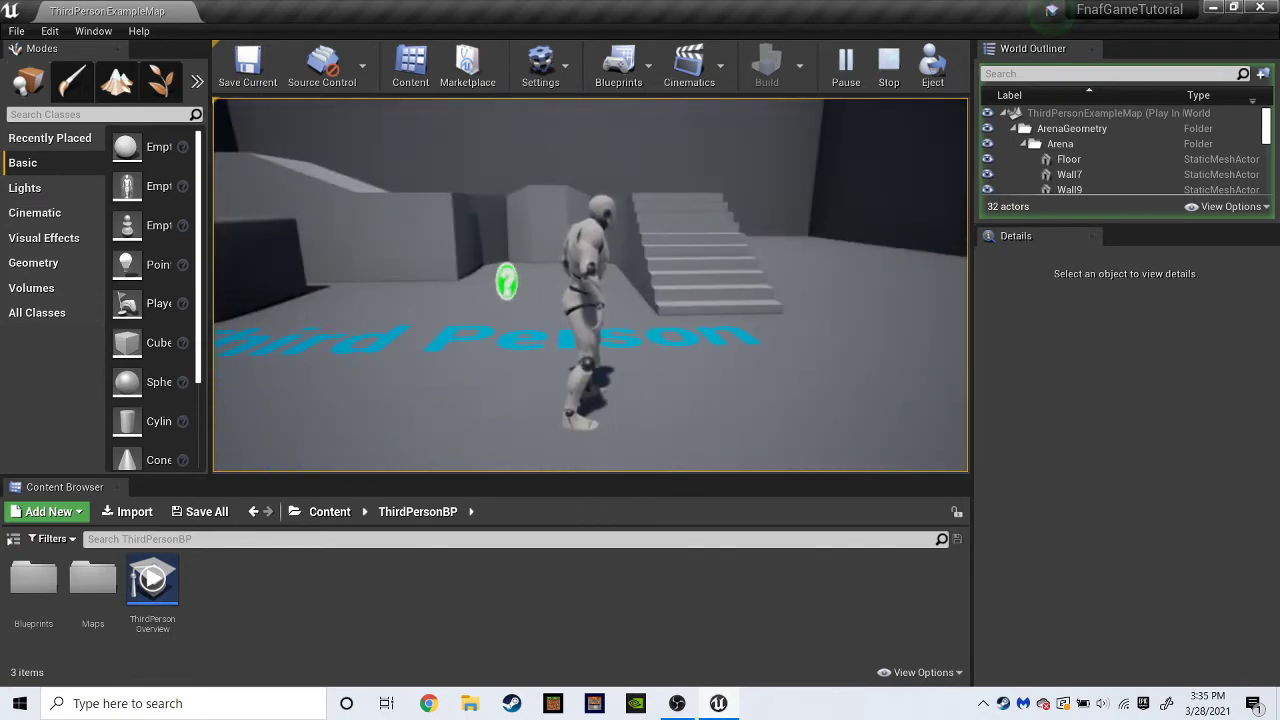
key("w")
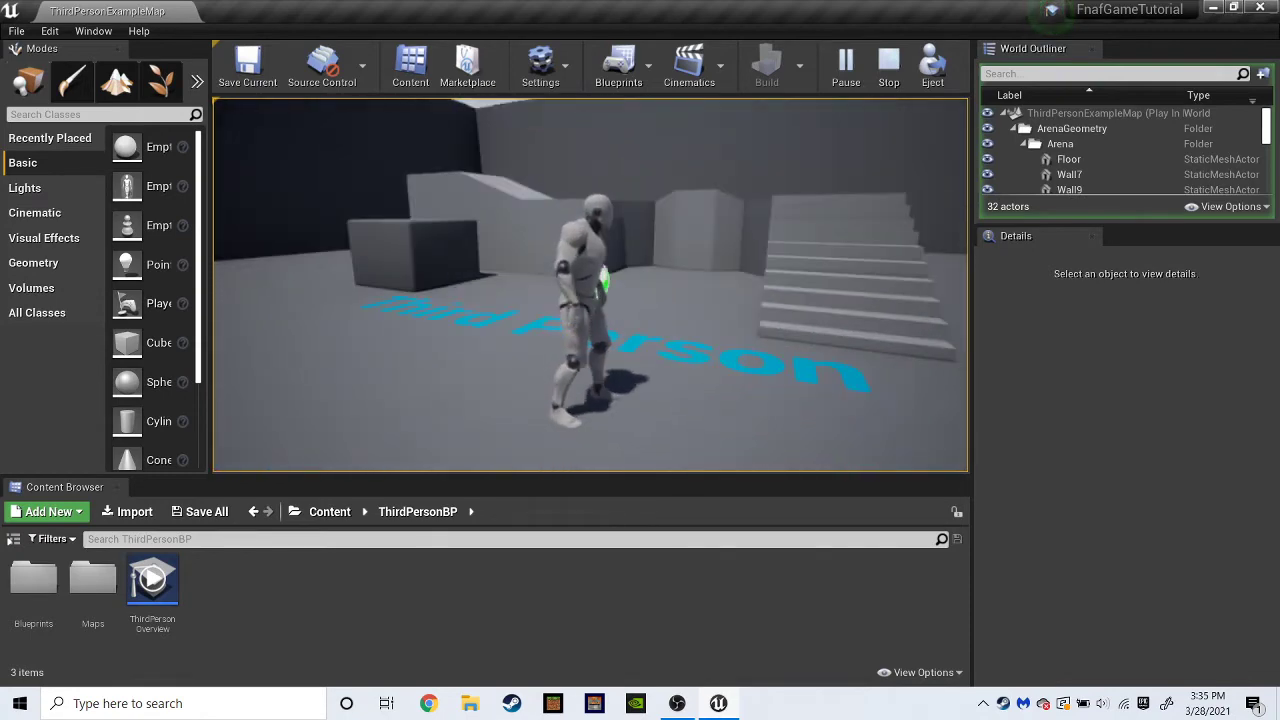
key("Escape")
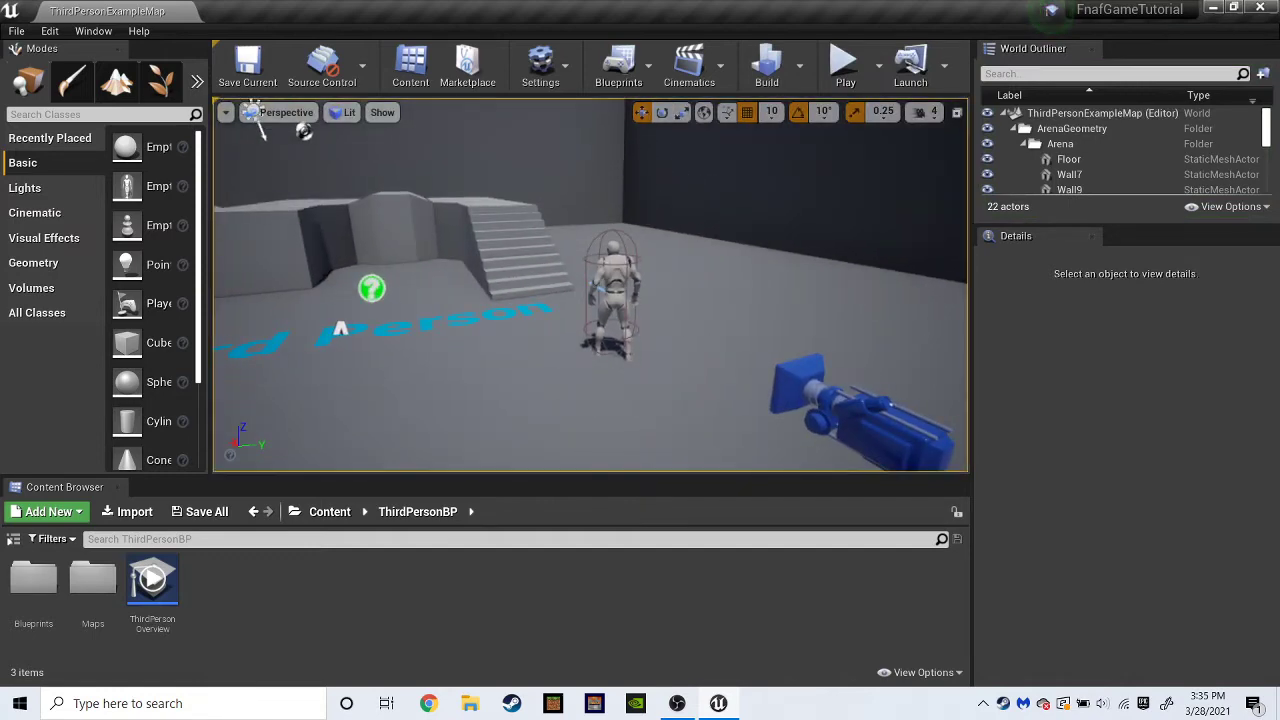
Open the level's ThirdPersonCharacter in the Blueprint Editor and look over its Event Graph.
left_click(613, 287)
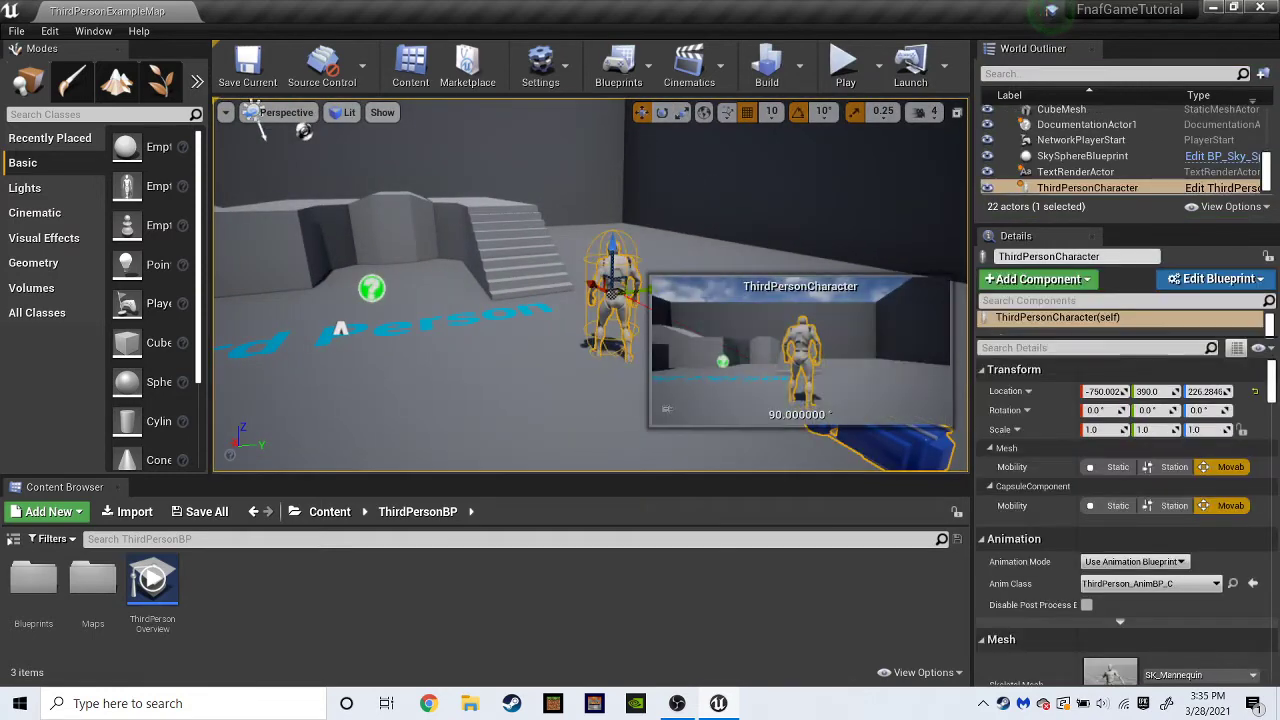
left_click(1215, 279)
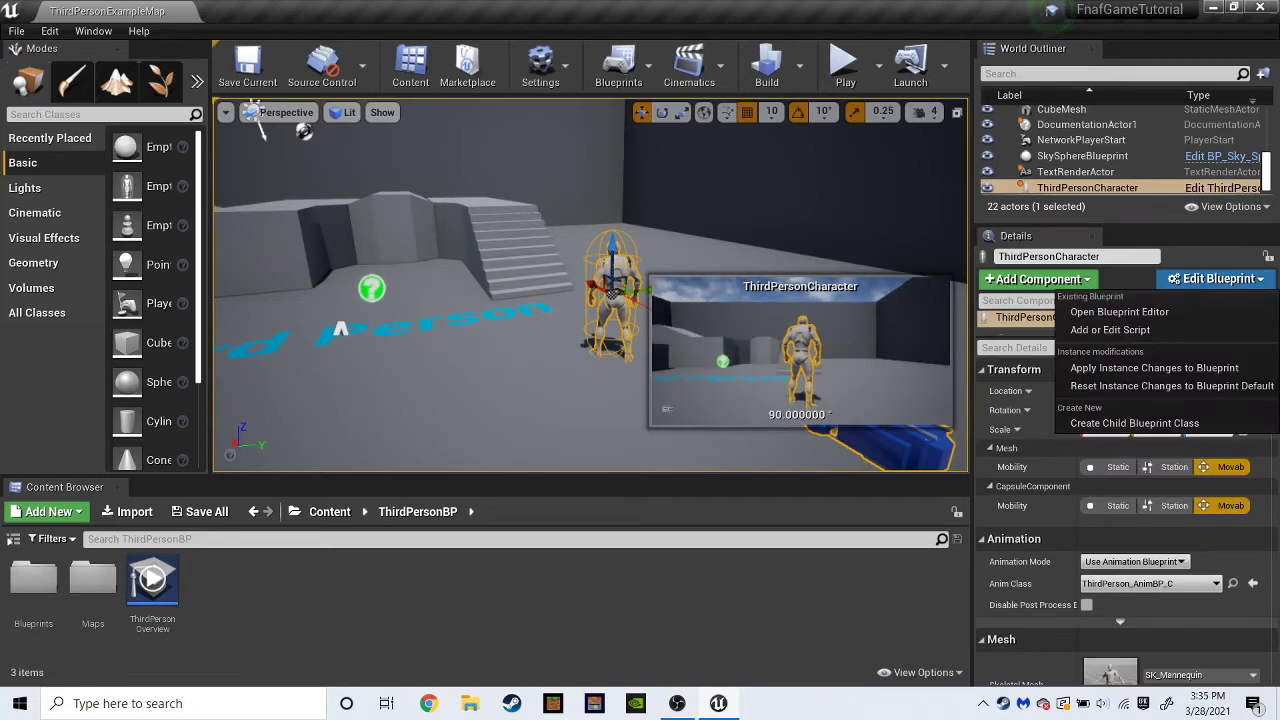
left_click(1119, 311)
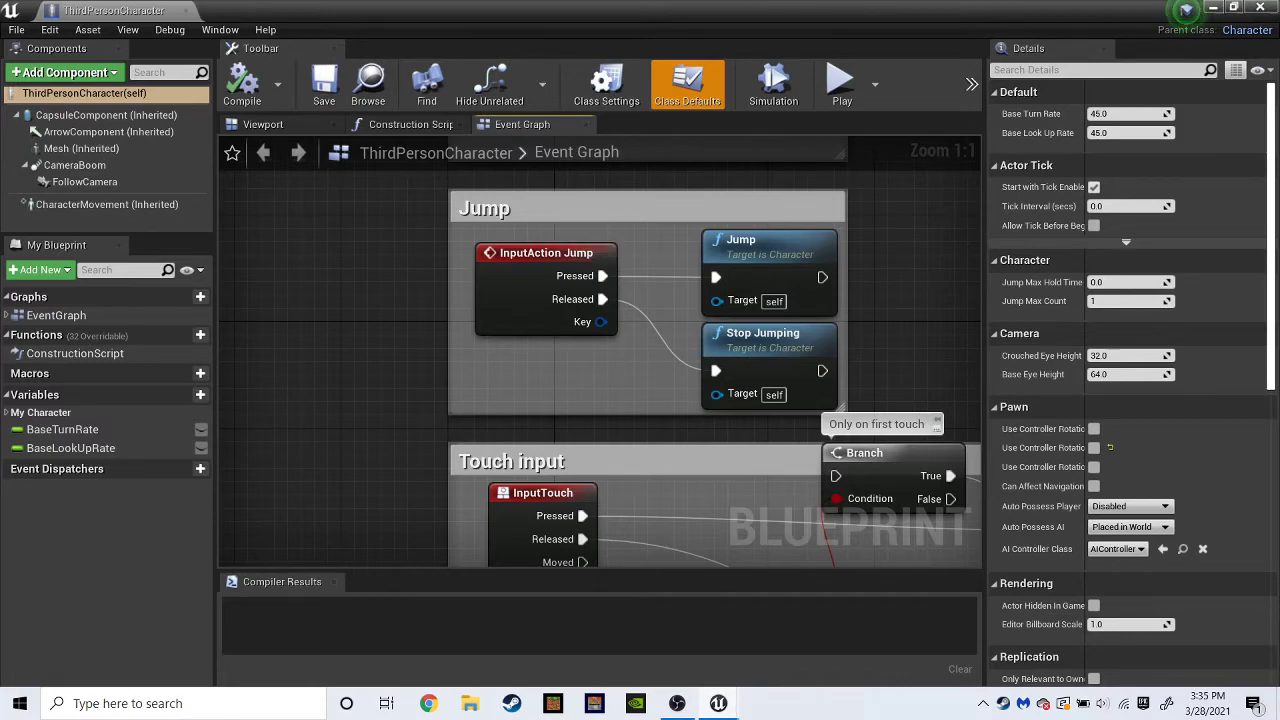
right_click_drag(425, 194, 749, 719)
right_click_drag(712, 483, 483, 273)
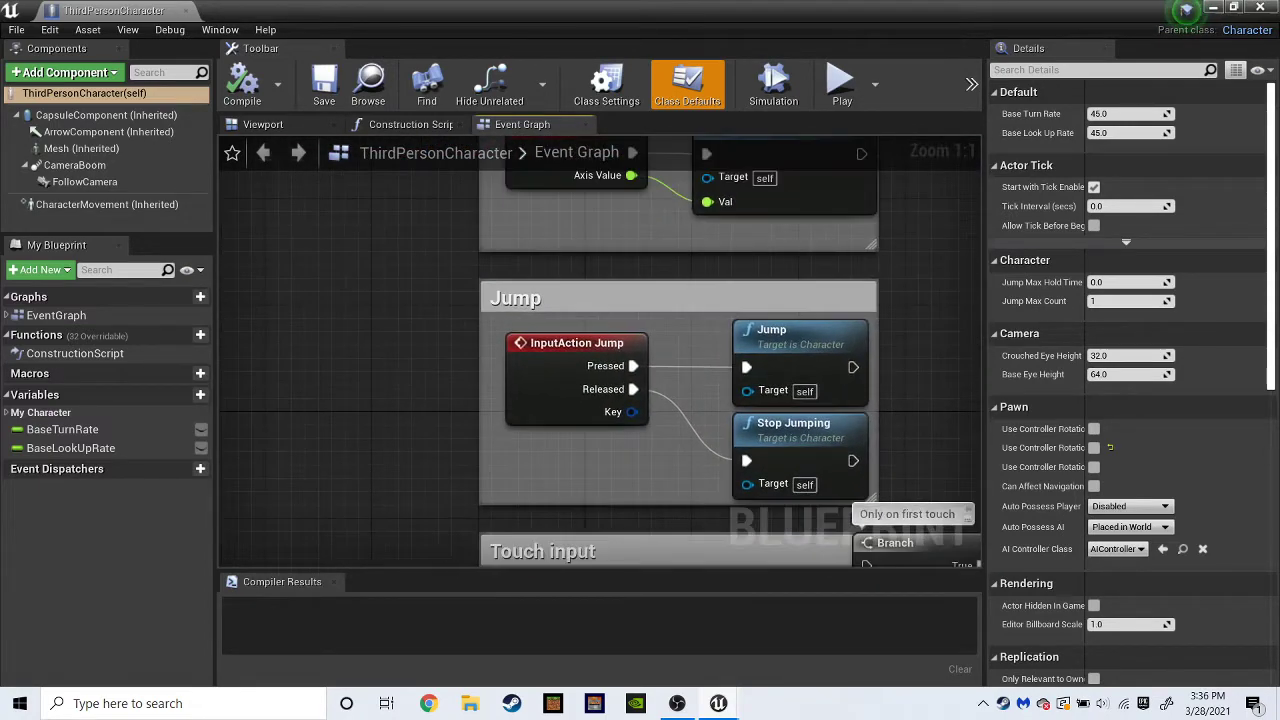
Delete the FollowCamera component from the ThirdPersonCharacter blueprint, working in its 3D preview.
left_click(265, 124)
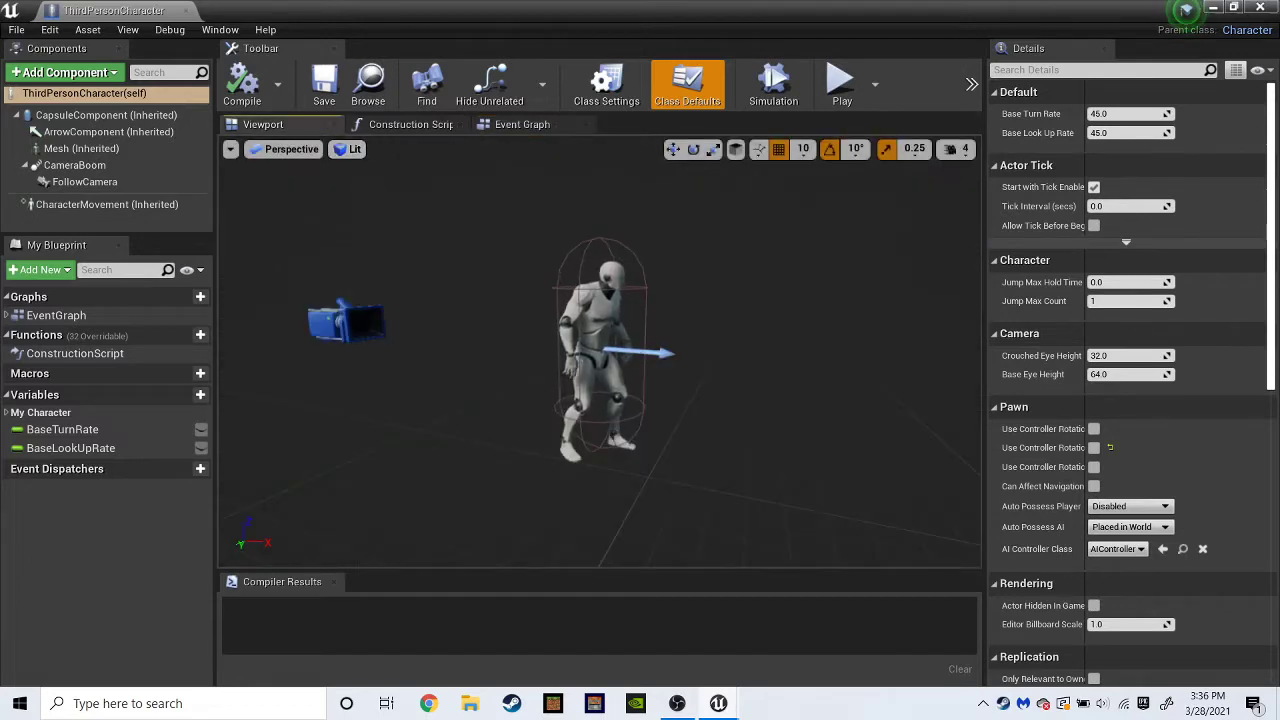
double_click(85, 182)
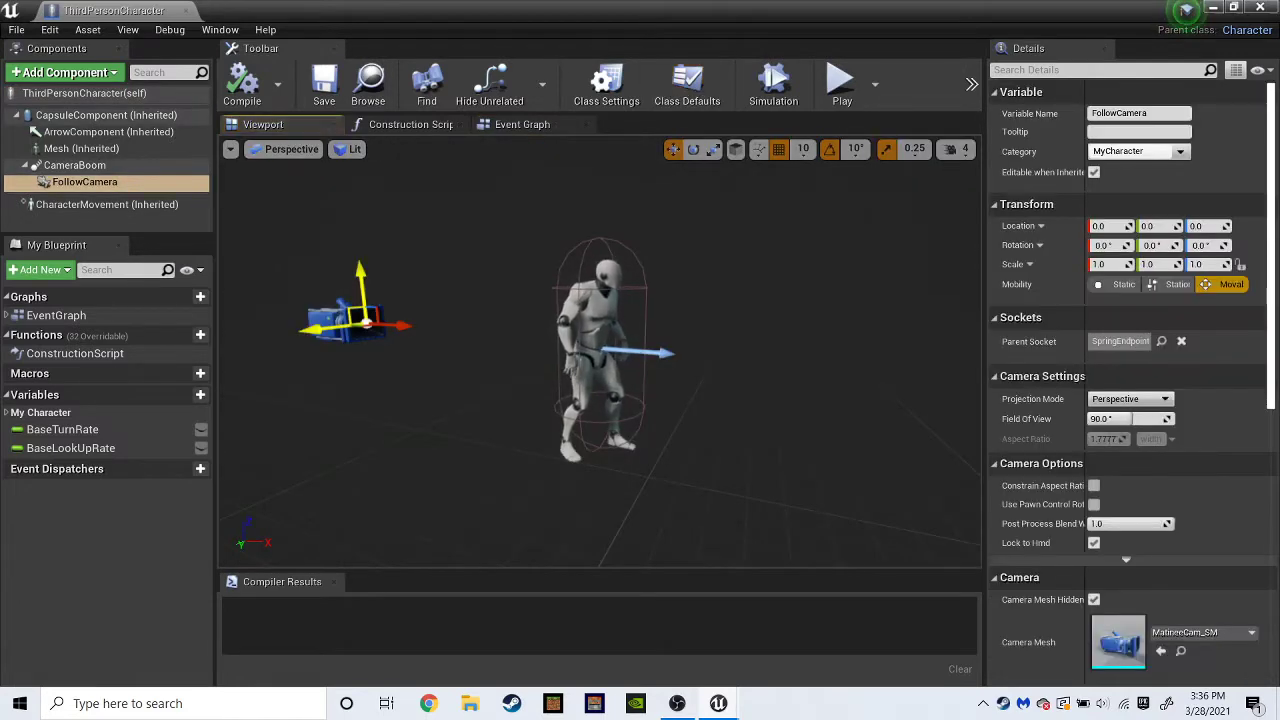
key("Delete")
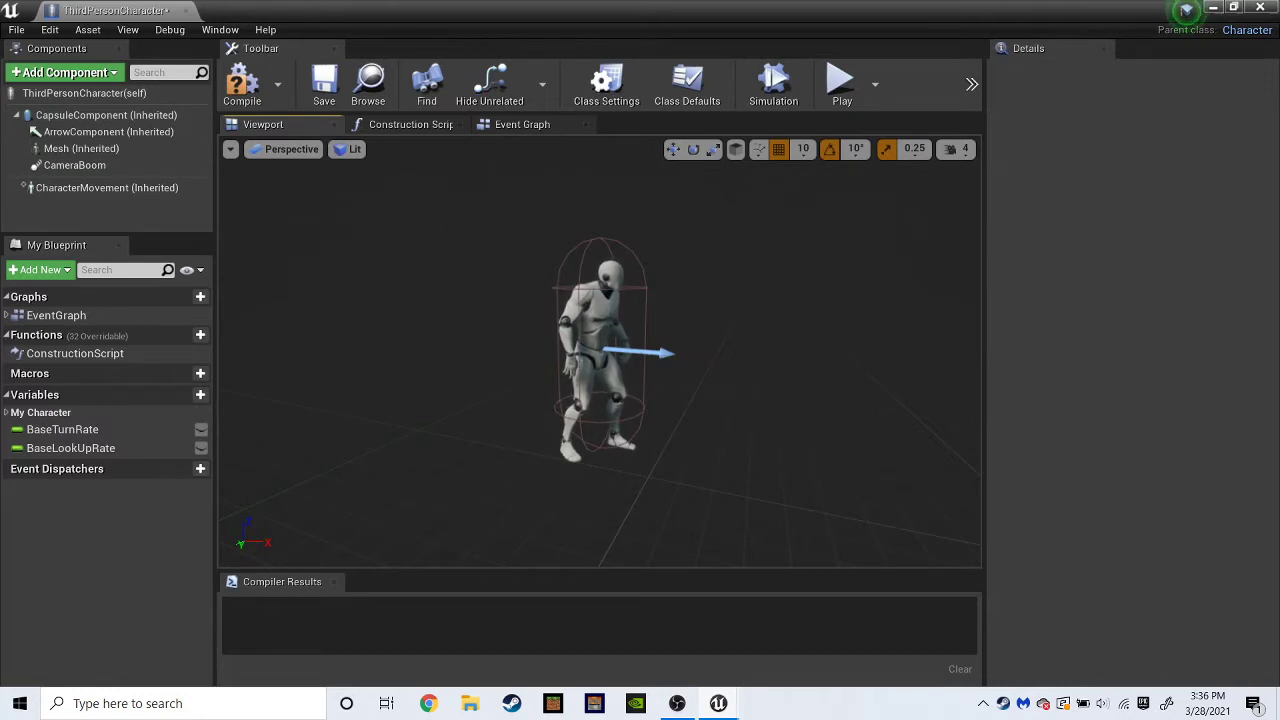
Delete the CameraBoom component from the character blueprint.
left_click(74, 165)
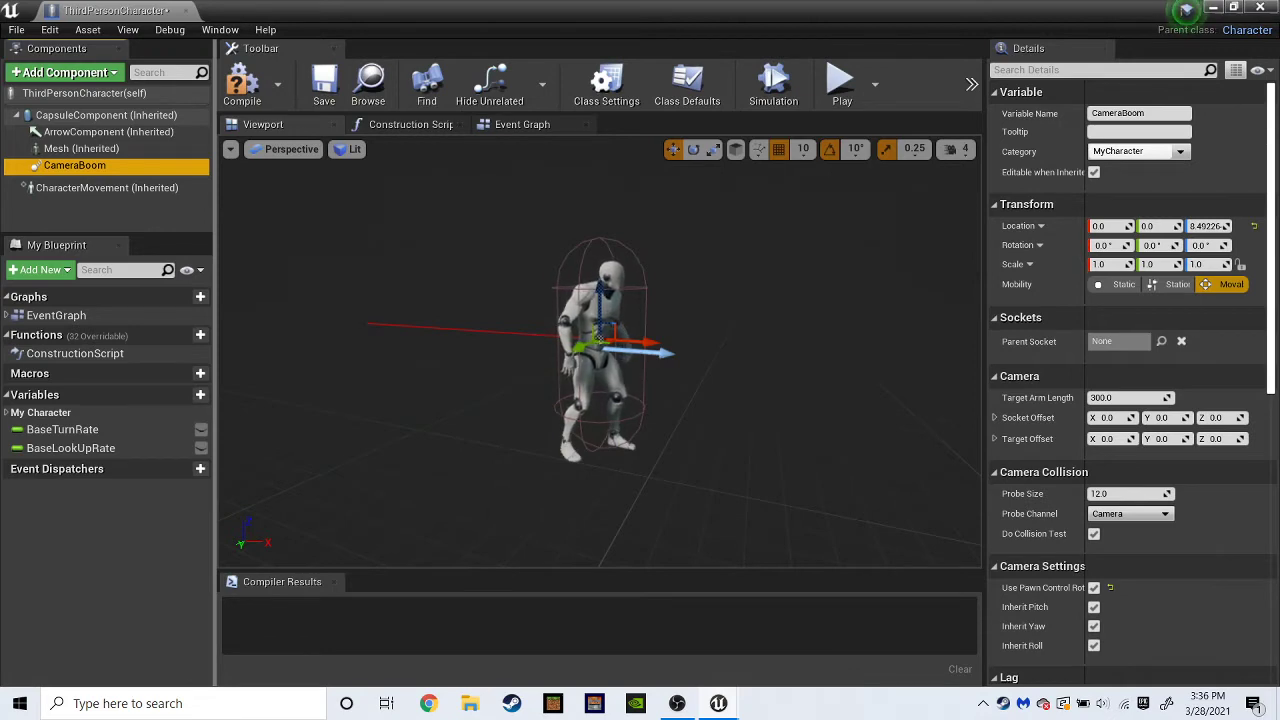
key("Delete")
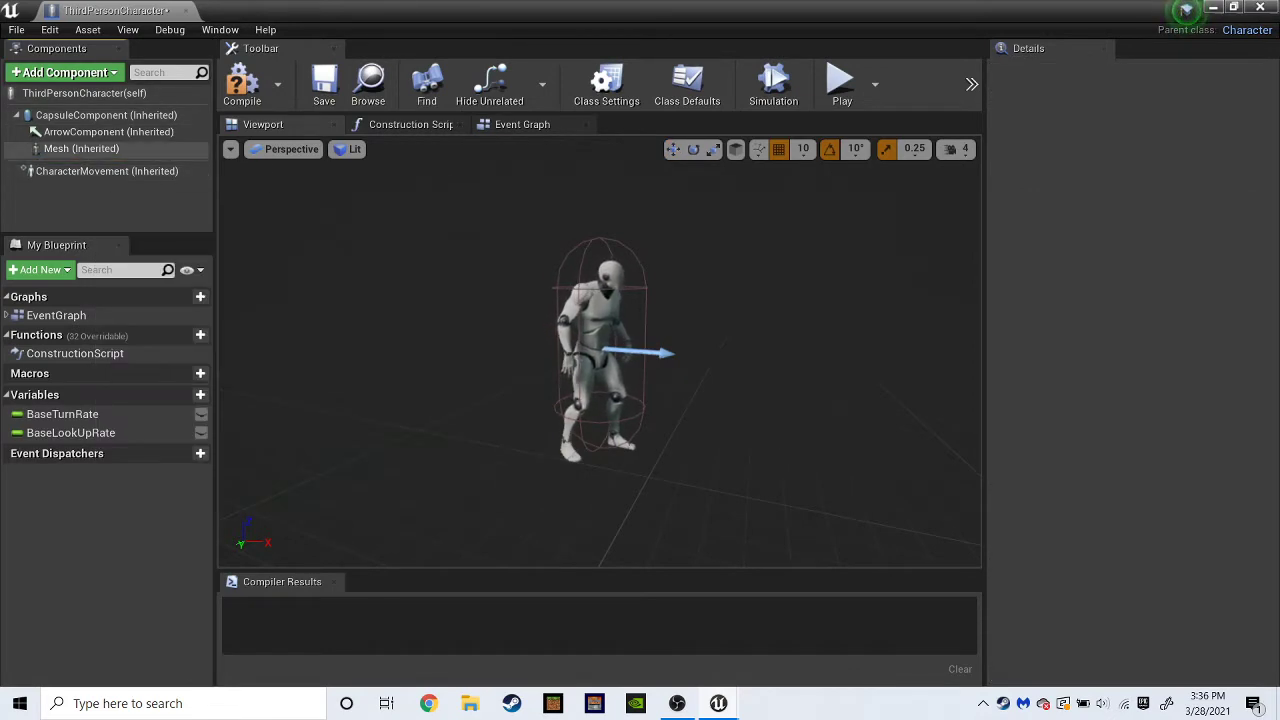
Clear the skeletal mesh of the character's Mesh component, then save and close the blueprint.
left_click(123, 151)
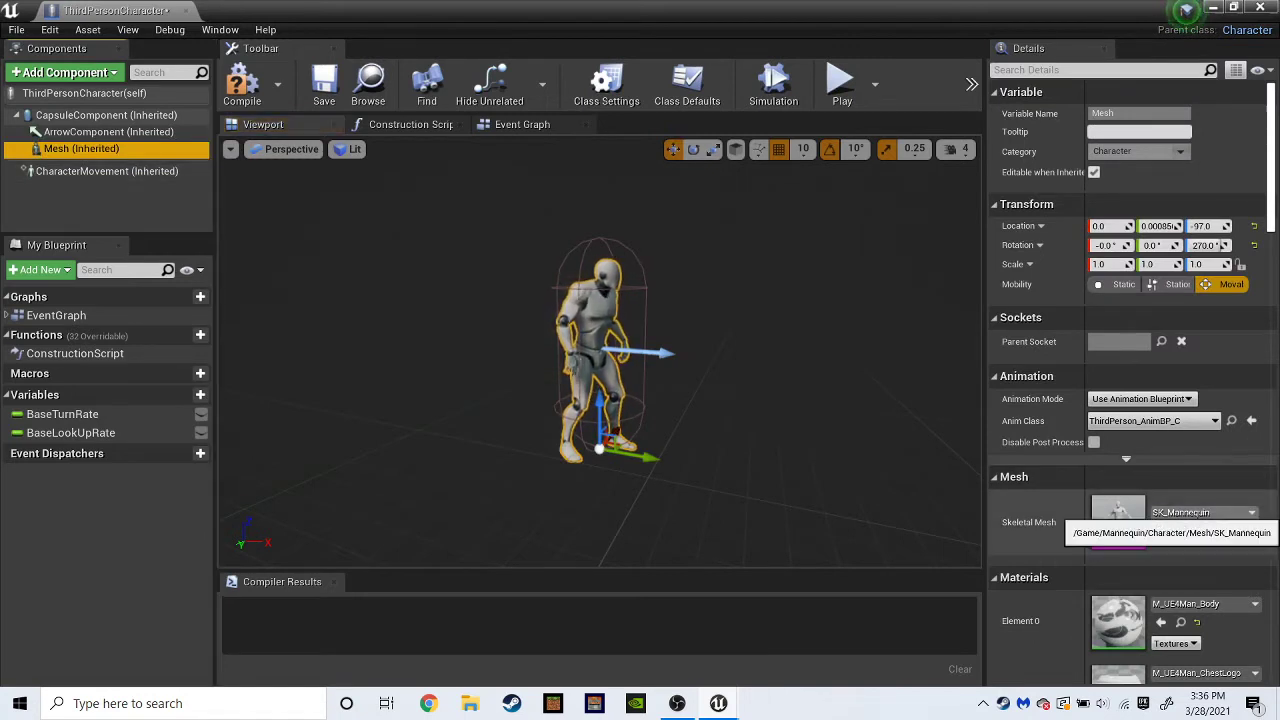
left_click(1205, 512)
left_click(1050, 221)
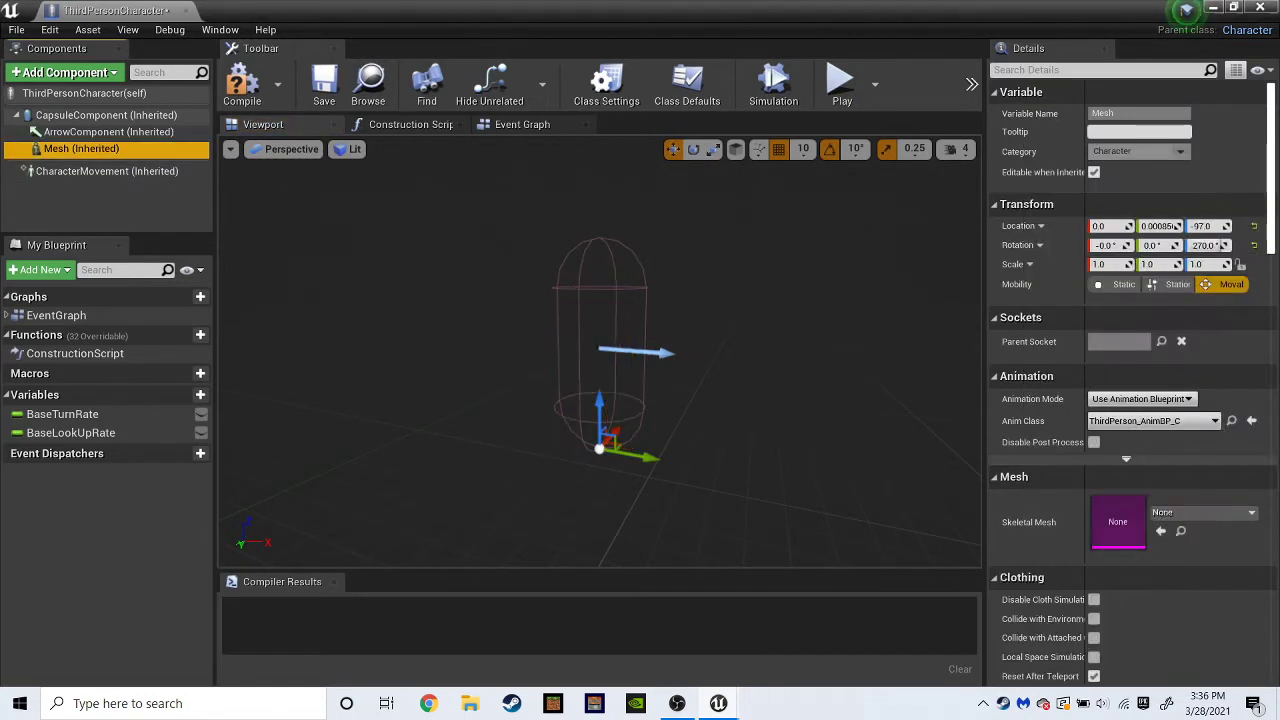
left_click(324, 84)
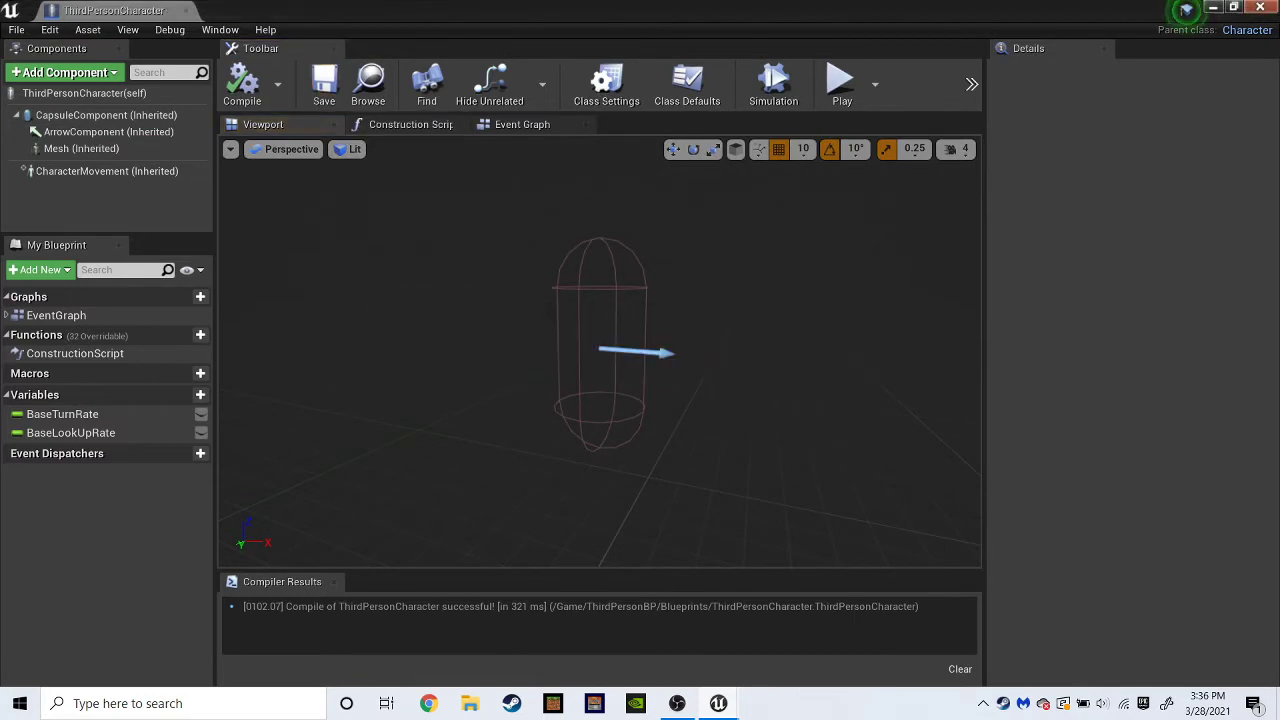
left_click(1260, 7)
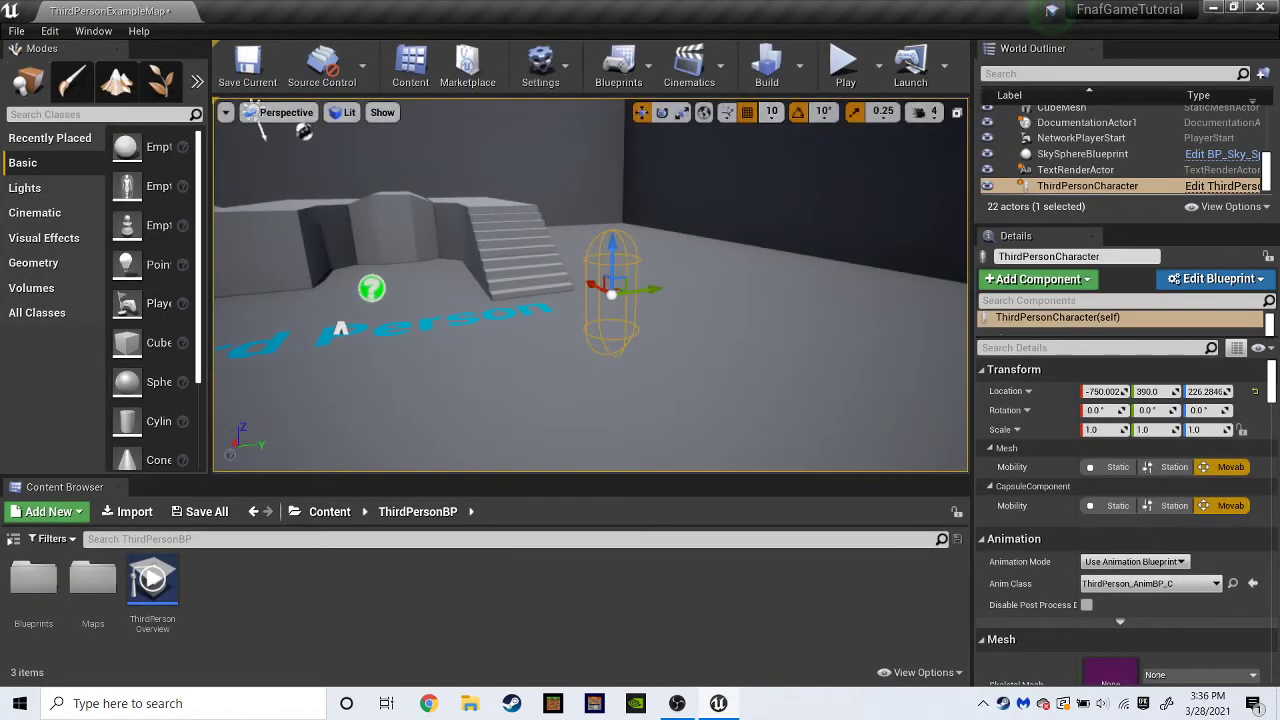
Open the map's Level Blueprint, look over its graph and close it again.
left_click(619, 68)
left_click(674, 205)
right_click_drag(418, 430, 641, 536)
left_click(1261, 7)
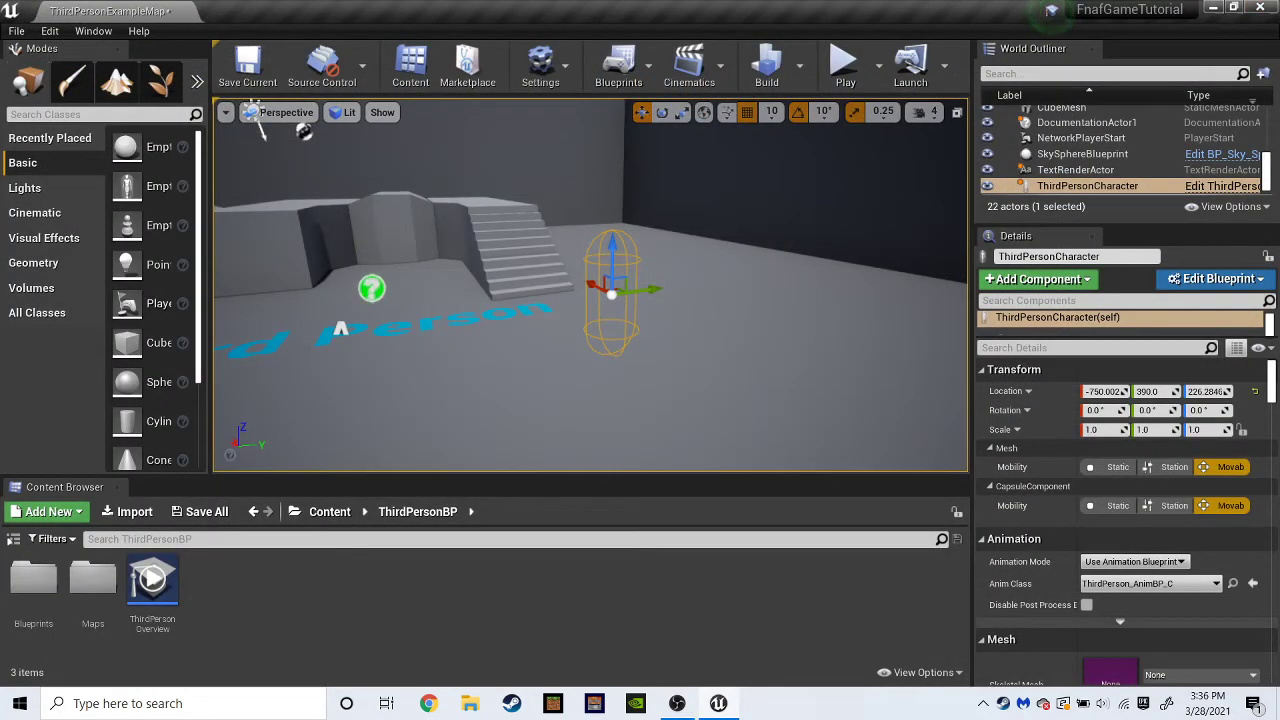
left_click(619, 58)
left_click(619, 58)
Browse to the Maps folder inside ThirdPersonBP and revisit the level blueprint.
left_click(329, 511)
left_click(271, 585)
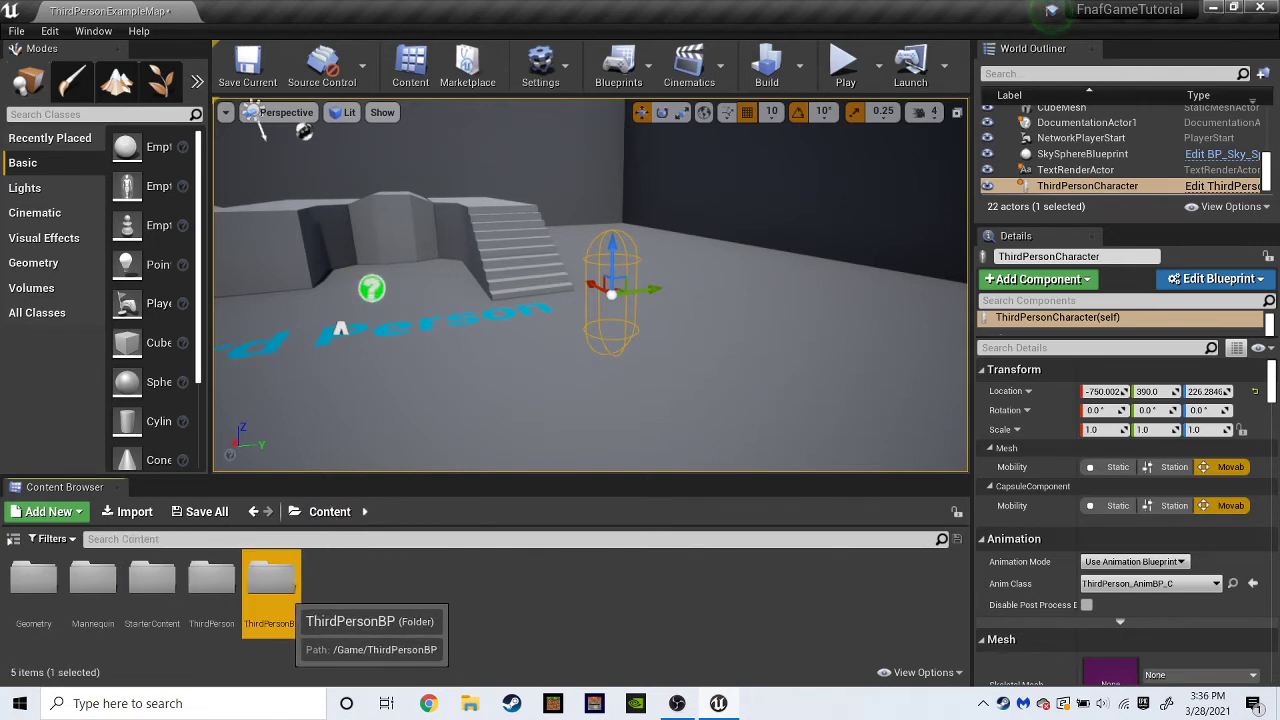
double_click(271, 585)
double_click(93, 580)
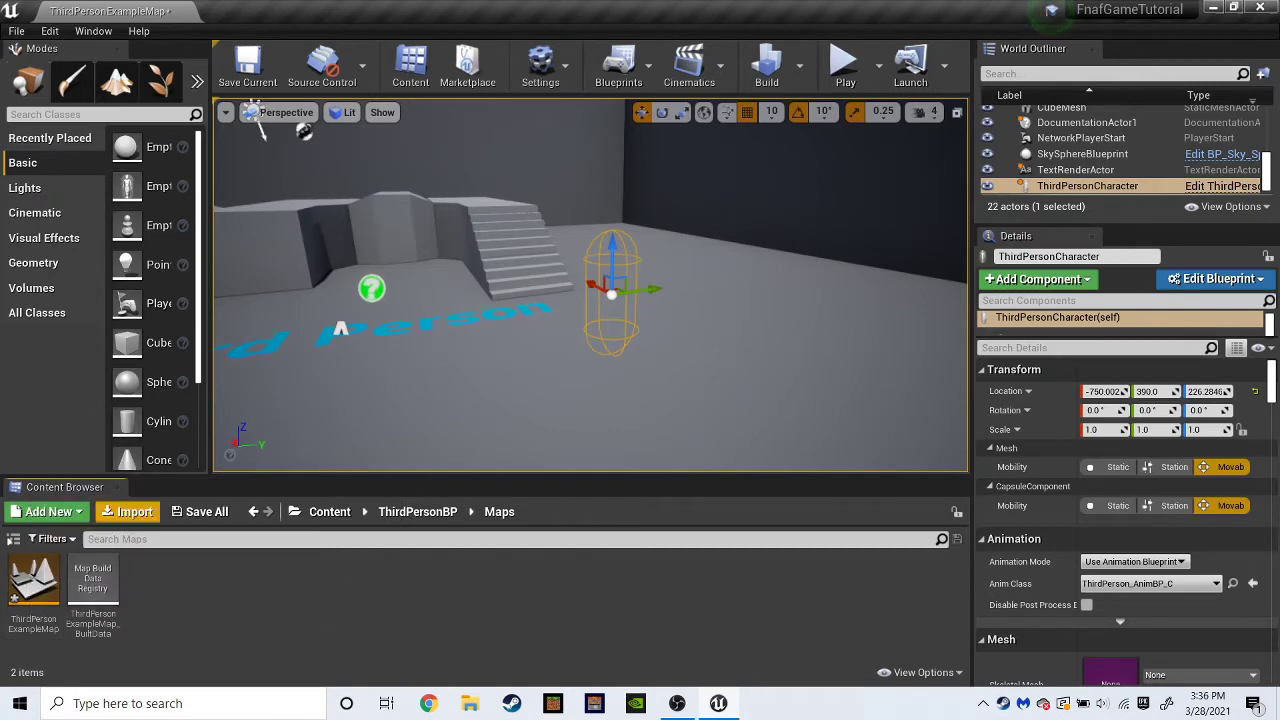
left_click(619, 65)
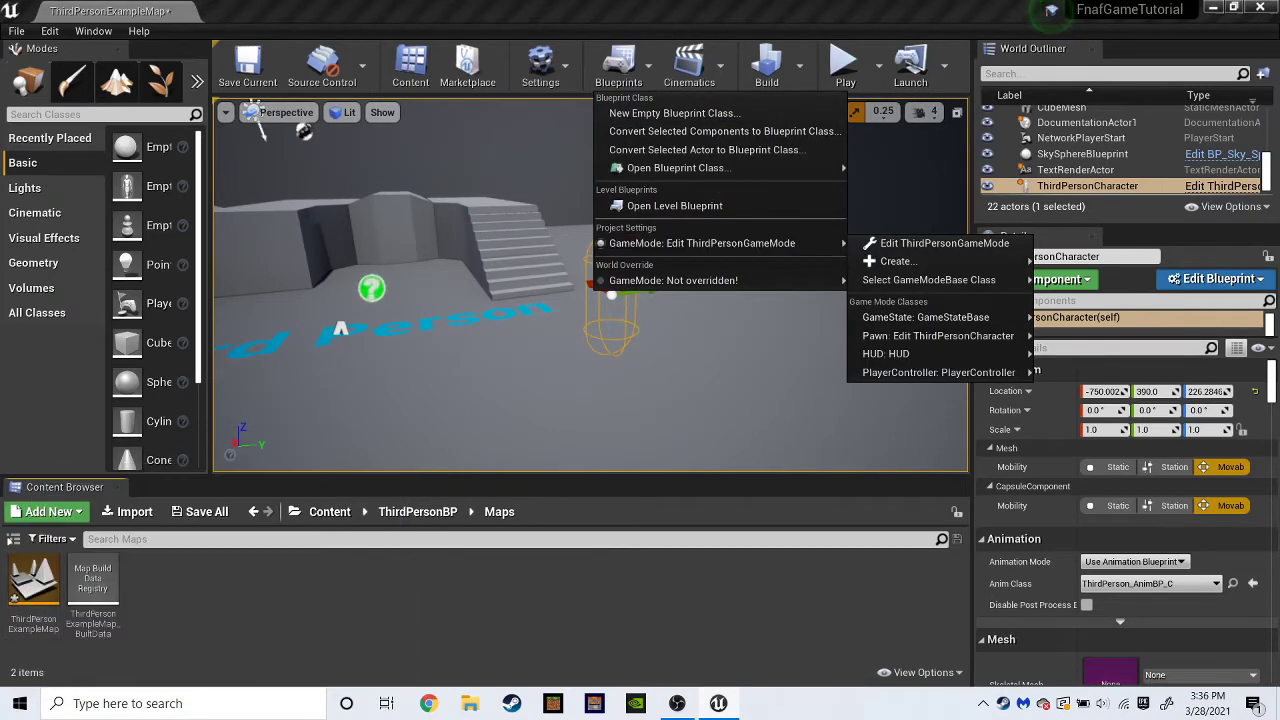
left_click(674, 205)
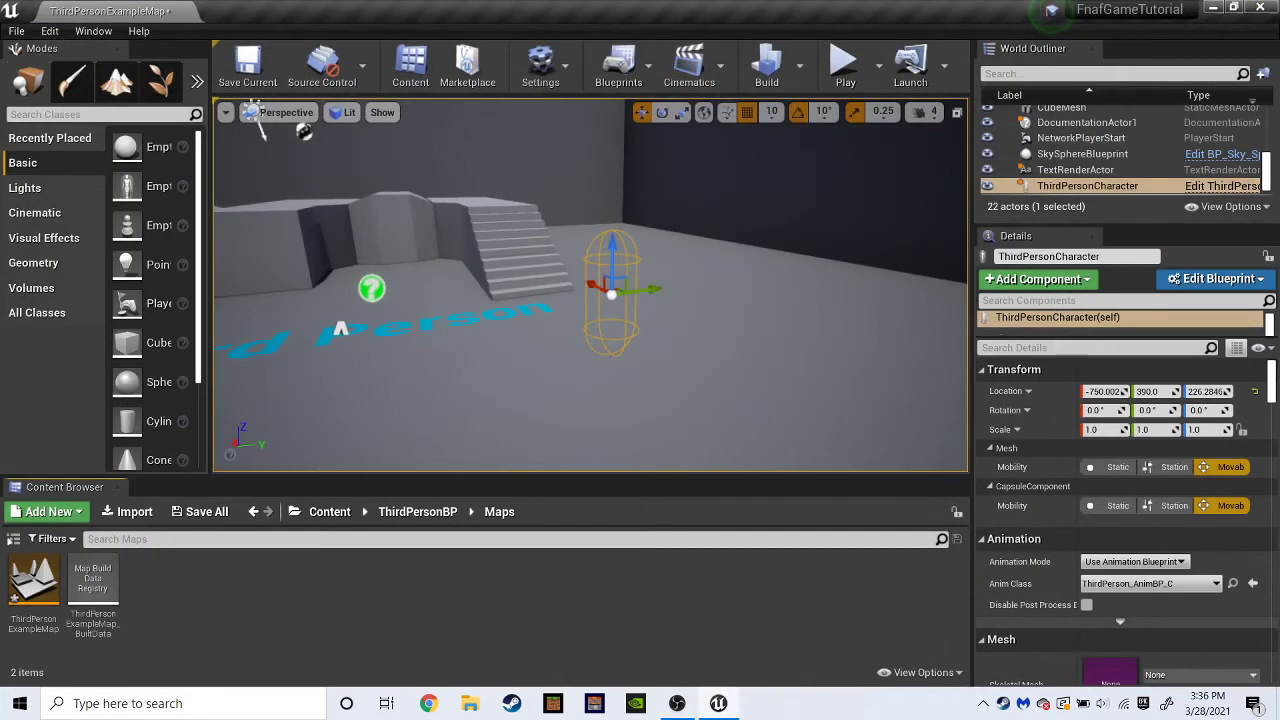
key("f")
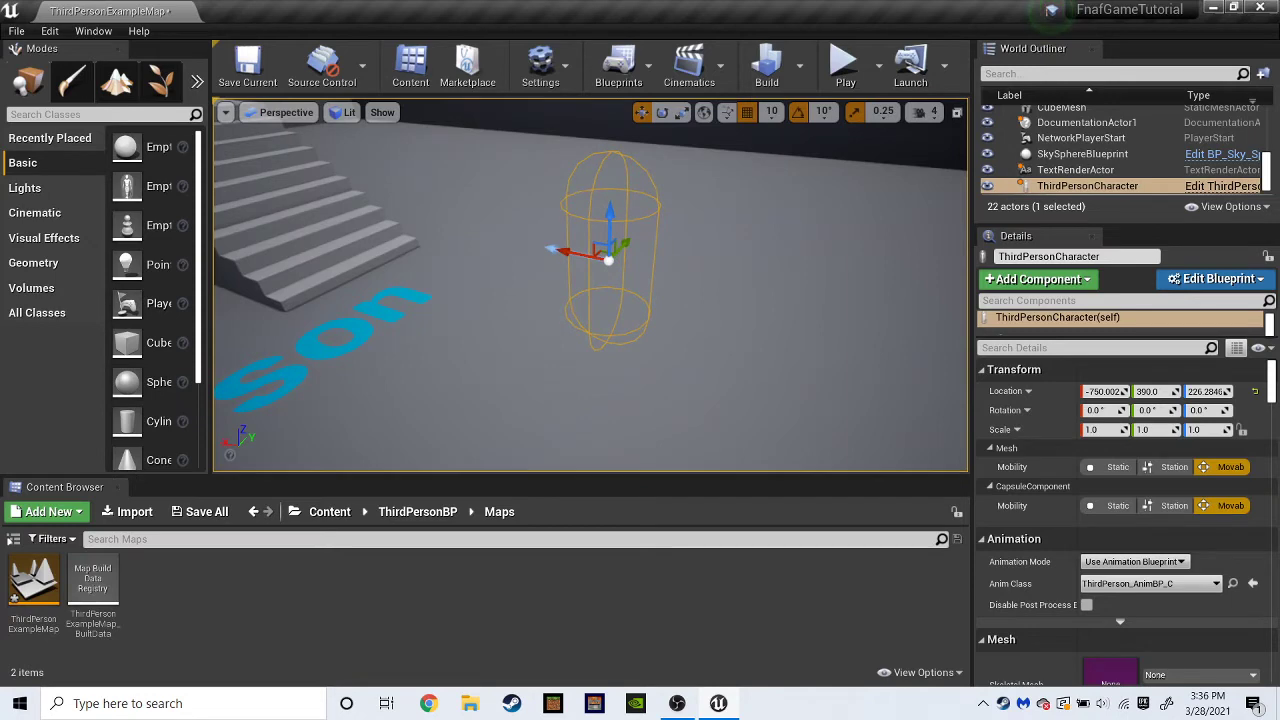
Create a folder named Widgets in the main Content folder and open it.
left_click(330, 511)
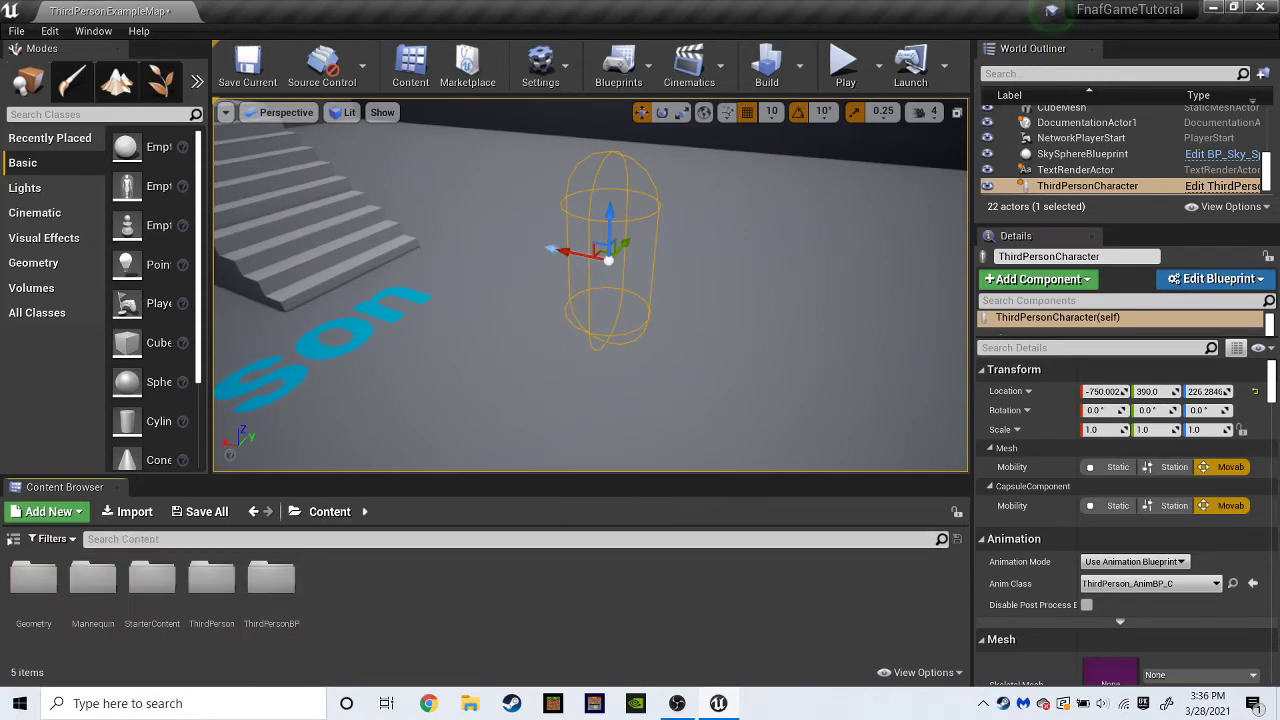
right_click(364, 594)
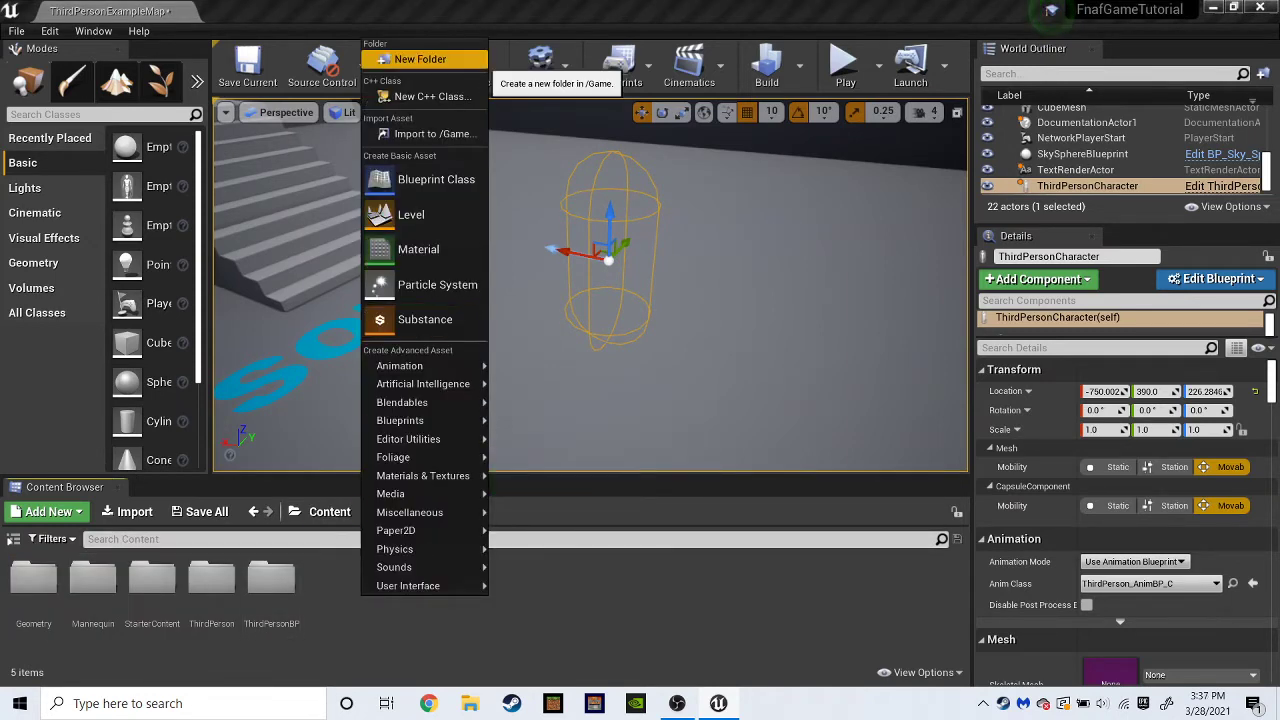
left_click(414, 54)
key("BackSpace")
type("Widgets")
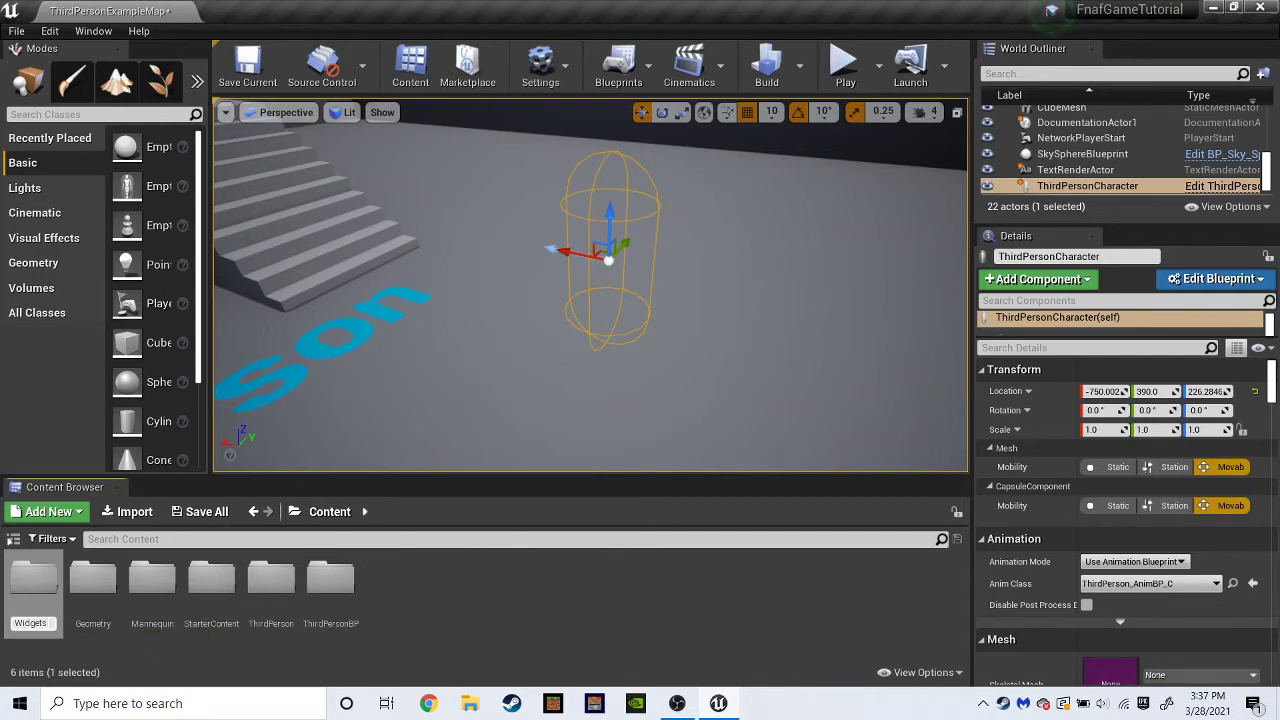
key("Return")
double_click(331, 580)
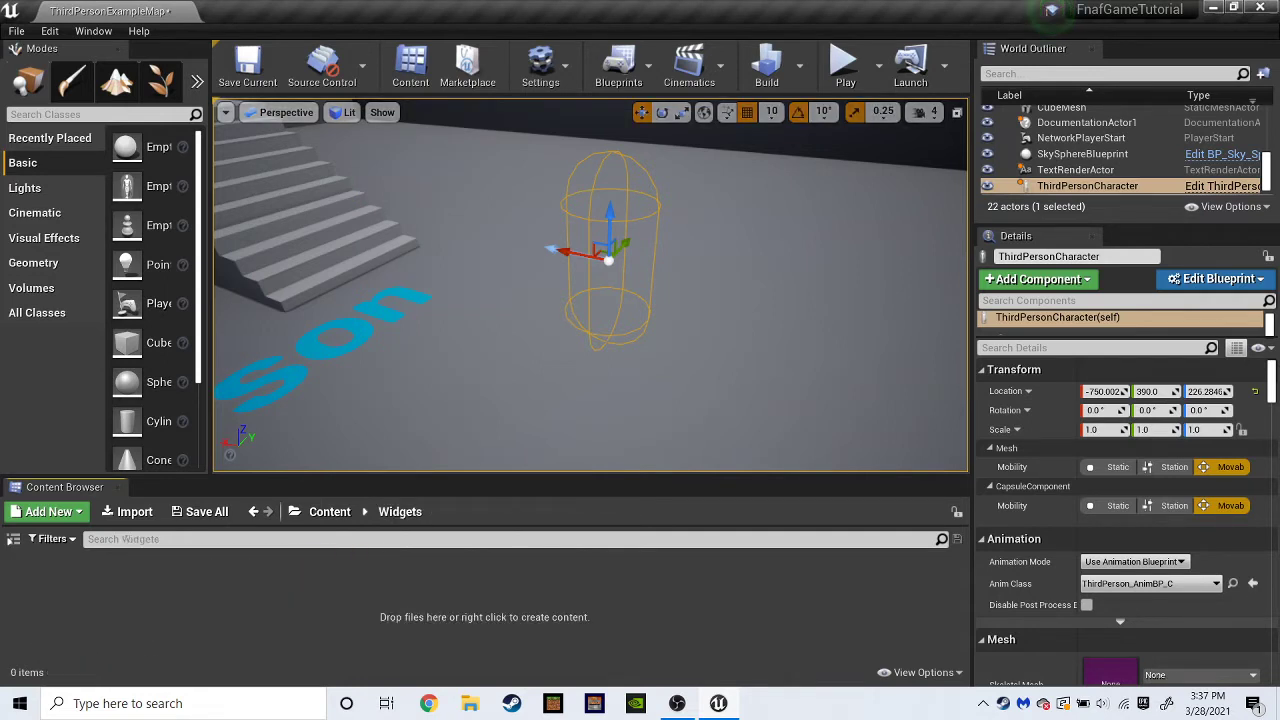
Create a Widget Blueprint named MainMenu in the Widgets folder and open it for editing.
right_click(305, 575)
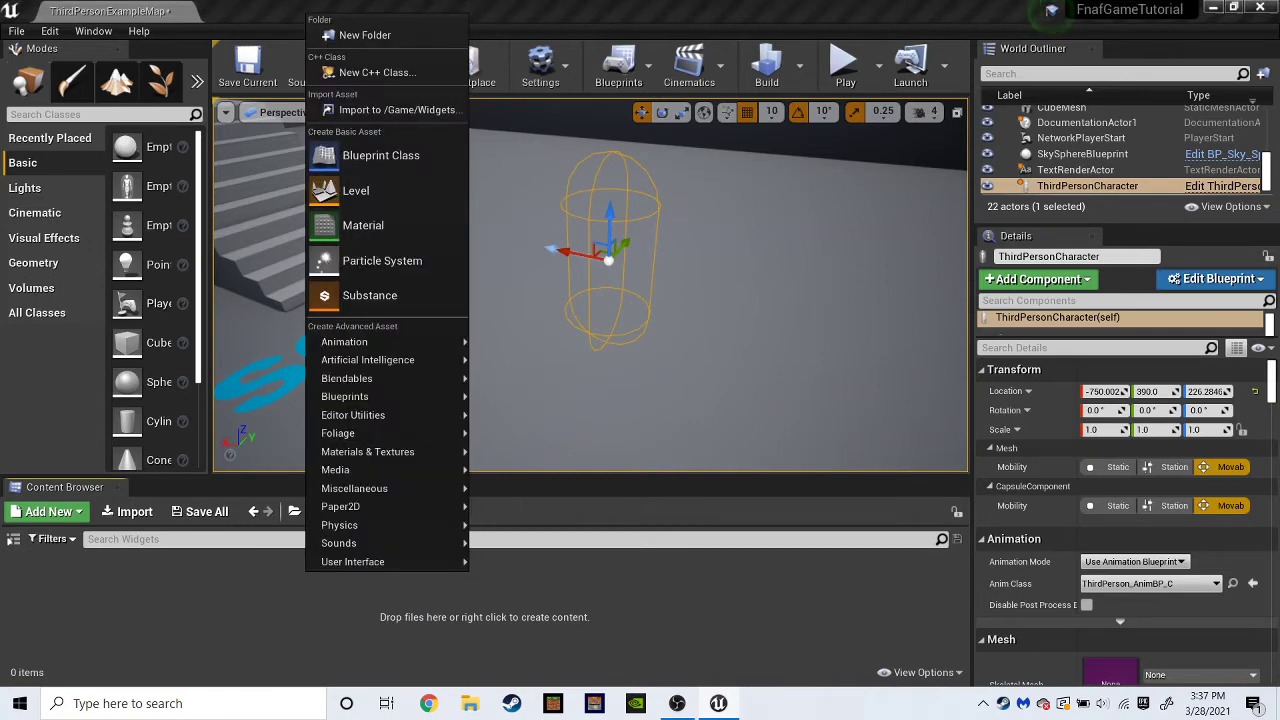
mouse_move(352, 561)
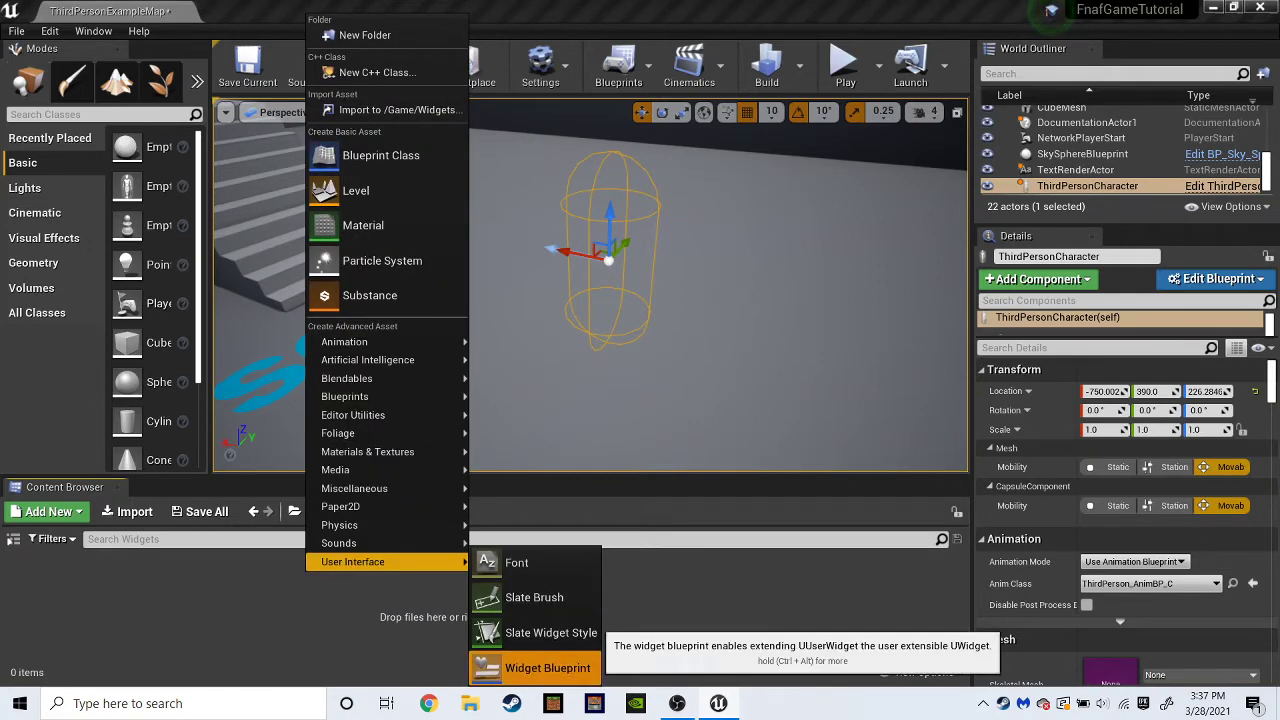
left_click(547, 667)
key("BackSpace")
type("MainMenu")
key("Return")
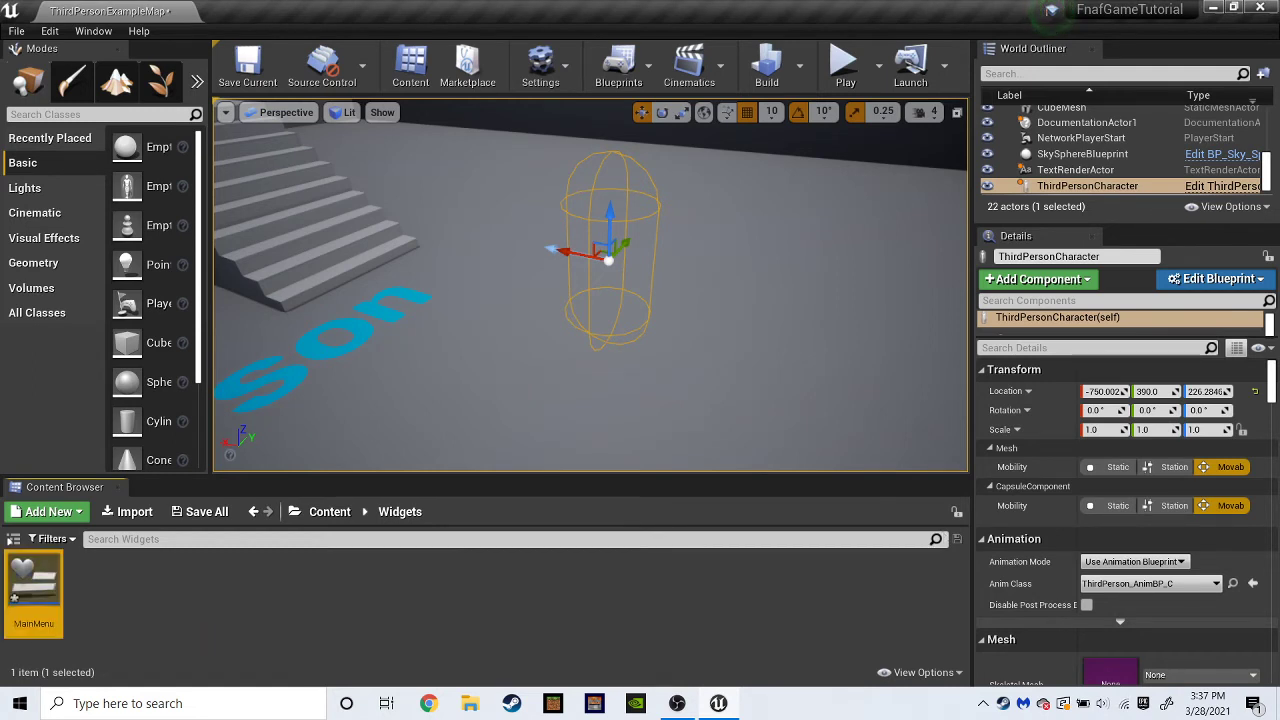
double_click(33, 600)
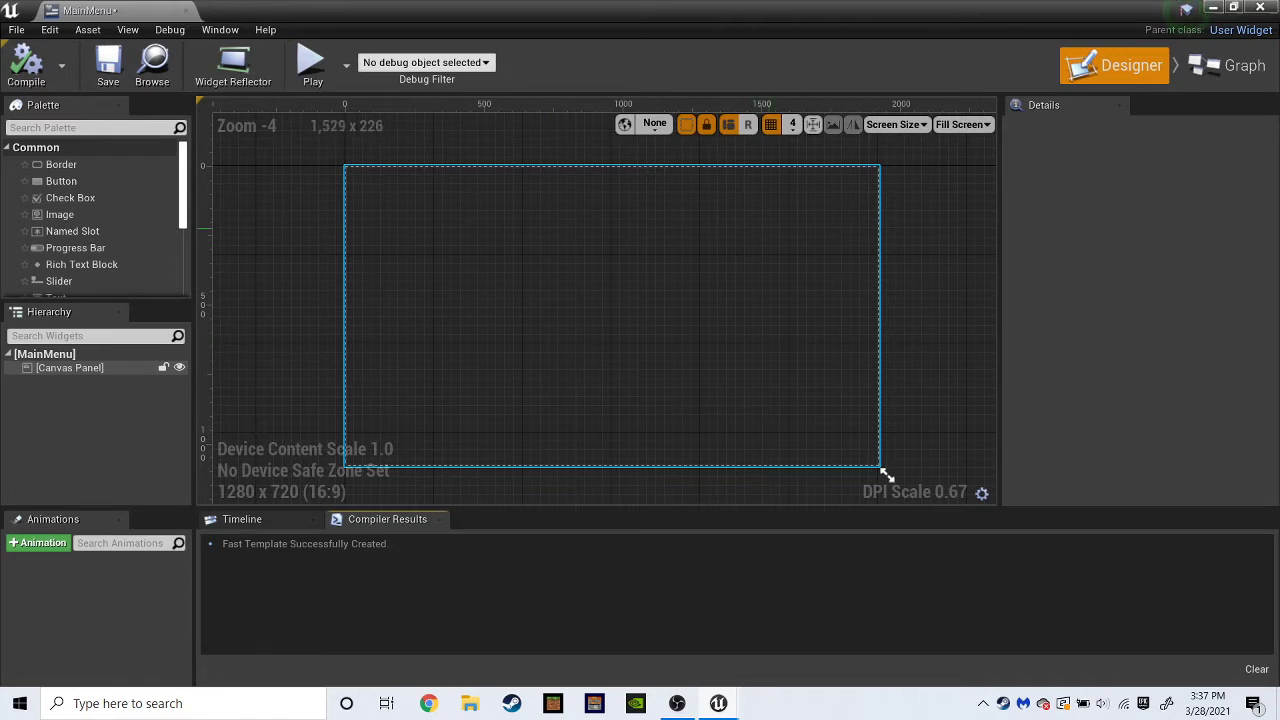
Add a Text widget to the Canvas Panel and place it at about X 420, Y 436.
left_click(95, 128)
key("Escape")
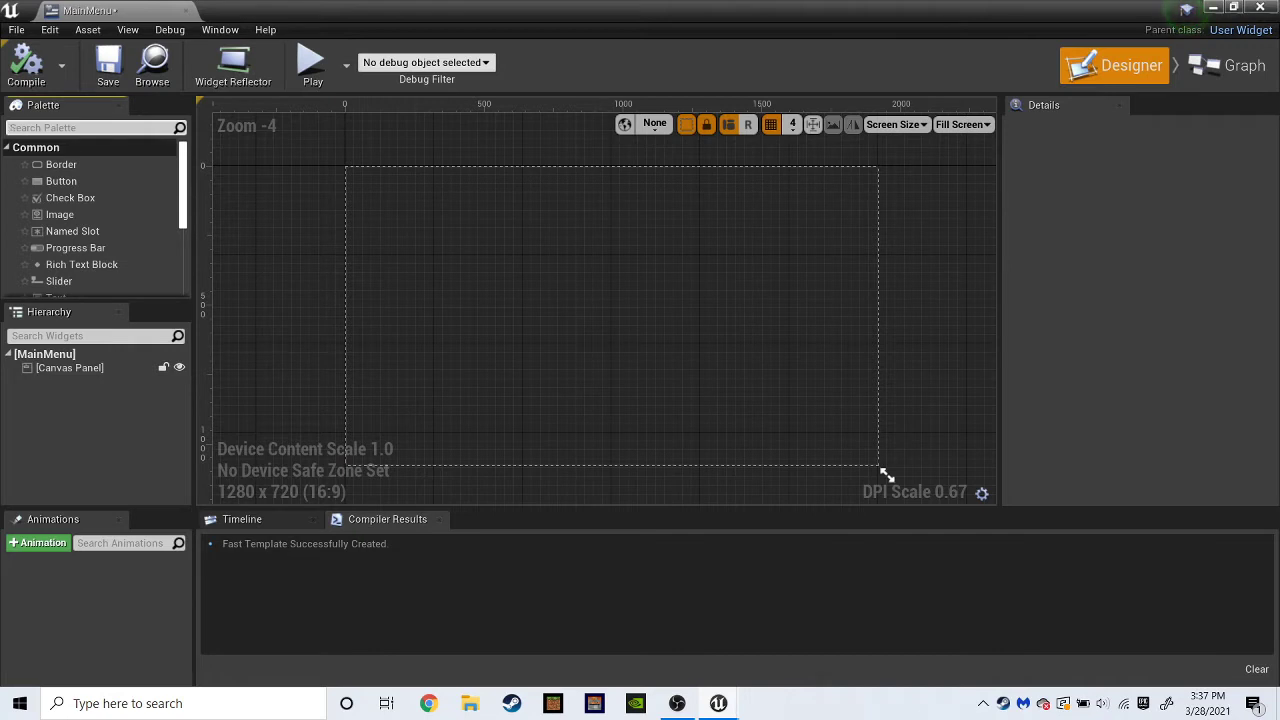
type("text")
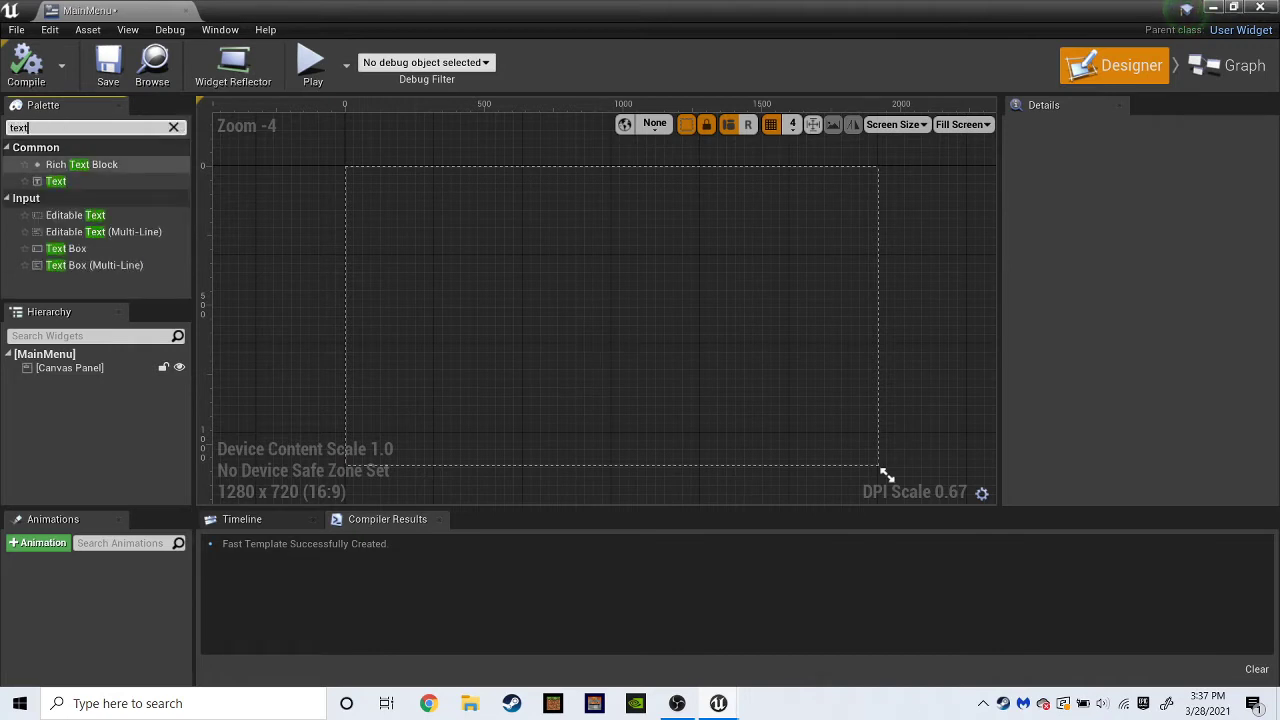
left_click_drag(56, 181, 113, 381)
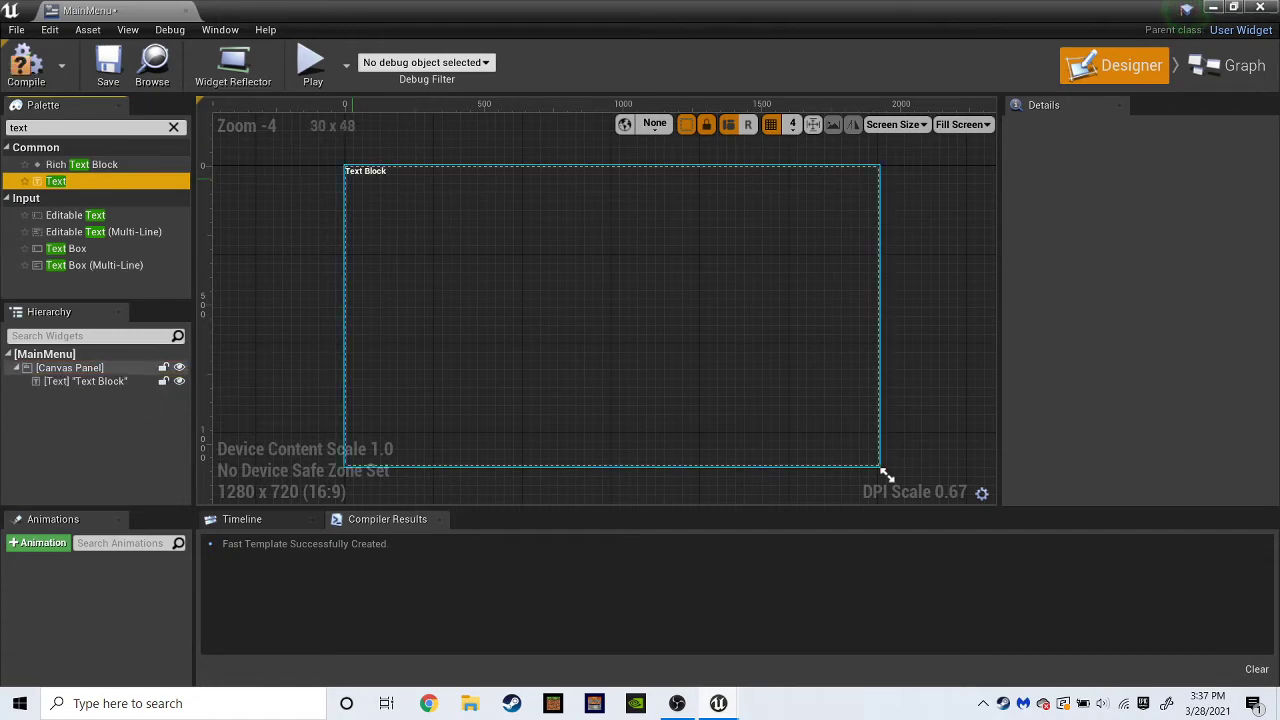
left_click_drag(365, 174, 478, 292)
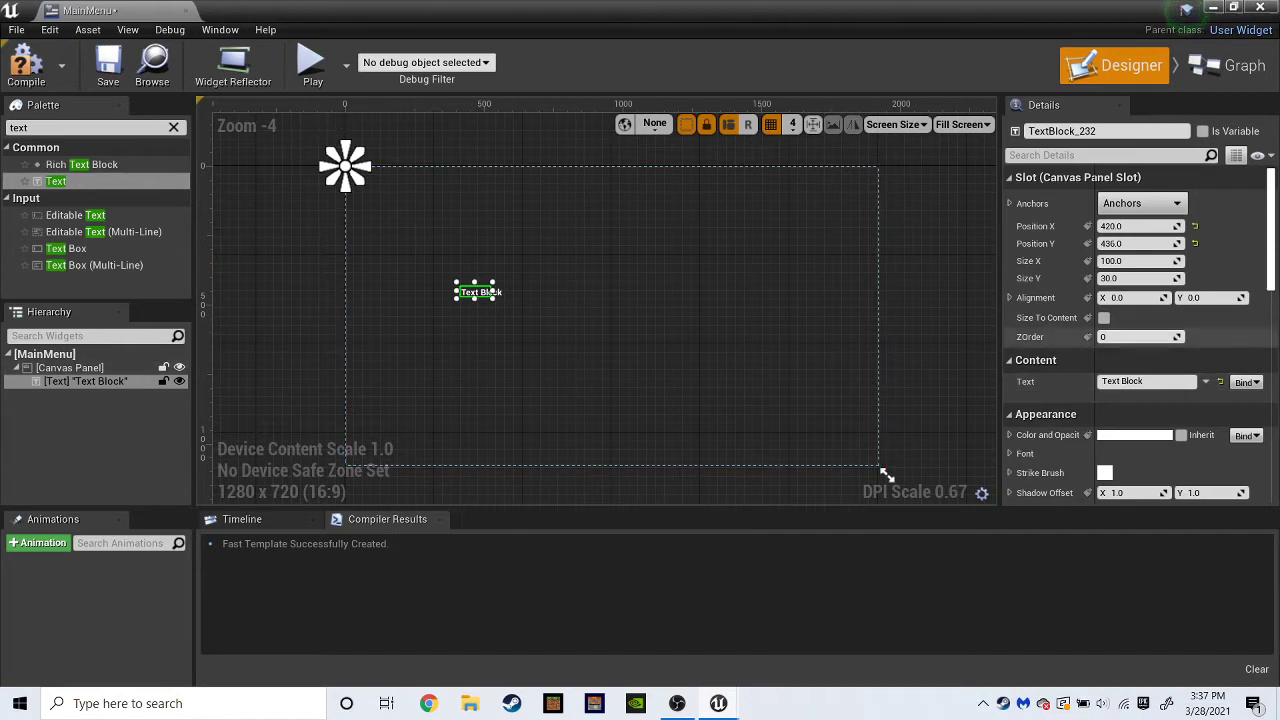
Change the text block's content to "Five".
left_click(1148, 382)
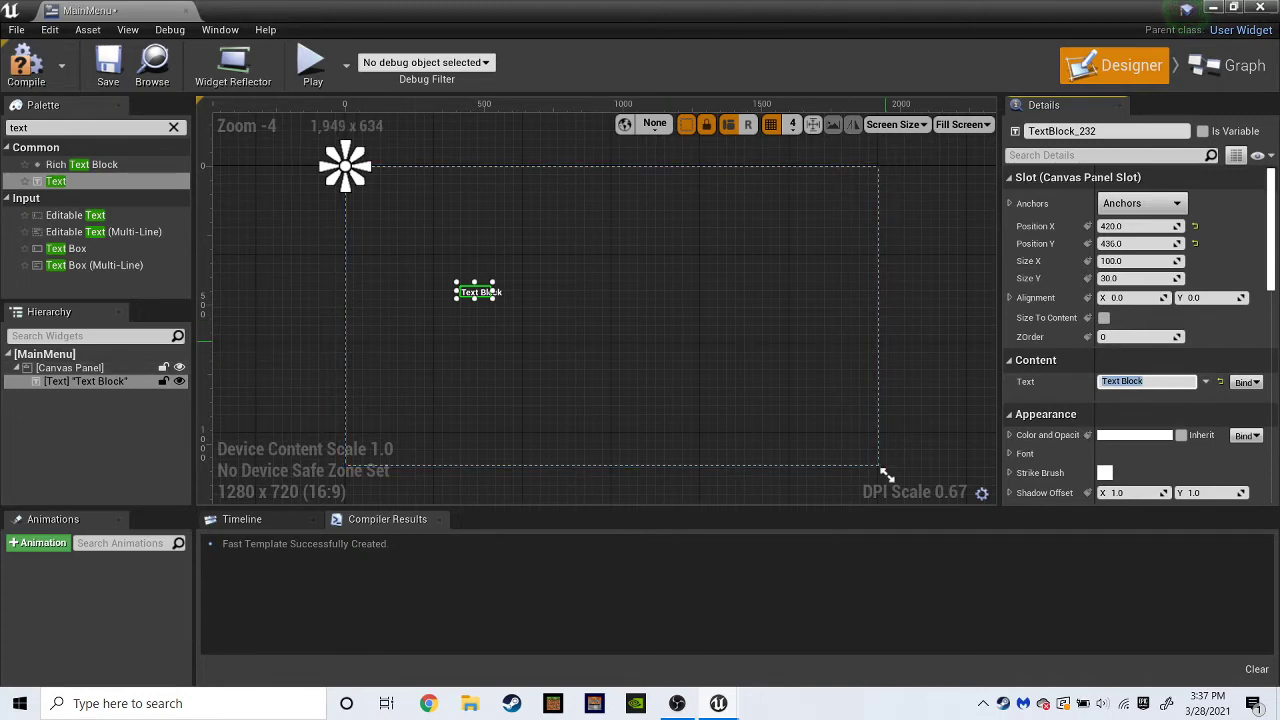
key("BackSpace")
type("Five")
key("Return")
left_click(886, 474)
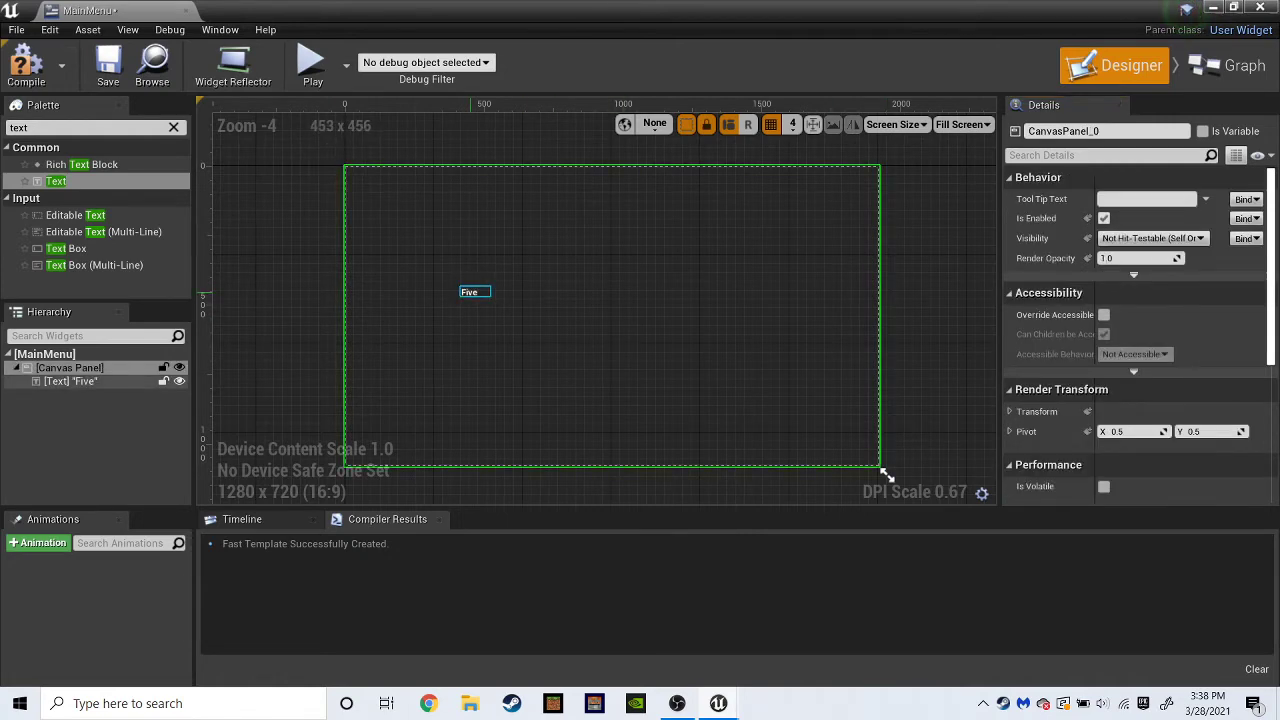
Set the font size of the "Five" text to 60 and clear the property filter.
left_click(469, 293)
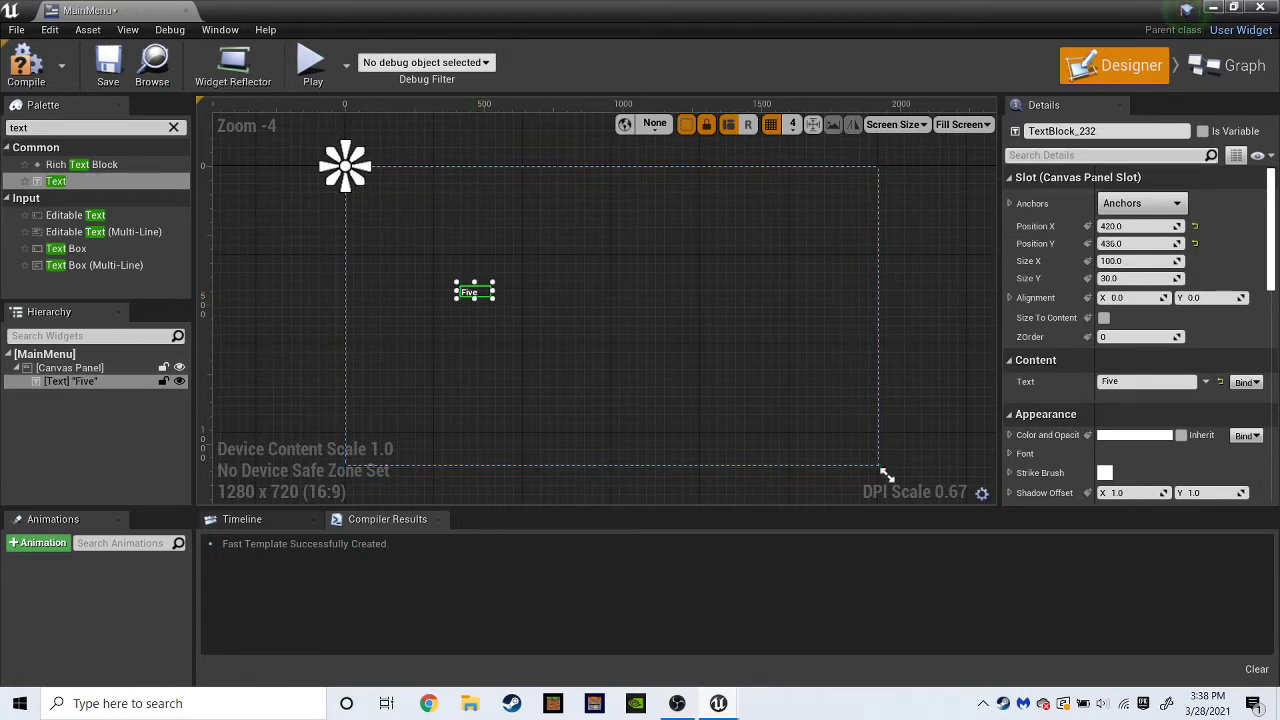
left_click(1110, 155)
type("size")
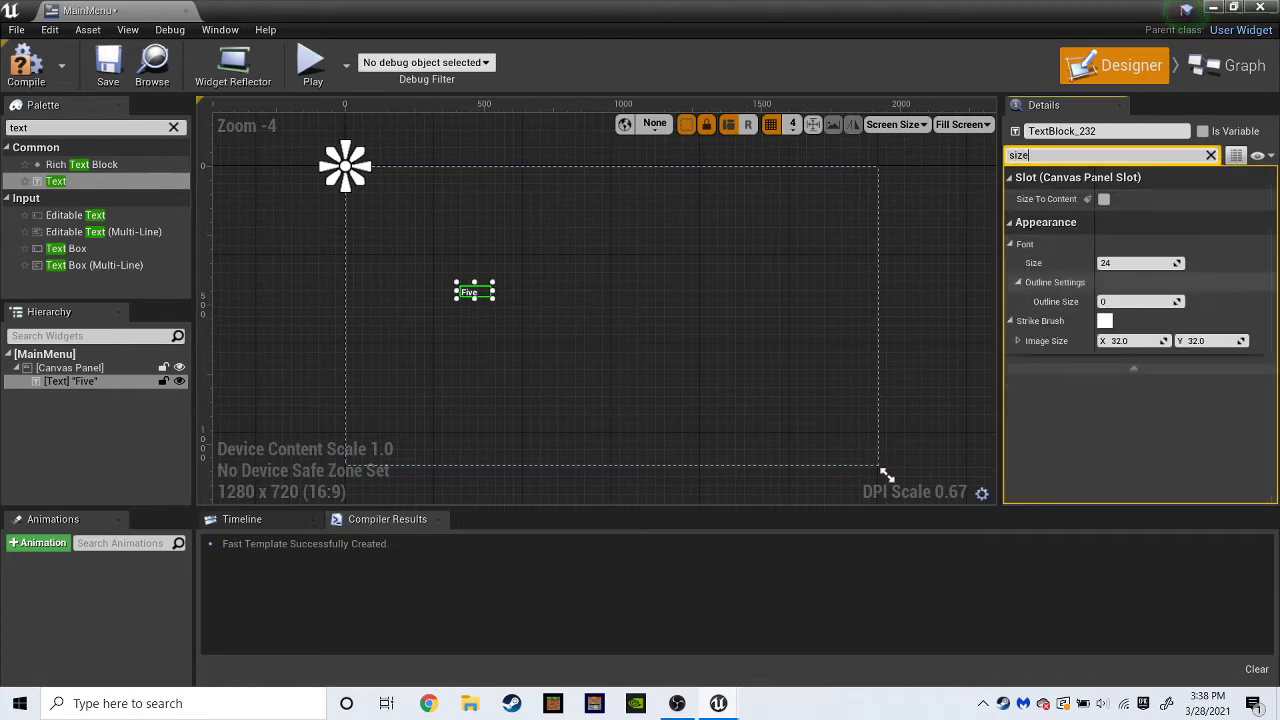
left_click(1130, 263)
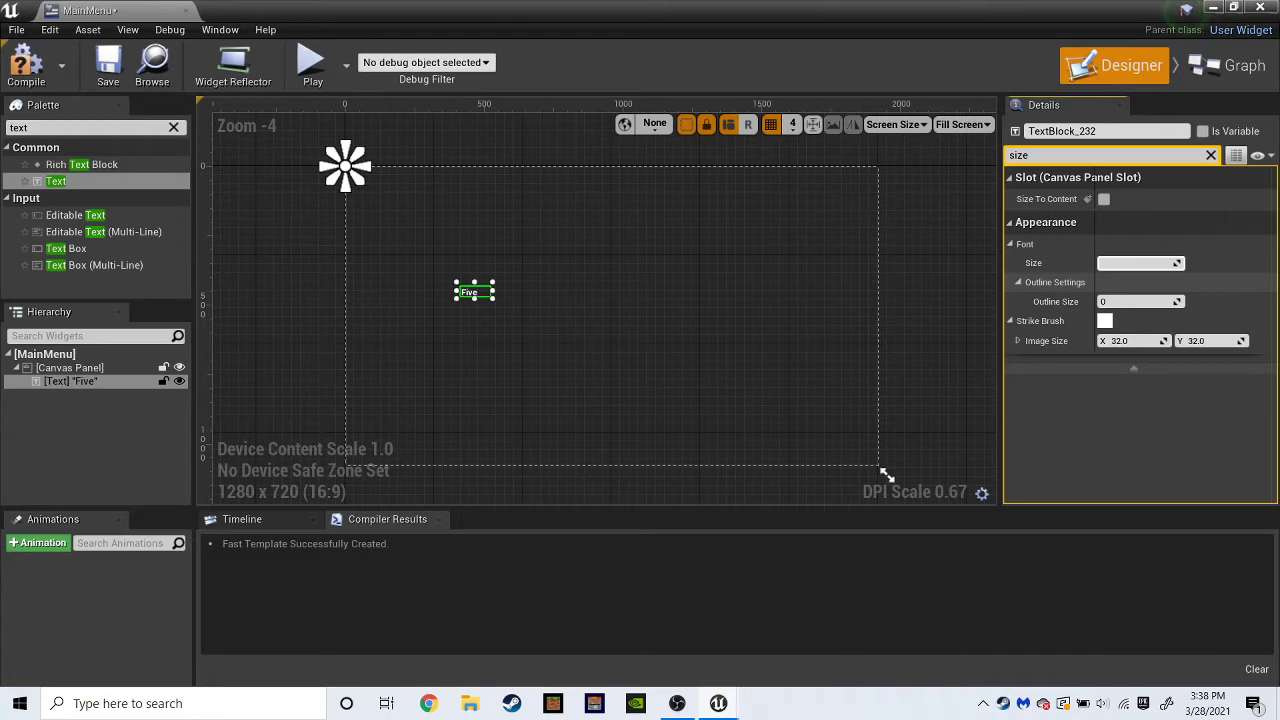
key("Return")
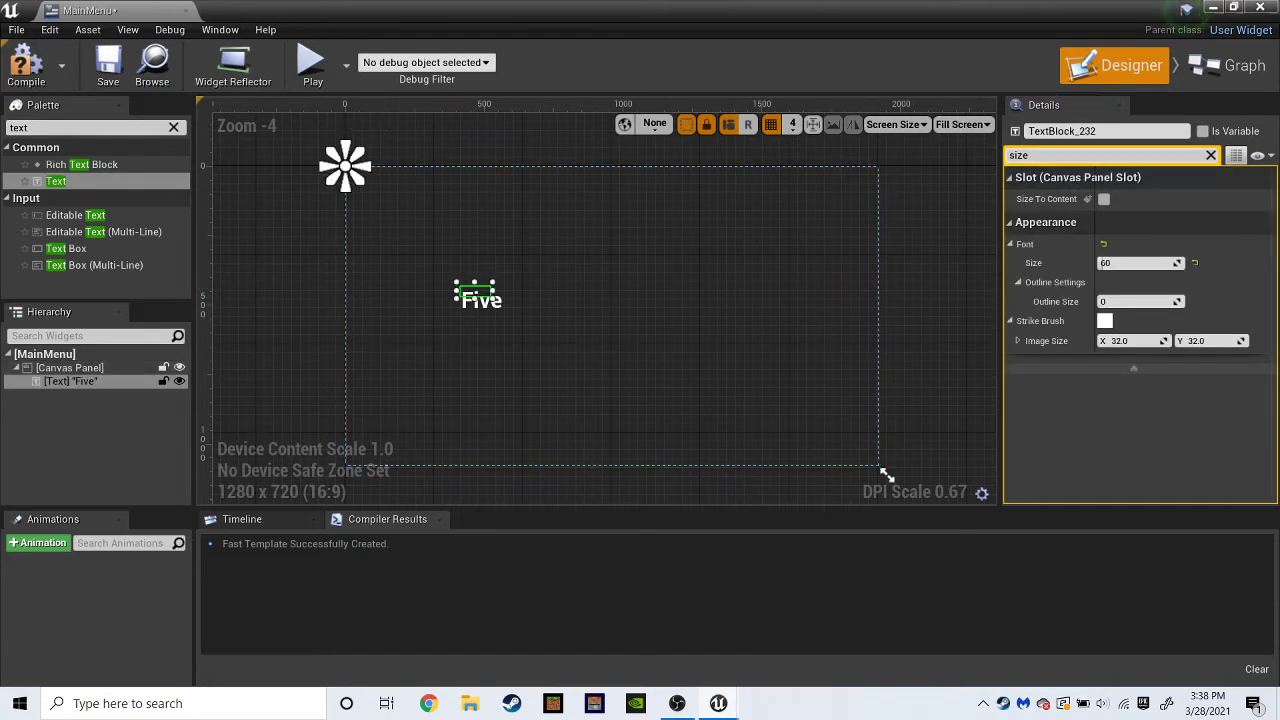
left_click_drag(1045, 156, 864, 147)
key("BackSpace")
key("BackSpace")
key("BackSpace")
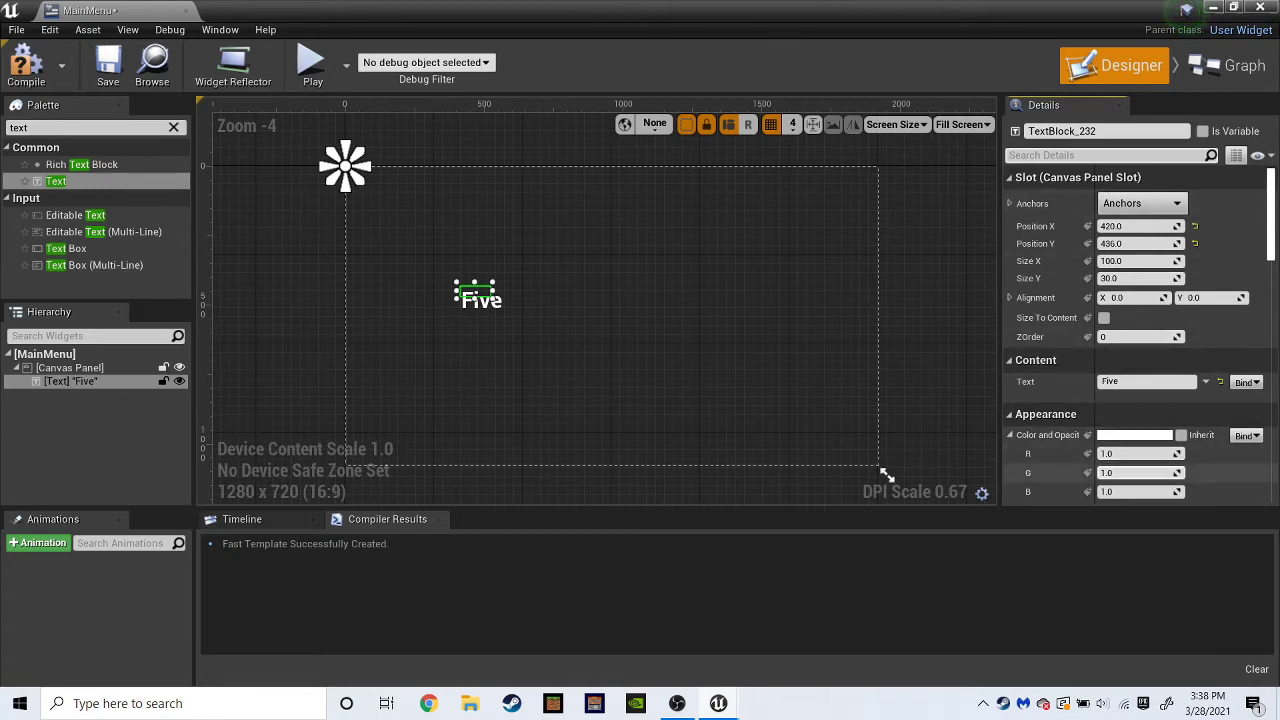
Color the "Five" text pure red (FF0000FF) and store that red in the color picker's theme bar.
left_click(1140, 435)
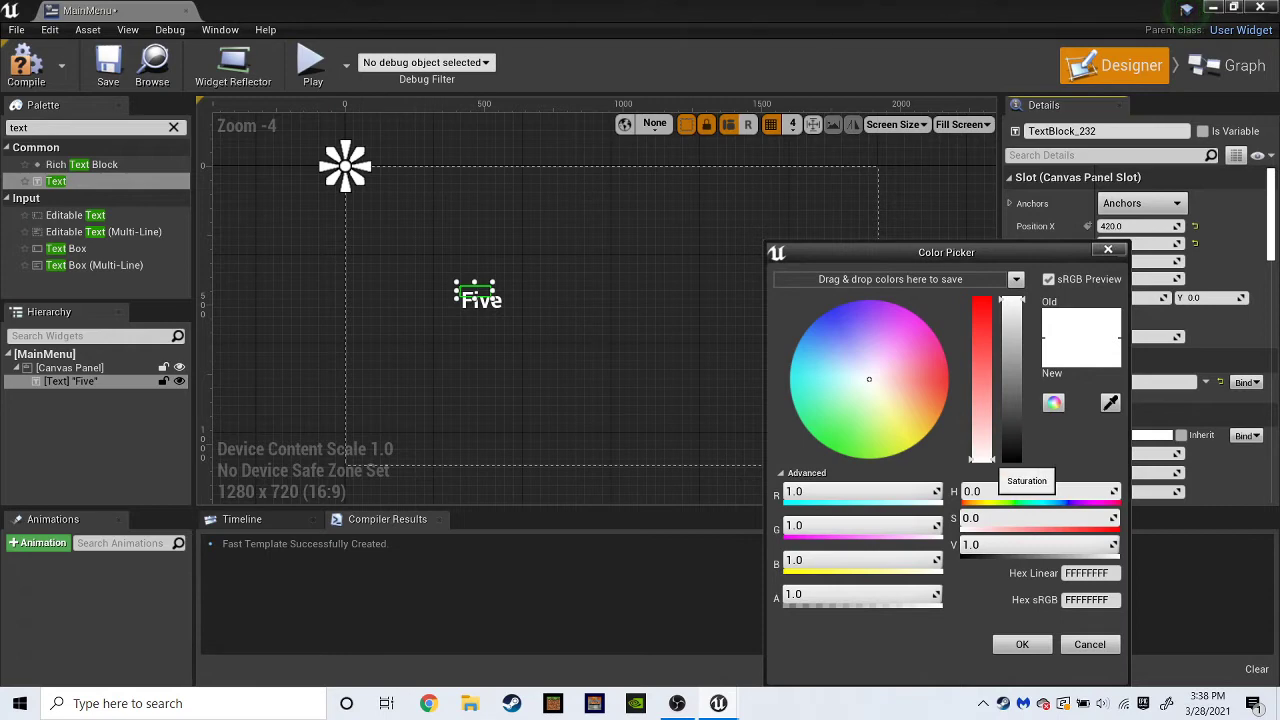
left_click_drag(982, 460, 982, 300)
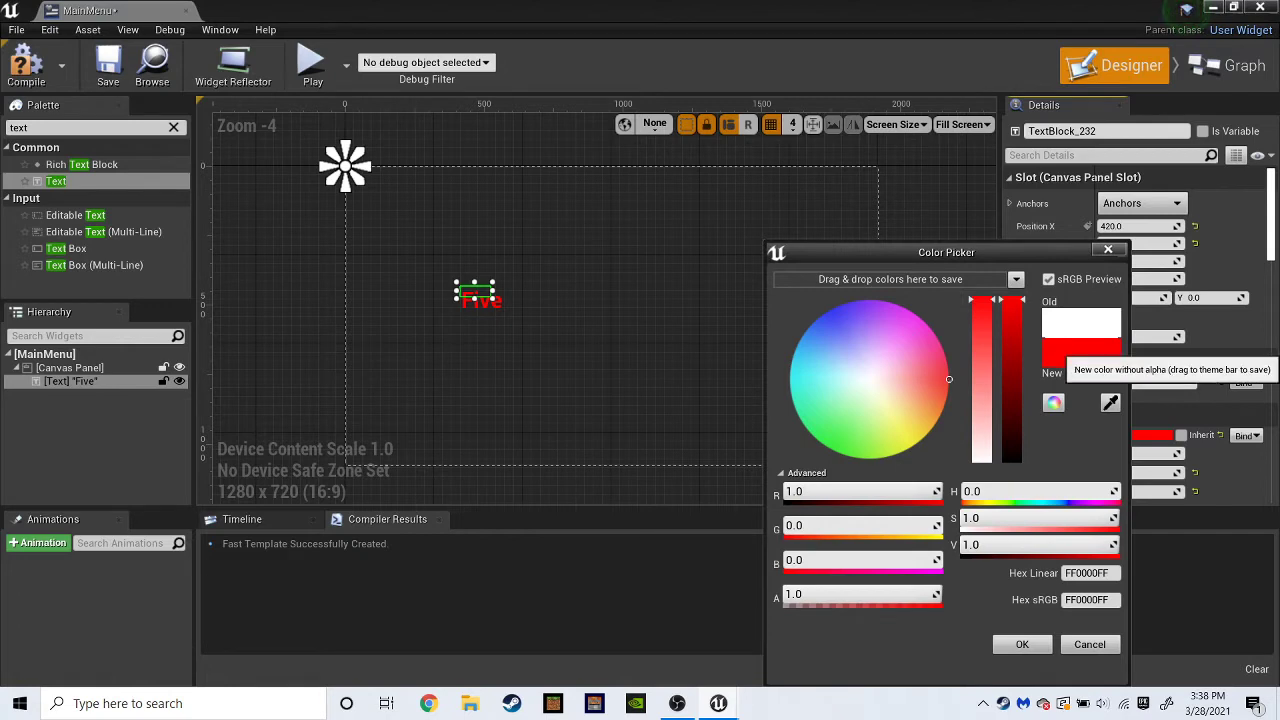
left_click_drag(1072, 352, 890, 280)
left_click(1022, 644)
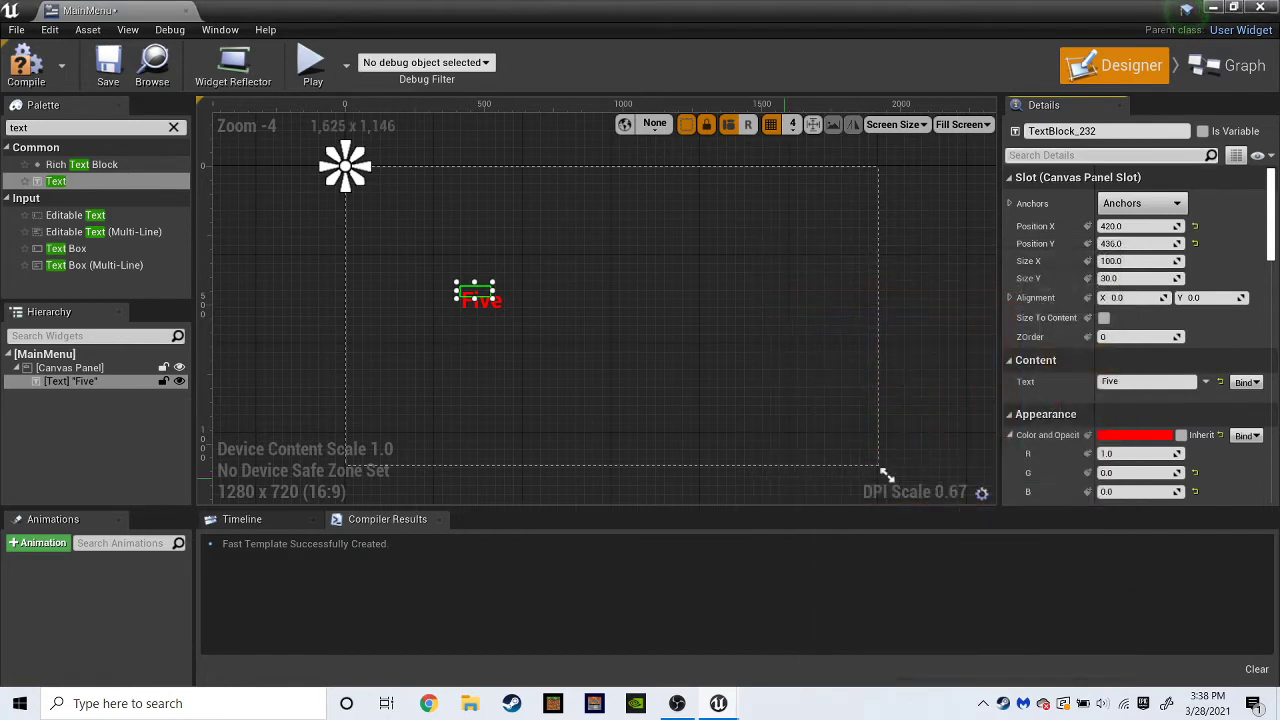
Move the "Five" text toward the canvas's upper-left area, to about X 152, Y 172.
left_click_drag(476, 294, 405, 243)
left_click(1125, 435)
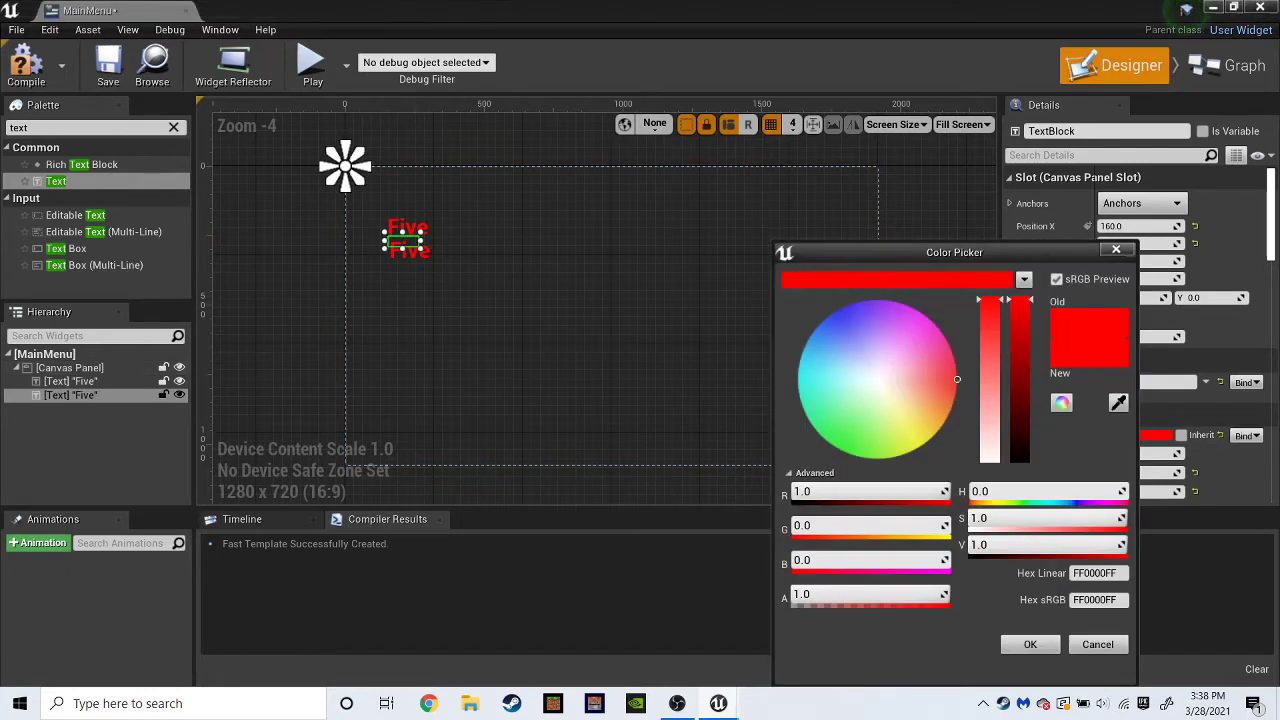
mouse_move(957, 379)
left_mouse_down()
mouse_move(929, 401)
mouse_move(953, 392)
left_mouse_up()
left_click(1030, 644)
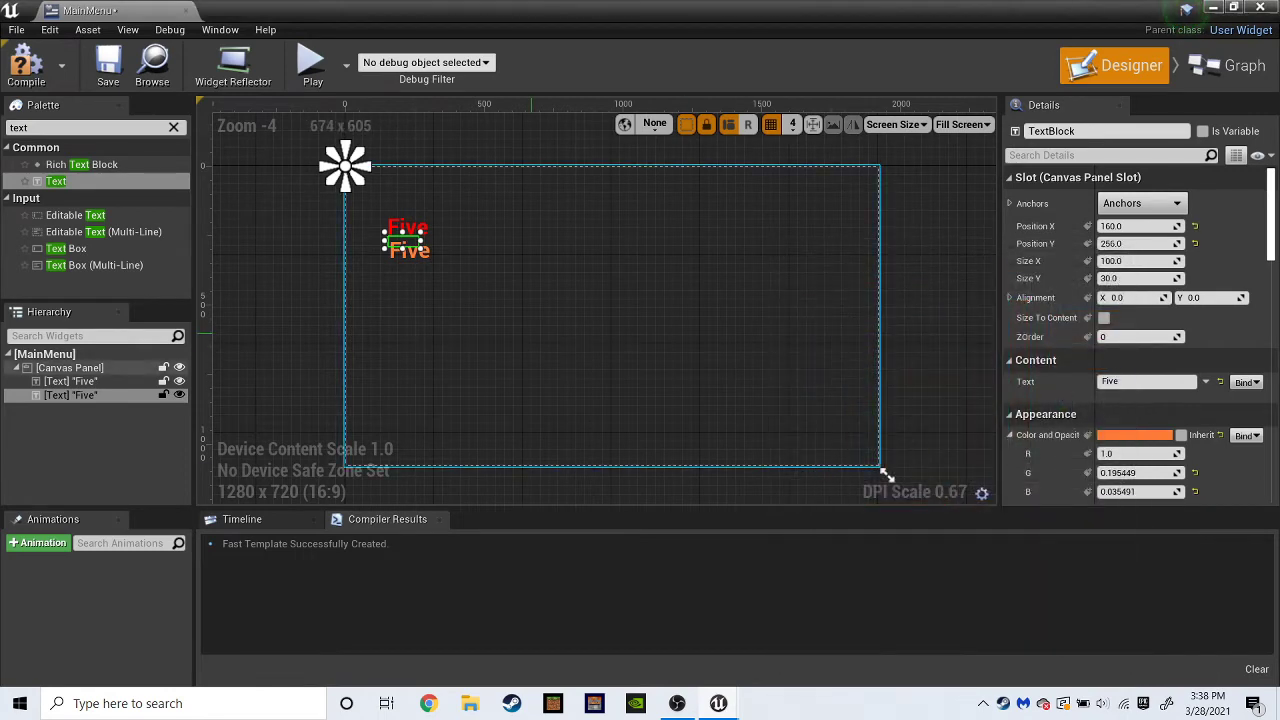
key("Delete")
Reposition the "Five" text to about X 132, Y 188 and place a duplicate beneath it at about X 132, Y 272.
left_click(398, 217)
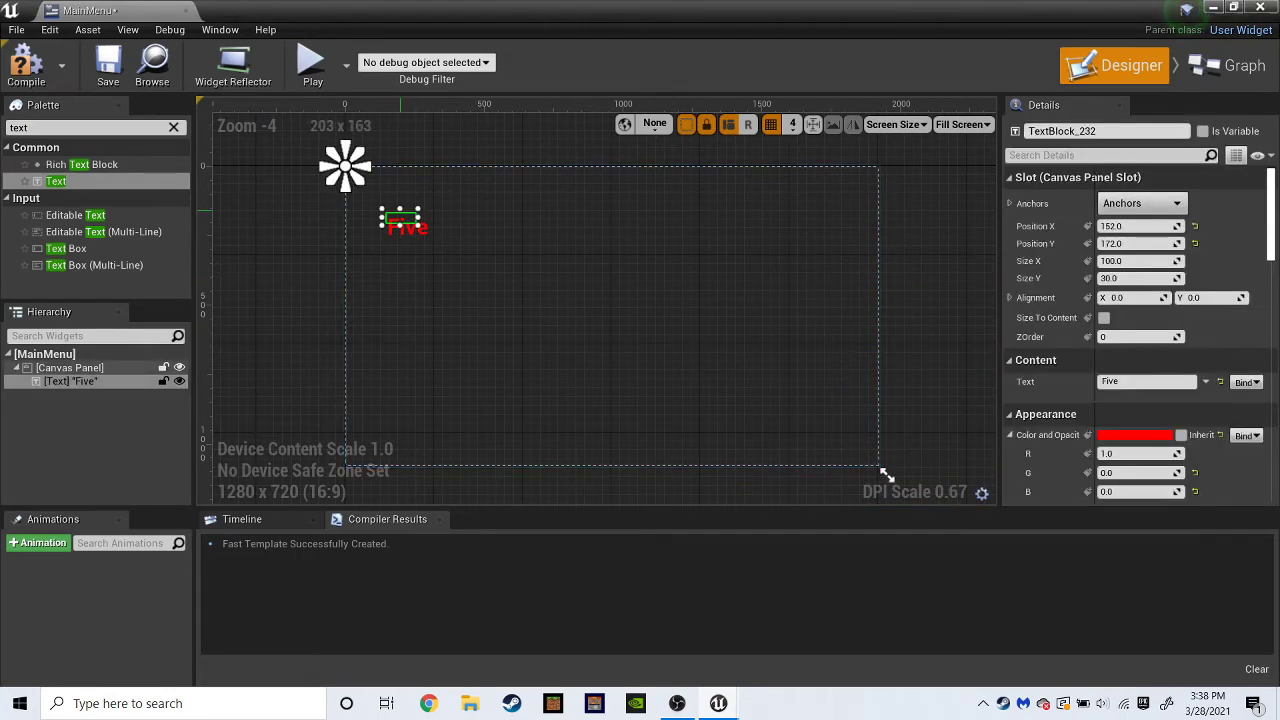
mouse_move(406, 218)
left_mouse_down()
mouse_move(390, 217)
mouse_move(397, 226)
left_mouse_up()
key("ctrl+d")
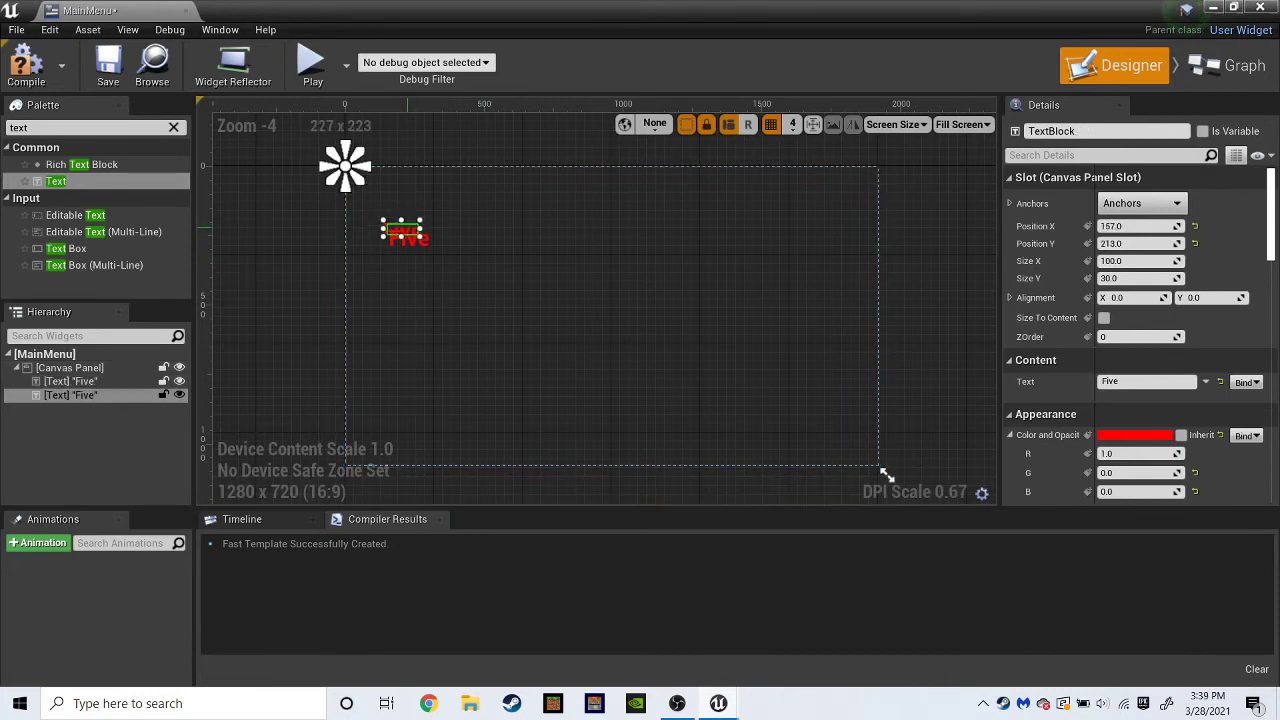
left_click_drag(418, 231, 410, 255)
Change the content of the lower "Five" copy to "Nights".
left_click_drag(1138, 382, 903, 360)
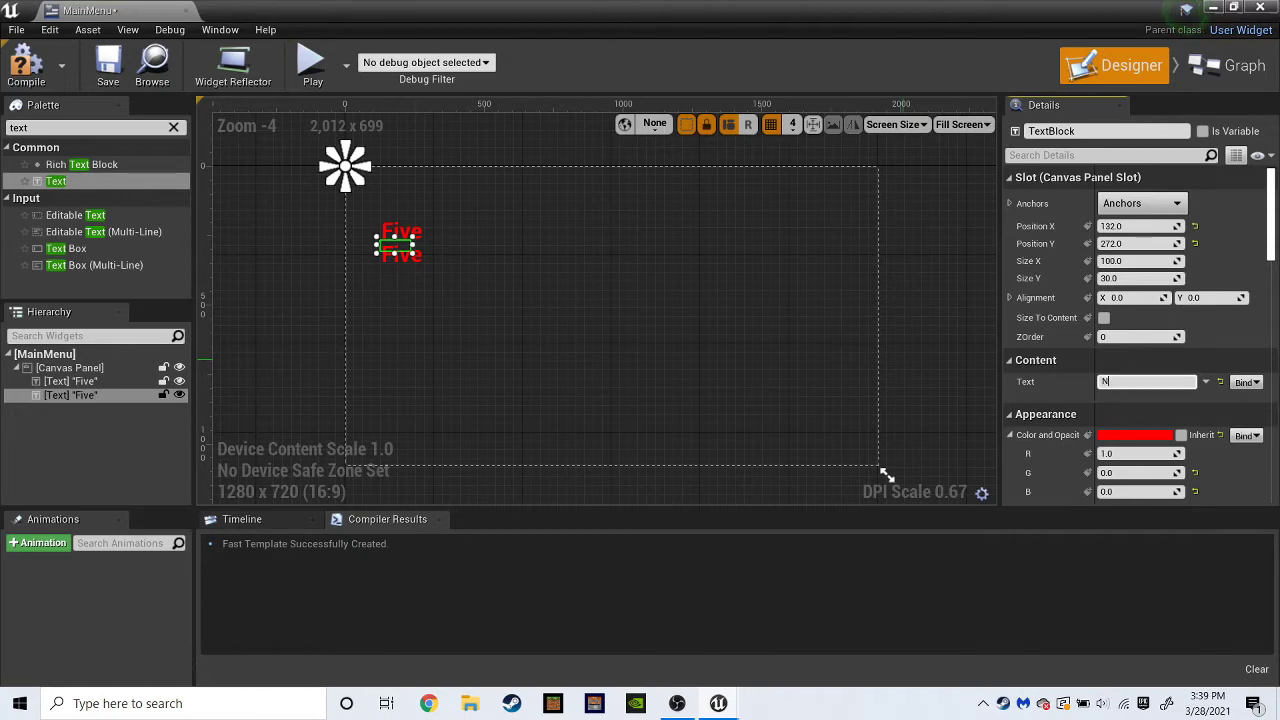
type("Nights")
left_click(885, 473)
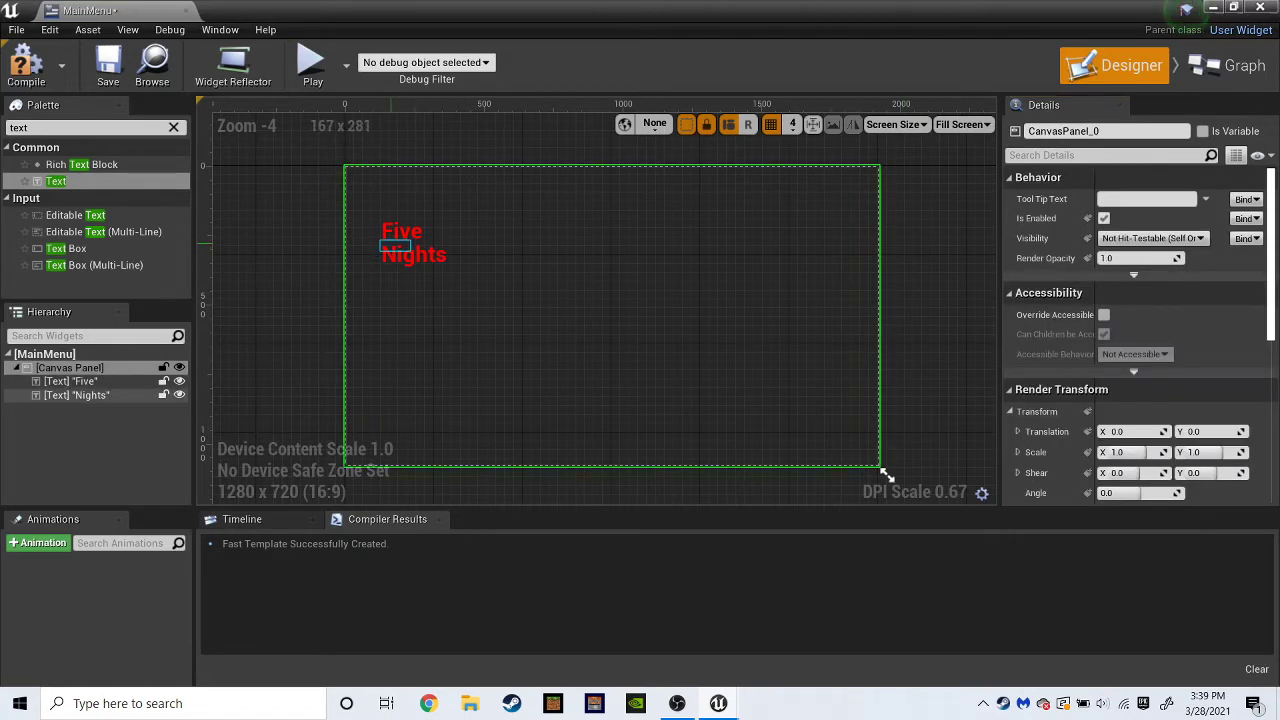
Duplicate the "Nights" text, place the copy beneath it at about X 128, Y 356, and change its content to "at".
left_click(391, 244)
key("ctrl+d")
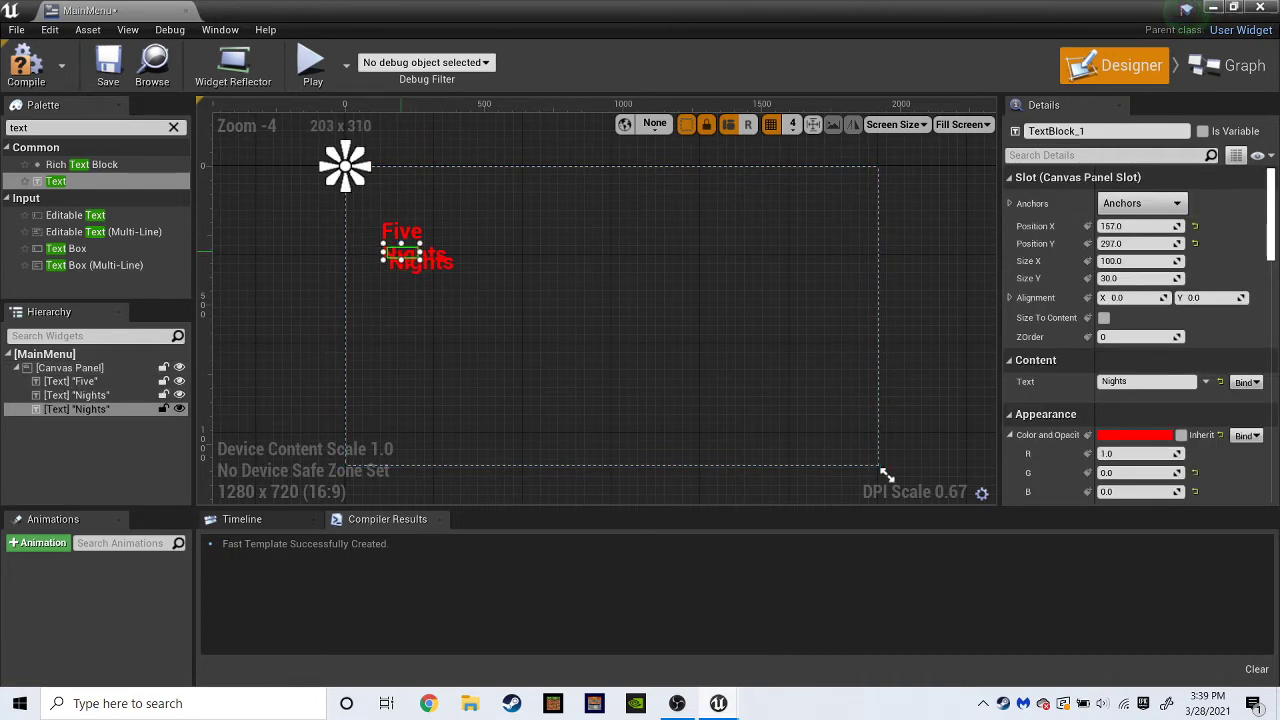
left_click_drag(400, 254, 392, 271)
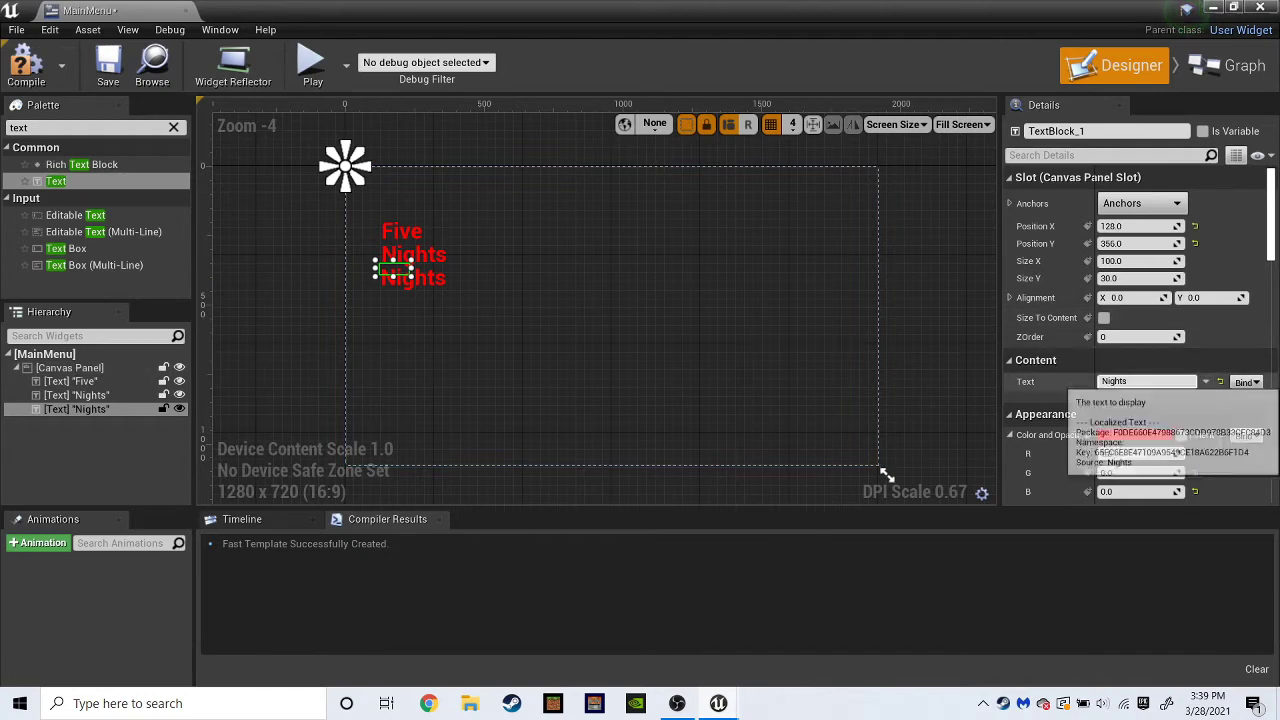
left_click(1130, 381)
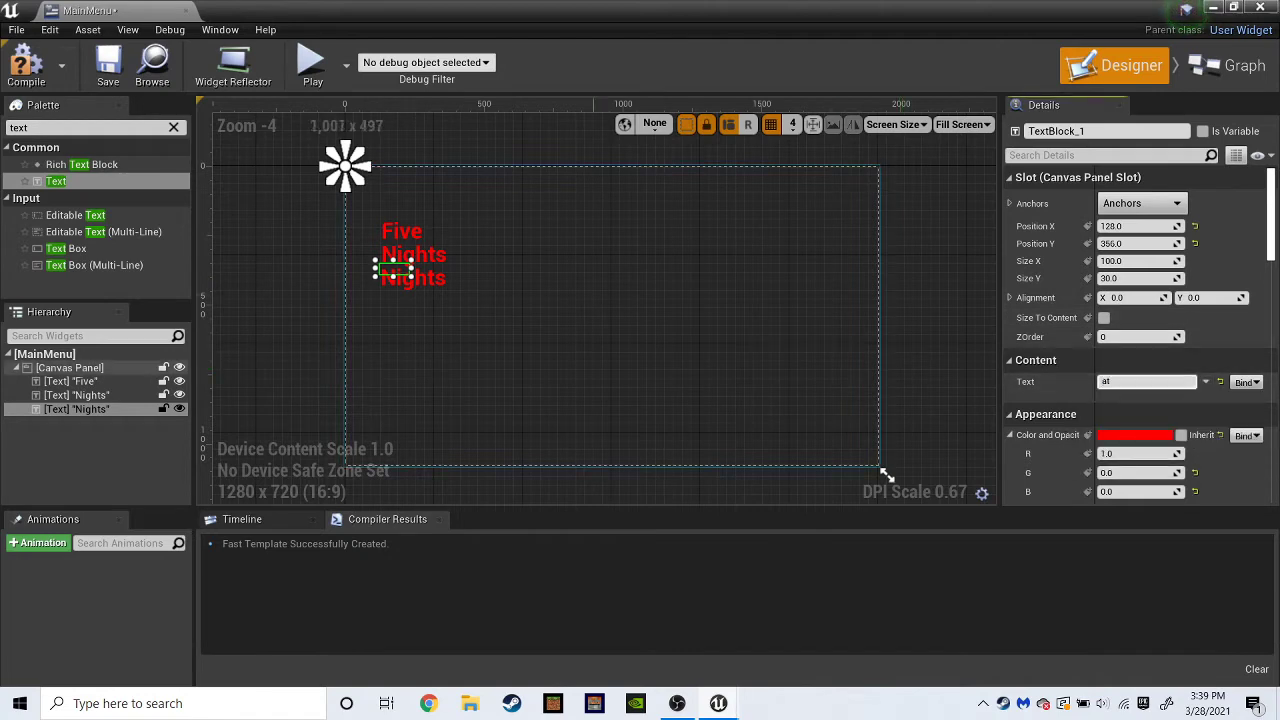
left_click(560, 285)
Add a new Text widget to the Canvas Panel and place it below the title words at about X 212, Y 632.
left_click(58, 181)
left_click_drag(58, 181, 109, 368)
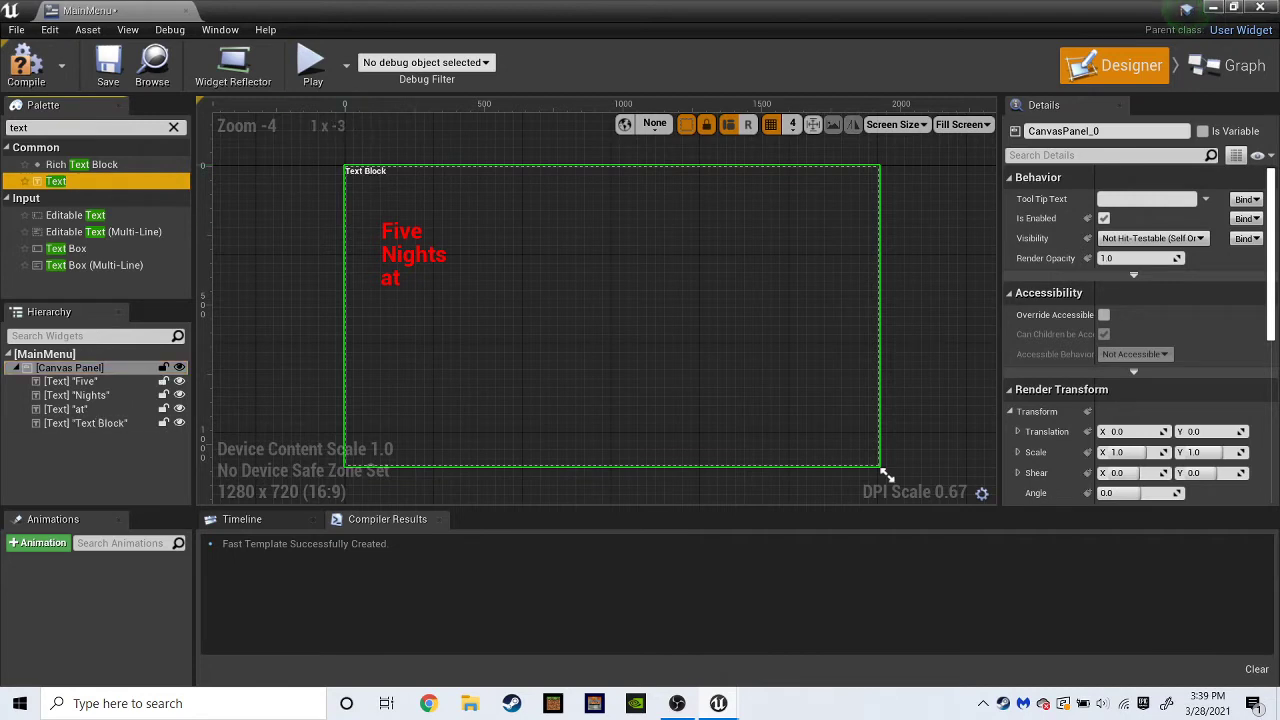
left_click(368, 171)
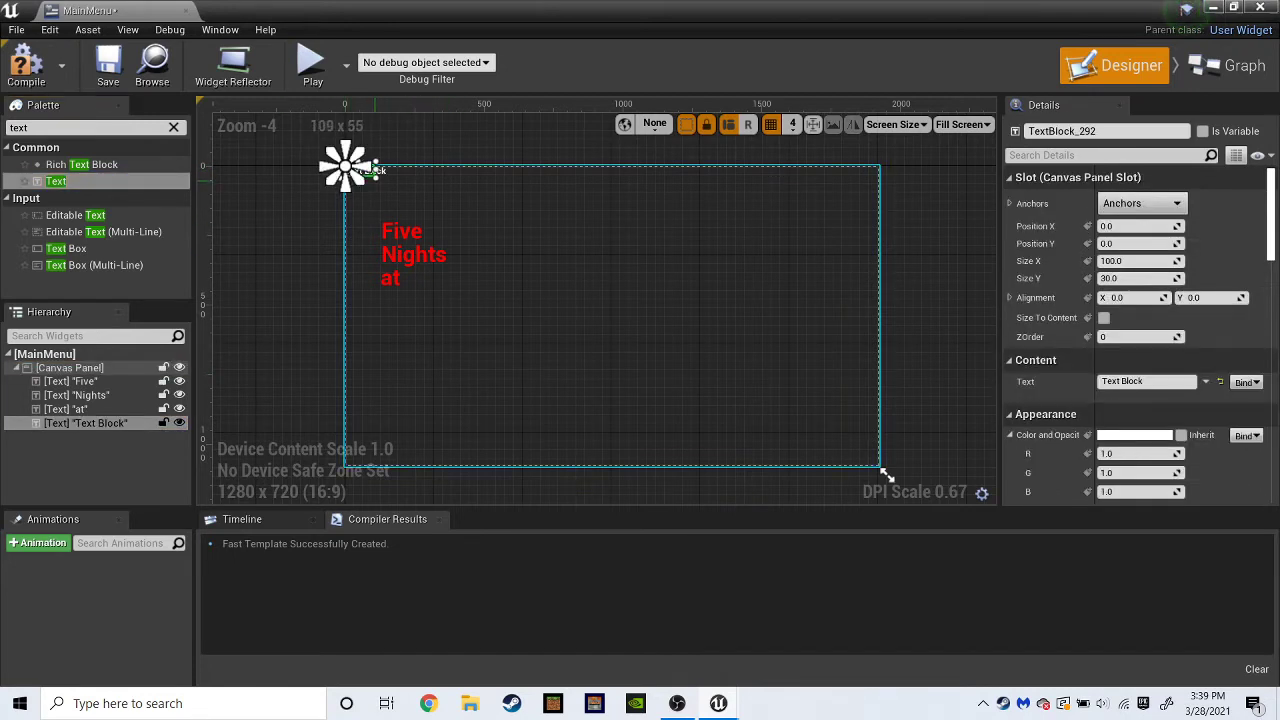
left_click_drag(368, 171, 430, 346)
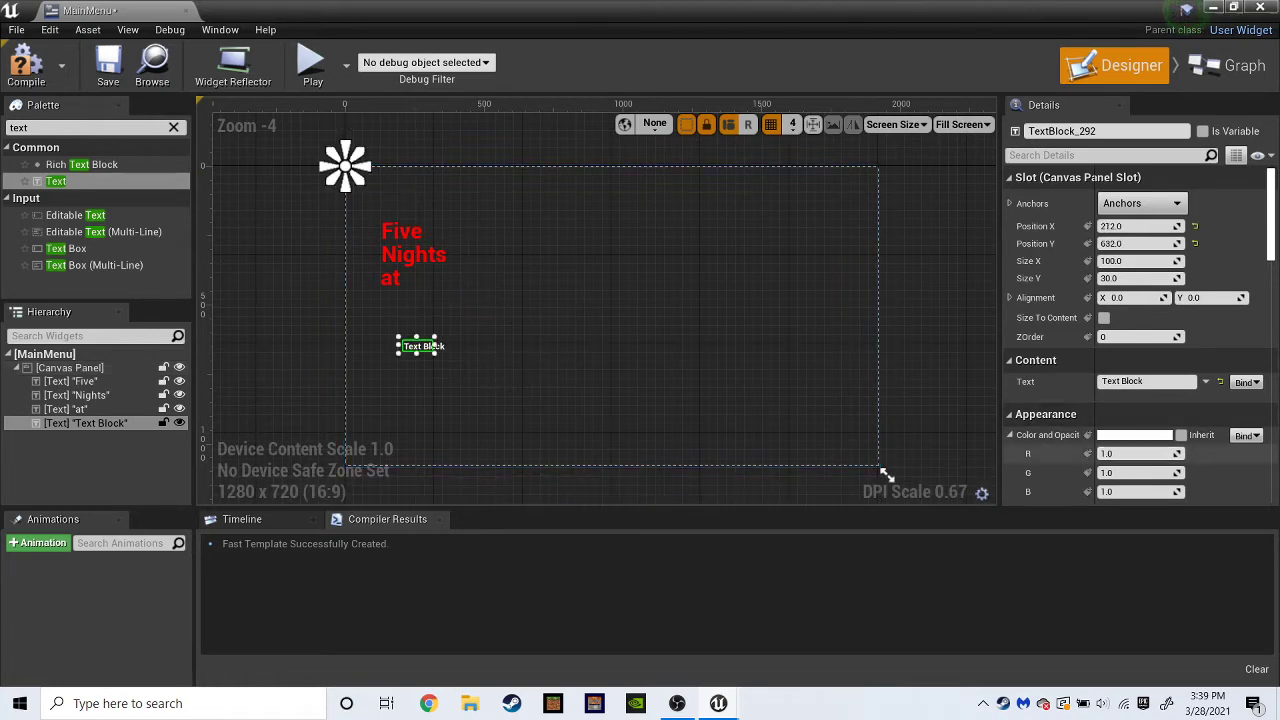
Color the new text block with the stored theme red (FF0000FF).
left_click(1135, 435)
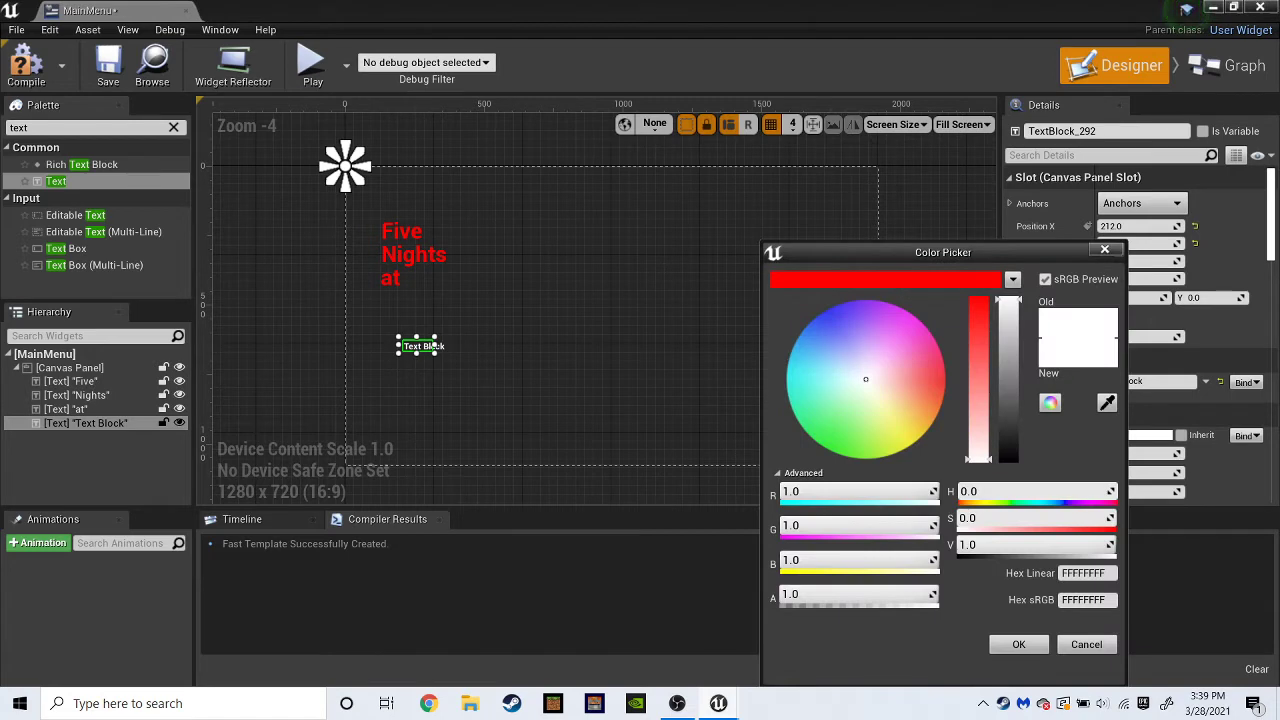
left_click(915, 279)
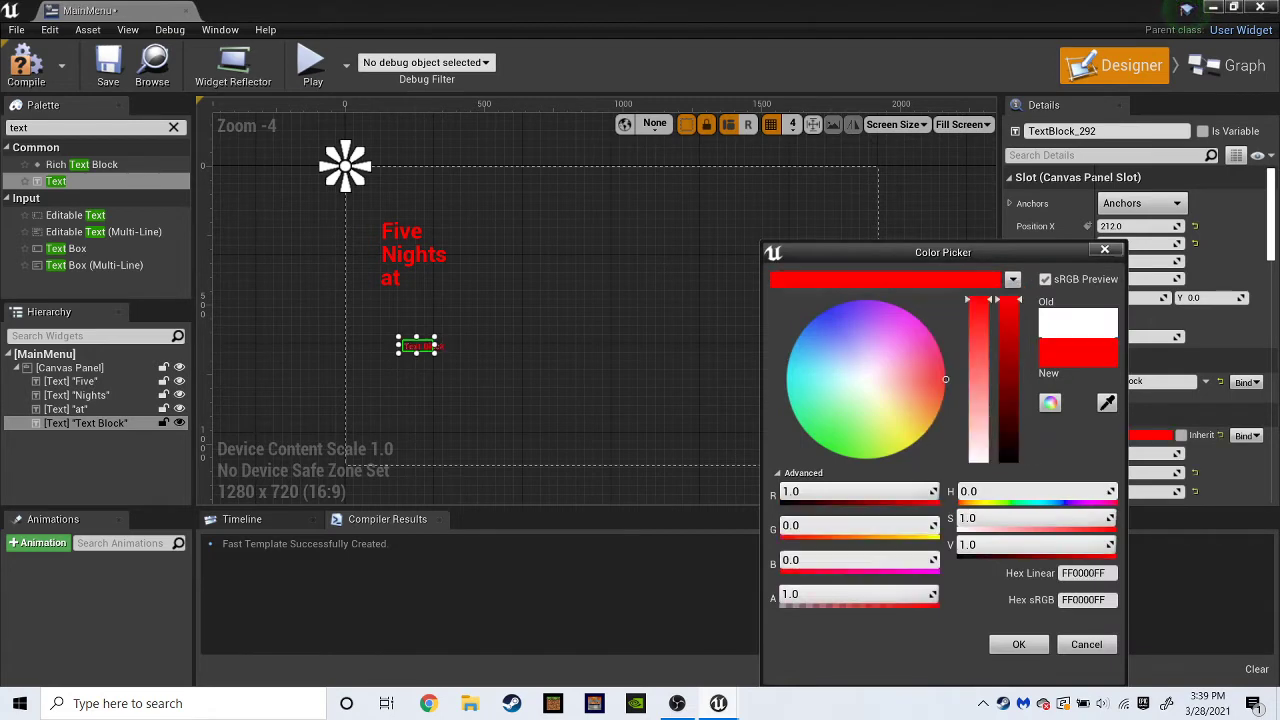
left_click(457, 372)
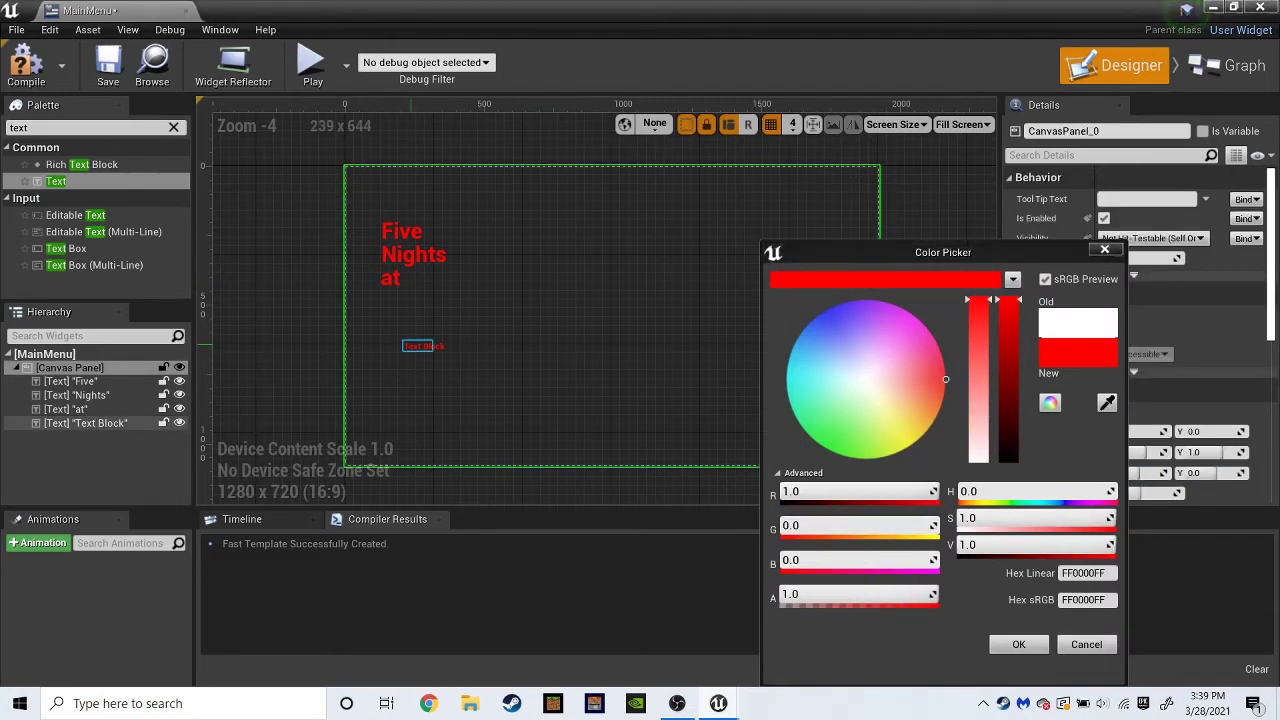
Filter the new text block's properties by "size" and set its font size to 60.
left_click(426, 346)
left_click(1105, 155)
left_click(1105, 155)
type("size")
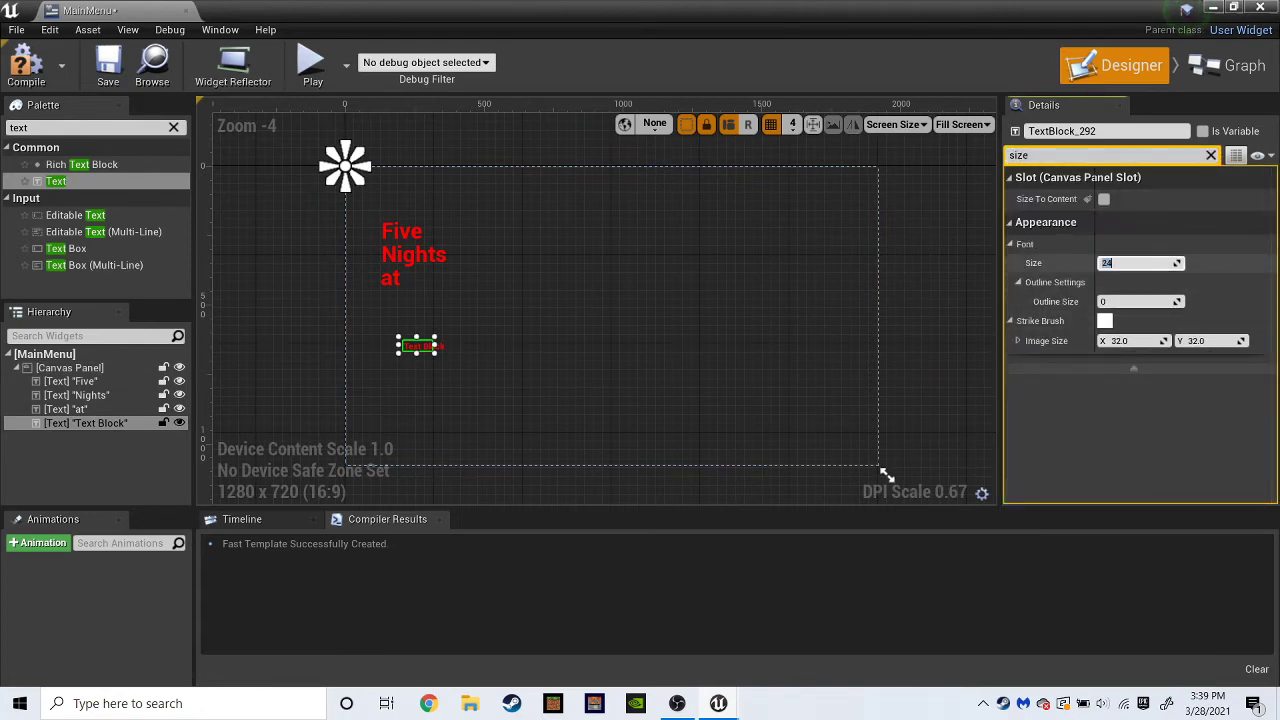
left_click(885, 474)
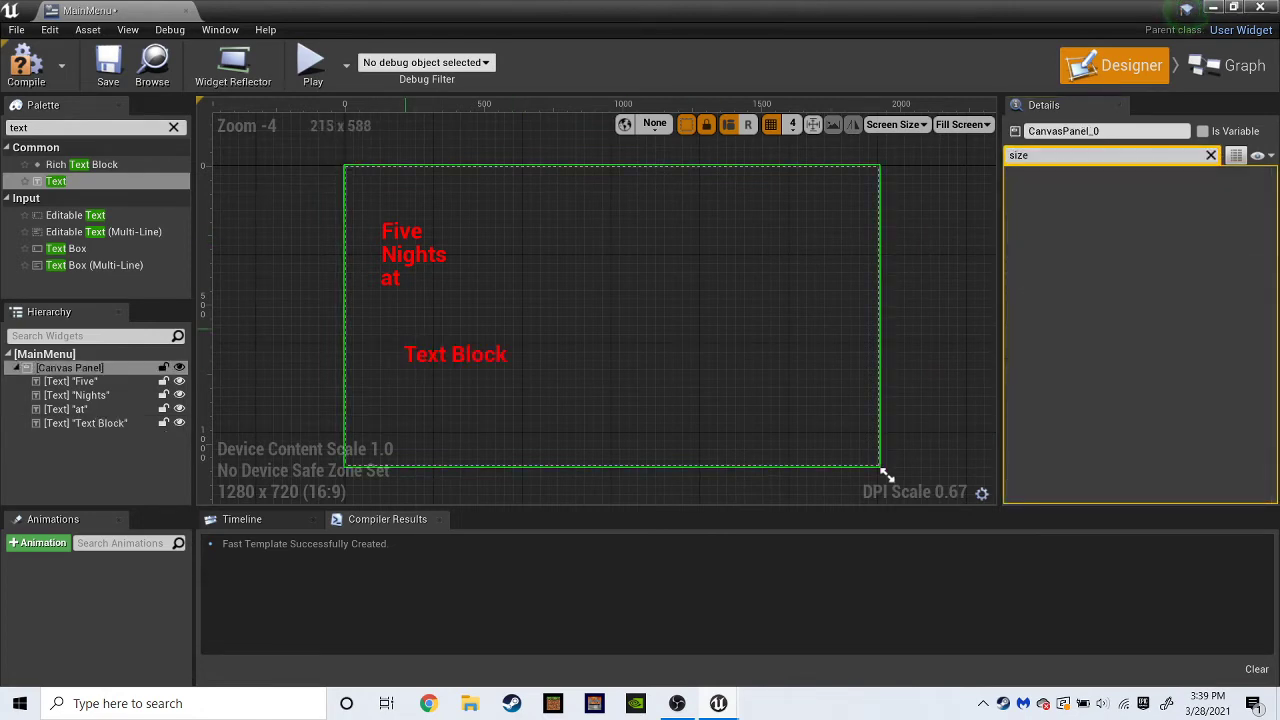
Move the new text block beneath "at" to about X 116, Y 456 and clear the property filter.
left_click_drag(412, 354, 386, 305)
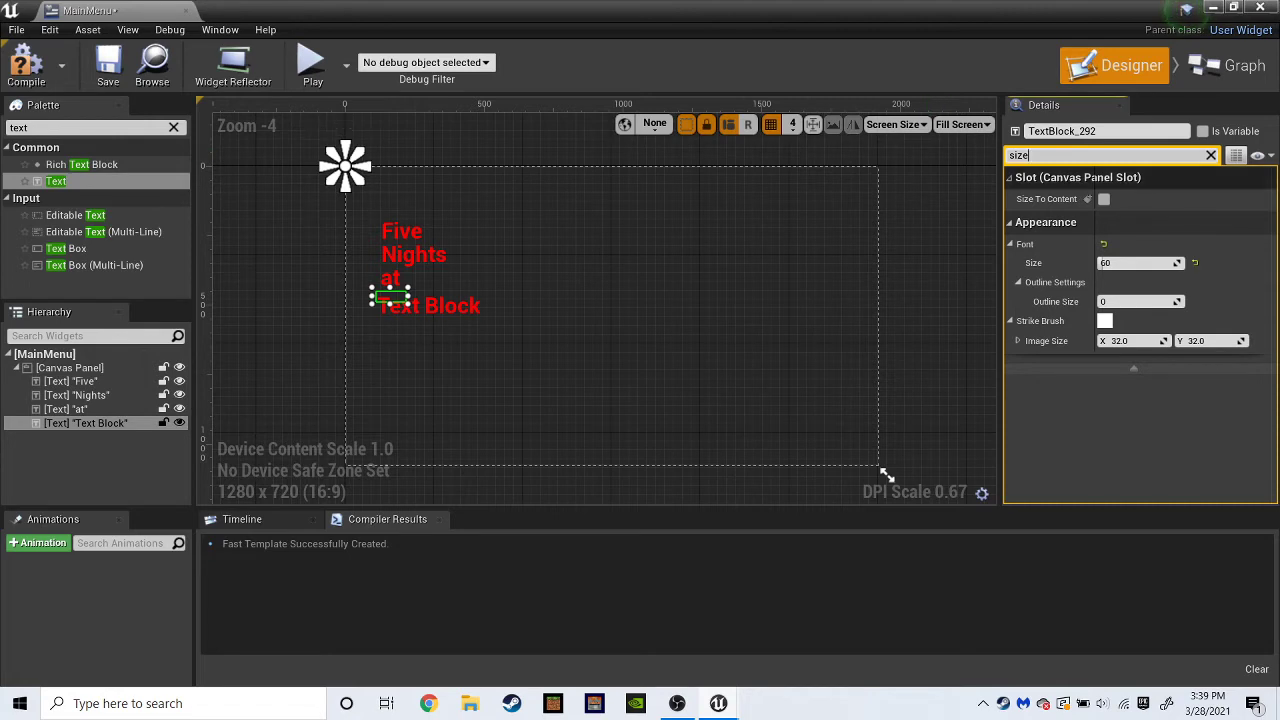
left_click_drag(1040, 155, 686, 118)
key("BackSpace")
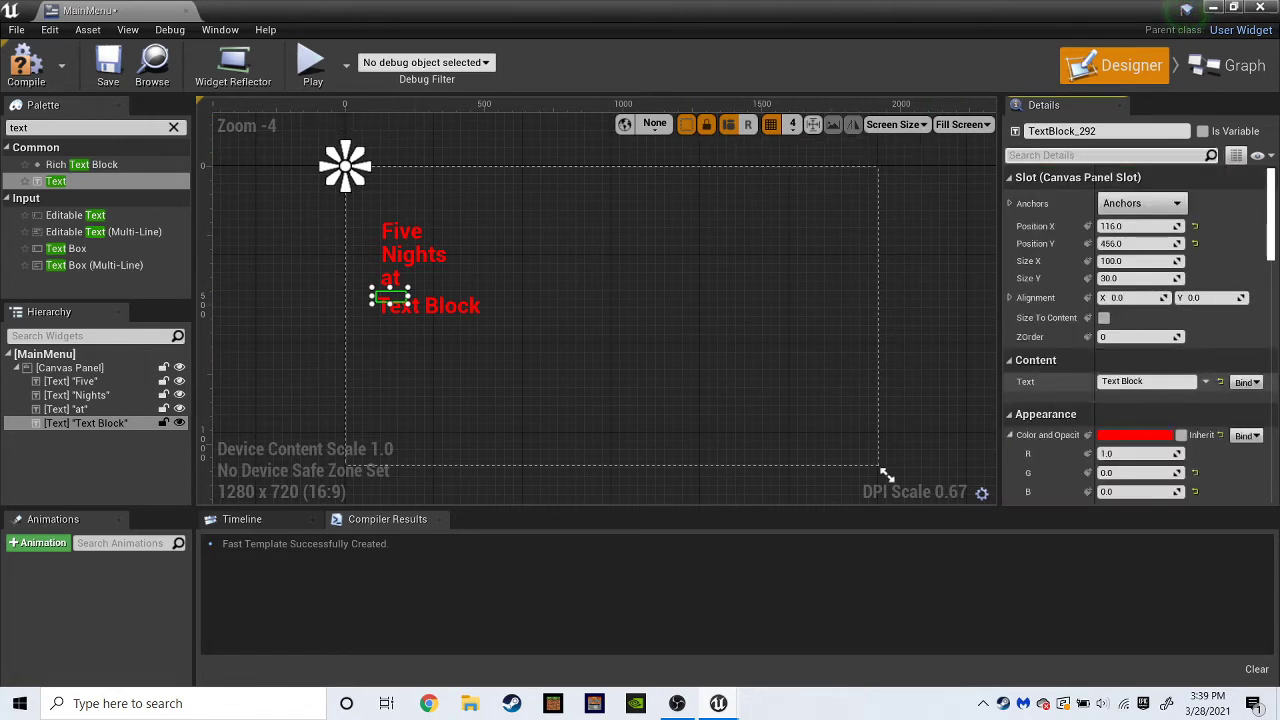
left_click(1122, 381)
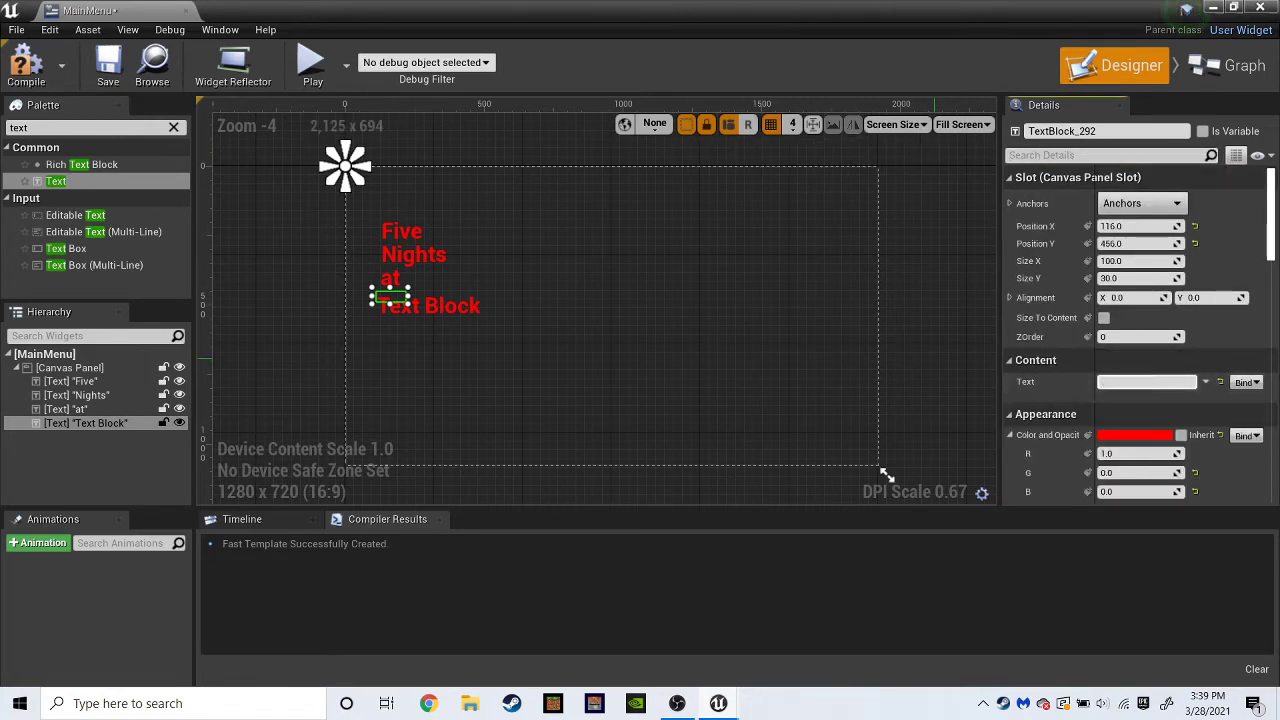
right_click(884, 472)
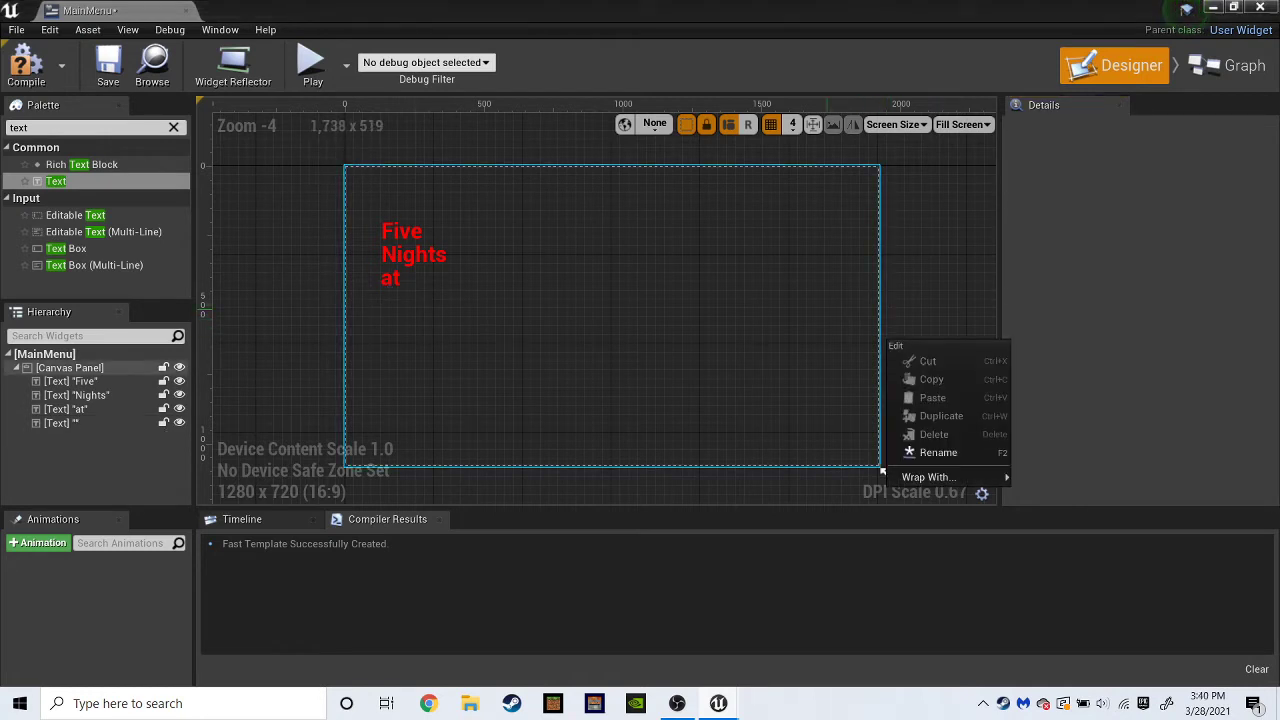
type("Hone")
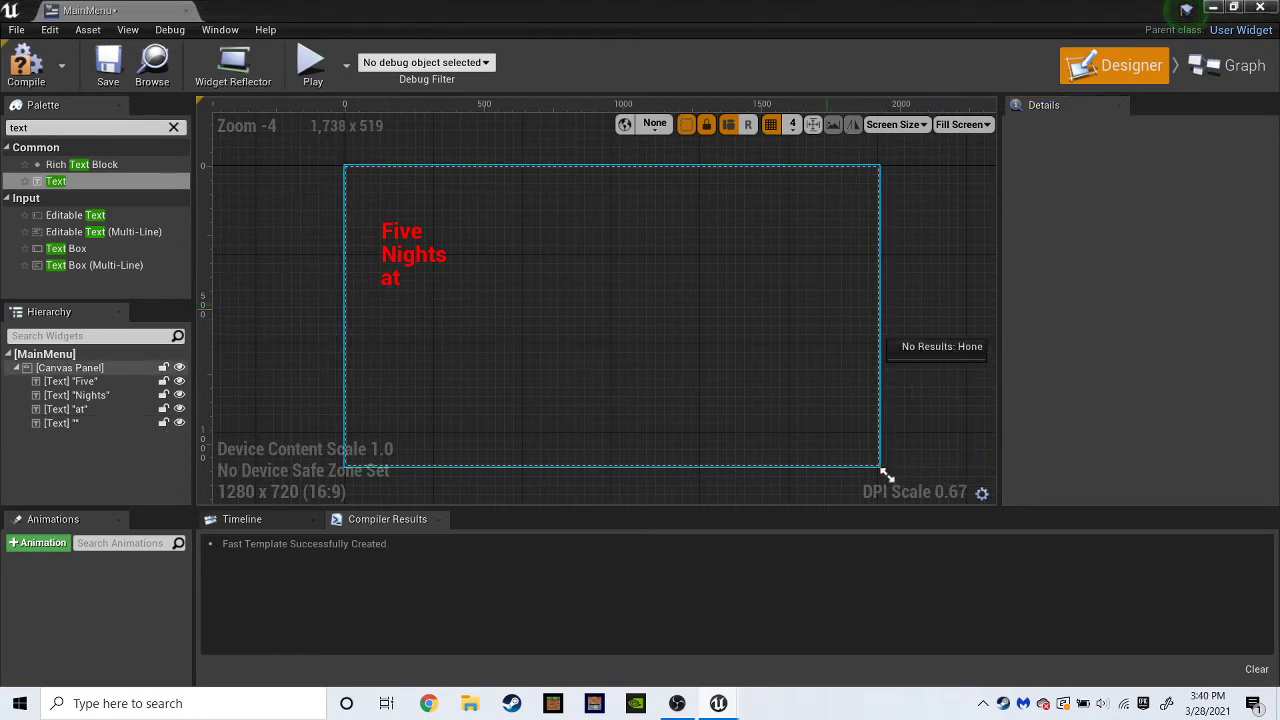
left_click(410, 298)
left_click(393, 297)
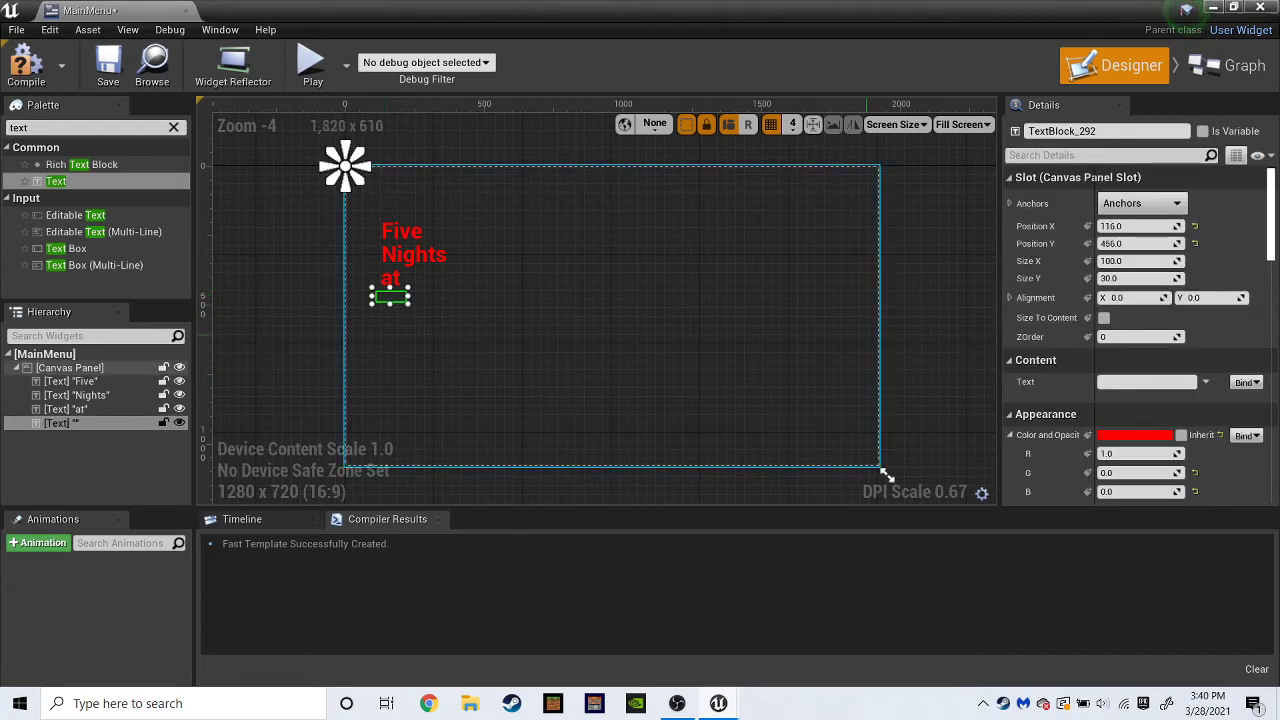
Set the content of the text block beneath "at" to "Home".
left_click(1147, 382)
type("Home")
left_click(886, 474)
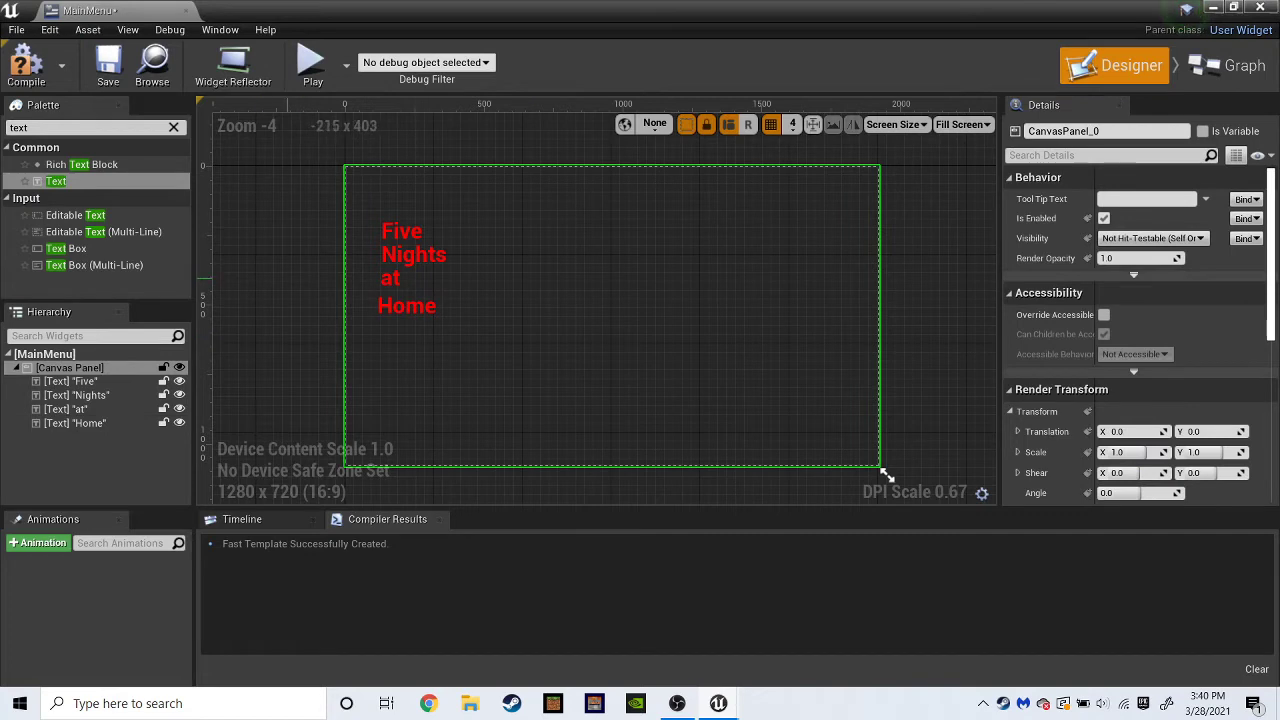
Nudge the "Home" text slightly up and right so it lines up with the words above it.
left_click(397, 299)
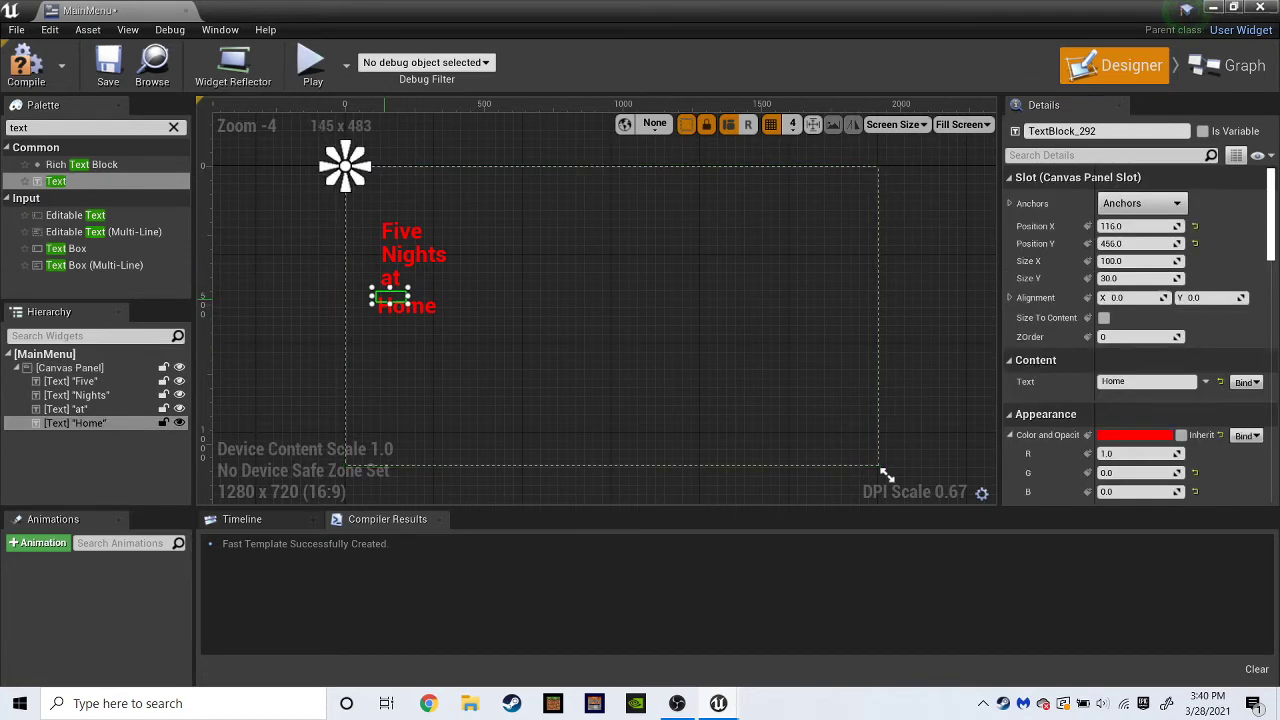
mouse_move(387, 295)
left_mouse_down()
mouse_move(402, 294)
mouse_move(391, 290)
left_mouse_up()
left_click(643, 231)
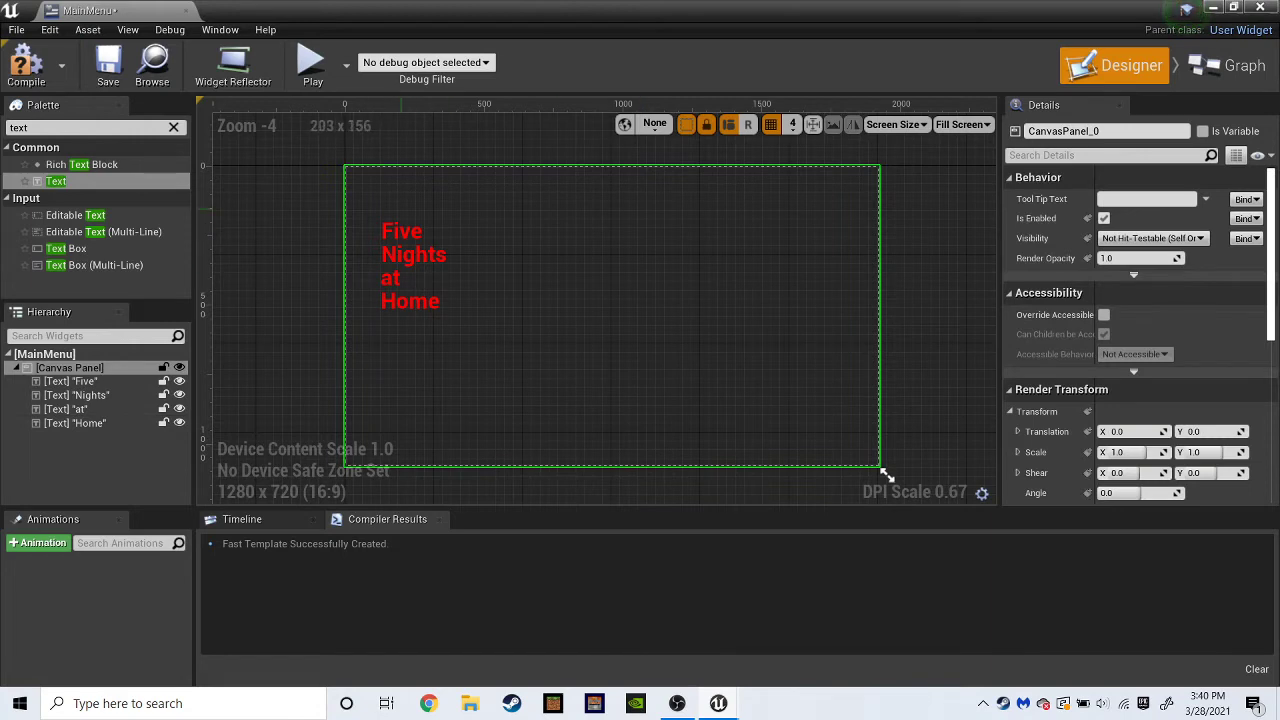
Move the "Five", "Nights", "at" and "Home" texts higher on the canvas, keeping them stacked in order.
left_click_drag(394, 223, 404, 204)
left_click_drag(398, 255, 398, 236)
left_click_drag(392, 279, 393, 257)
mouse_move(404, 300)
left_mouse_down()
mouse_move(397, 273)
mouse_move(406, 287)
left_mouse_up()
left_click(492, 316)
left_click(883, 471)
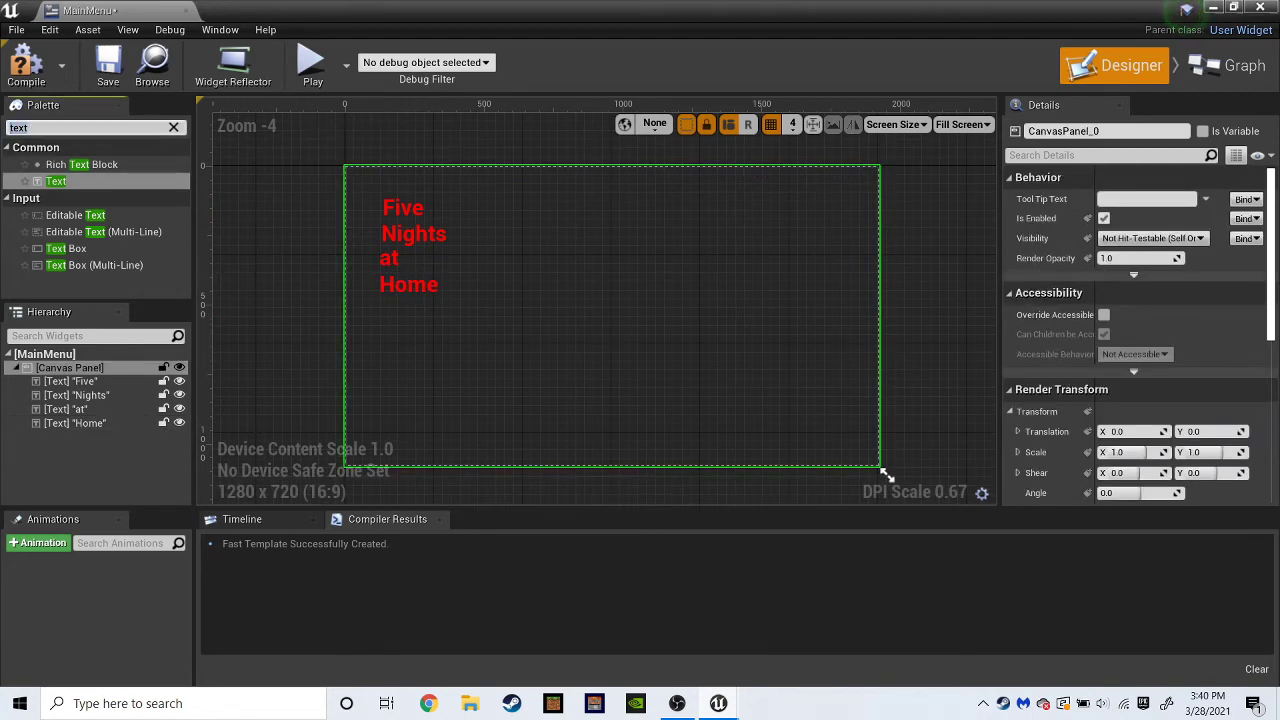
Search the widget palette for "button" and add a Button to the Canvas Panel.
key("BackSpace")
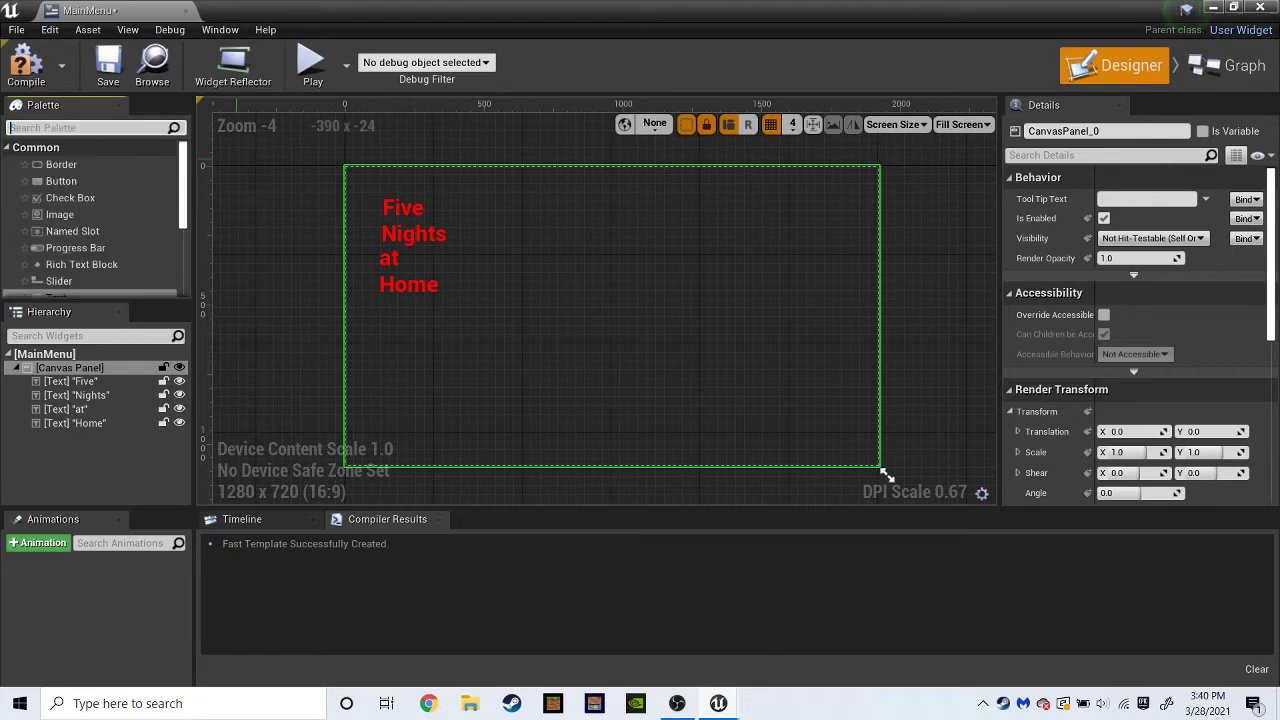
type("button")
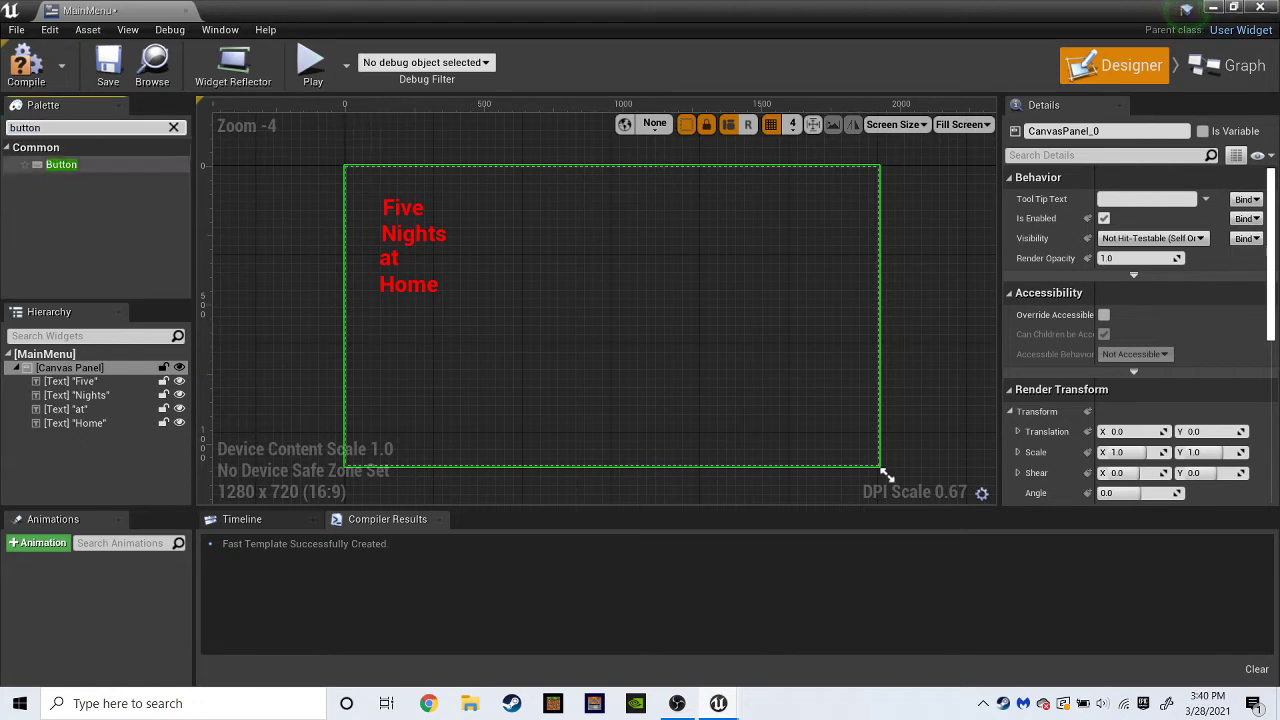
left_click_drag(61, 164, 86, 384)
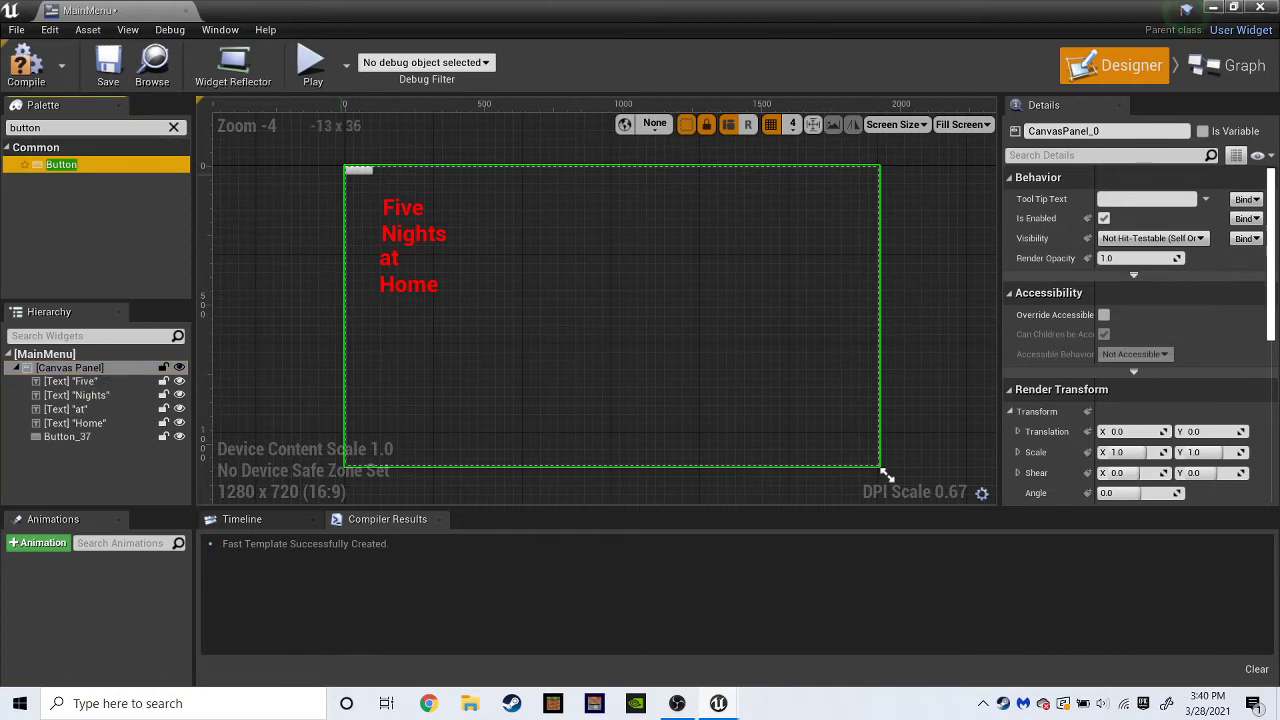
Place the button below "Home" at about X 184, Y 592, size it to about 607 by 150, and clear the palette search.
left_click(362, 172)
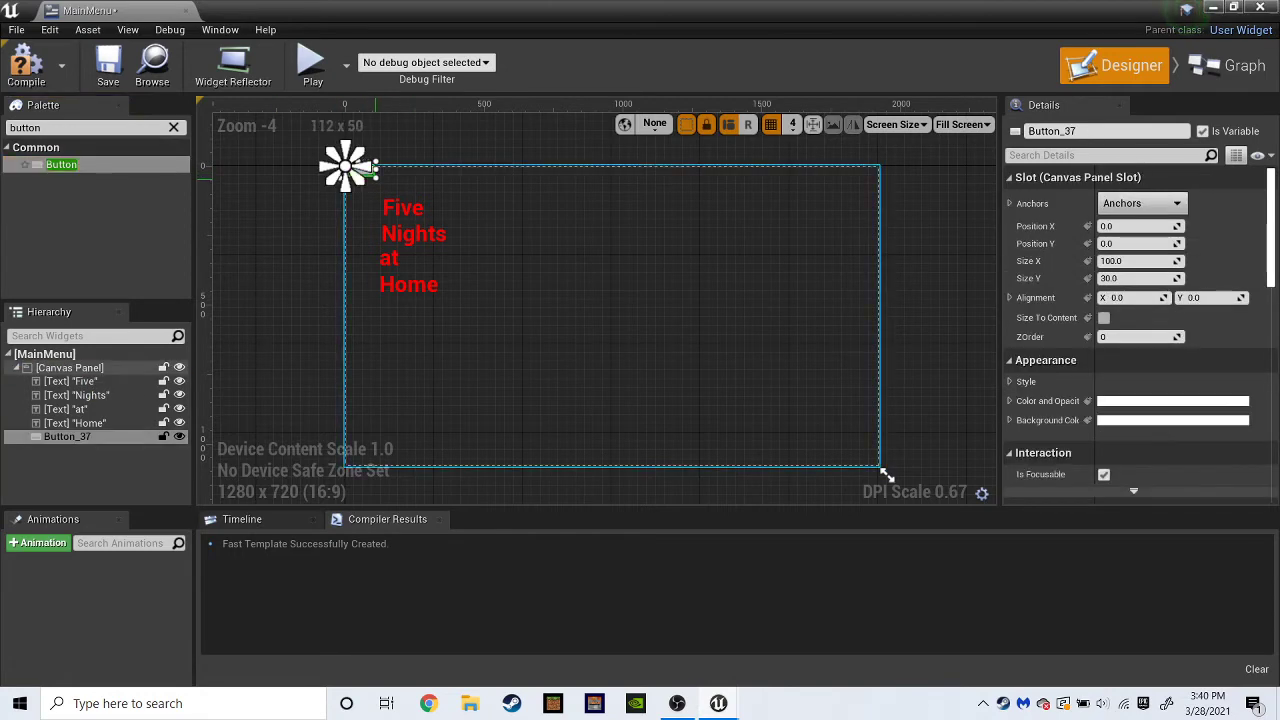
left_click_drag(375, 178, 519, 357)
key("BackSpace")
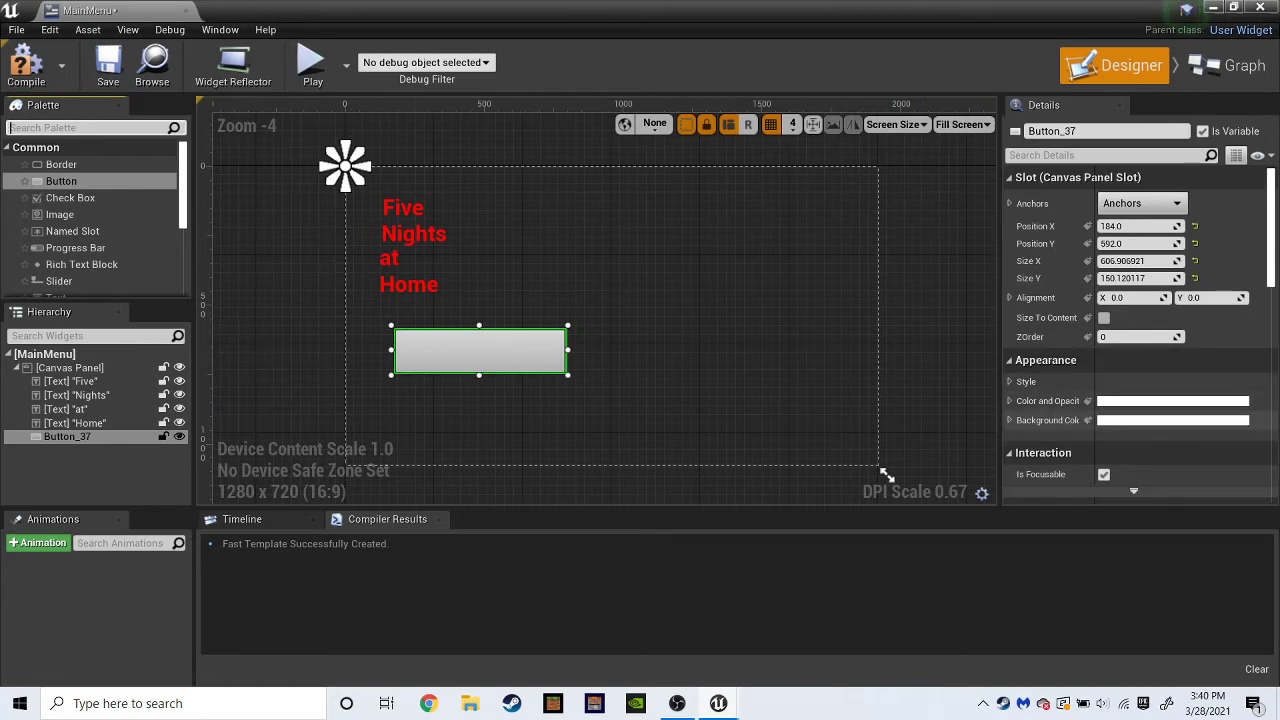
Set the button's Color and Opacity to red, FF0000FF.
left_click(1153, 401)
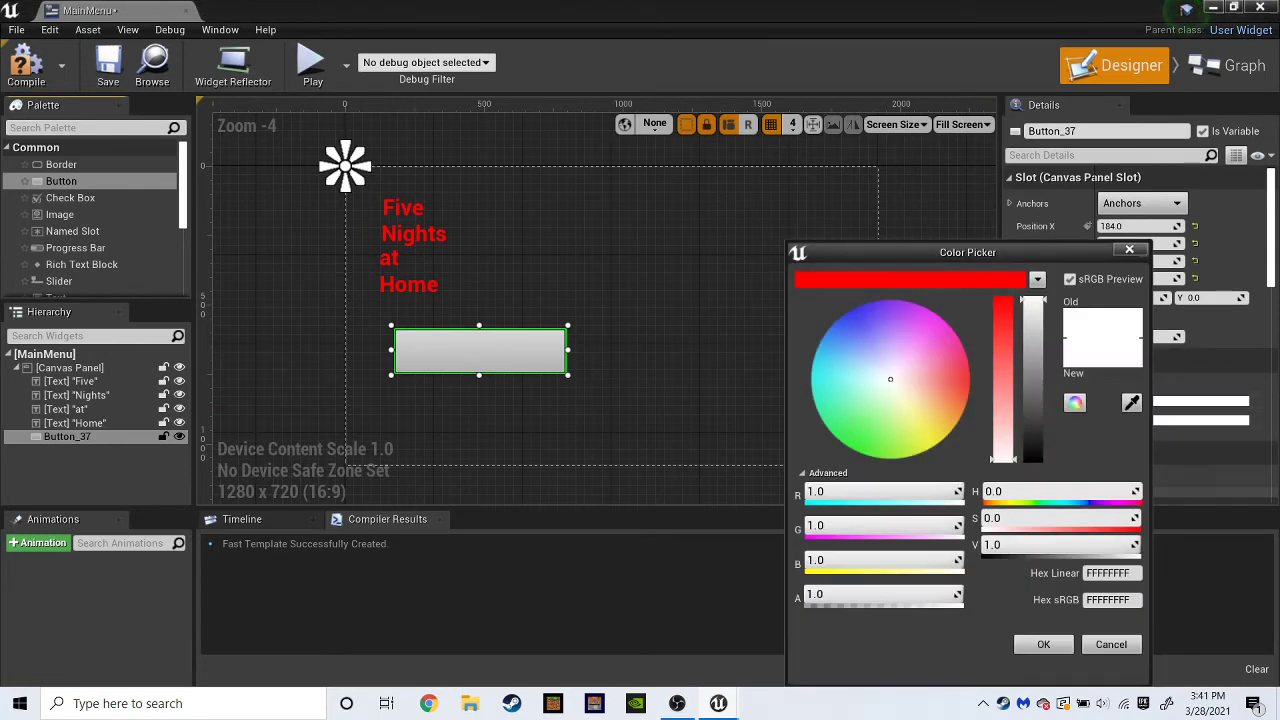
mouse_move(1043, 300)
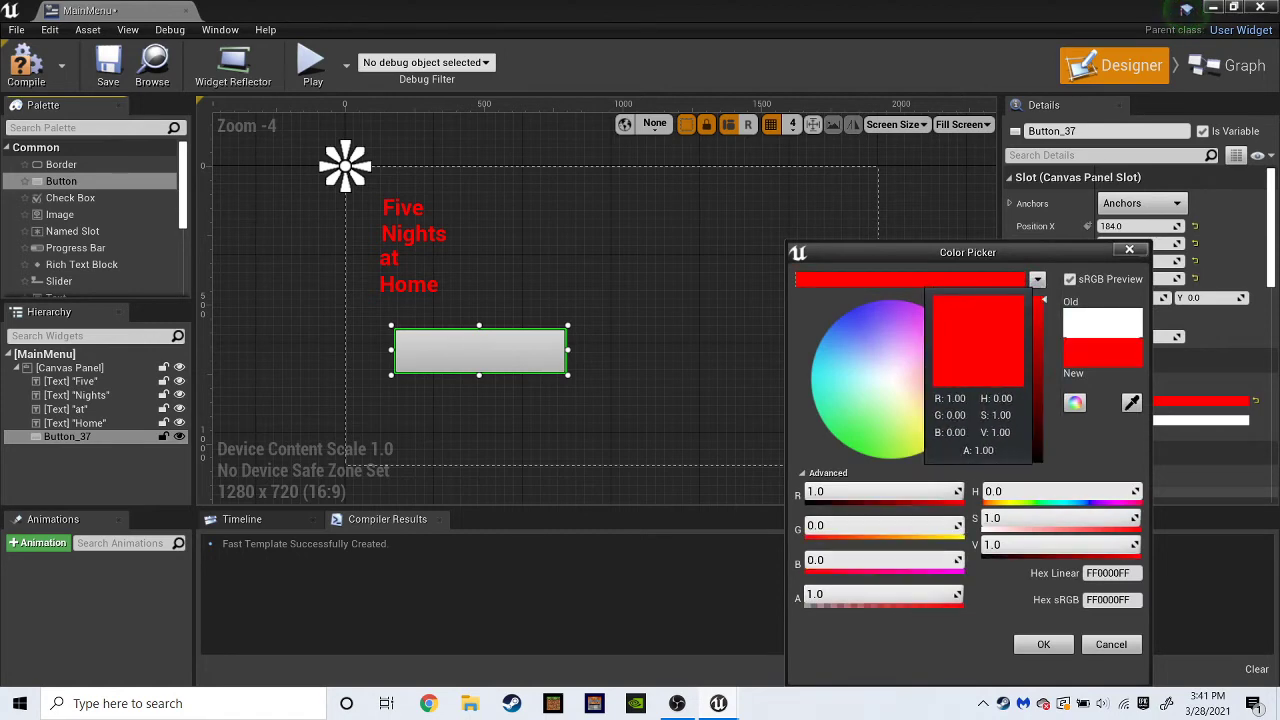
left_click(1043, 300)
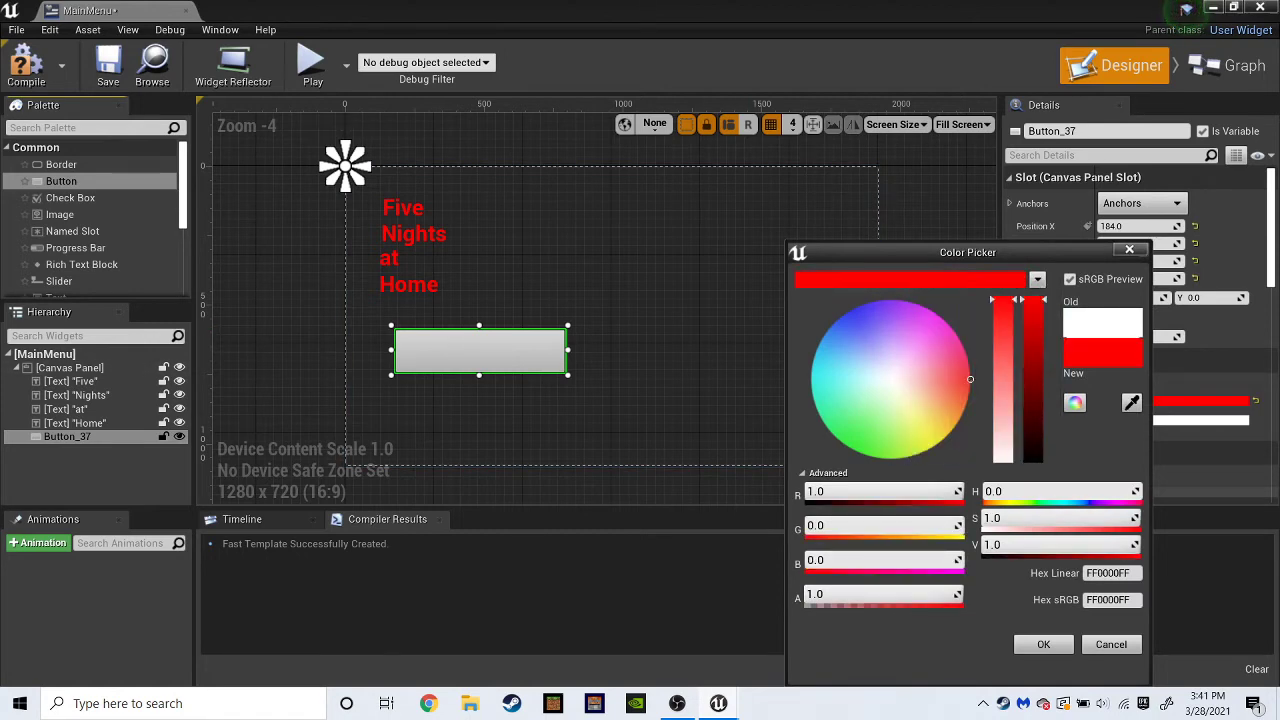
left_click(1043, 644)
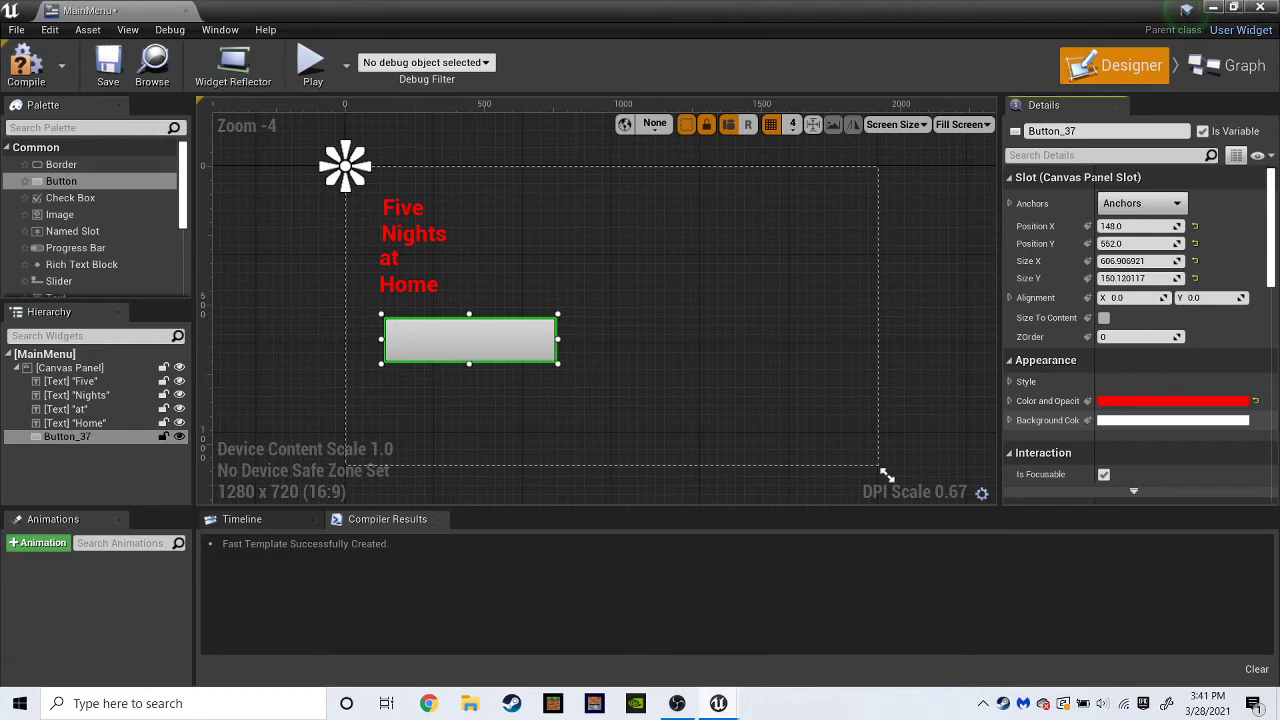
Set the button's Background Color to red, FF0000FF.
left_click(1172, 420)
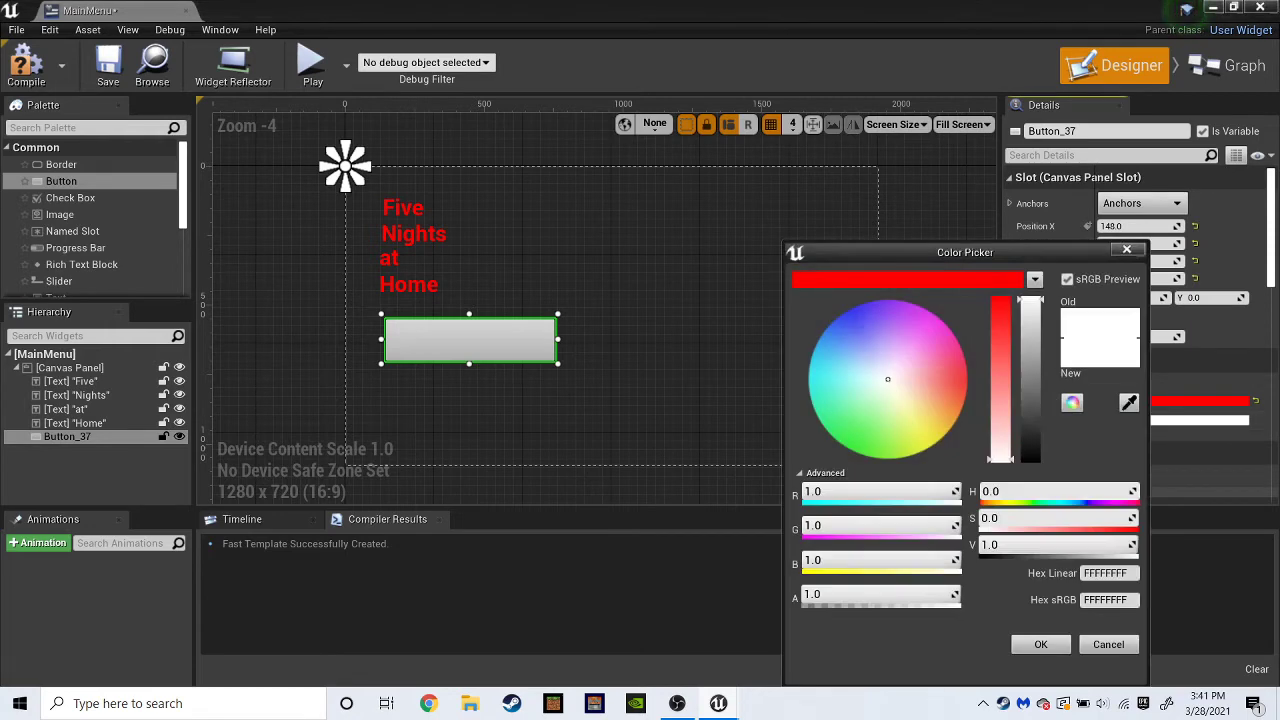
left_click(925, 280)
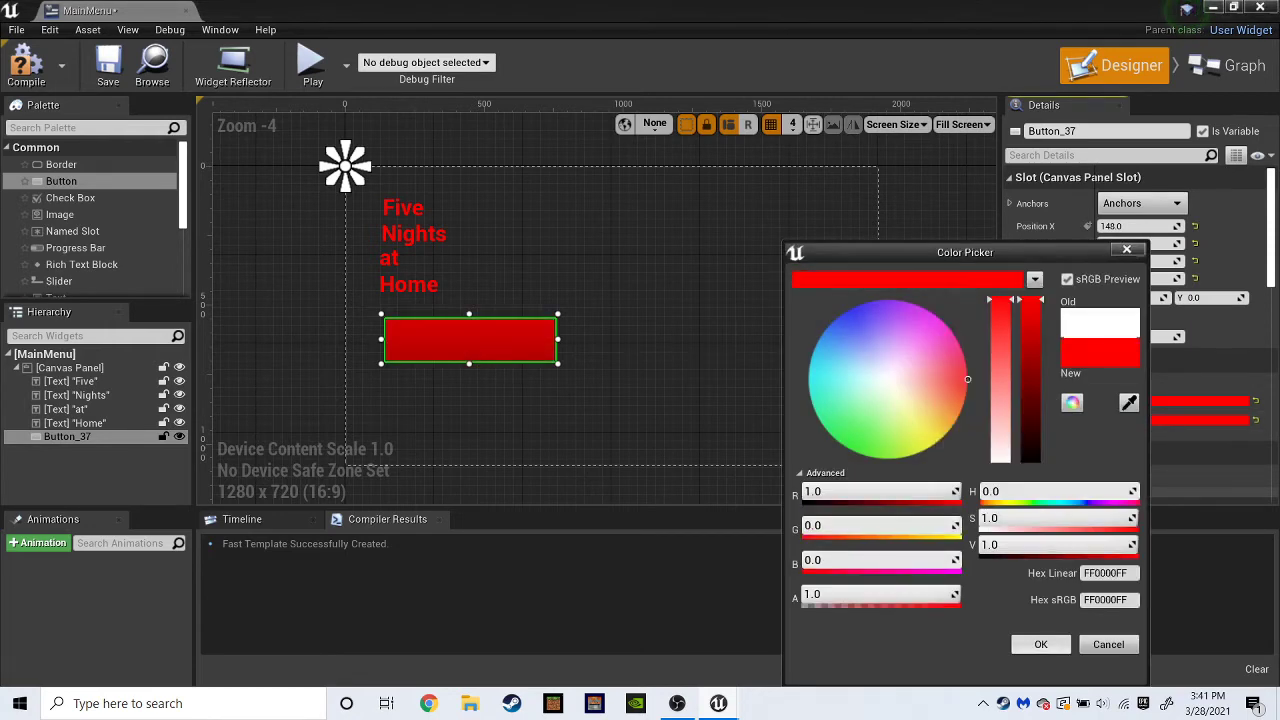
left_click(1041, 644)
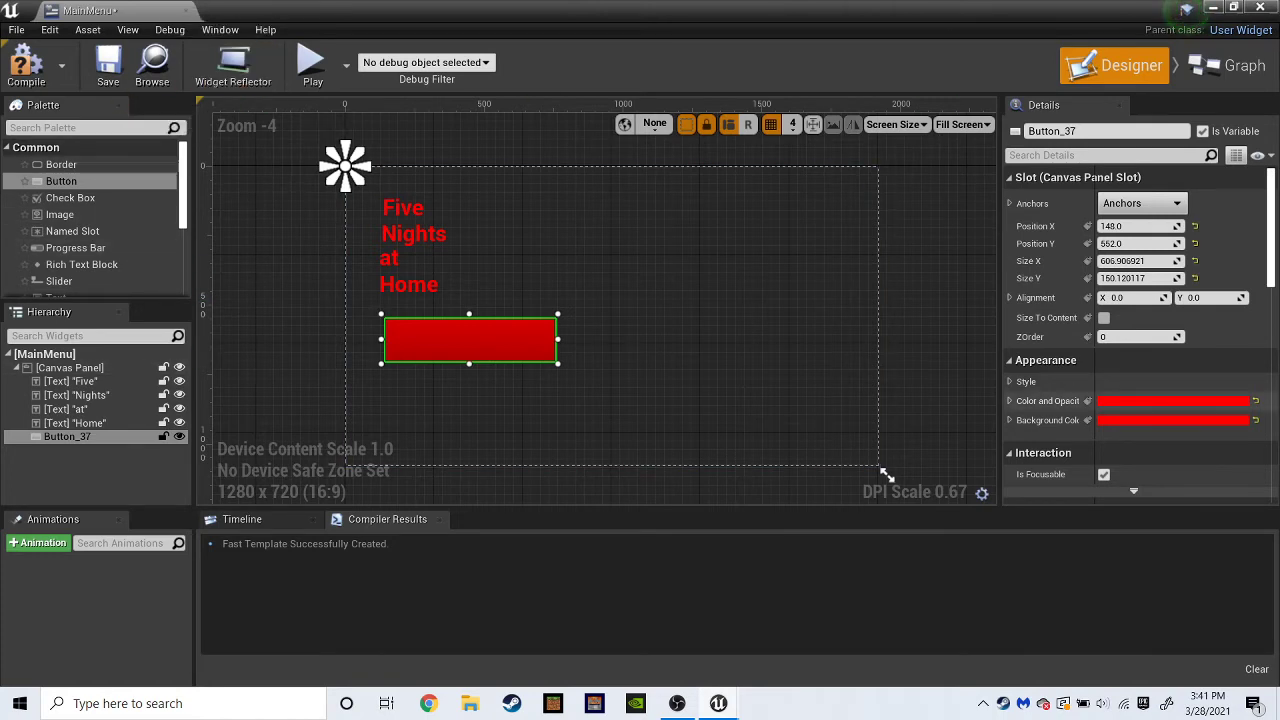
Restore the button's Color and Opacity to white.
left_click(1136, 401)
left_click_drag(987, 310, 987, 460)
left_click(1027, 644)
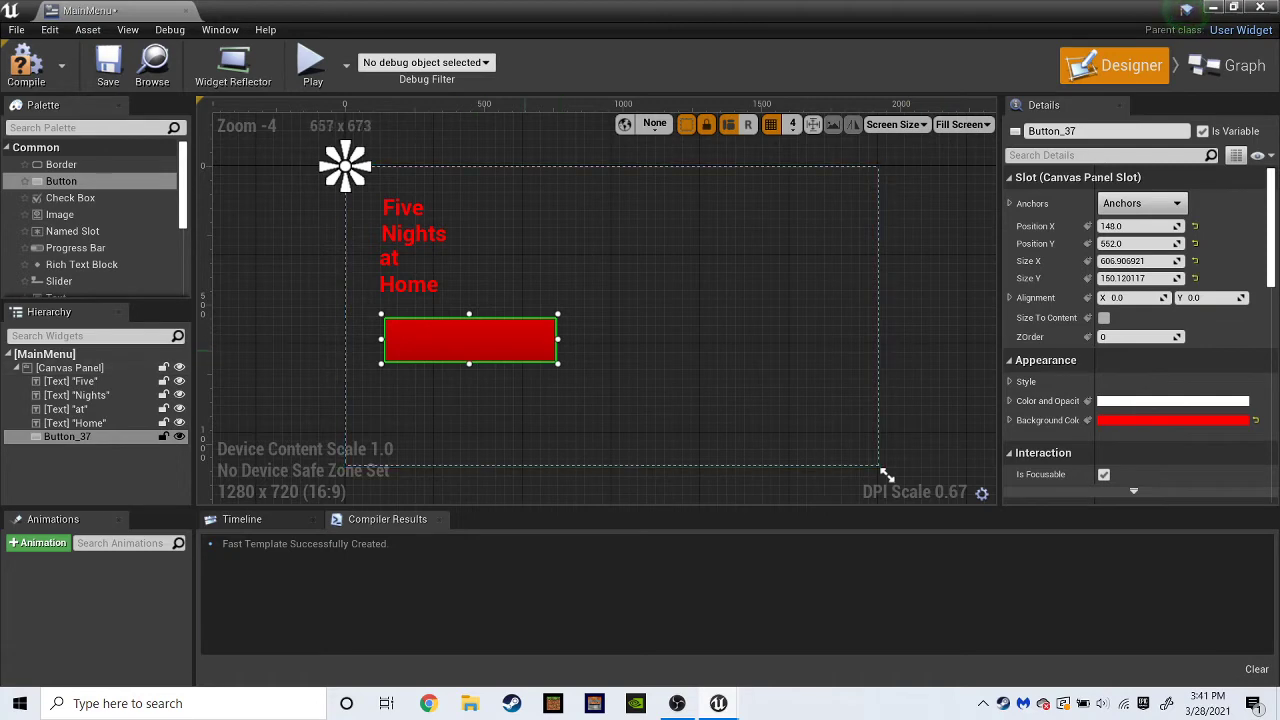
Shrink the red button to about 571 by 141 and place it at about X 104, Y 544.
left_click_drag(557, 363, 521, 339)
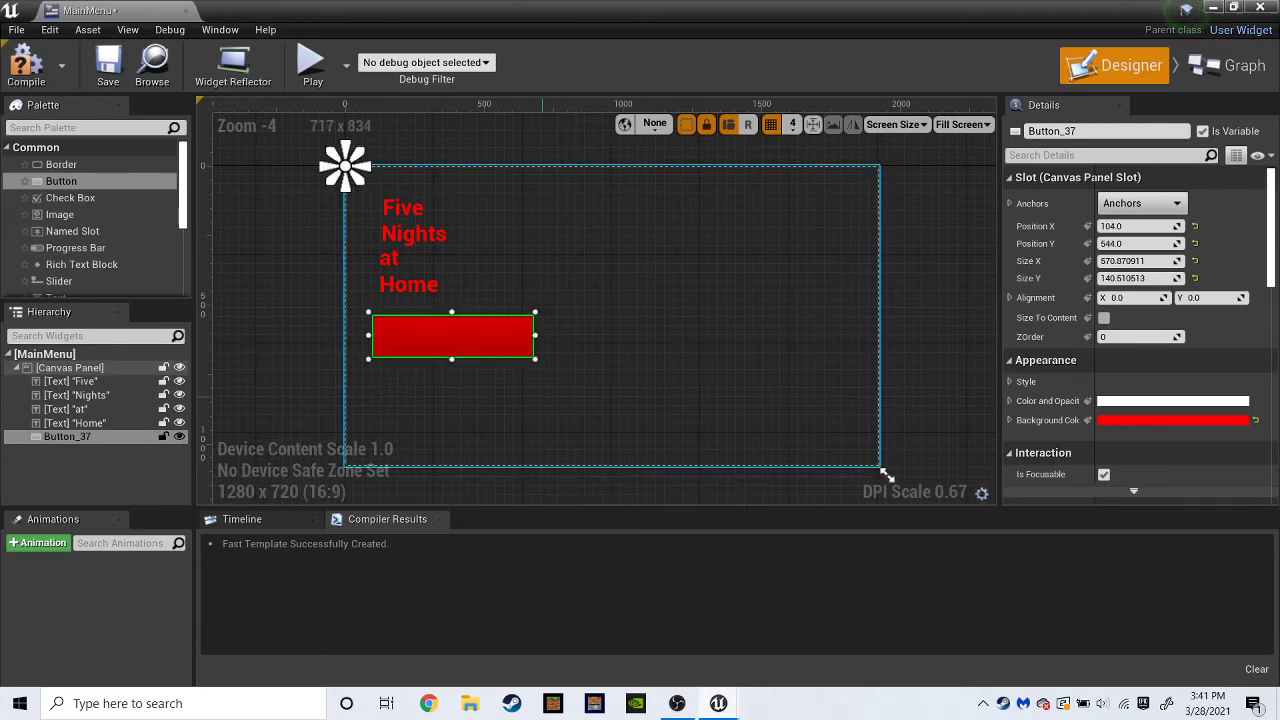
left_click(490, 389)
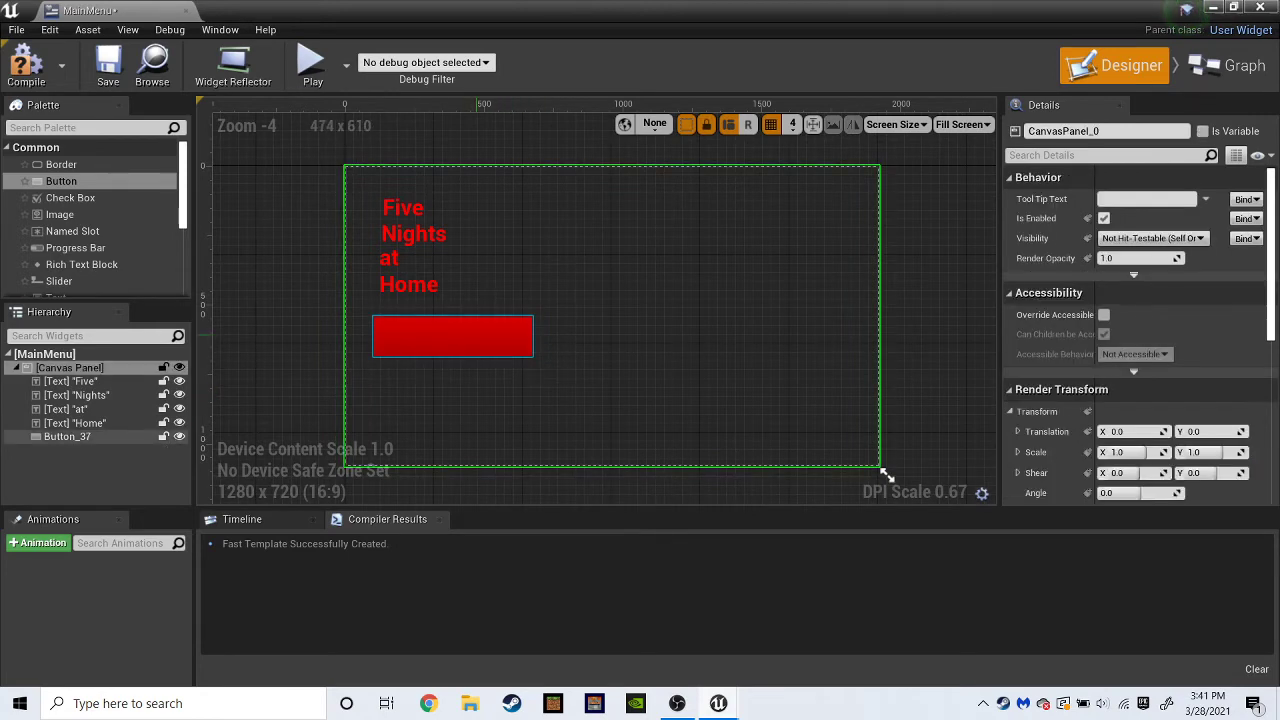
left_click(522, 342)
key("ctrl+v")
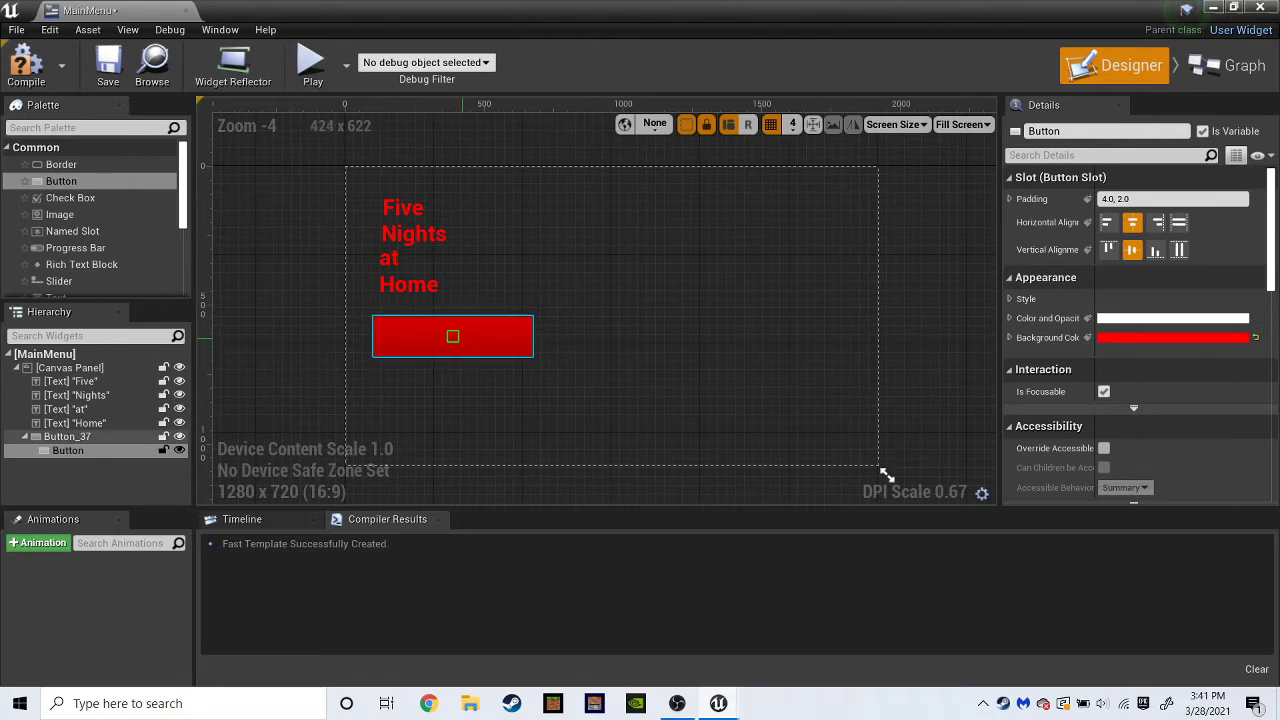
left_click_drag(453, 335, 585, 341)
key("Delete")
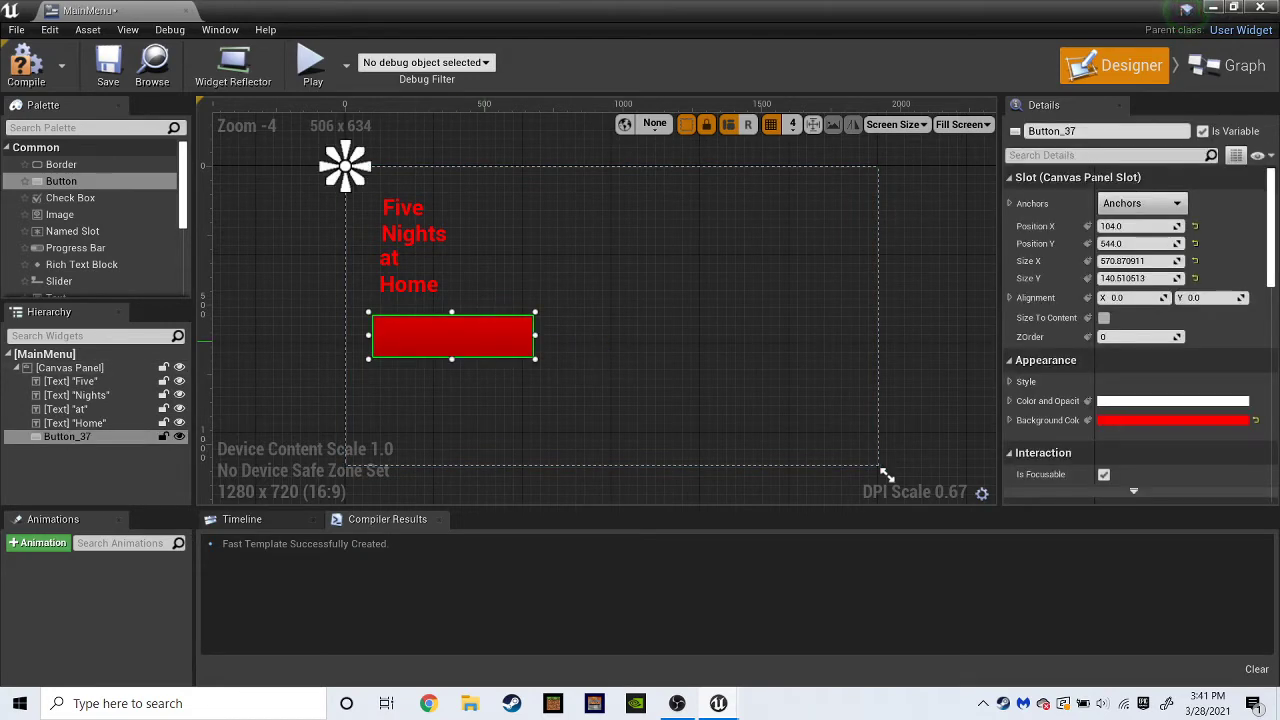
key("ctrl+y")
key("ctrl+z")
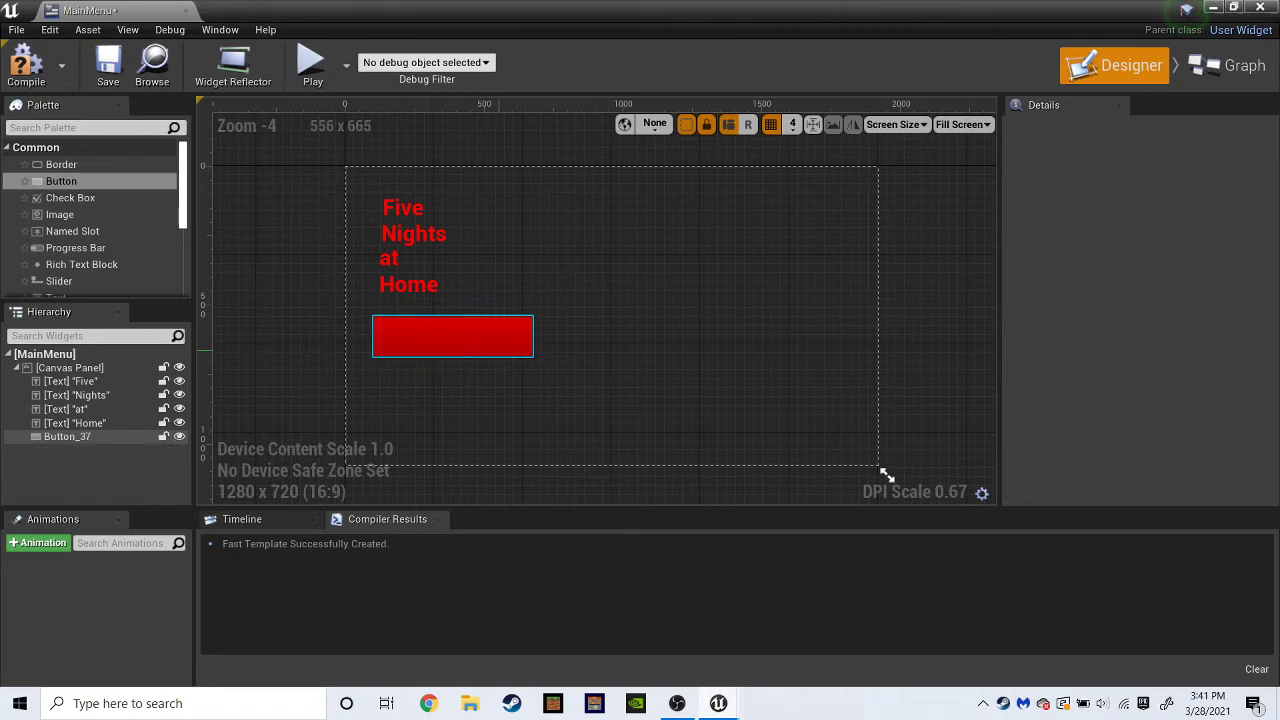
left_click(471, 337)
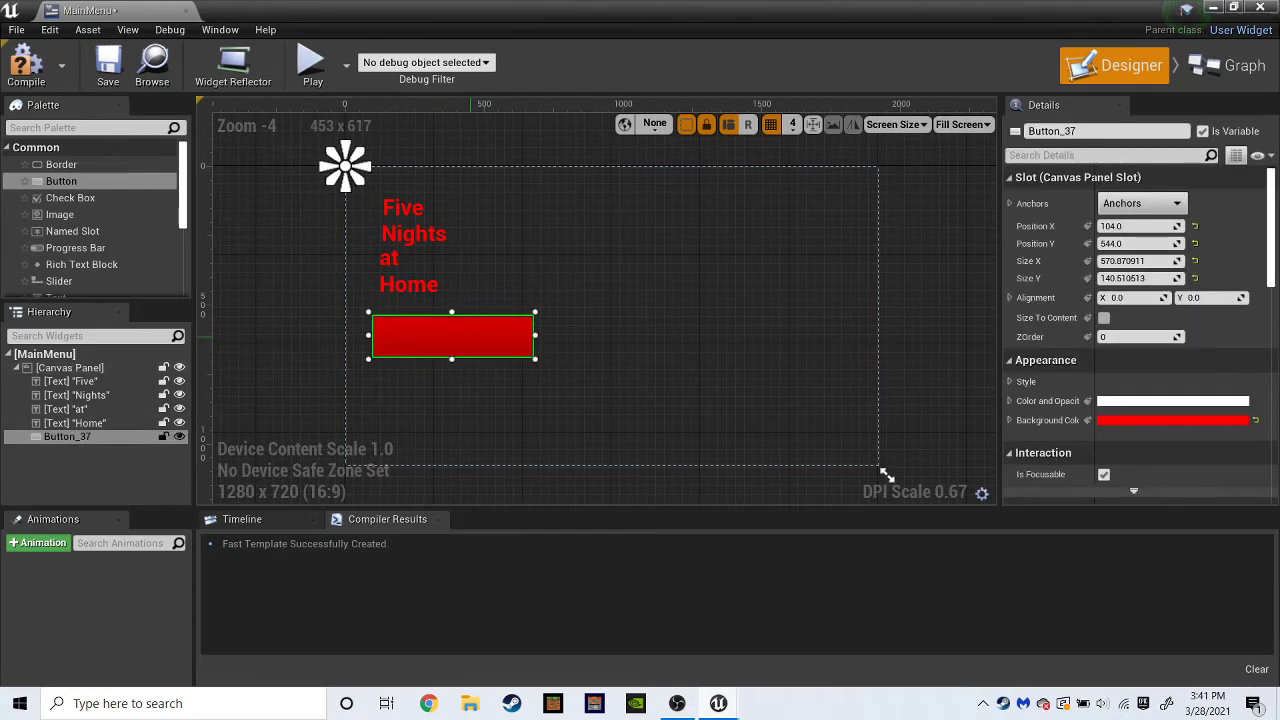
key("ctrl+y")
key("ctrl+z")
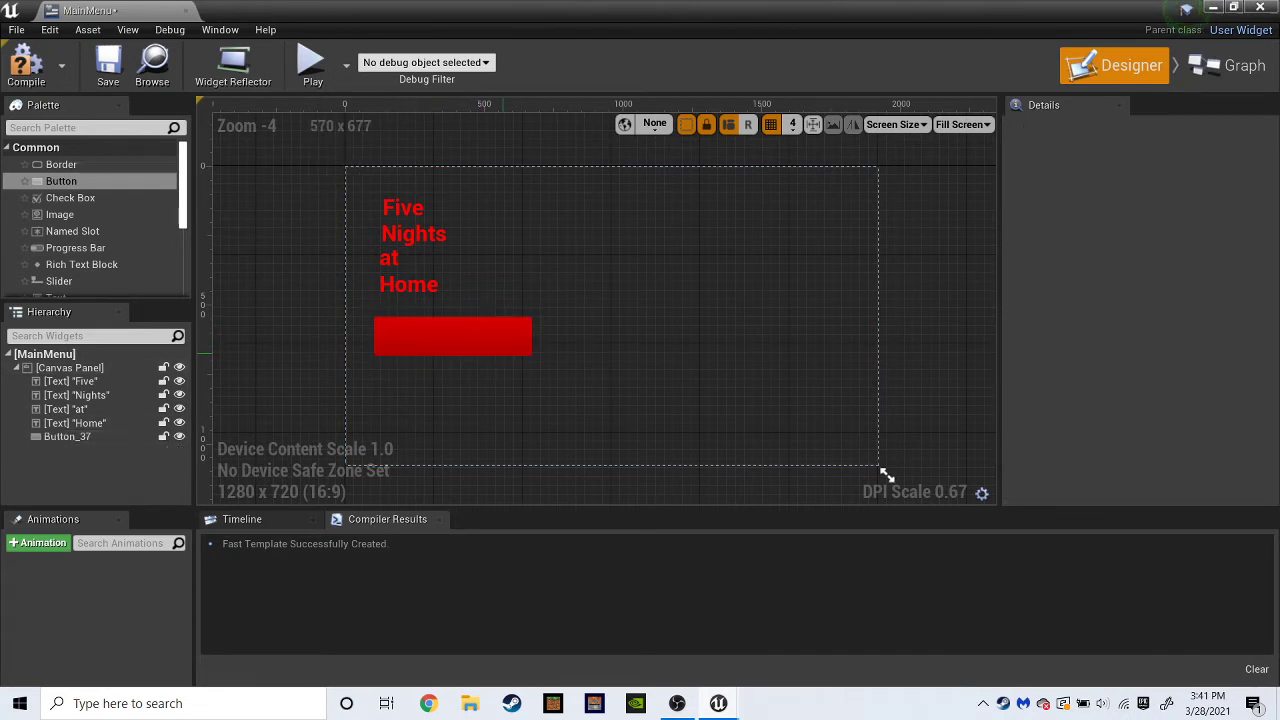
Duplicate the red button on the Canvas Panel and place the copy directly below it at about X 108, Y 732.
left_click(503, 352)
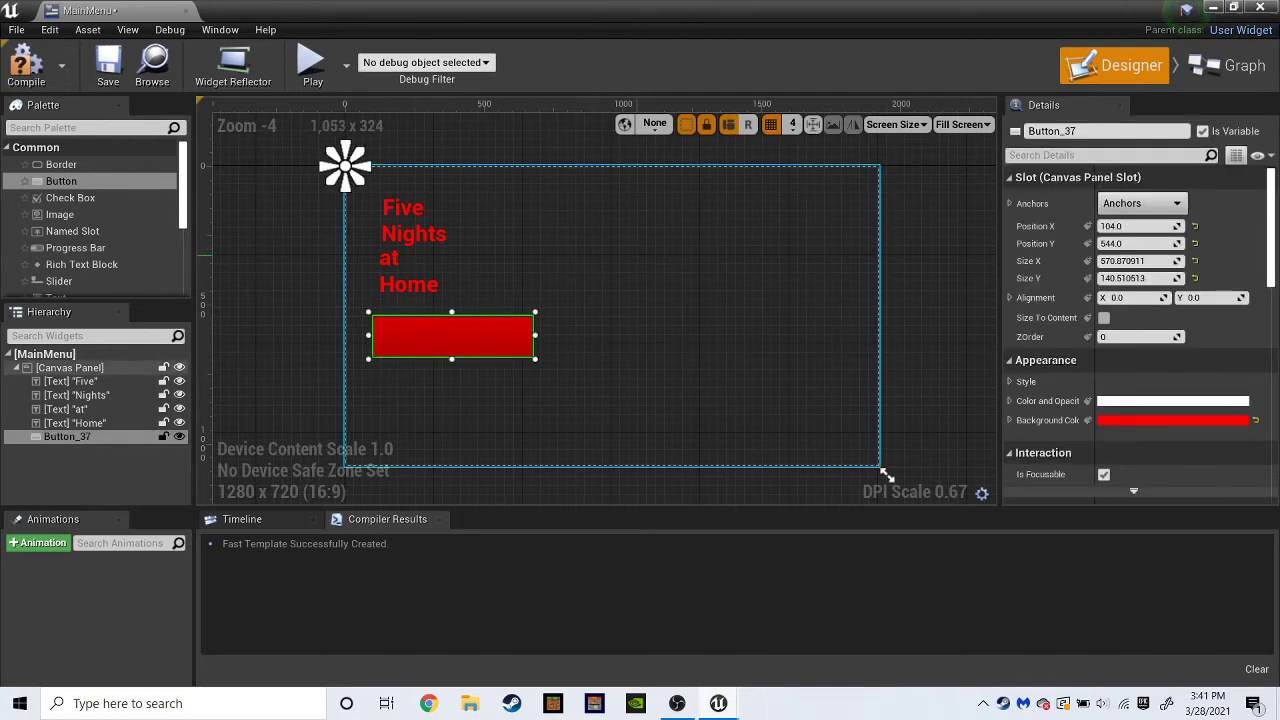
left_click(685, 262)
key("ctrl+v")
left_click_drag(768, 278, 511, 405)
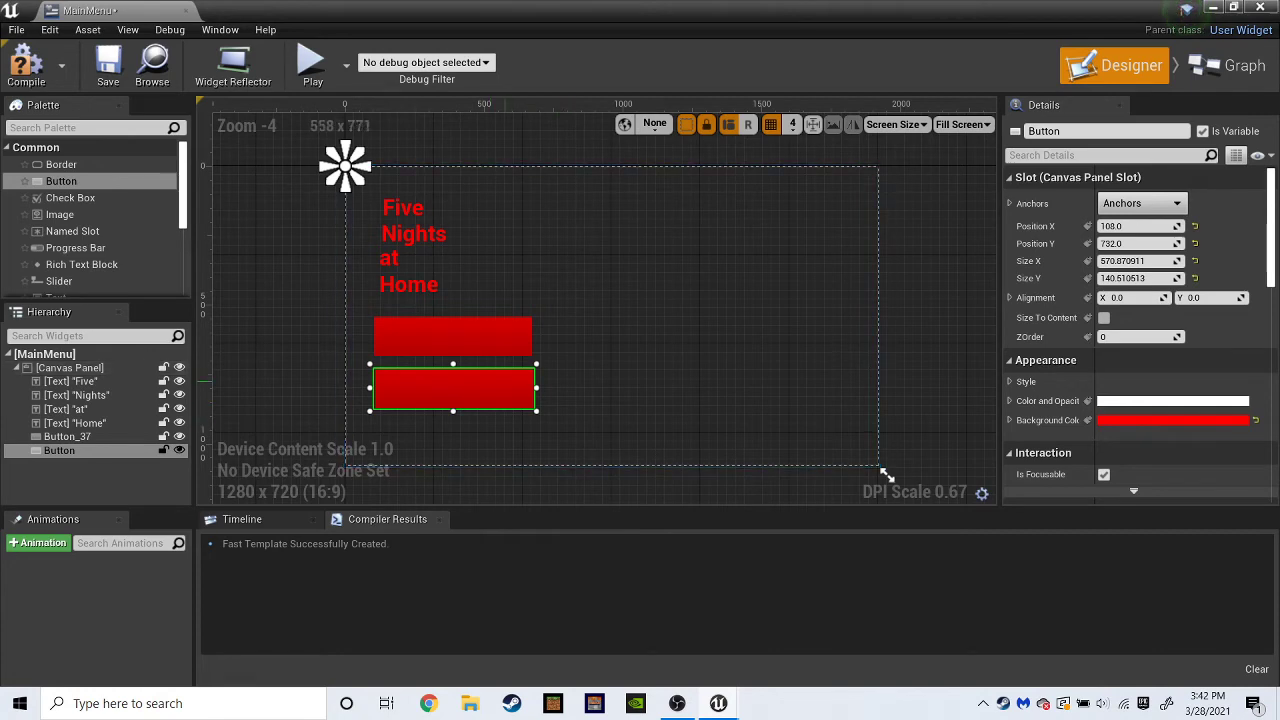
Paste a third red button onto the canvas and stack it below the other two.
left_click(615, 372)
key("ctrl+v")
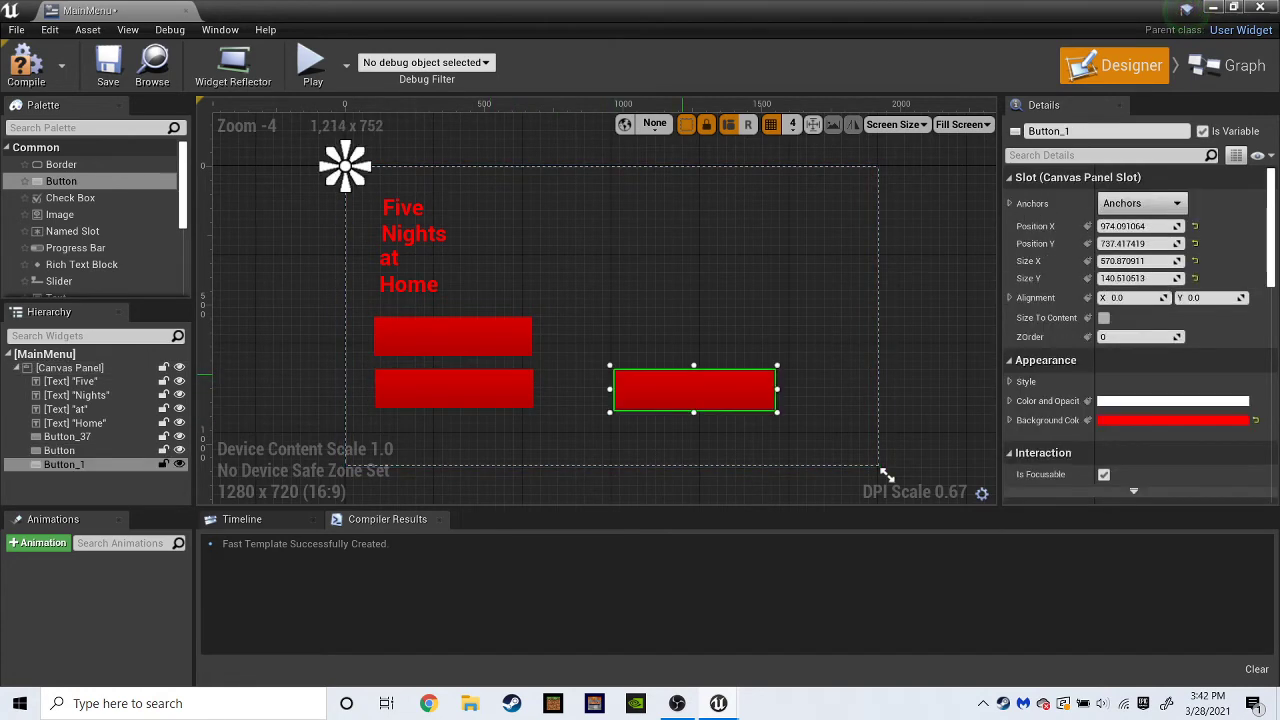
left_click_drag(693, 389, 453, 436)
left_click(884, 472)
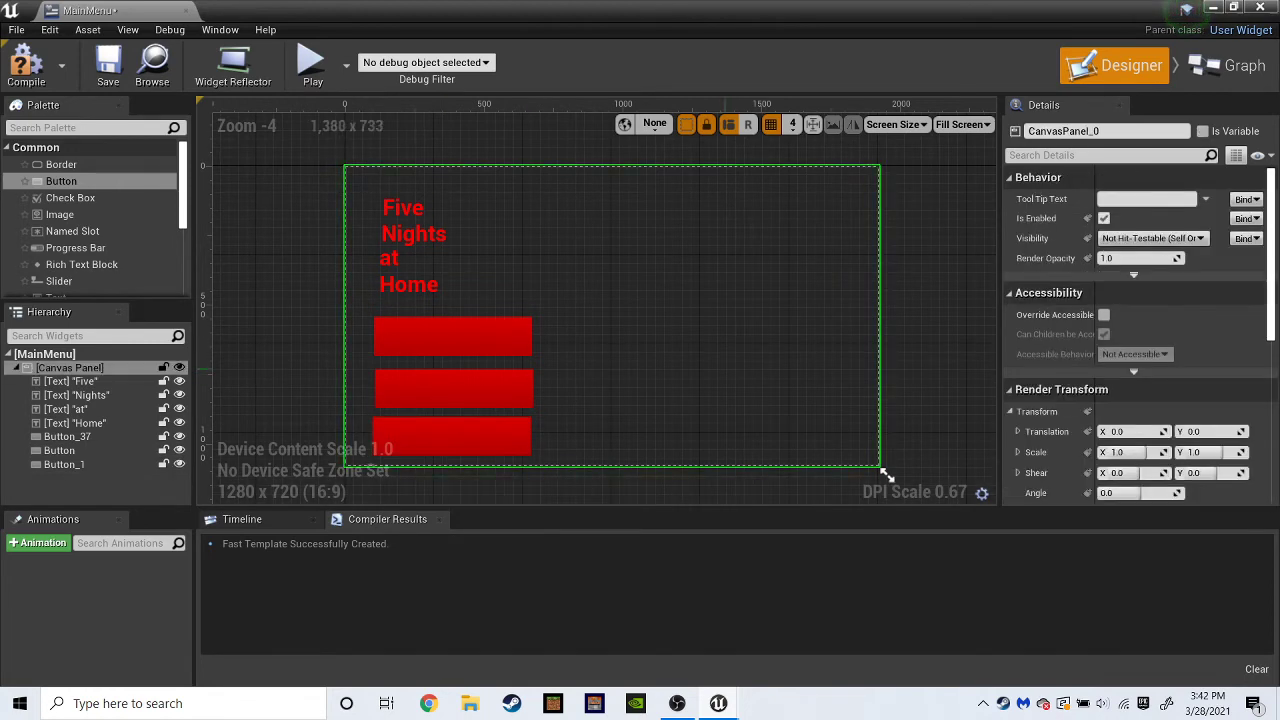
Nudge the second and third buttons so they line up under the first one with similar gaps.
left_click(913, 369)
mouse_move(415, 385)
left_mouse_down()
mouse_move(448, 384)
mouse_move(410, 382)
left_mouse_up()
left_click_drag(408, 437, 405, 434)
left_click(430, 365)
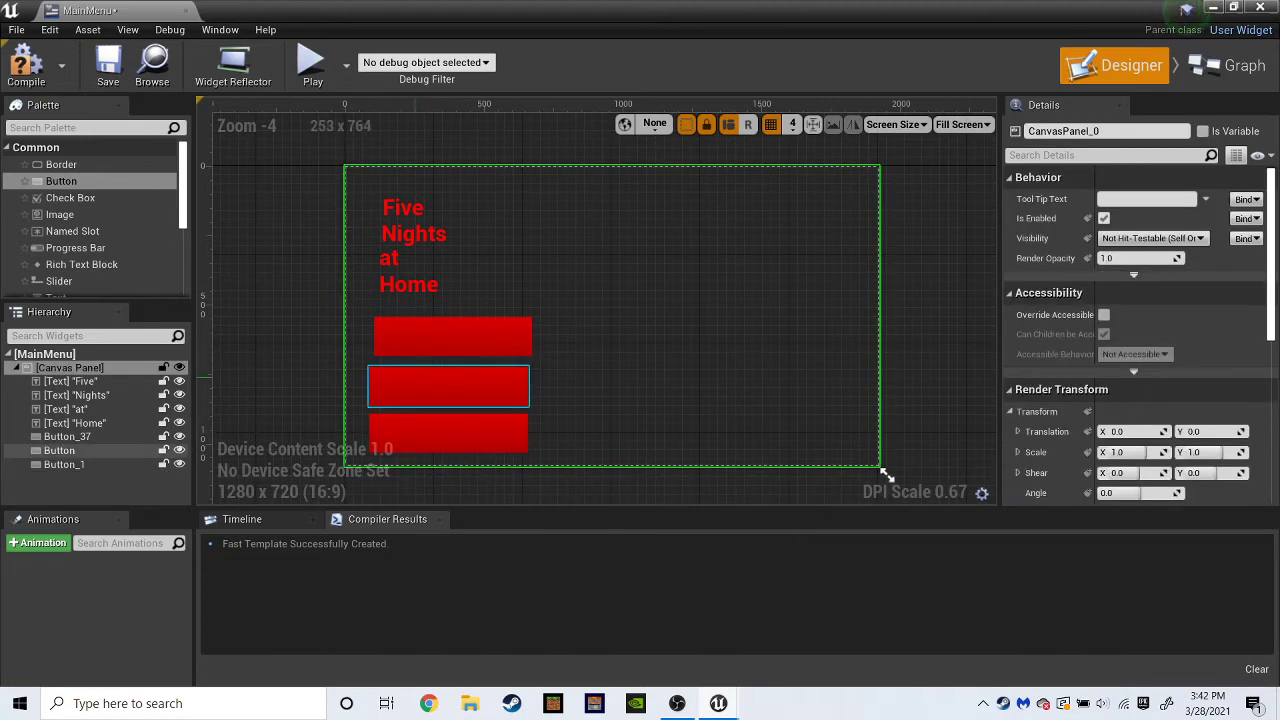
left_click(422, 378)
left_click_drag(411, 384, 449, 383)
left_click_drag(448, 432, 450, 431)
left_click(651, 346)
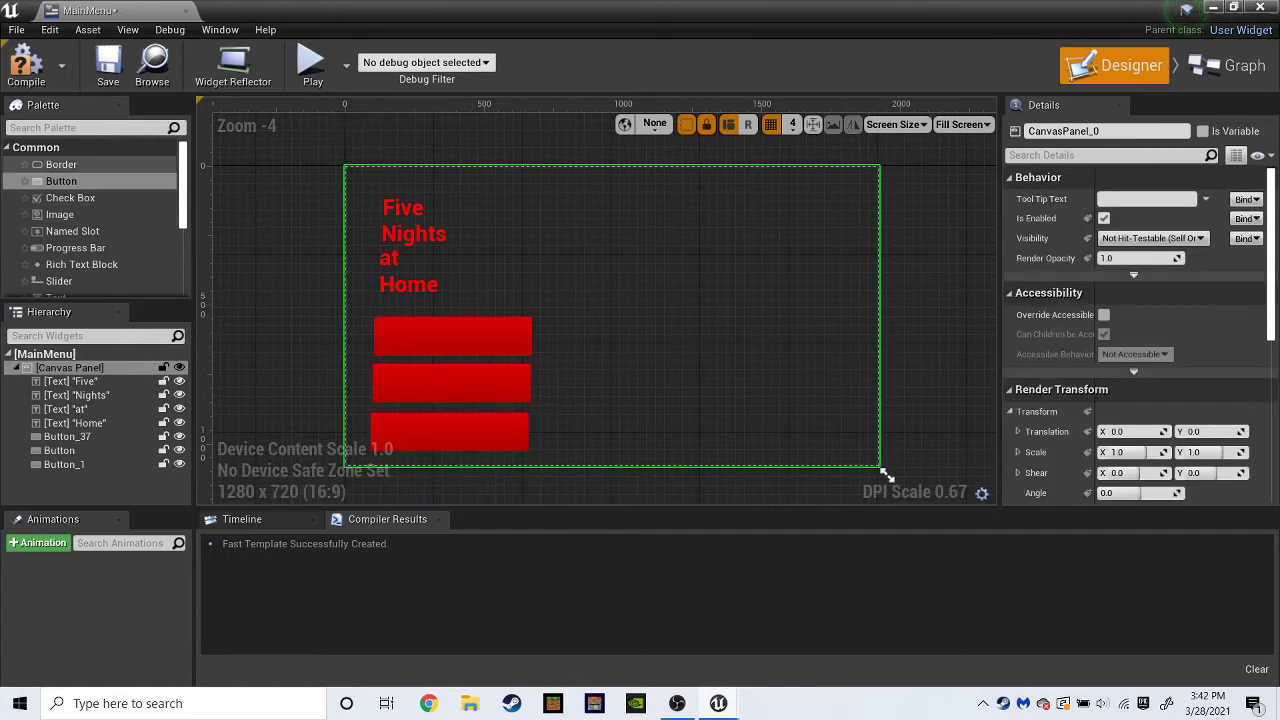
Find the Text widget in the palette and add it as a child of Button_37.
left_click(82, 128)
type("text")
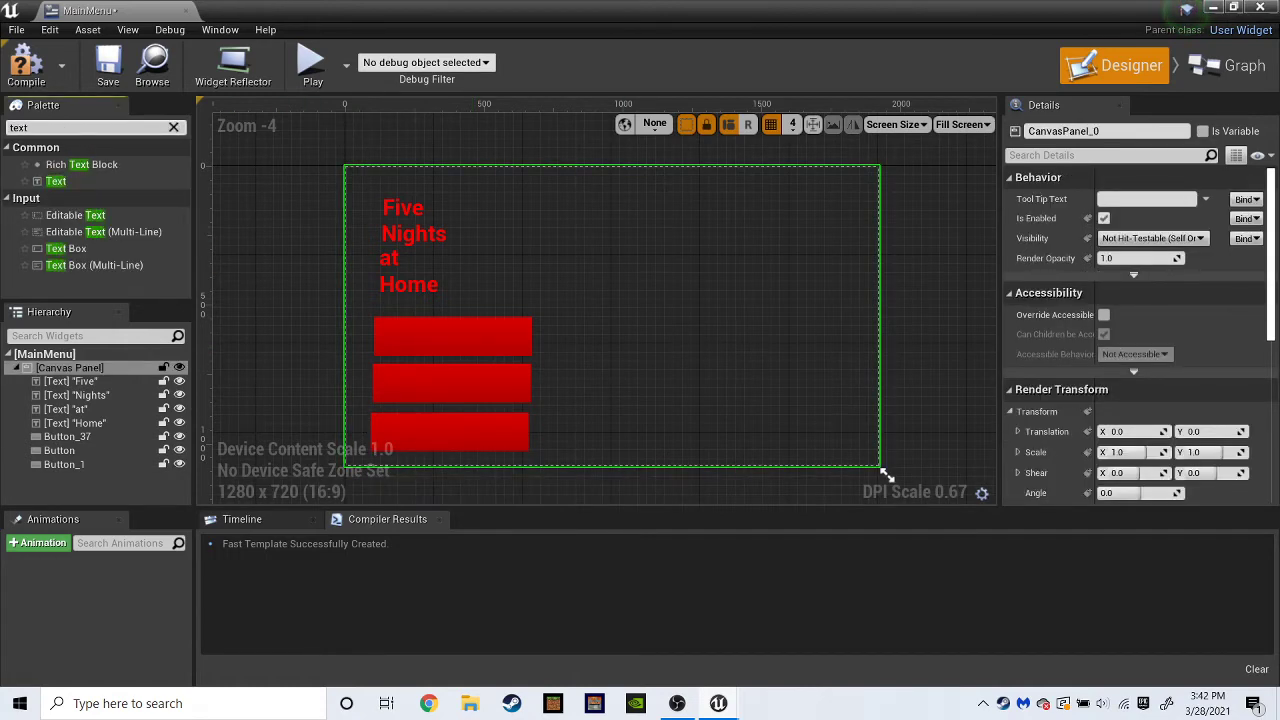
key("Down")
left_click_drag(56, 181, 128, 370)
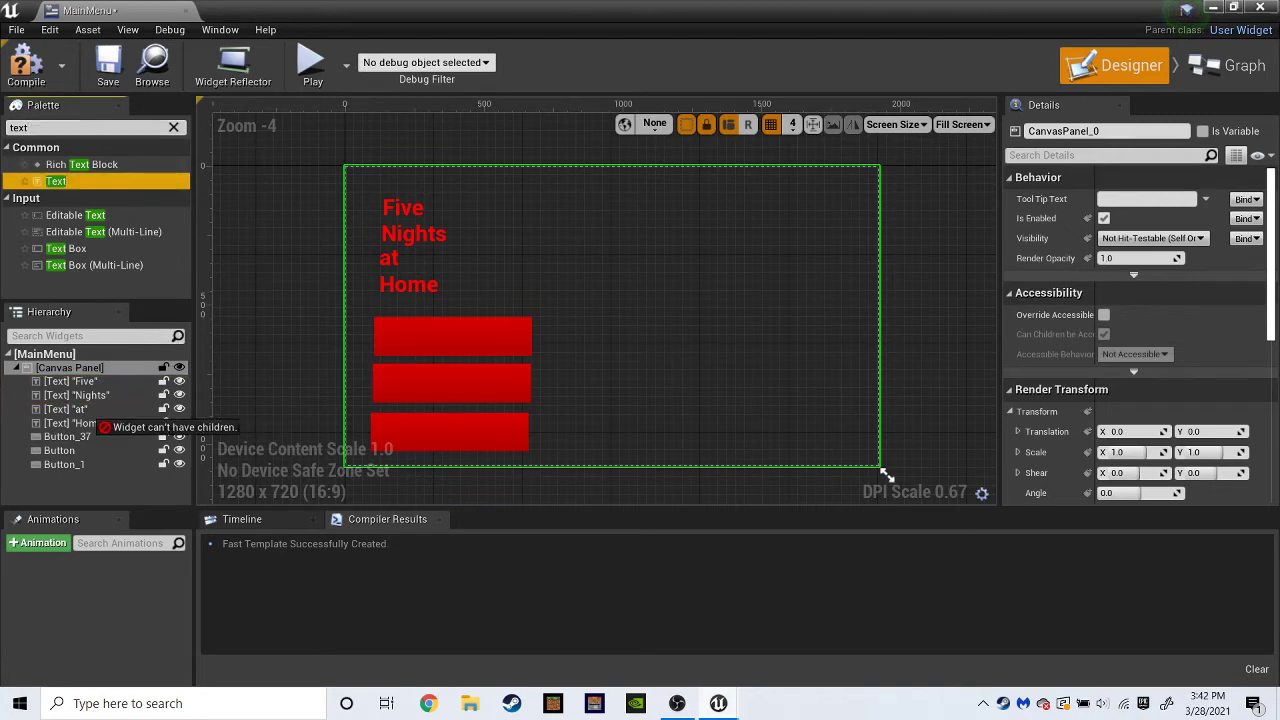
left_click_drag(97, 427, 80, 437)
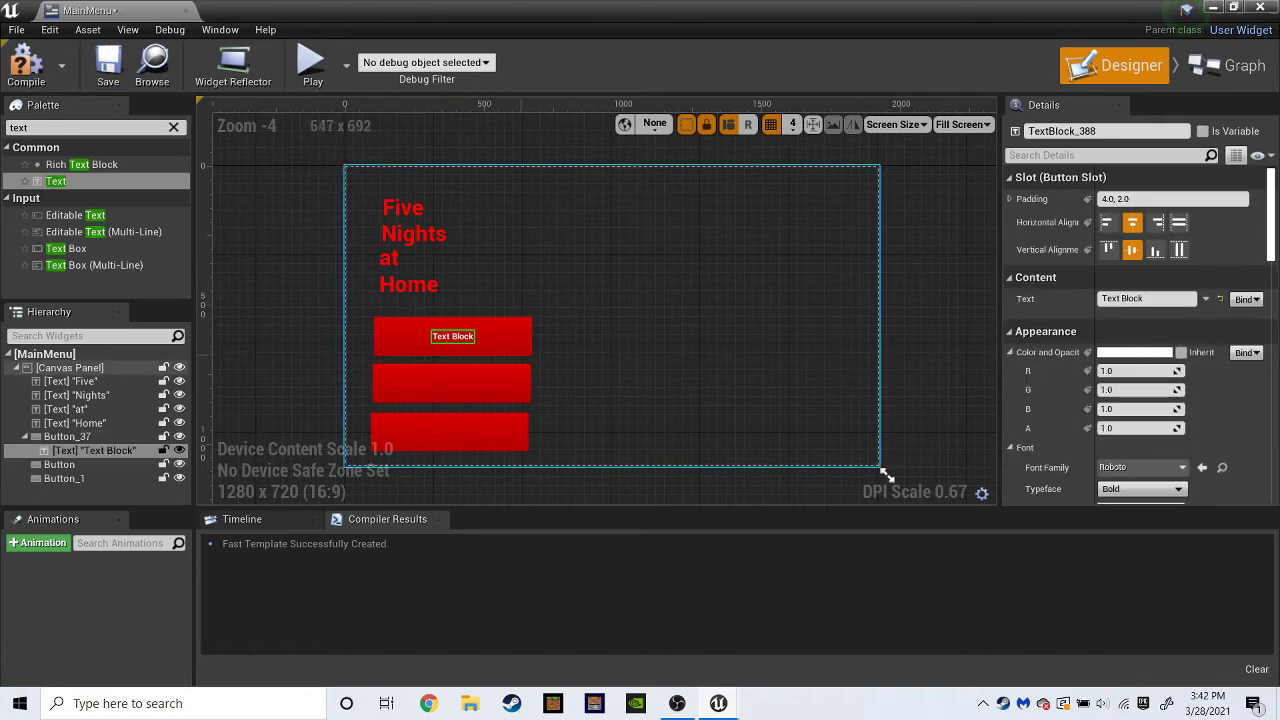
Try to change the Color and Opacity of the first button.
left_click(503, 337)
scroll(1150, 420, "down", 5)
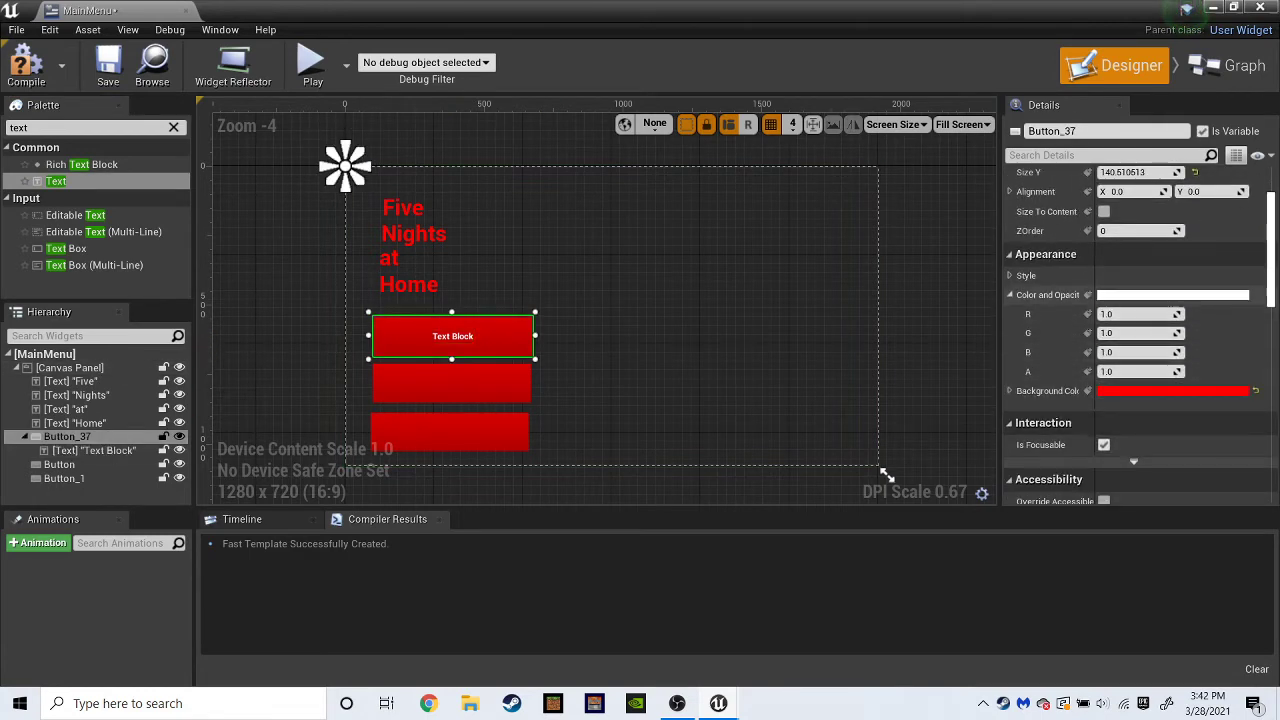
left_click(1172, 295)
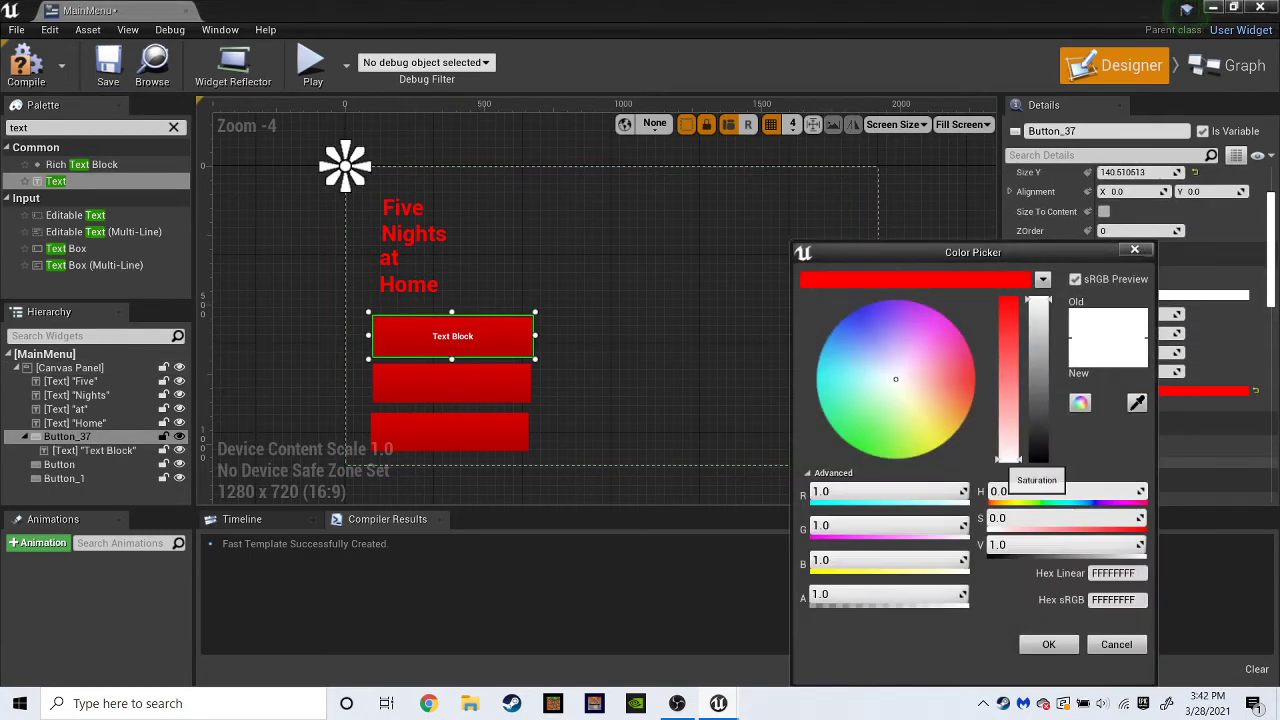
left_click_drag(1004, 460, 1007, 298)
left_click(1110, 323)
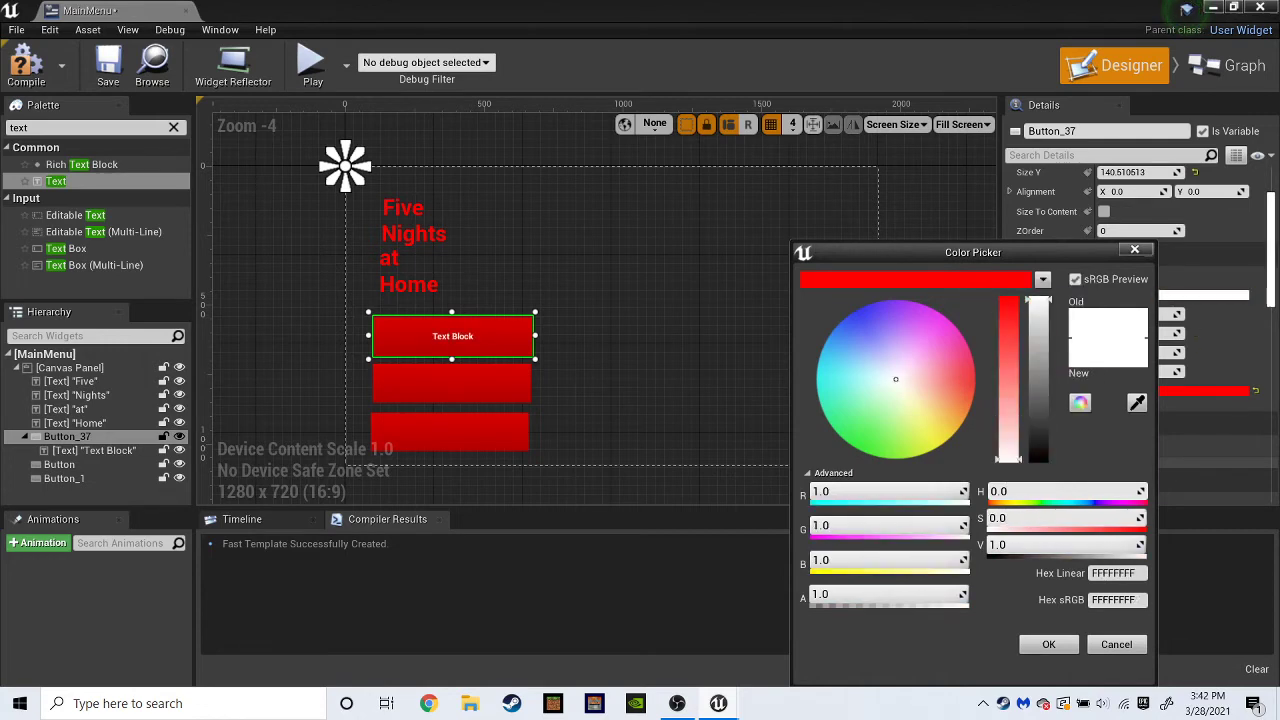
left_click(1049, 645)
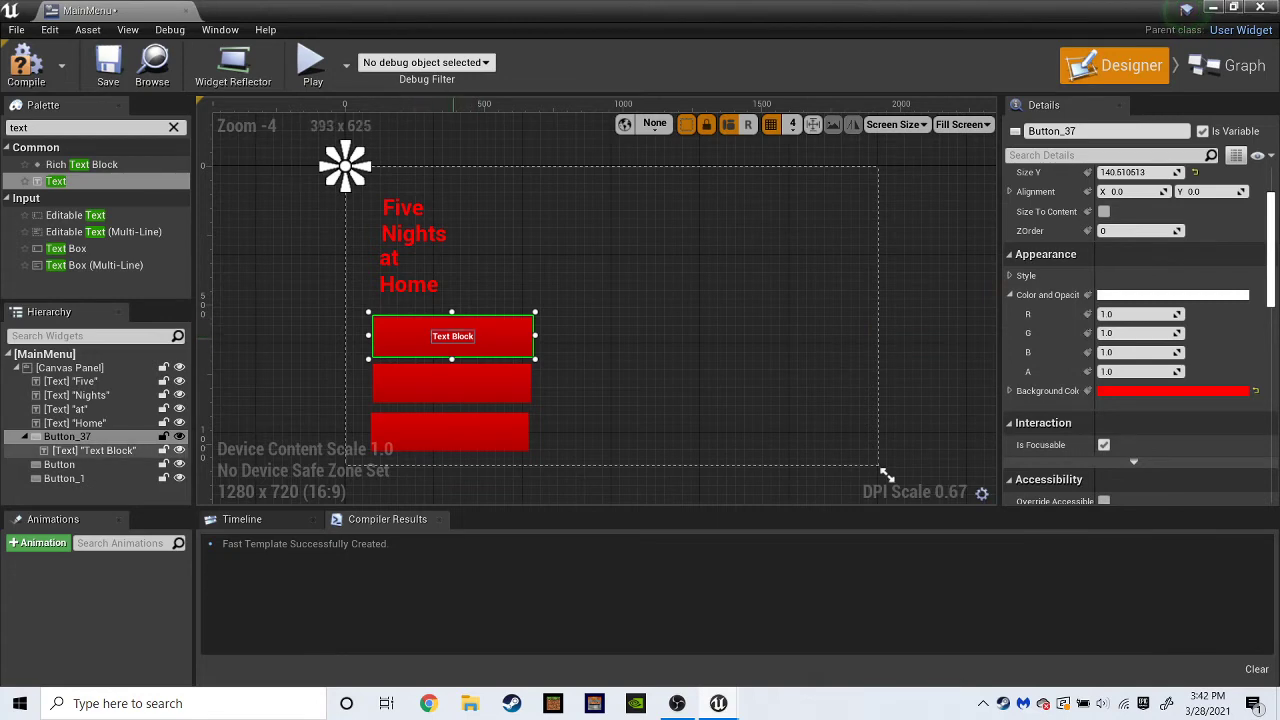
Set the font size of the text inside the first button to 60.
left_click(459, 335)
left_click(1098, 155)
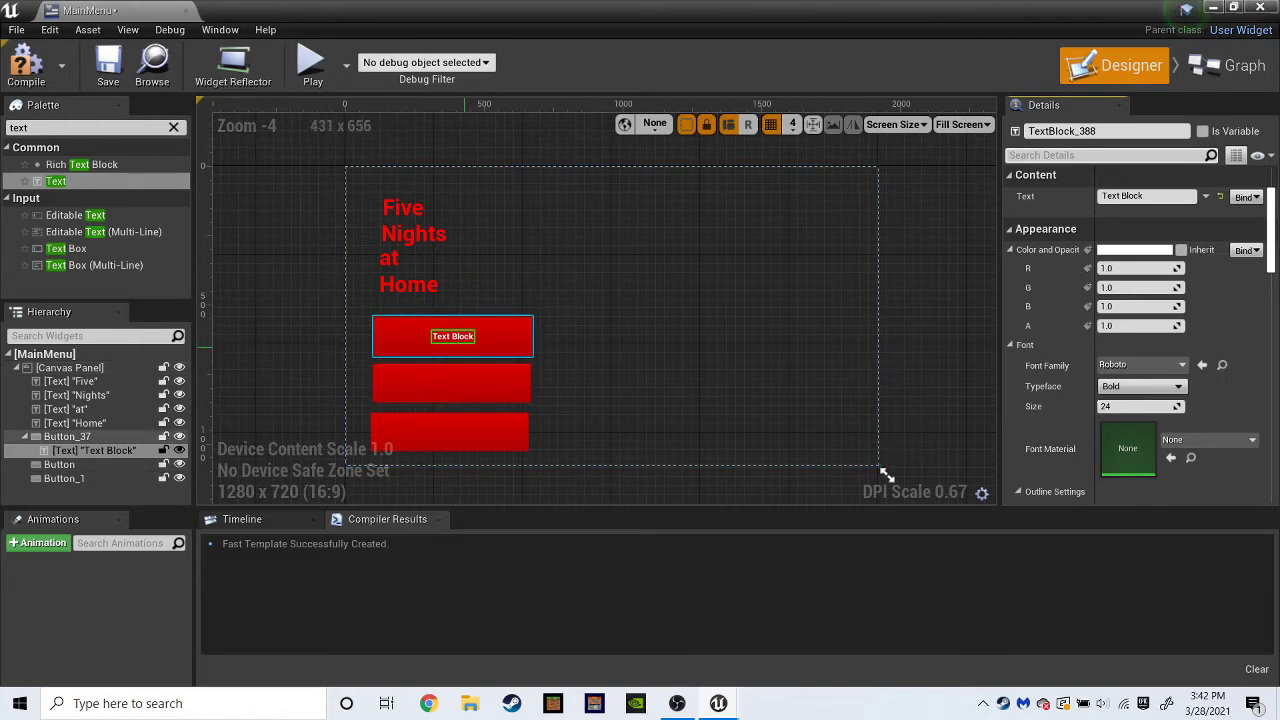
type("size")
key("Tab")
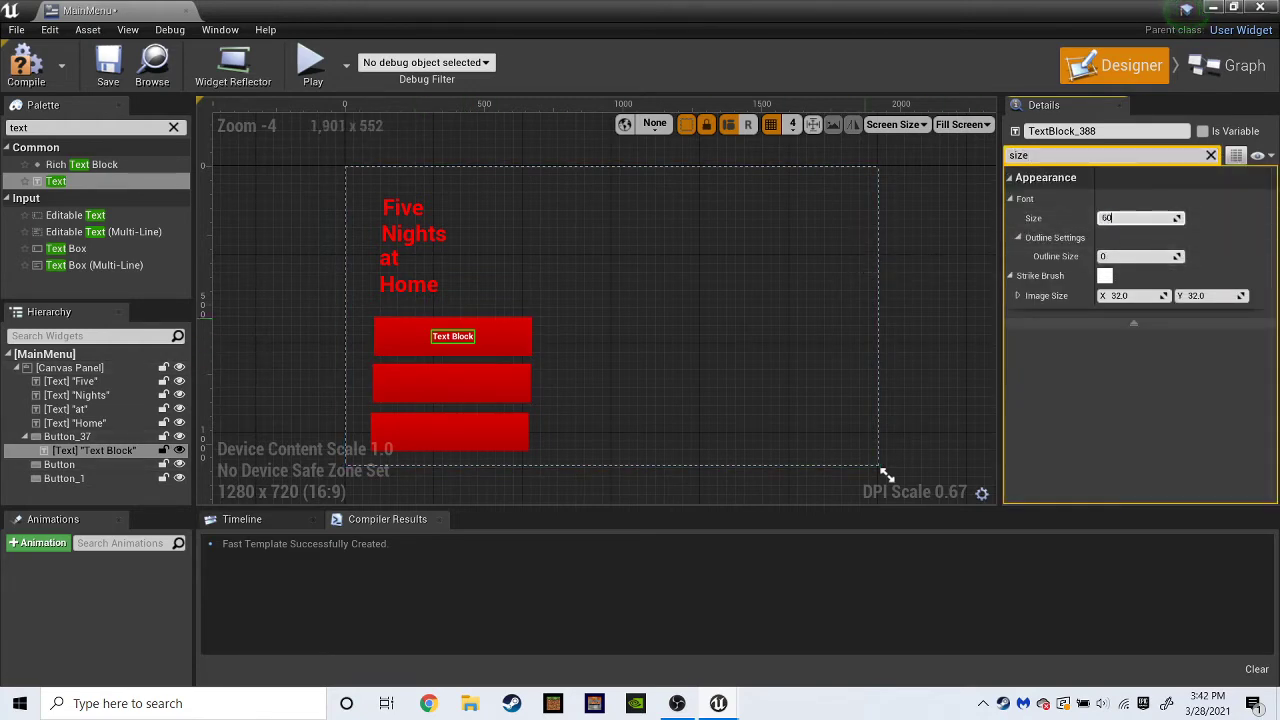
left_click(884, 474)
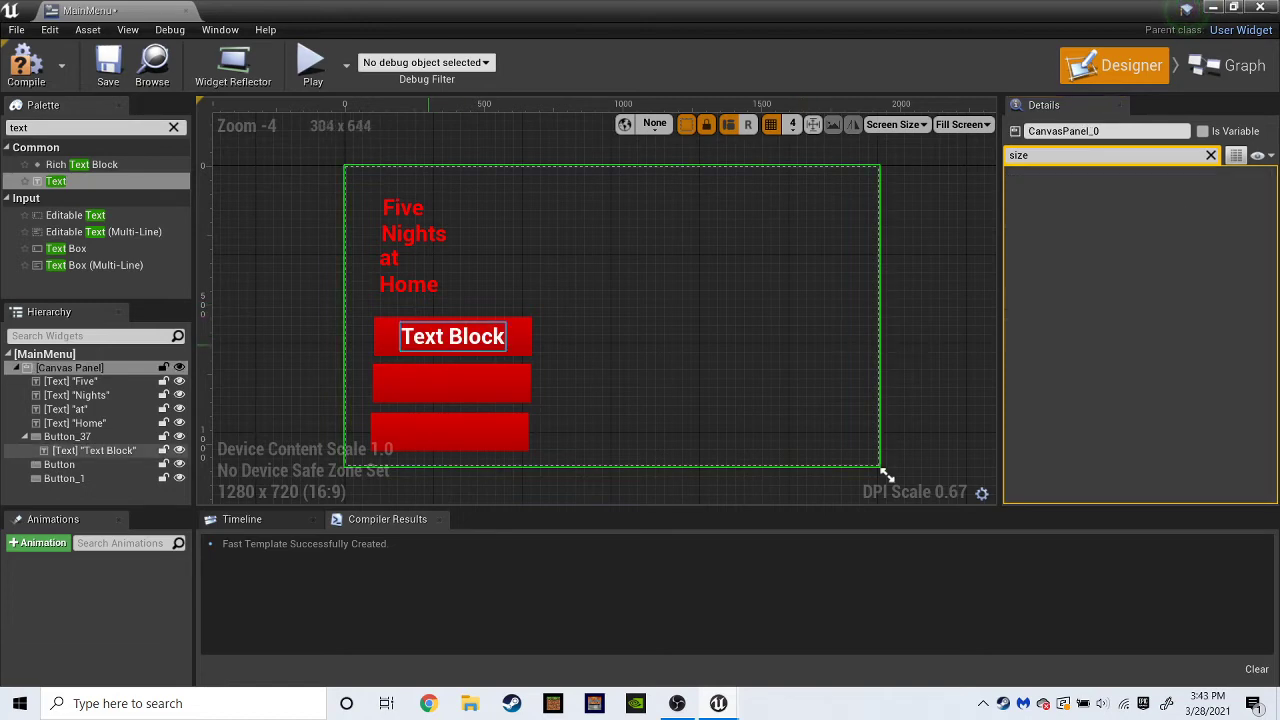
Delete the two duplicate buttons below the one with the text.
left_click(59, 464)
key("Delete")
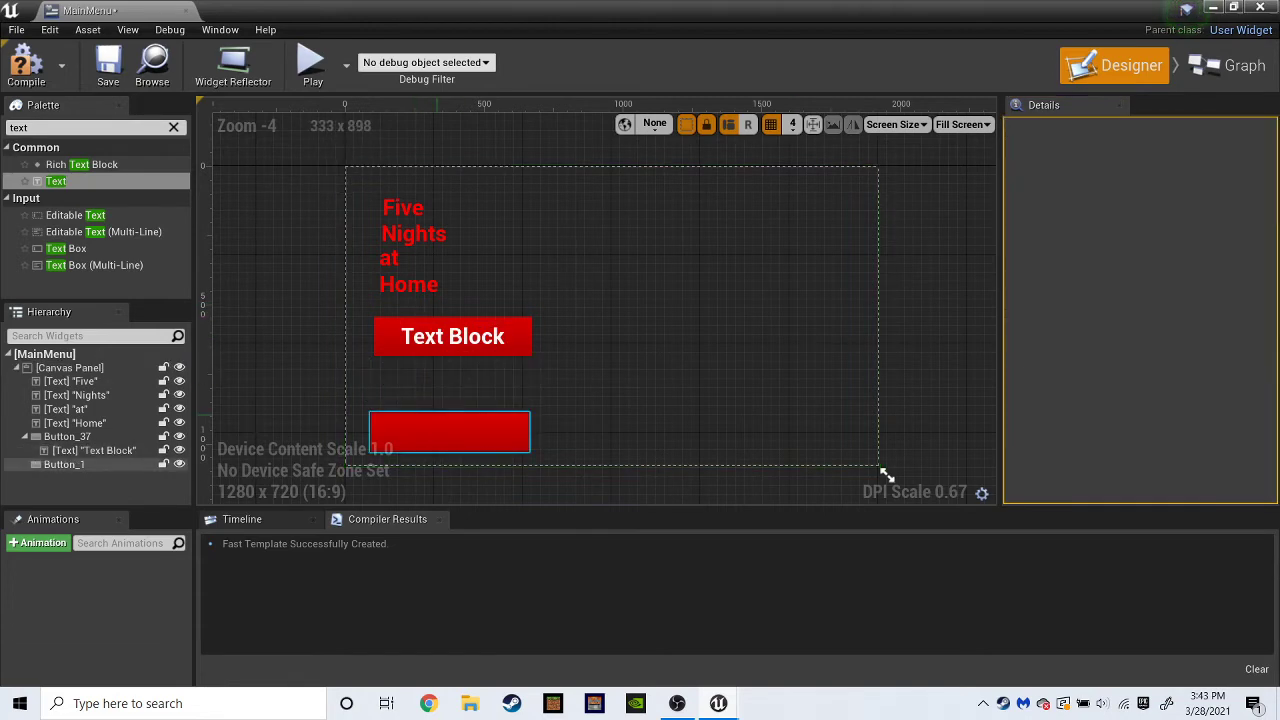
key("Delete")
Change the text inside the first button to "New Game".
left_click(471, 333)
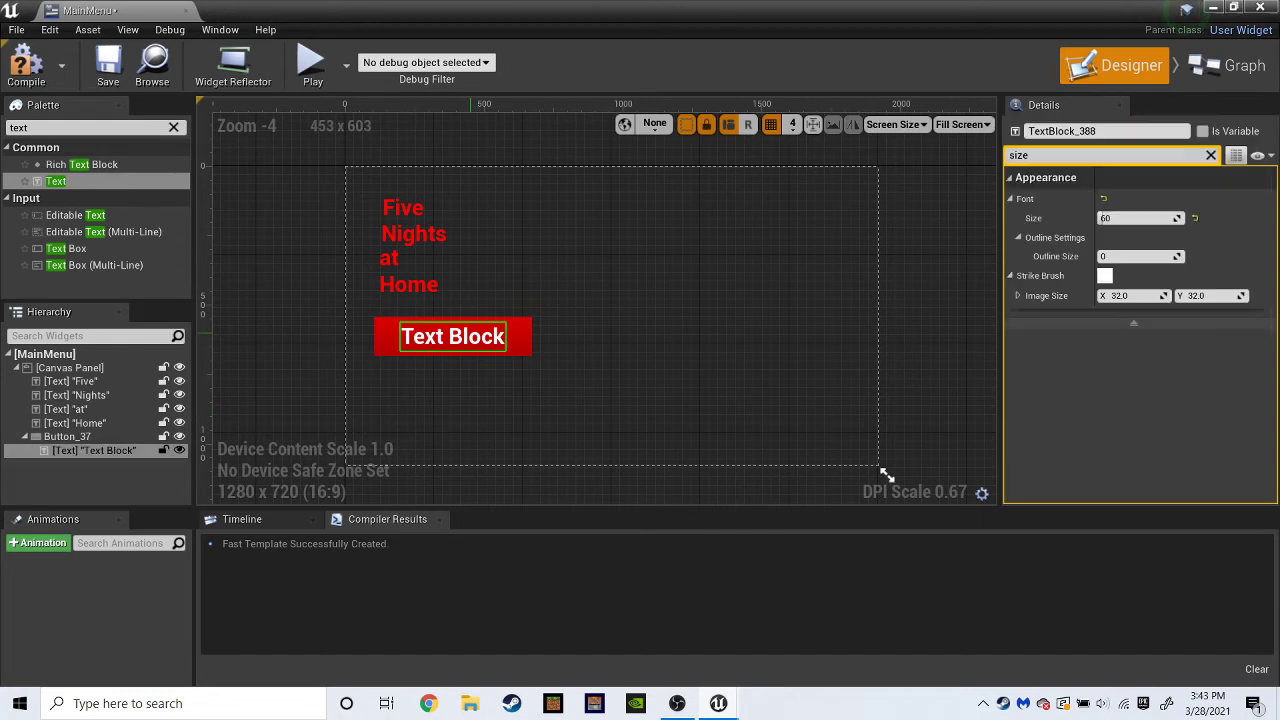
left_click(1210, 155)
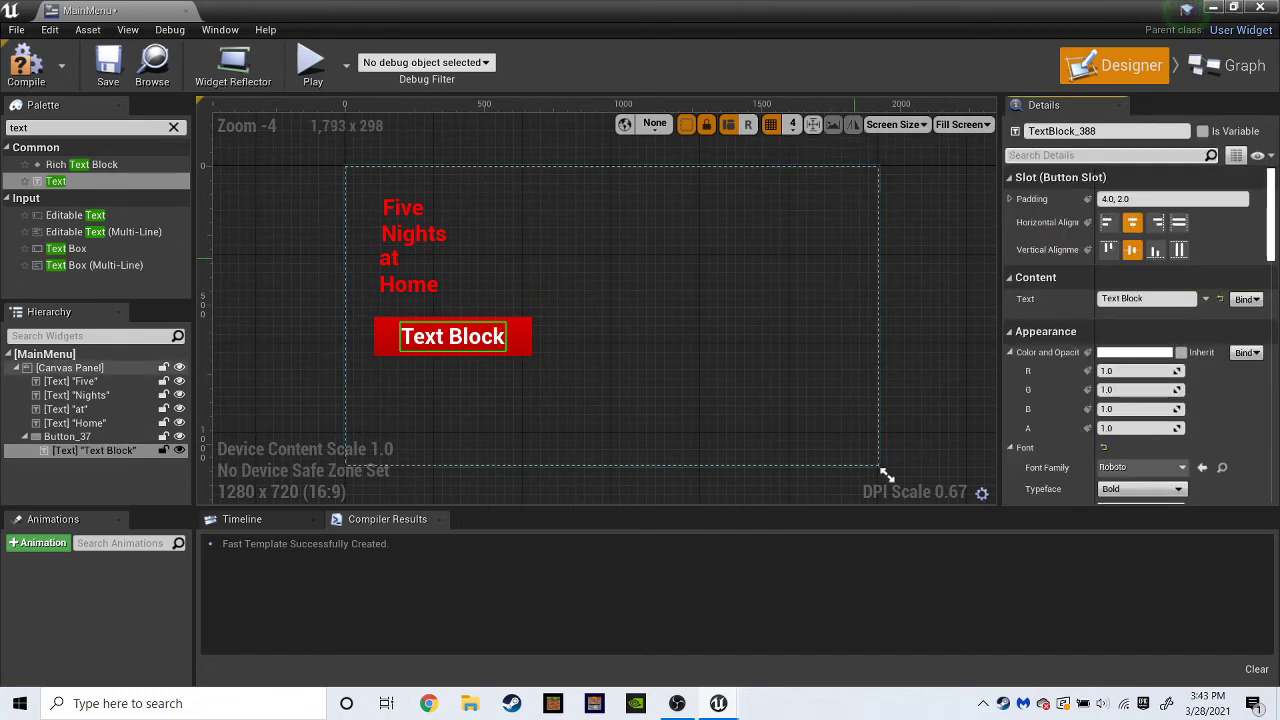
left_click(1145, 298)
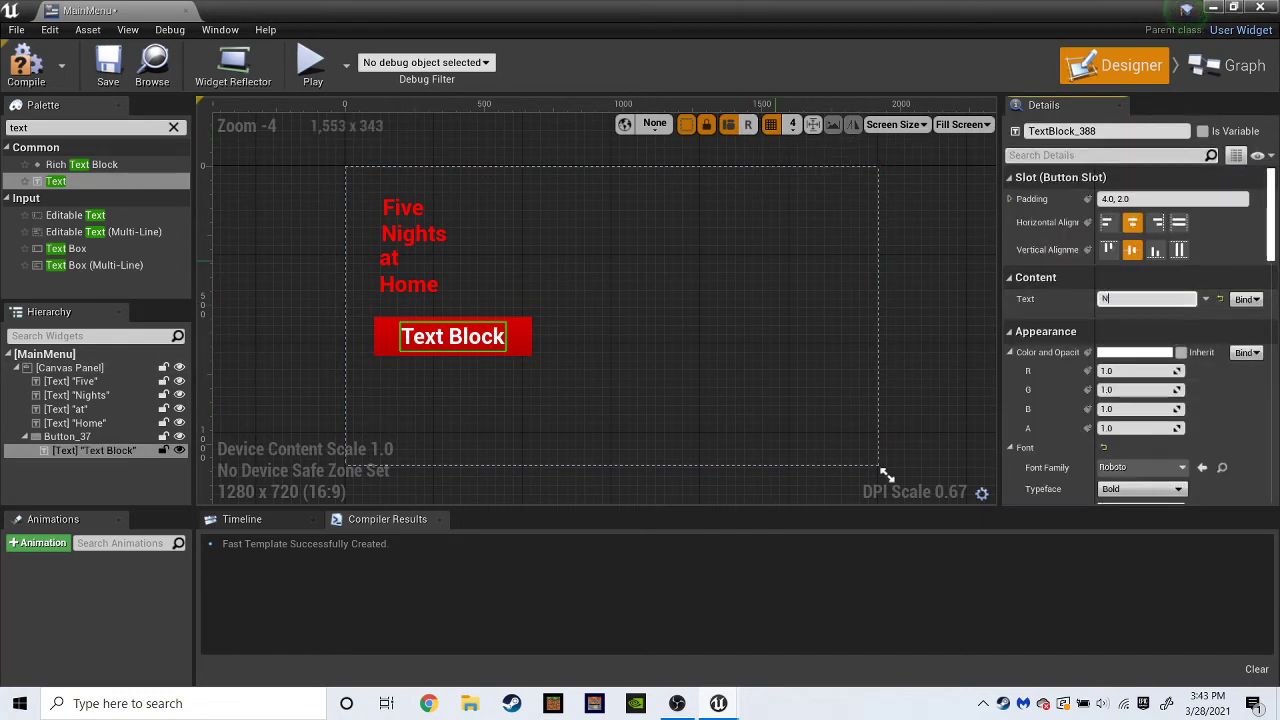
type("New Game")
left_click(885, 472)
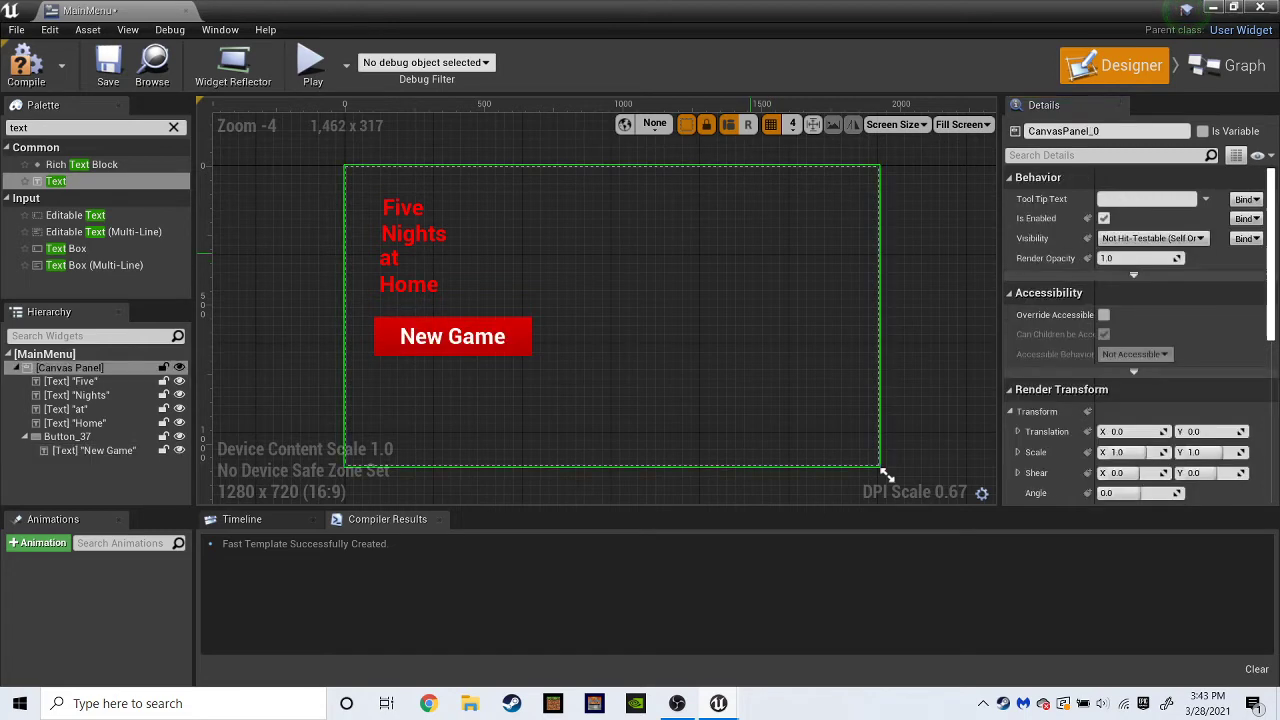
Duplicate the New Game button and place the copy directly below it, at about X 100, Y 732.
left_click(528, 343)
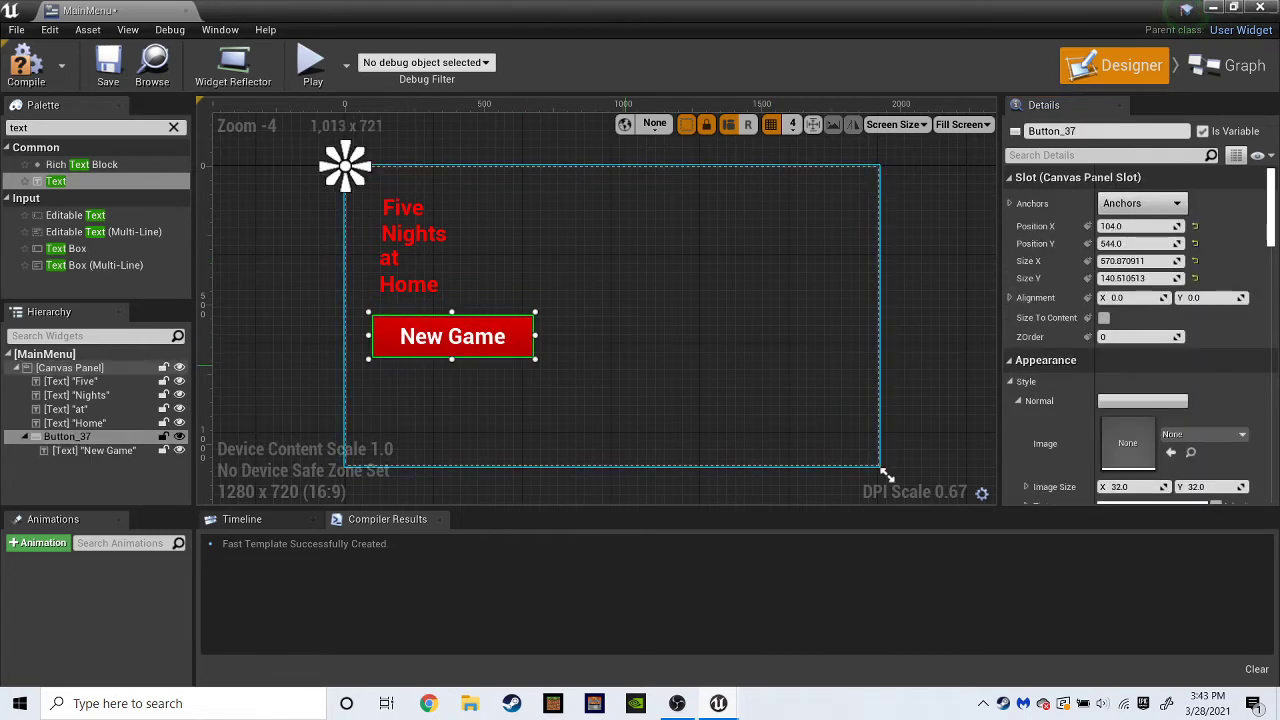
left_click(885, 472)
key("ctrl+v")
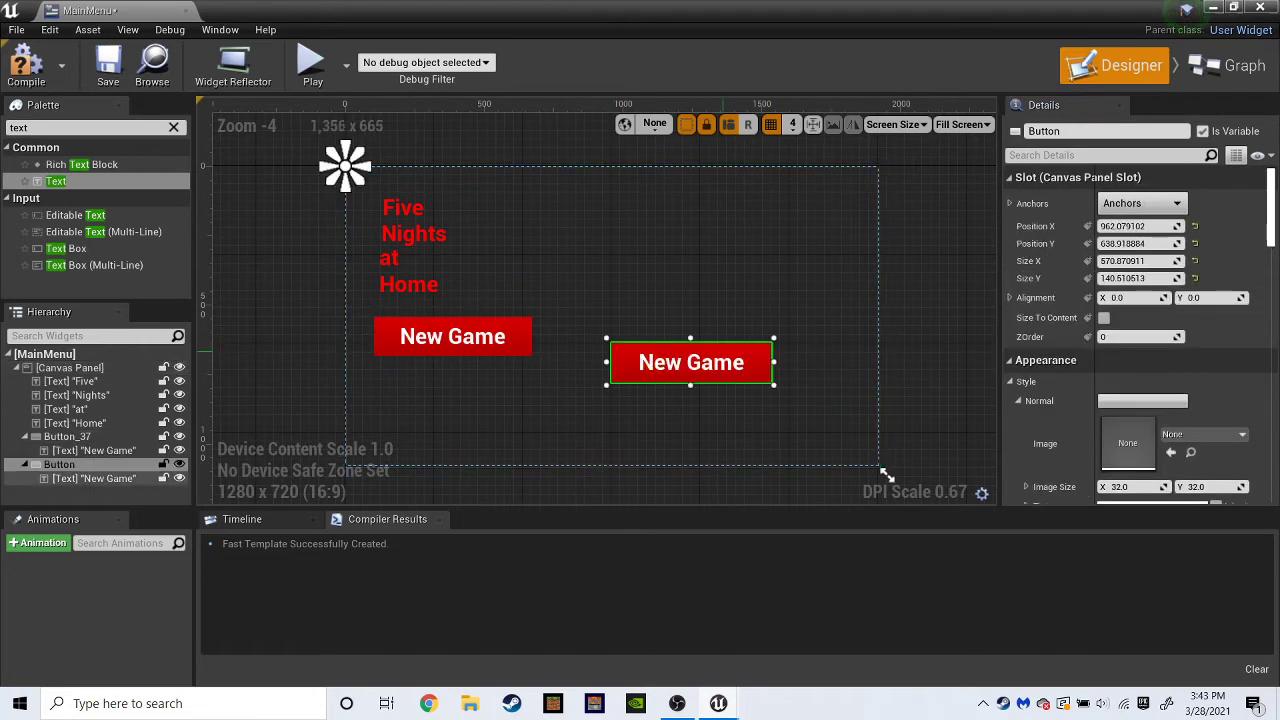
left_click_drag(756, 368, 521, 396)
Set the second button's text to "Continue" and align the button with New Game at Position X 104.
left_click(469, 388)
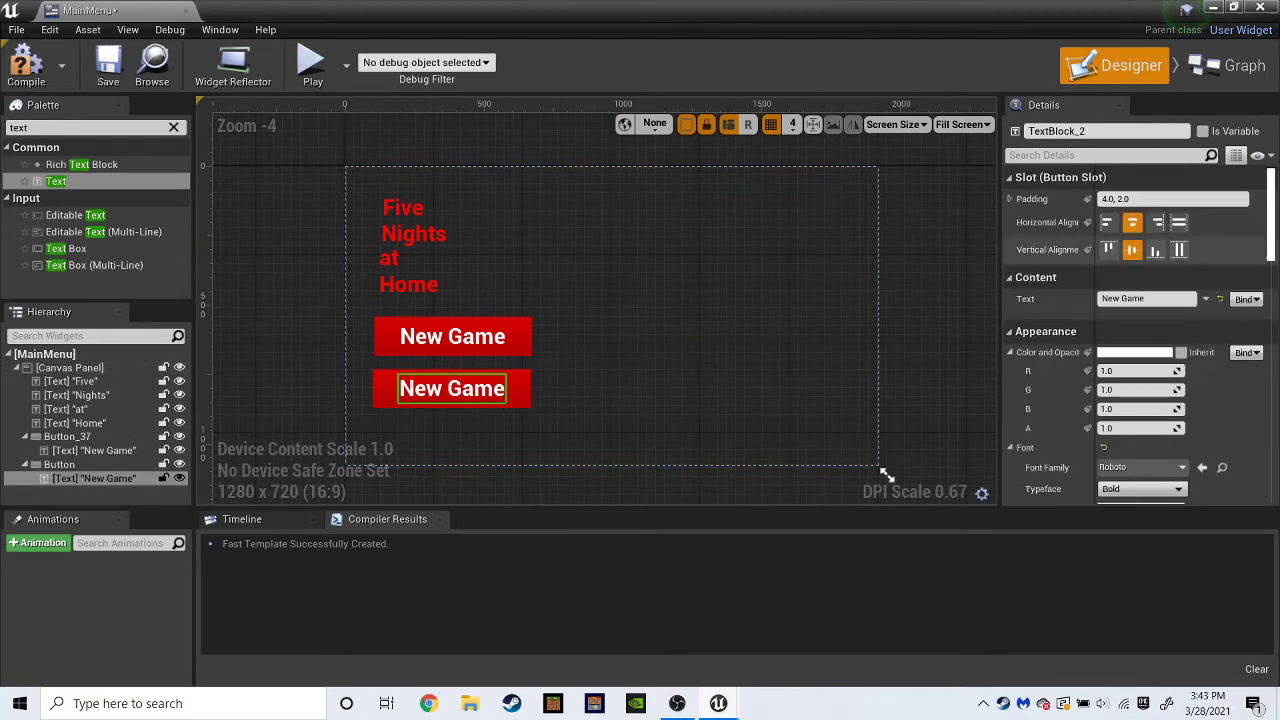
left_click(1145, 299)
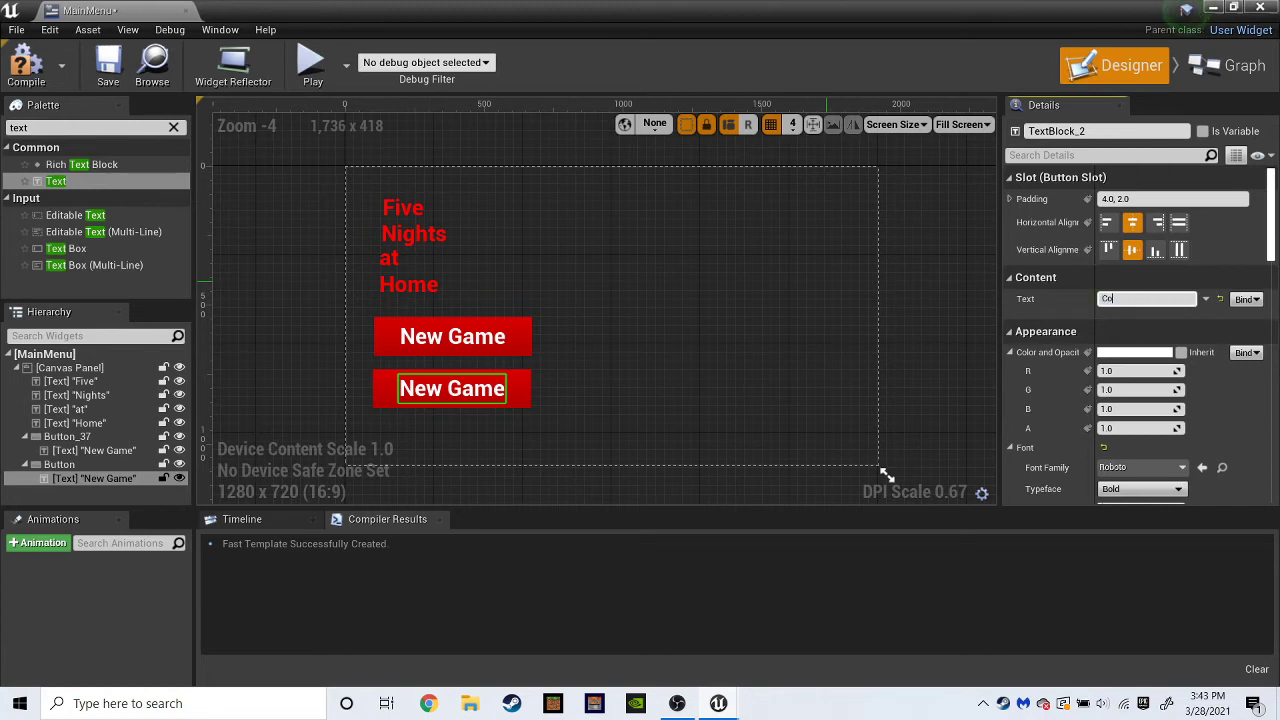
left_click(885, 472)
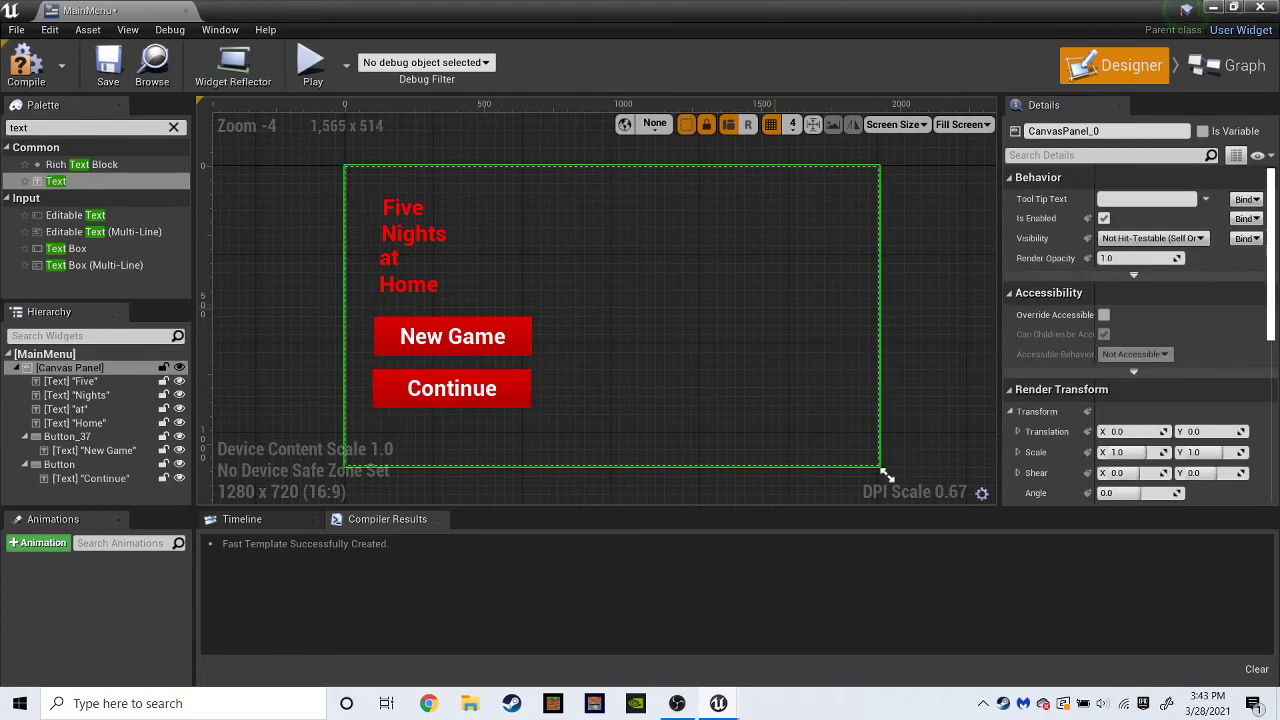
left_click(513, 385)
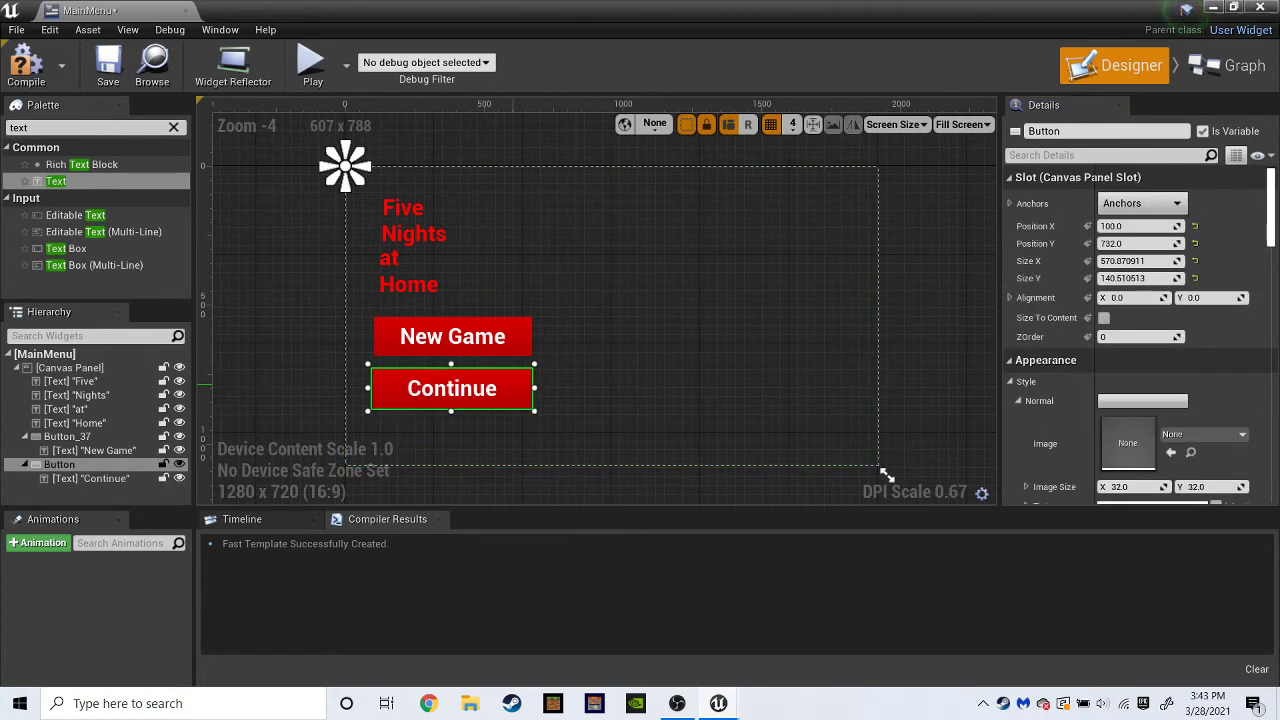
left_click_drag(500, 390, 530, 395)
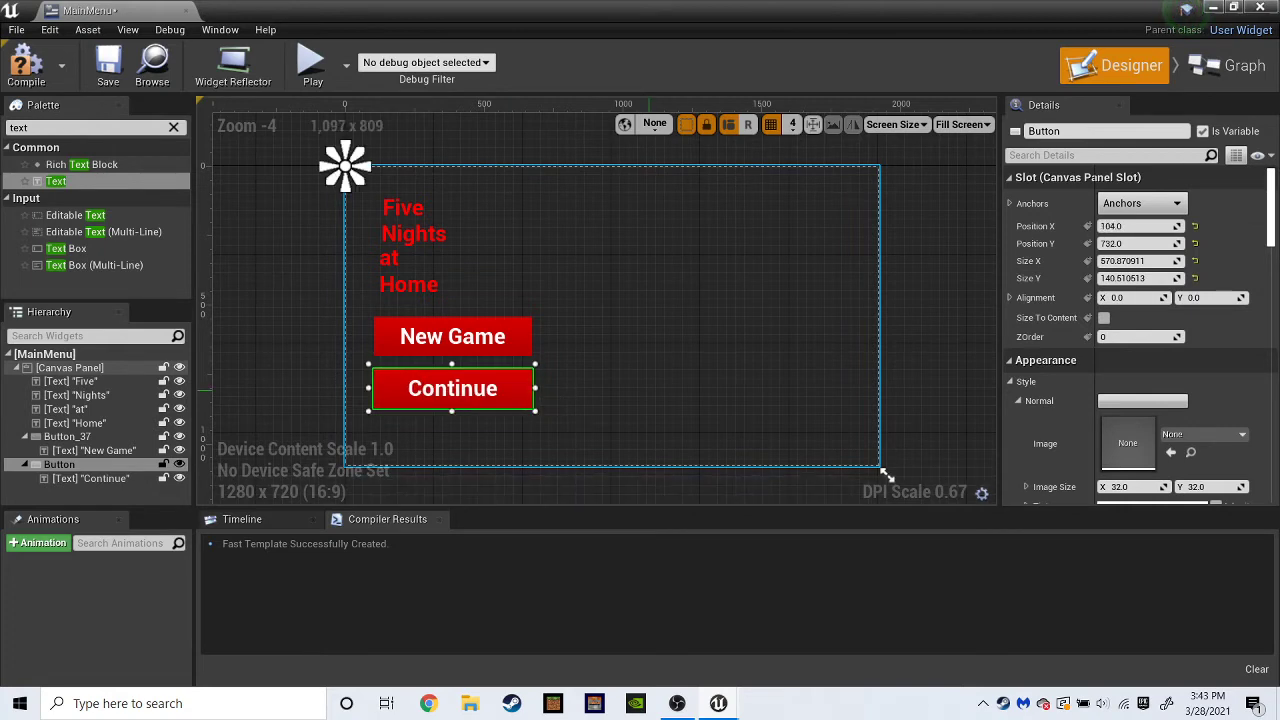
Duplicate the Continue button and place the copy below it, at about X 112, Y 908.
left_click(885, 472)
key("ctrl+v")
left_click_drag(803, 370, 522, 443)
key("ctrl+v")
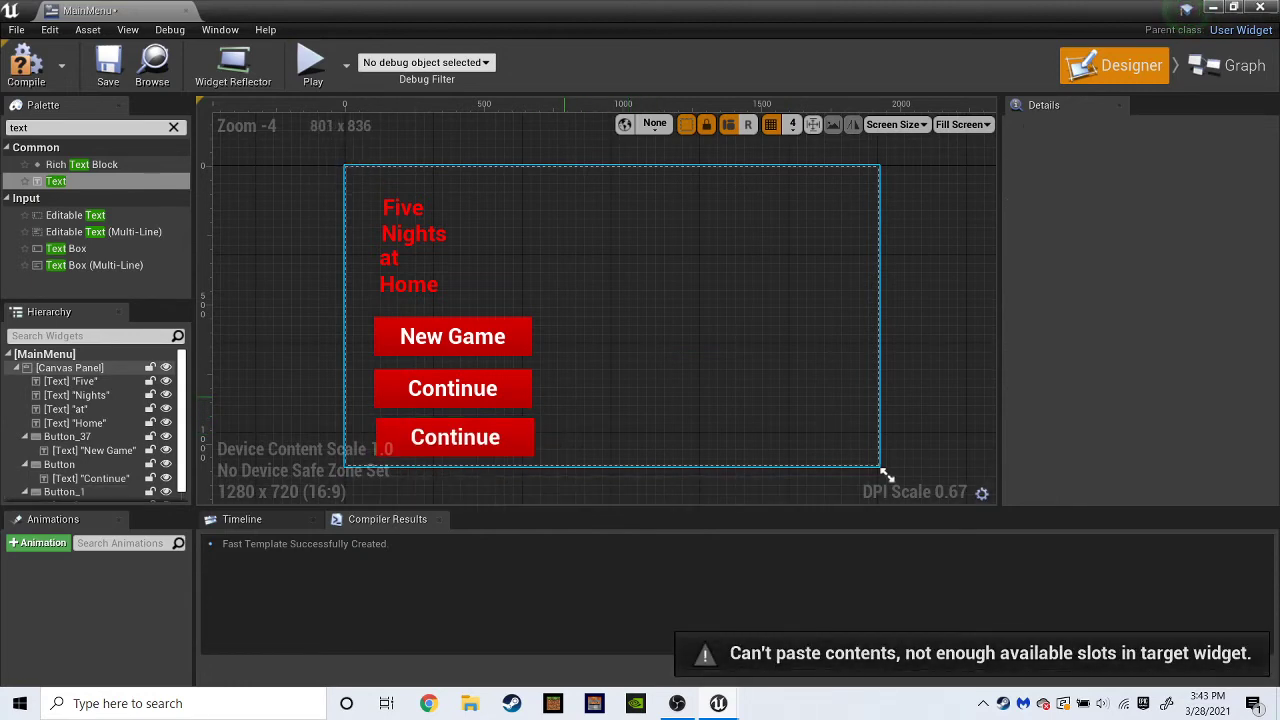
left_click(518, 429)
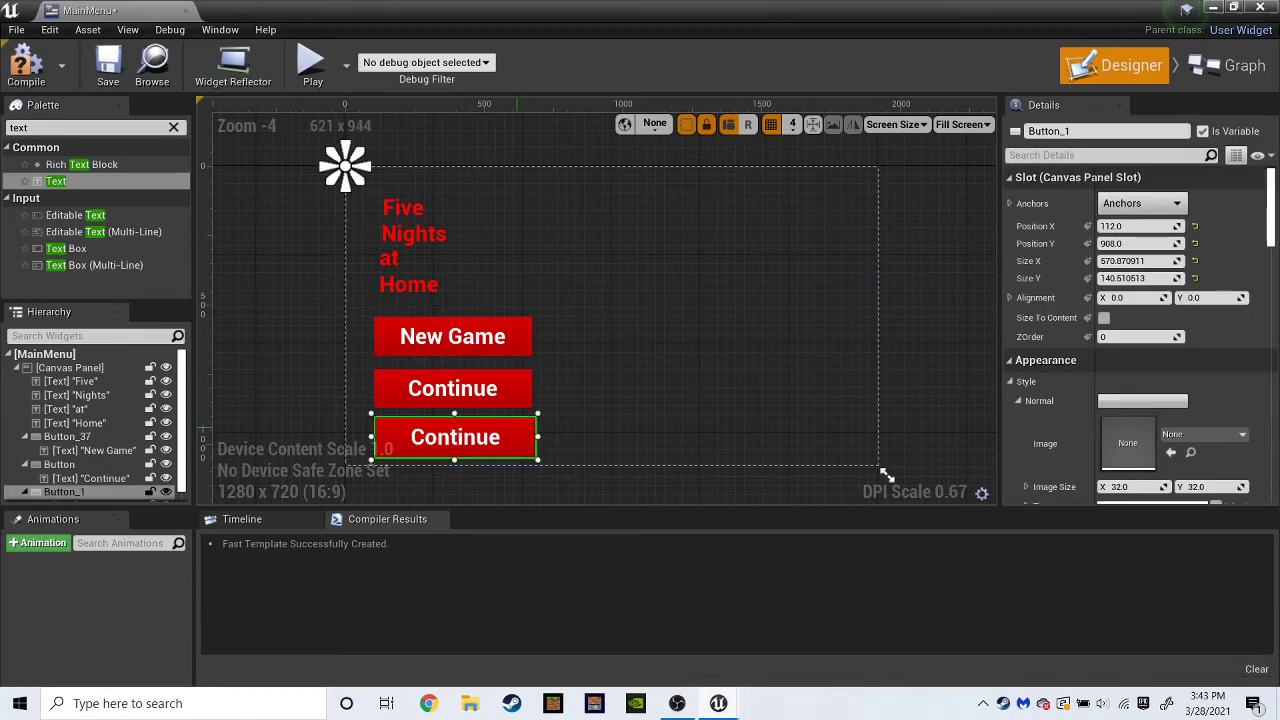
key("ctrl+v")
key("ctrl+z")
left_click(705, 314)
key("ctrl+v")
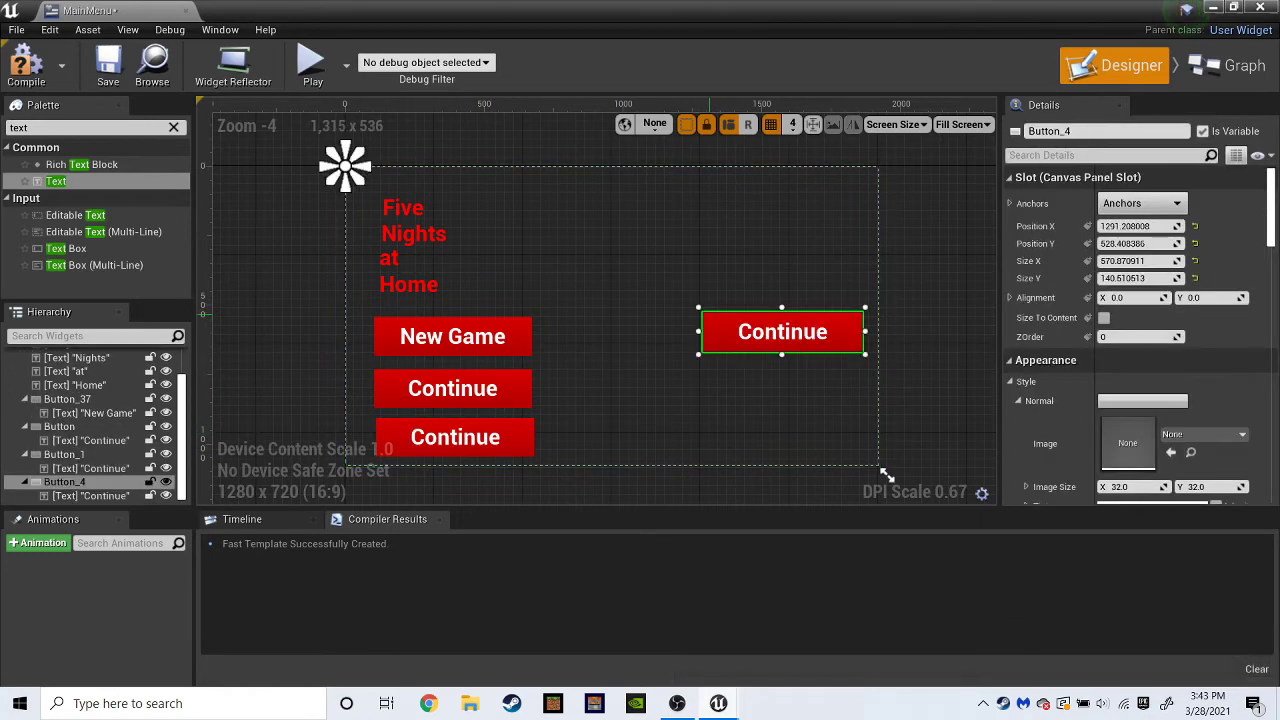
key("Delete")
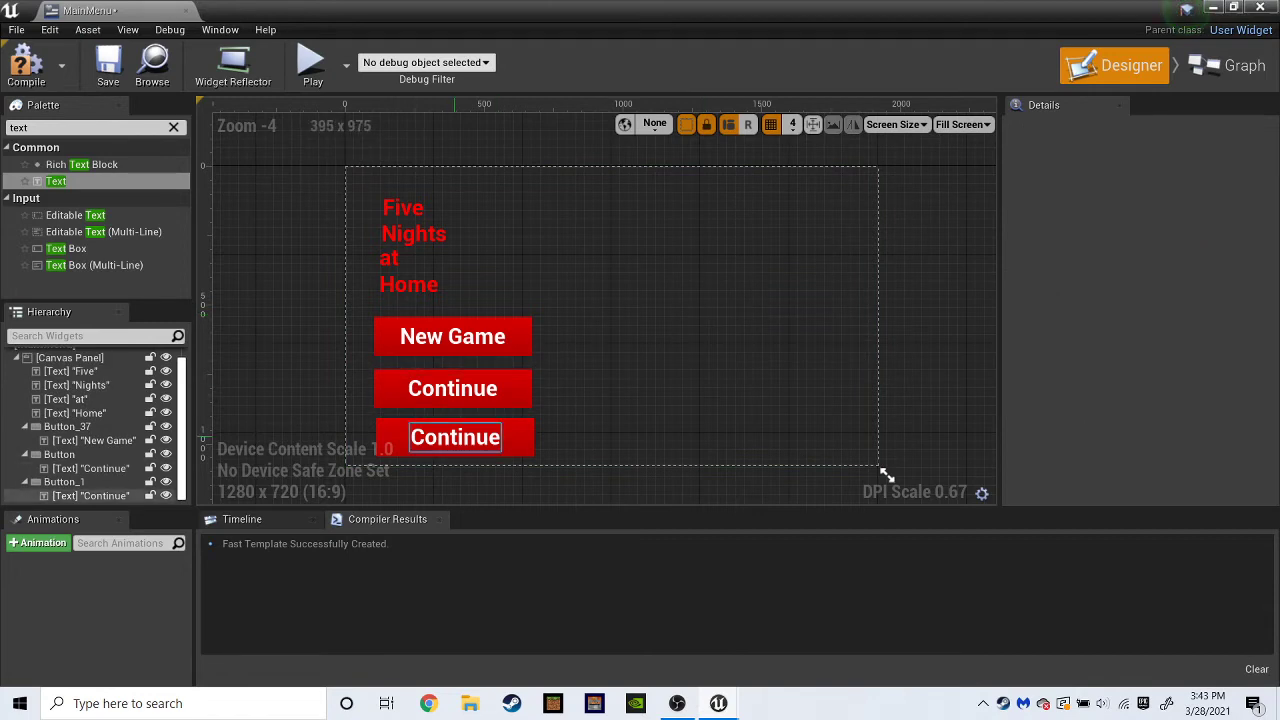
Change the text of the third button to "Quit".
left_click(455, 437)
left_click_drag(1148, 299, 1101, 299)
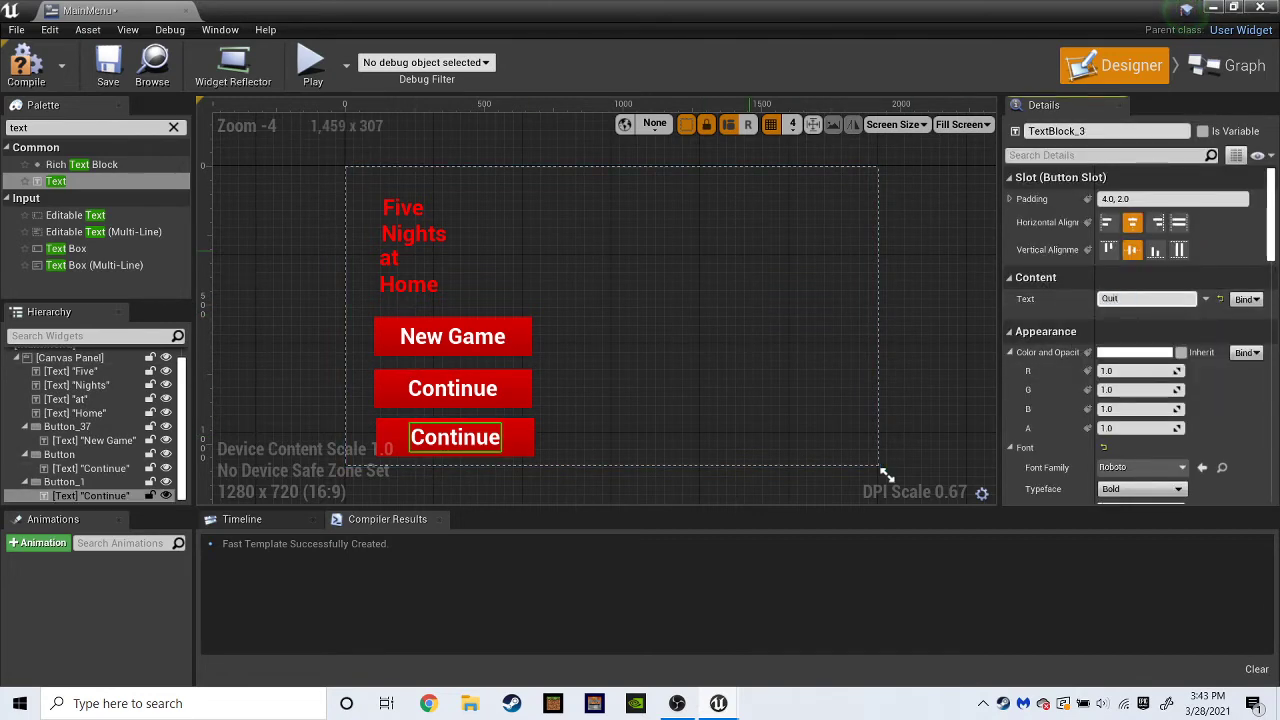
left_click(885, 474)
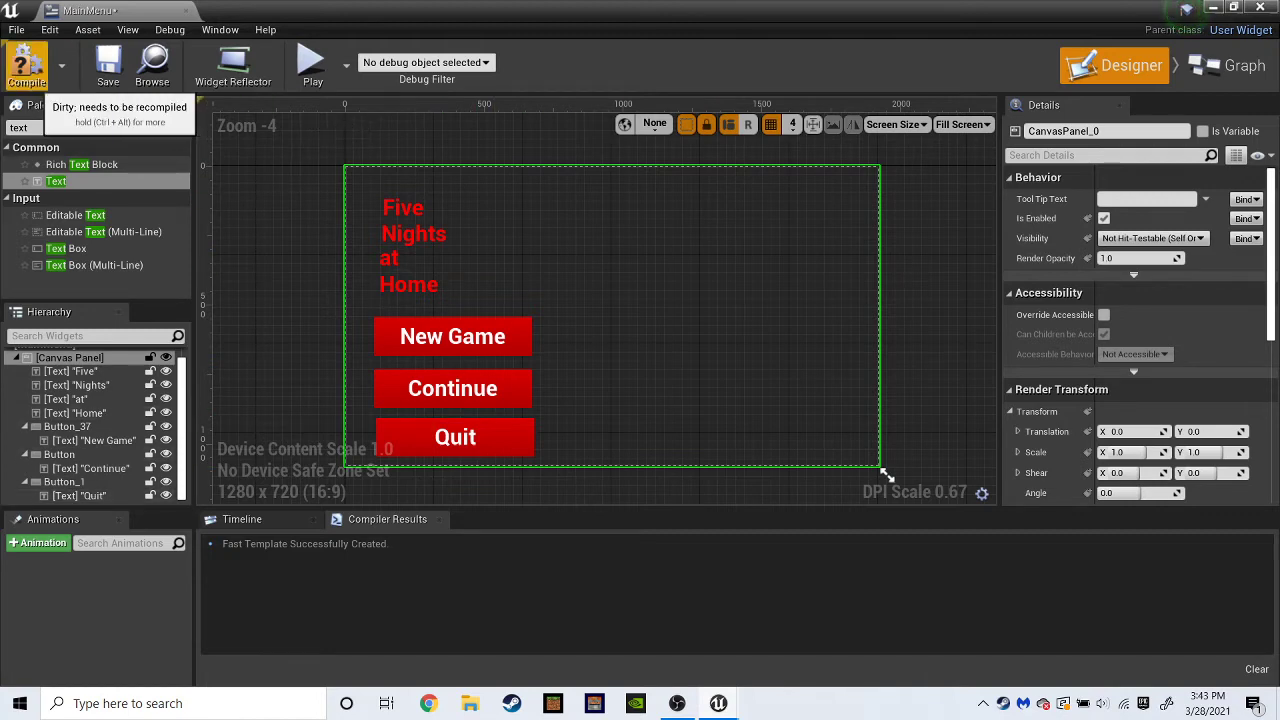
Compile and save the MainMenu widget, and close its editor.
left_click(28, 68)
left_click(106, 68)
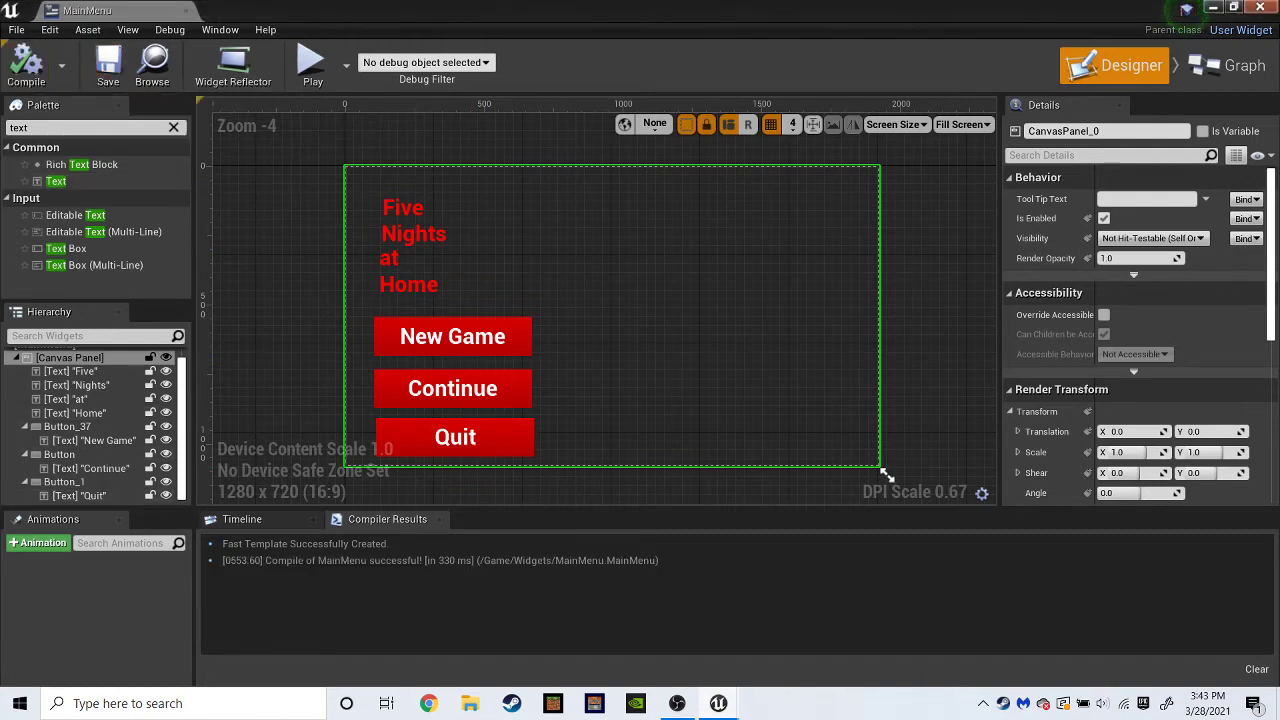
left_click(1260, 7)
Test-play the level, stop it, and delete the Third Person text from the floor.
left_click(846, 66)
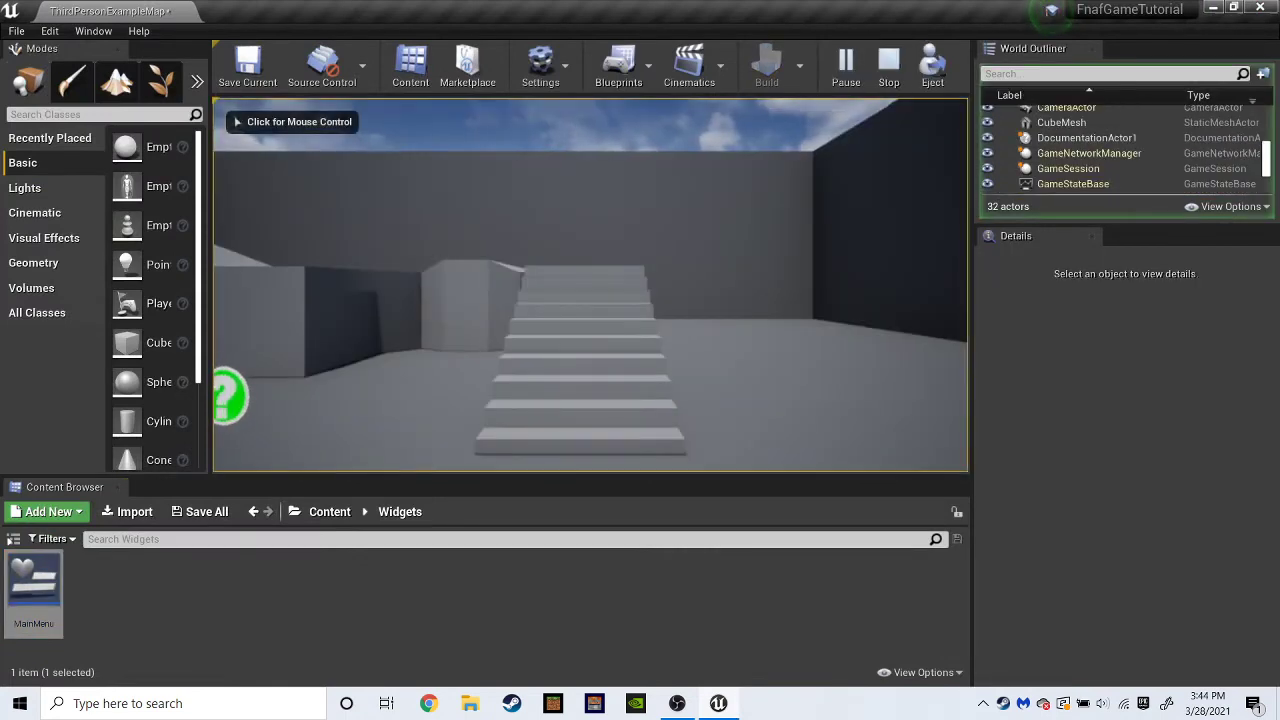
key("Escape")
scroll(590, 285, "down", 4)
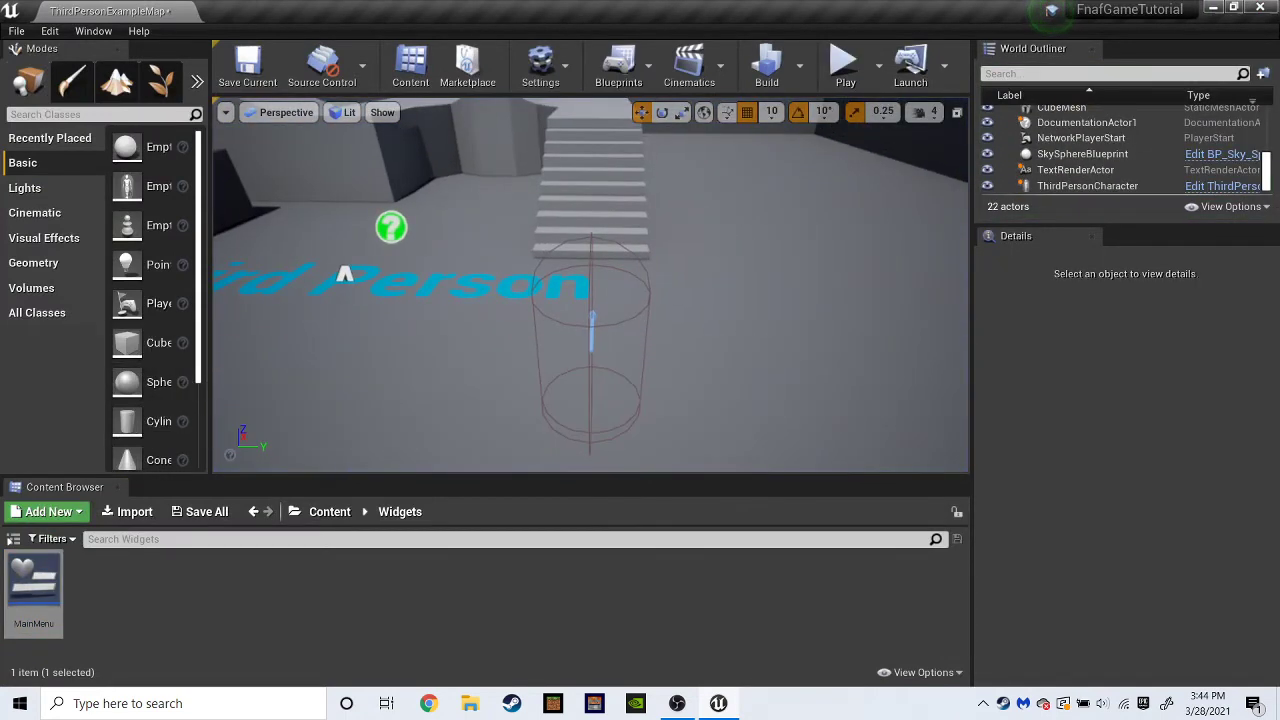
left_click(400, 284)
key("Delete")
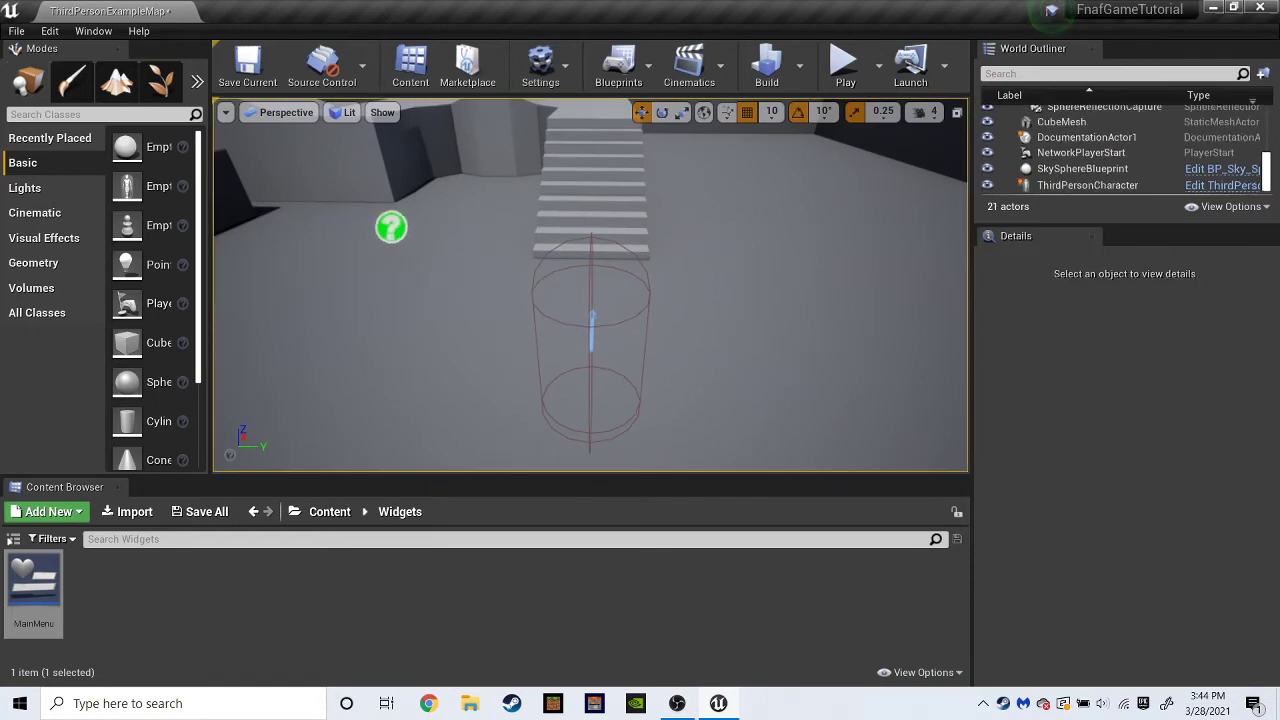
Place a basic Cube at the foot of the stairs and move the Floor along Y to 90.
left_click_drag(127, 342, 592, 265)
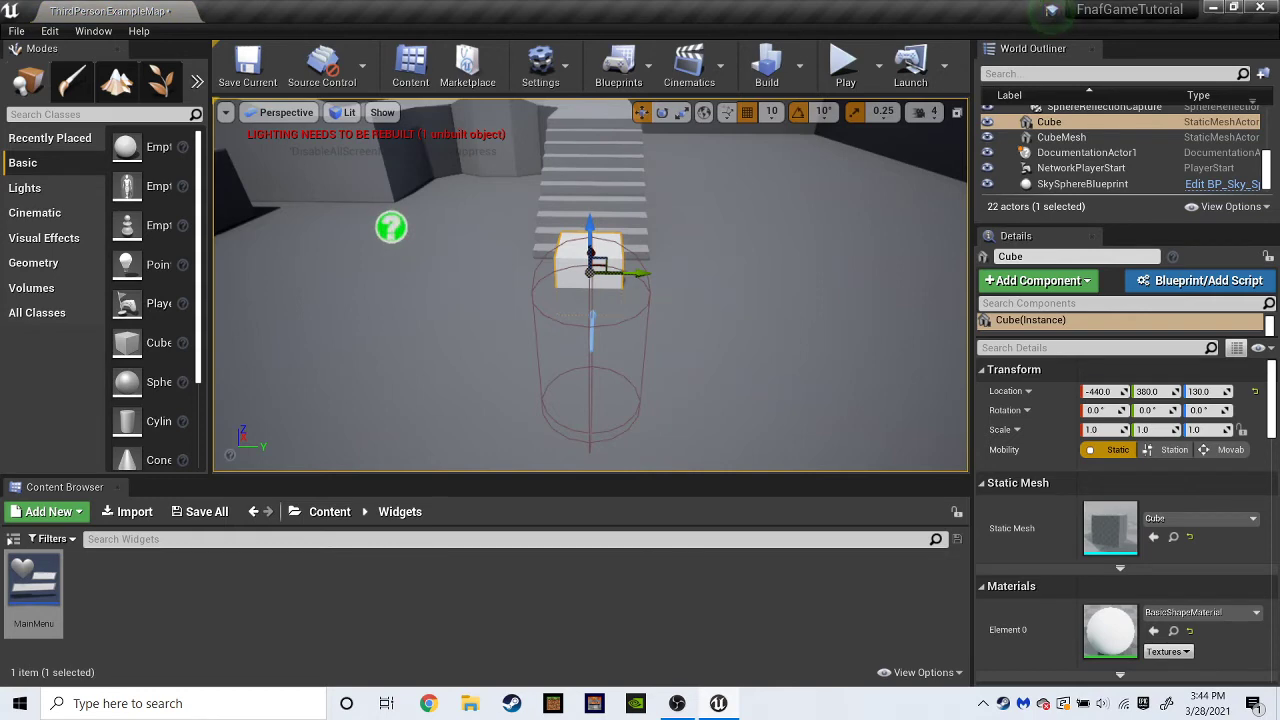
left_click(700, 325)
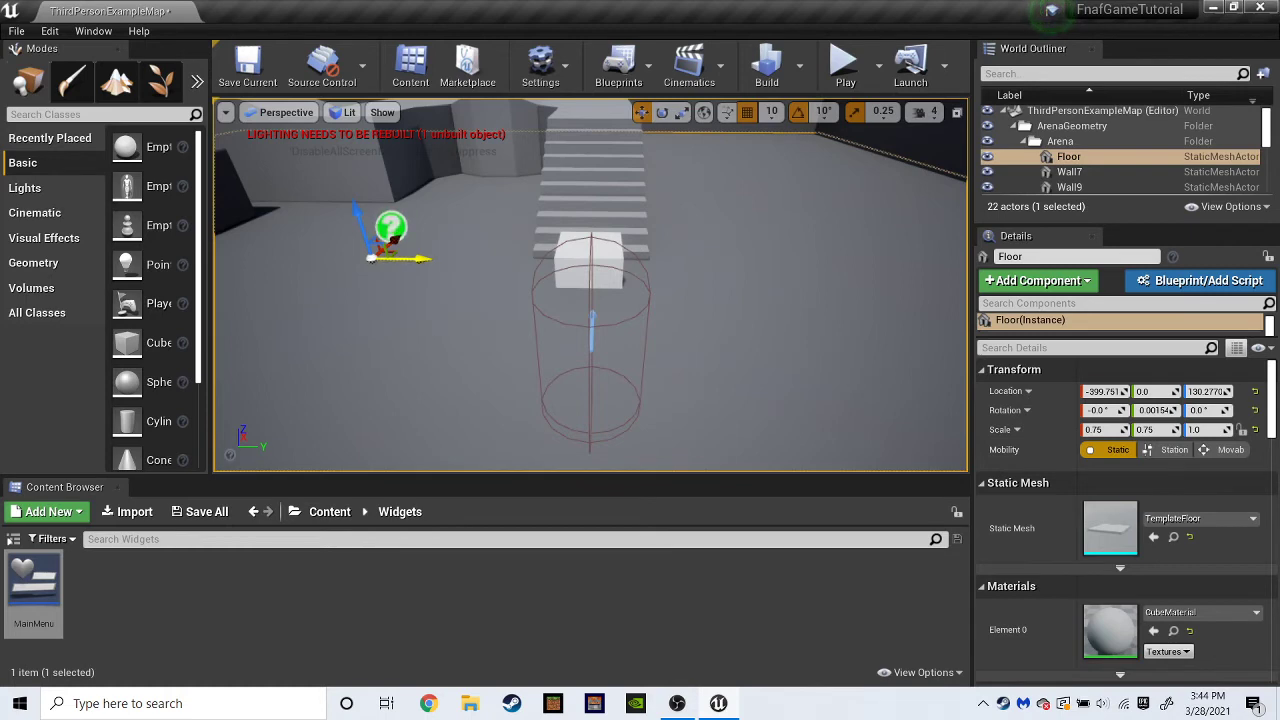
left_click_drag(418, 259, 466, 227)
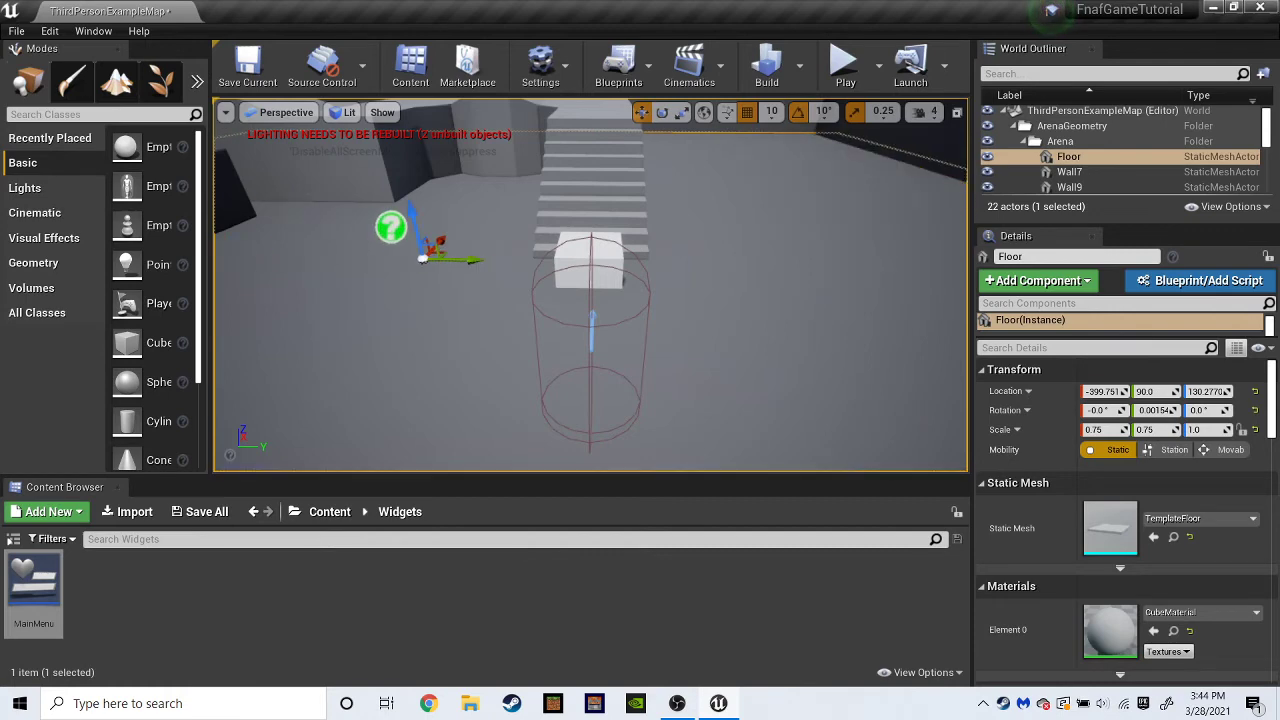
Scale the new cube into a large wall, with Y scale 11 and Z scale 8.
left_click(592, 262)
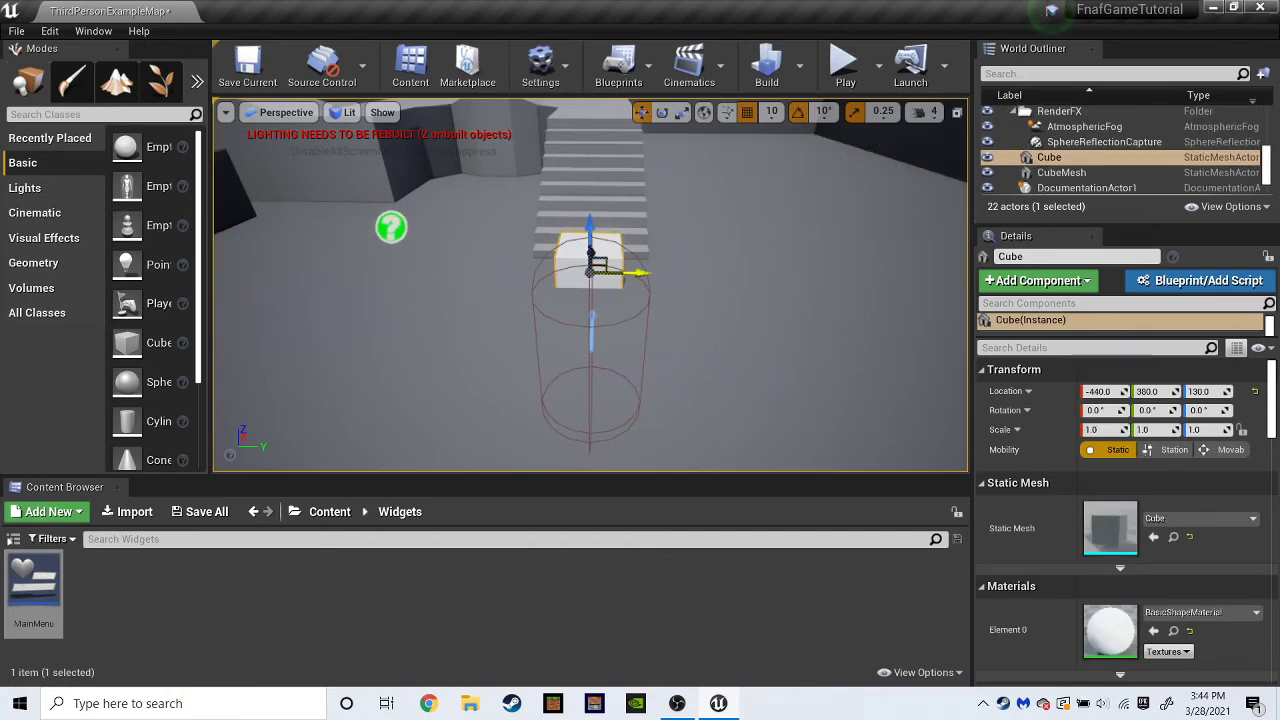
key("r")
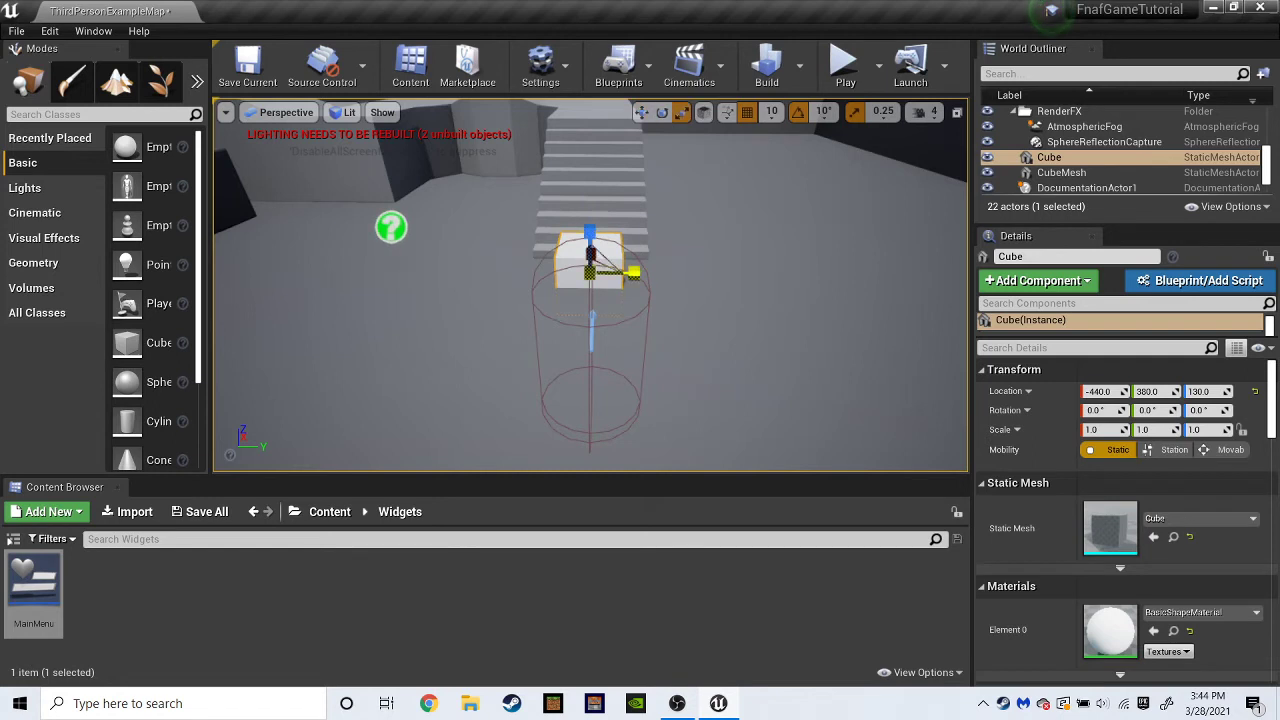
left_click_drag(633, 272, 765, 277)
left_click_drag(590, 234, 591, 100)
left_click_drag(633, 272, 712, 274)
Apply the M_LightStage_Skybox_Black material to the scaled cube.
left_click(1200, 612)
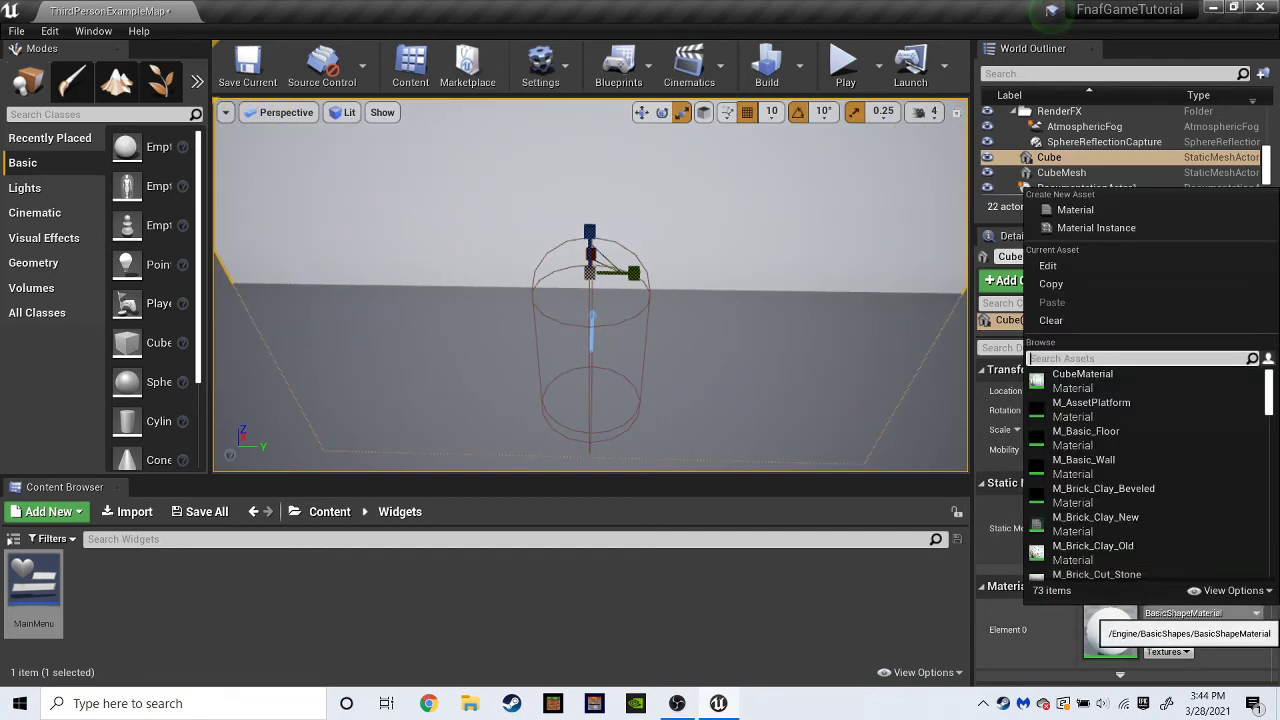
type("black")
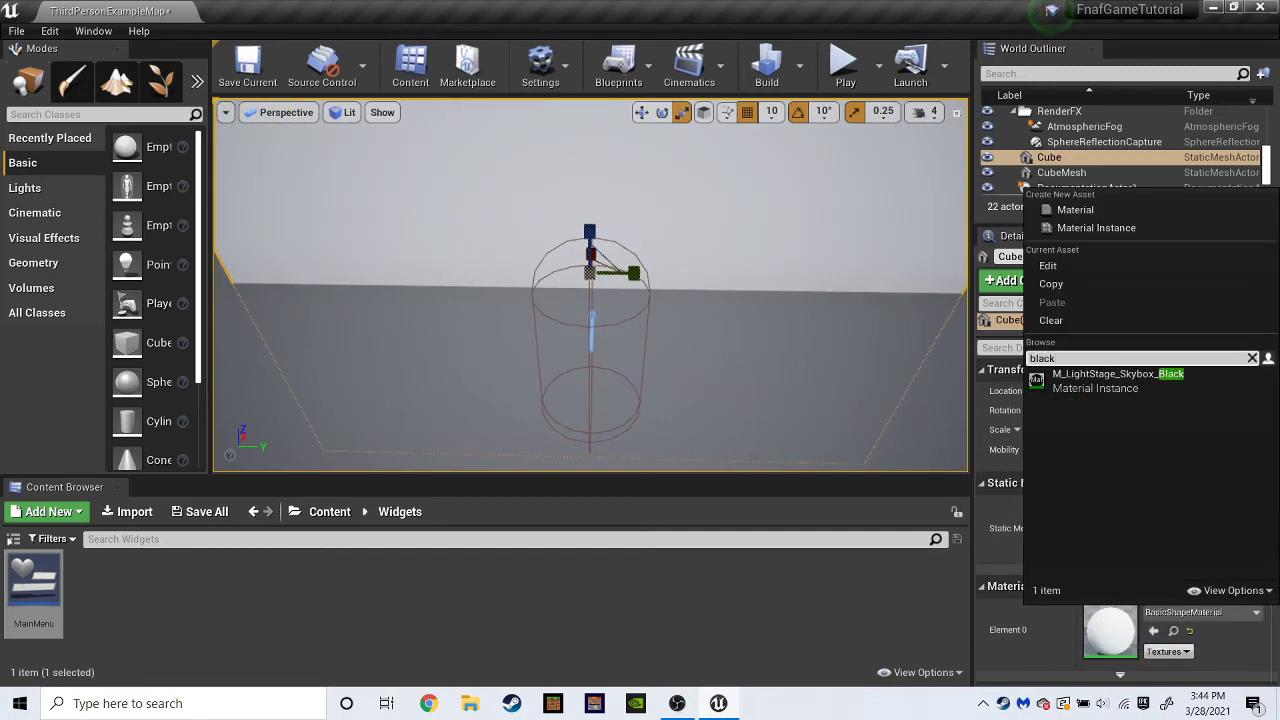
left_click(1117, 381)
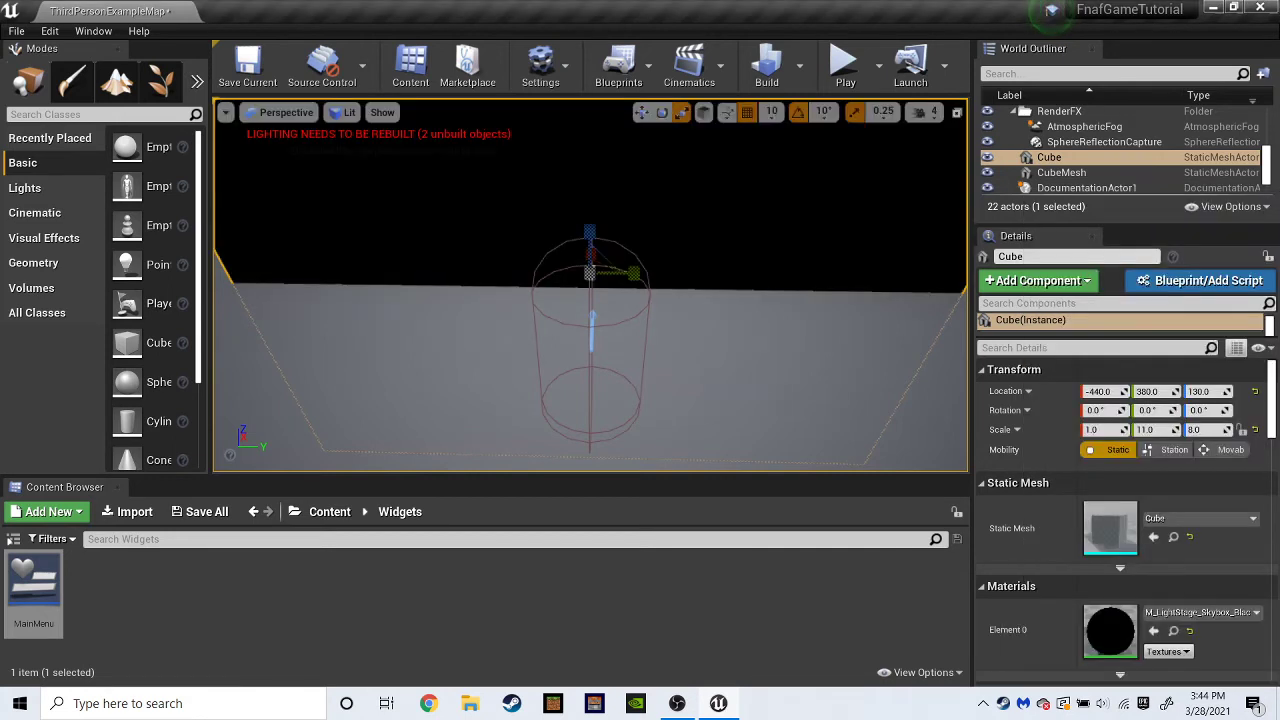
key("r")
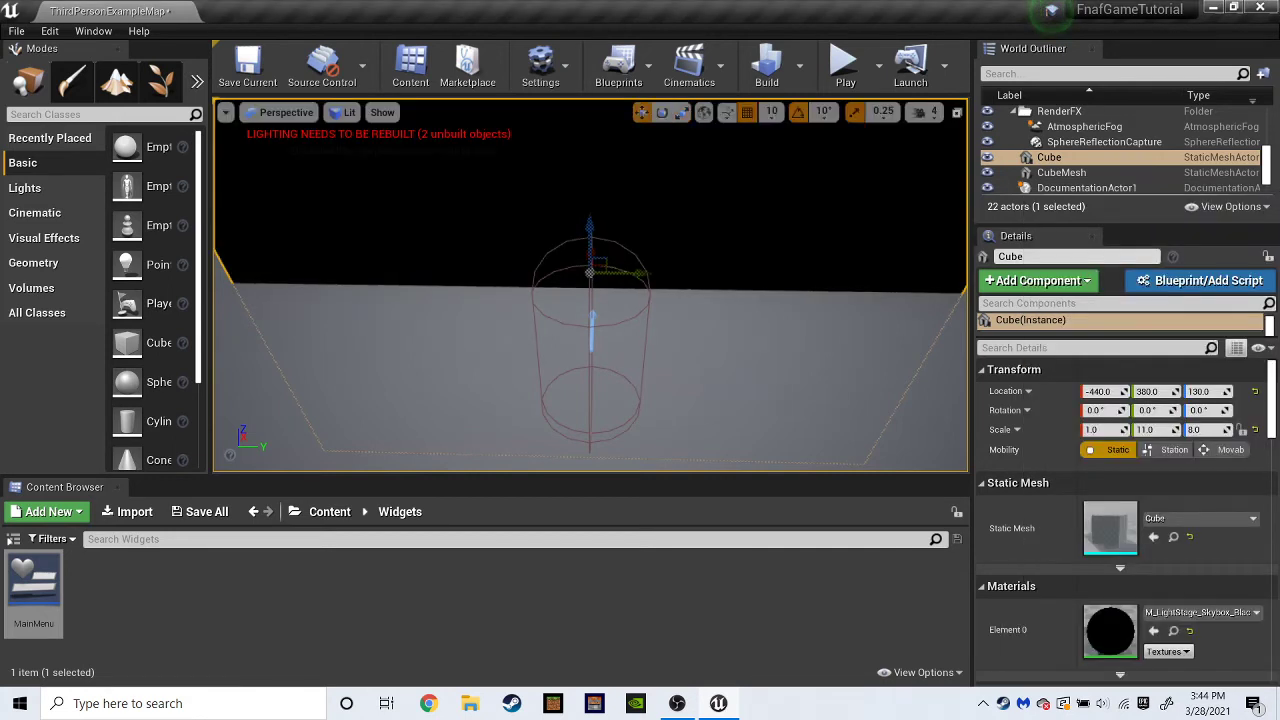
key("e")
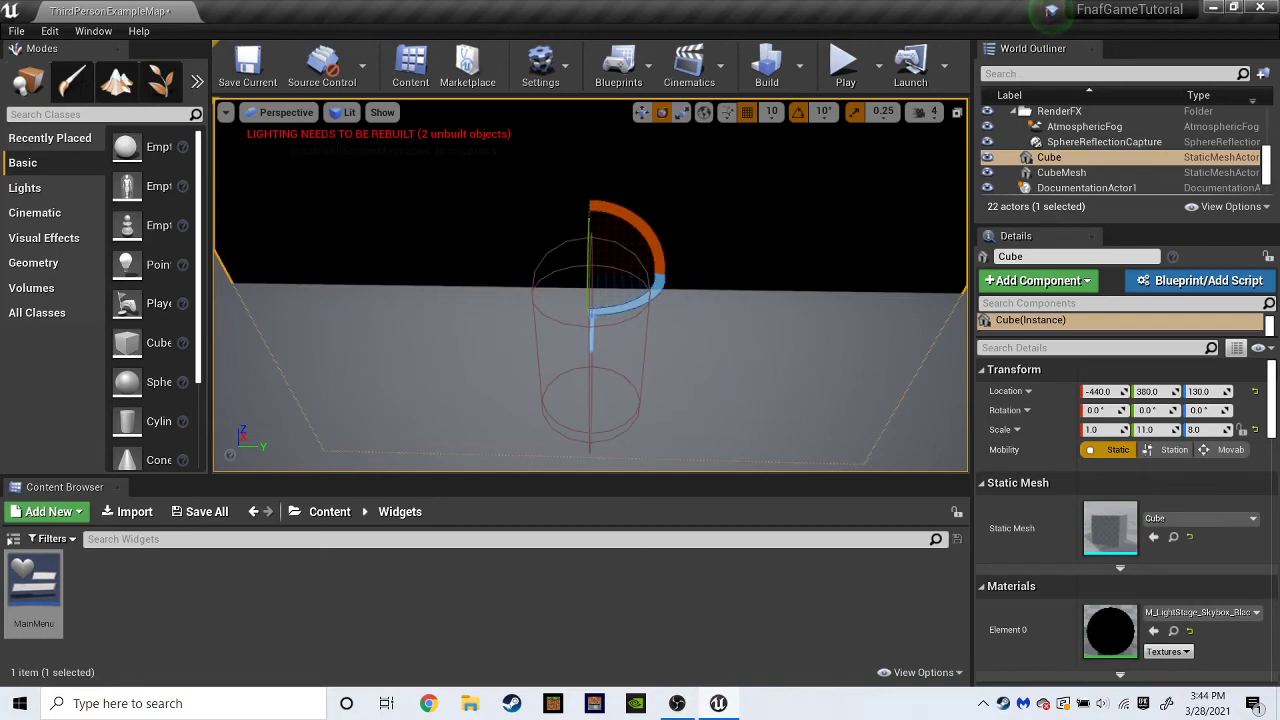
left_click(641, 113)
left_click(661, 113)
left_click(680, 113)
left_click(642, 112)
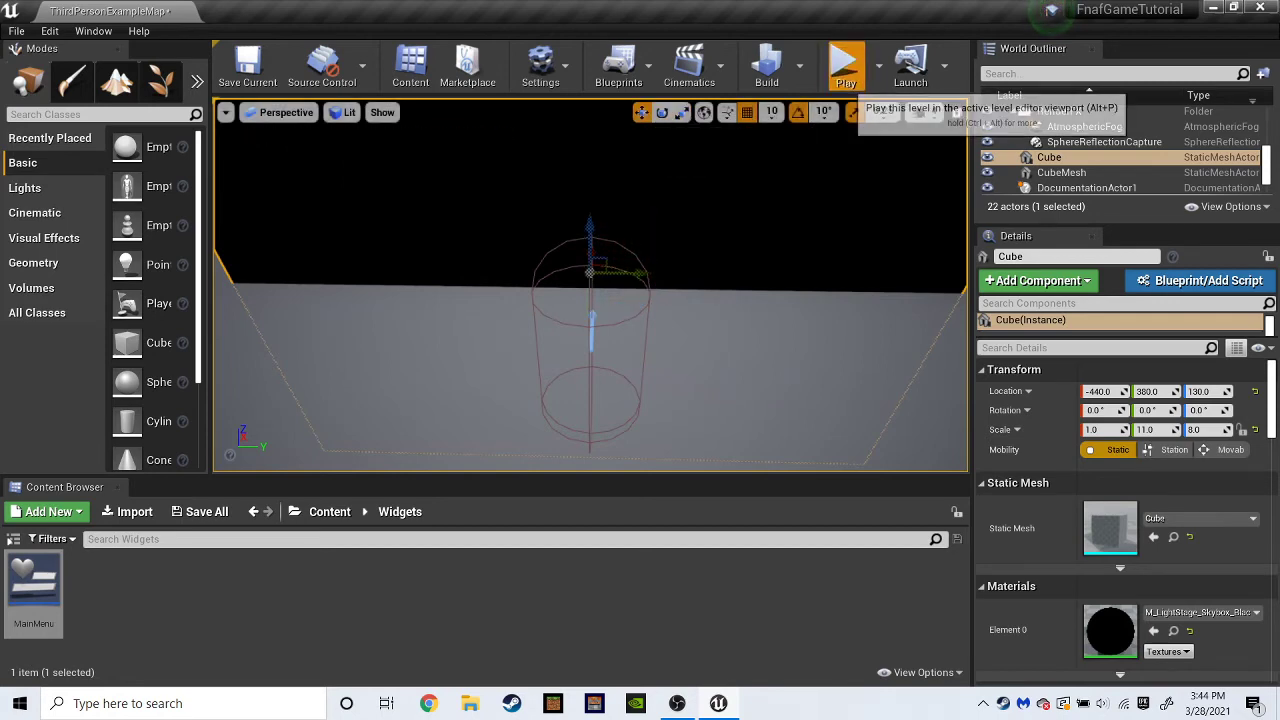
Test-play the level with the black wall in place, and stop the session.
left_click(845, 68)
key("Escape")
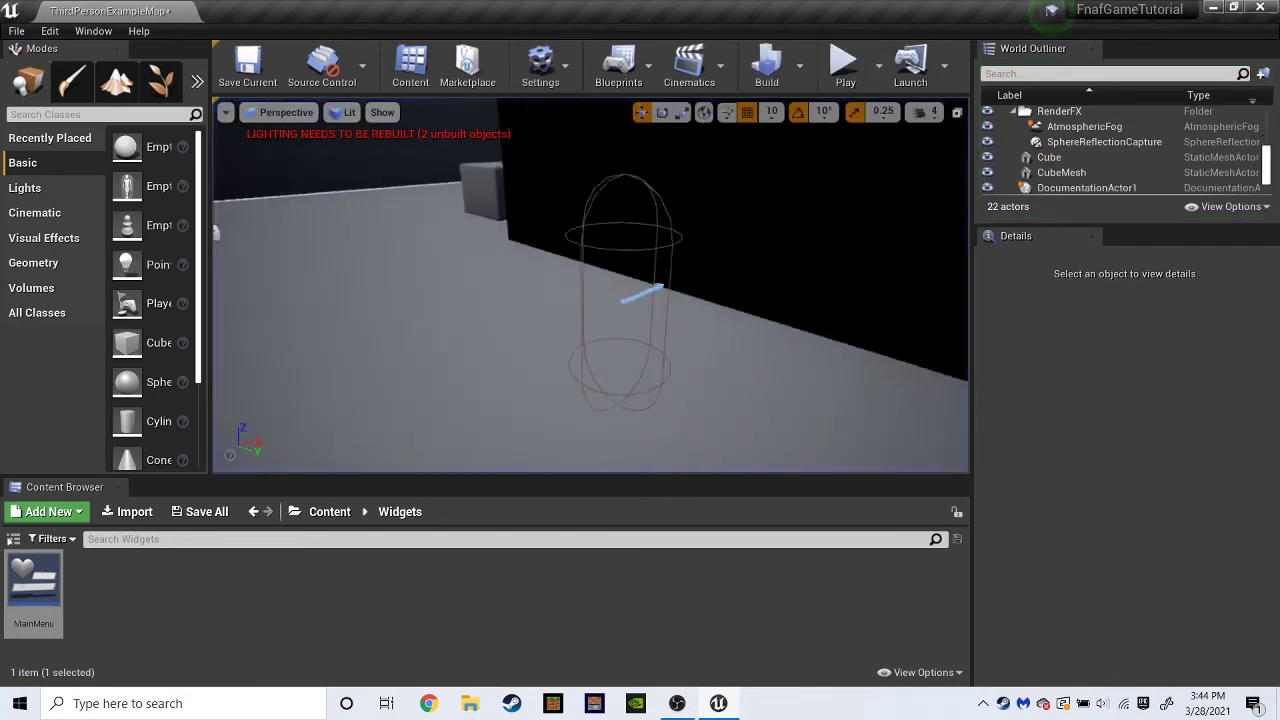
Move the ThirdPersonCharacter away from the black wall, and select the wall cube.
left_click(590, 380)
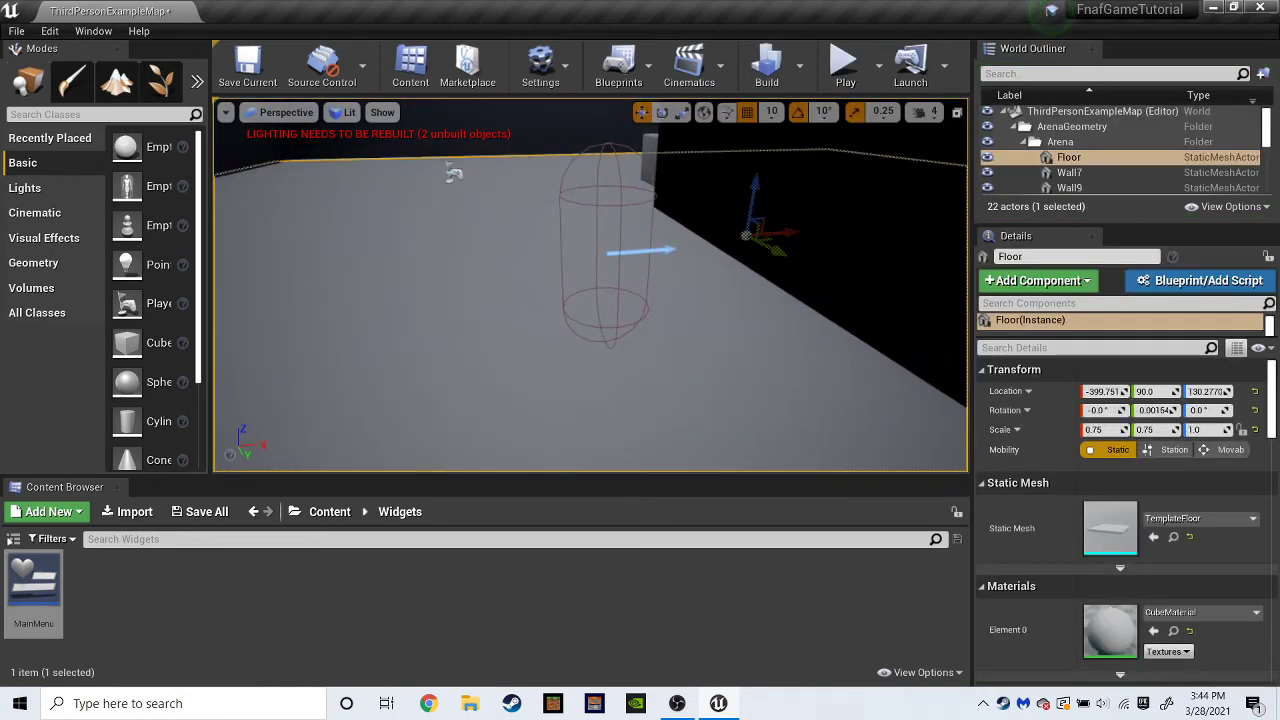
left_click(645, 251)
left_click_drag(645, 251, 462, 264)
left_click(790, 230)
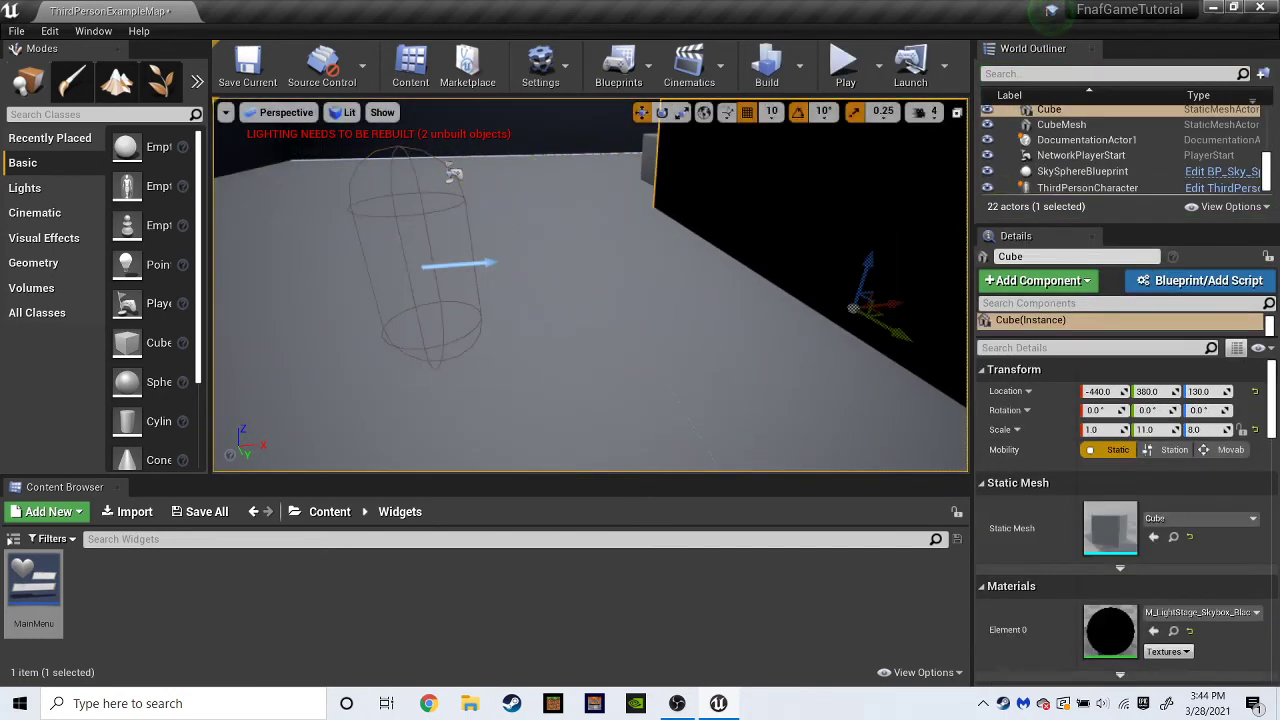
Apply the M_LightStage_Skybox_Black material to the arena floor after a brief test play.
left_click(845, 66)
key("Escape")
left_click(600, 450)
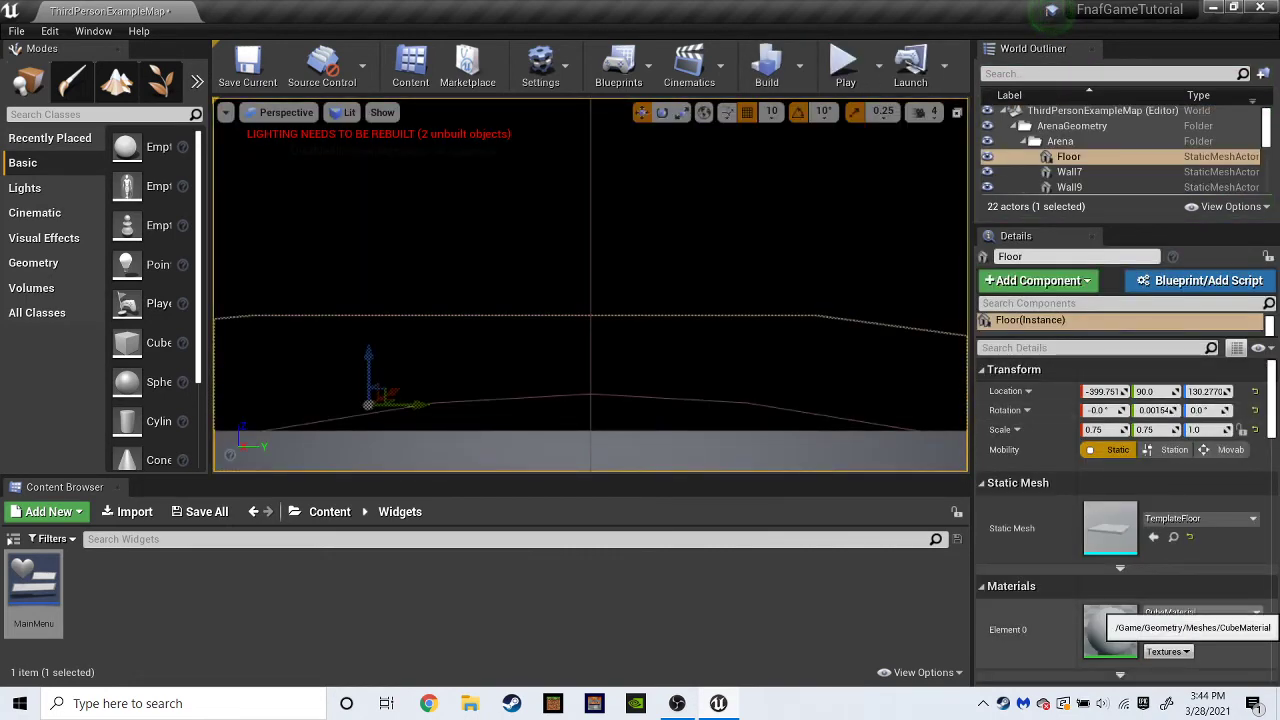
left_click(790, 280)
left_click(790, 450)
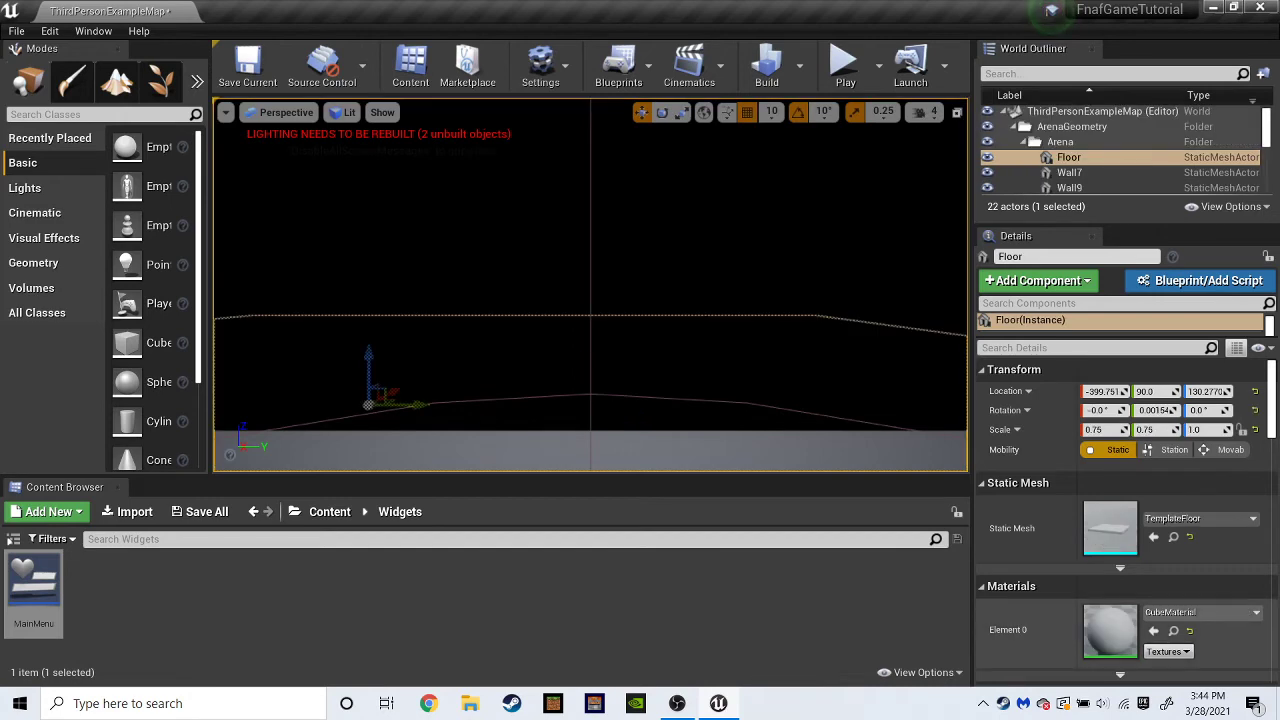
left_click(1200, 612)
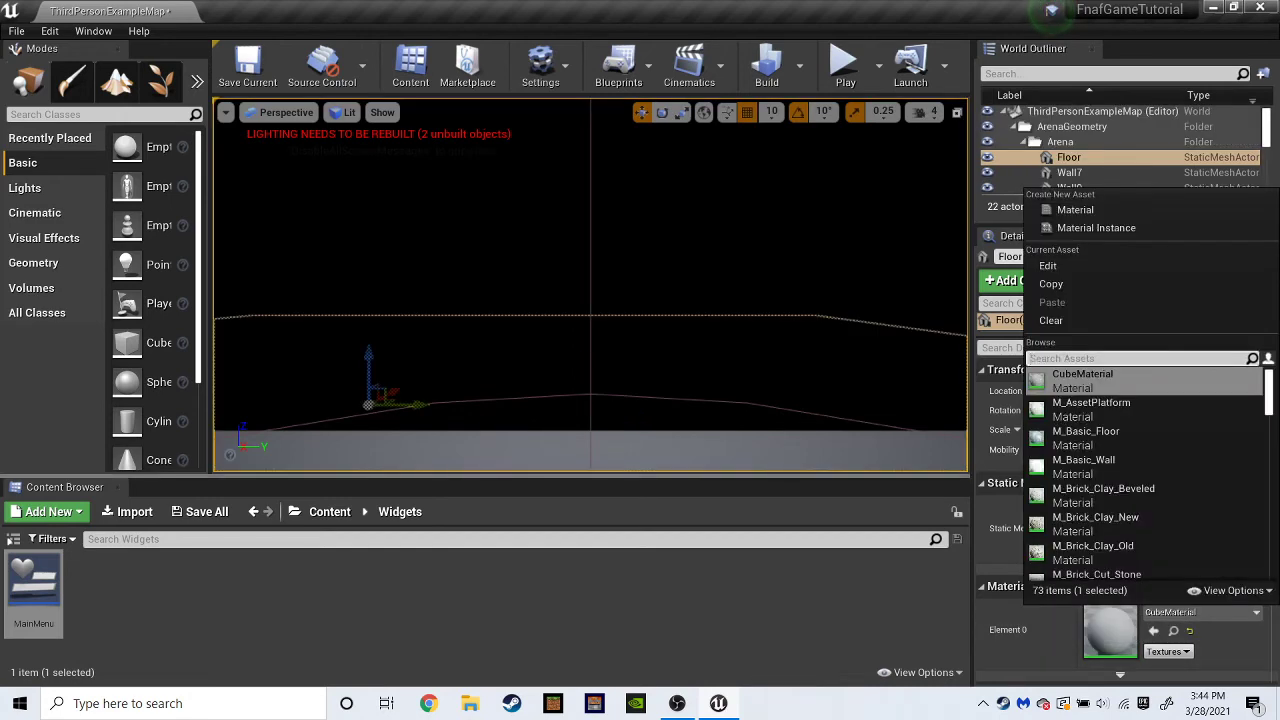
left_click(1090, 376)
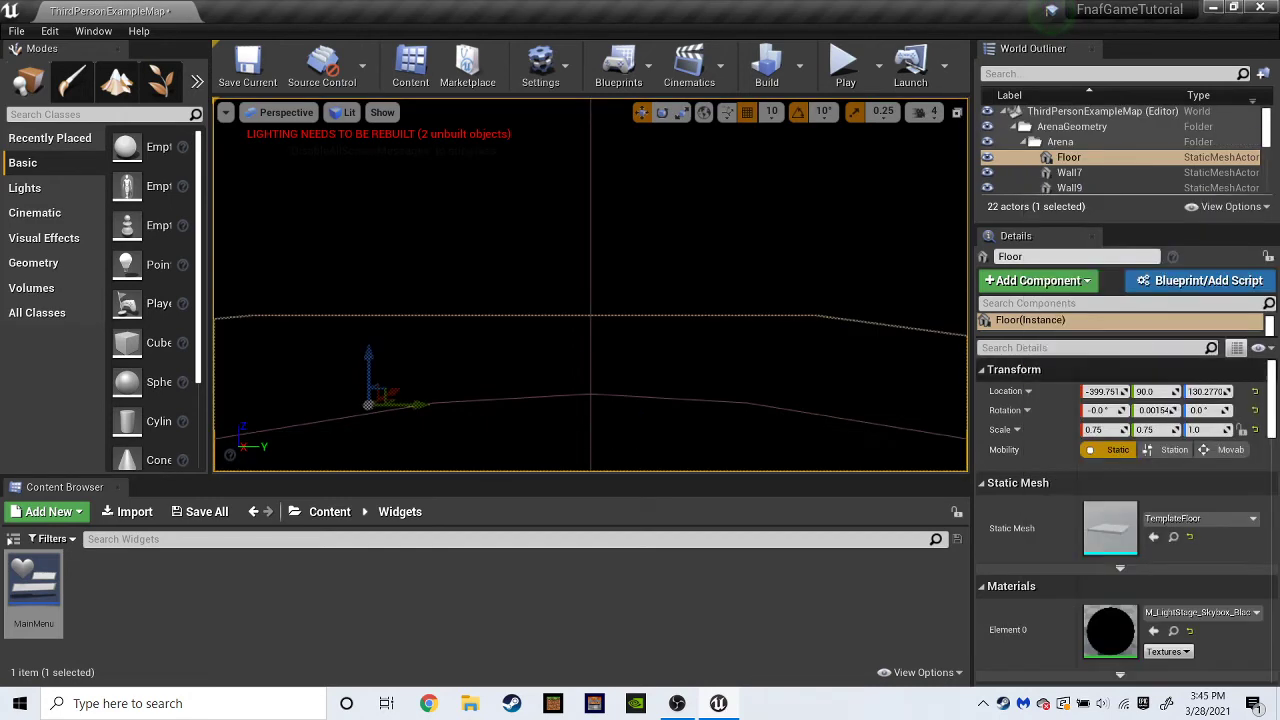
Test-play the level with the black floor, look around the scene, and stop the session.
left_click(846, 66)
left_click(790, 240)
key("w")
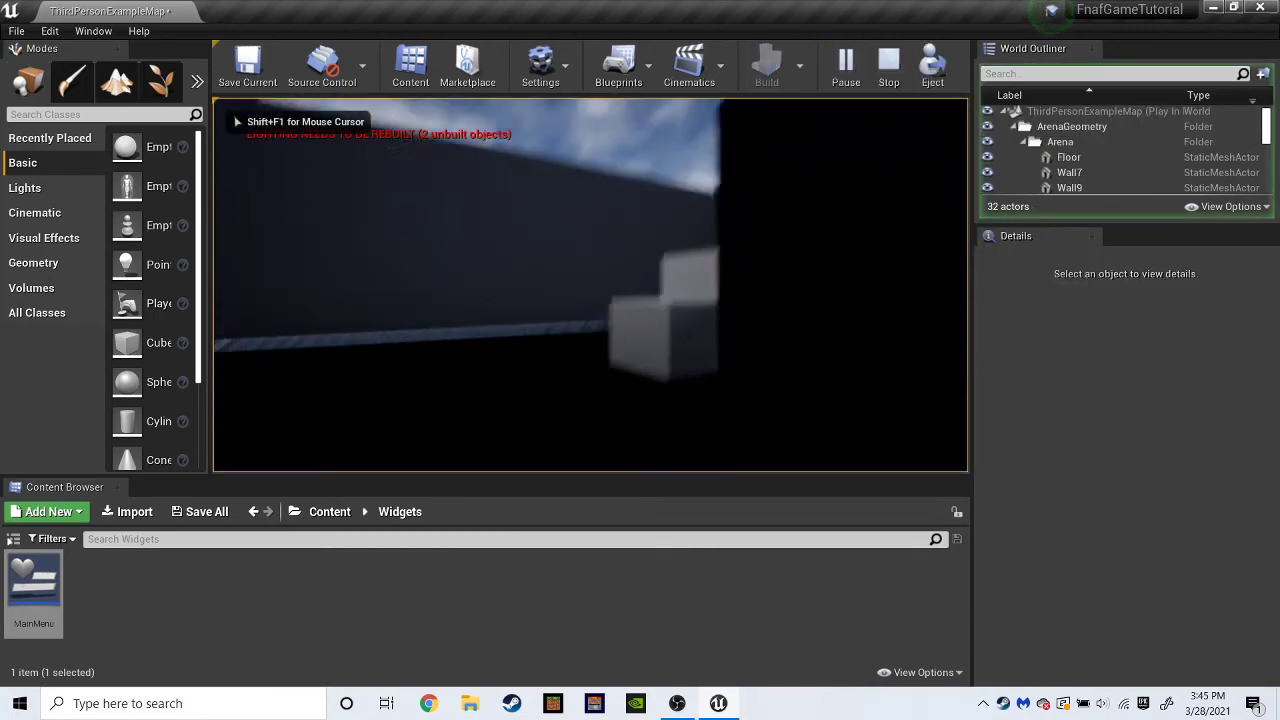
key("s")
key("Escape")
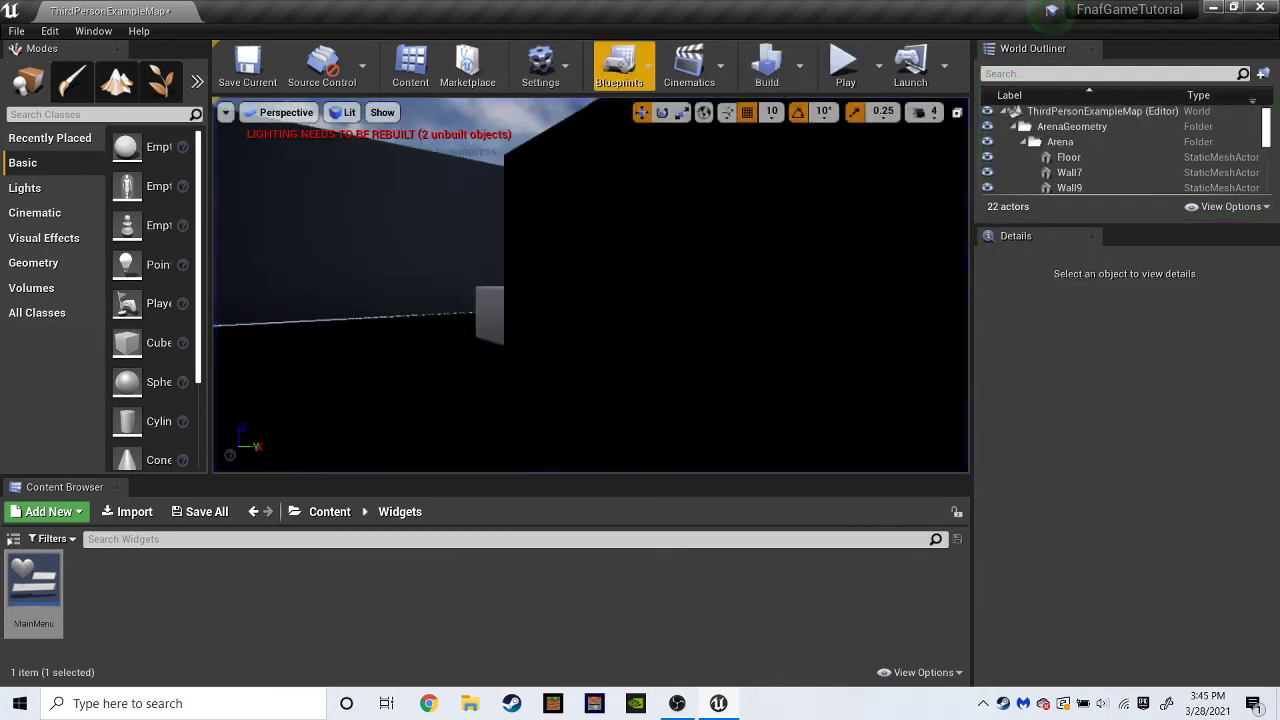
Open the Level Blueprint of ThirdPersonExampleMap and add an Event BeginPlay node to its Event Graph.
left_click(618, 65)
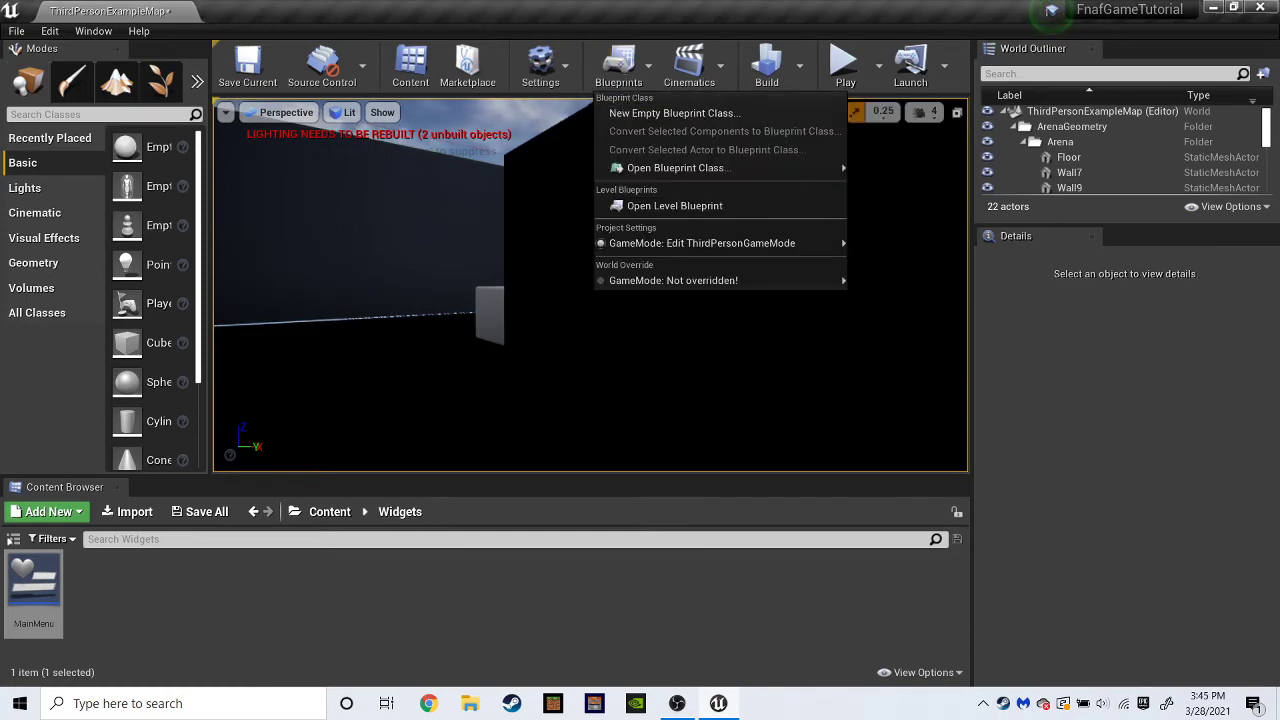
left_click(700, 205)
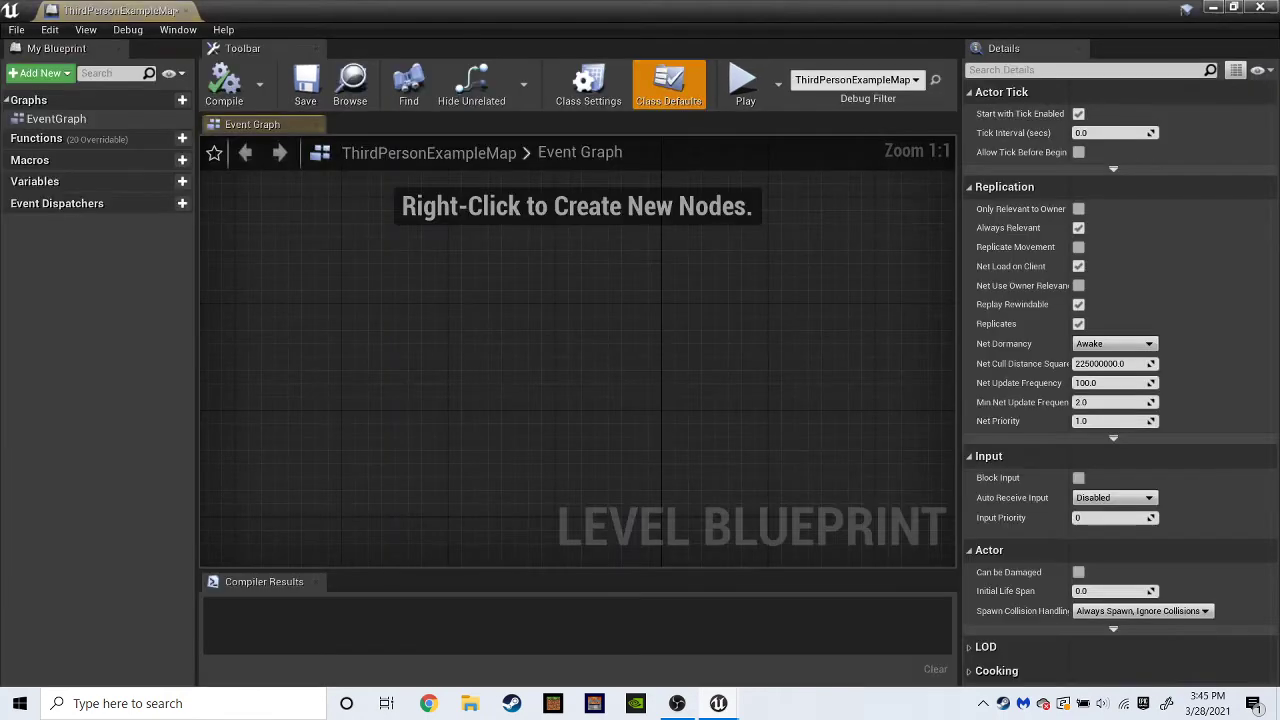
right_click(489, 299)
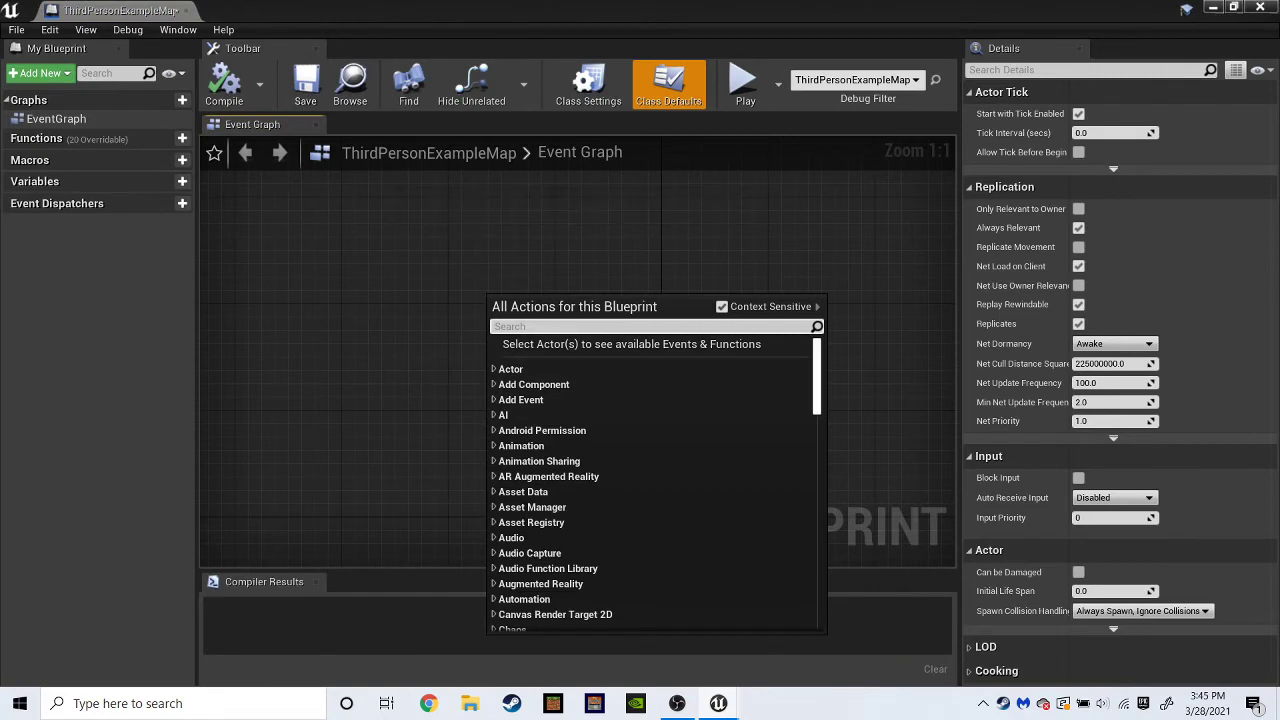
type("eventbegin")
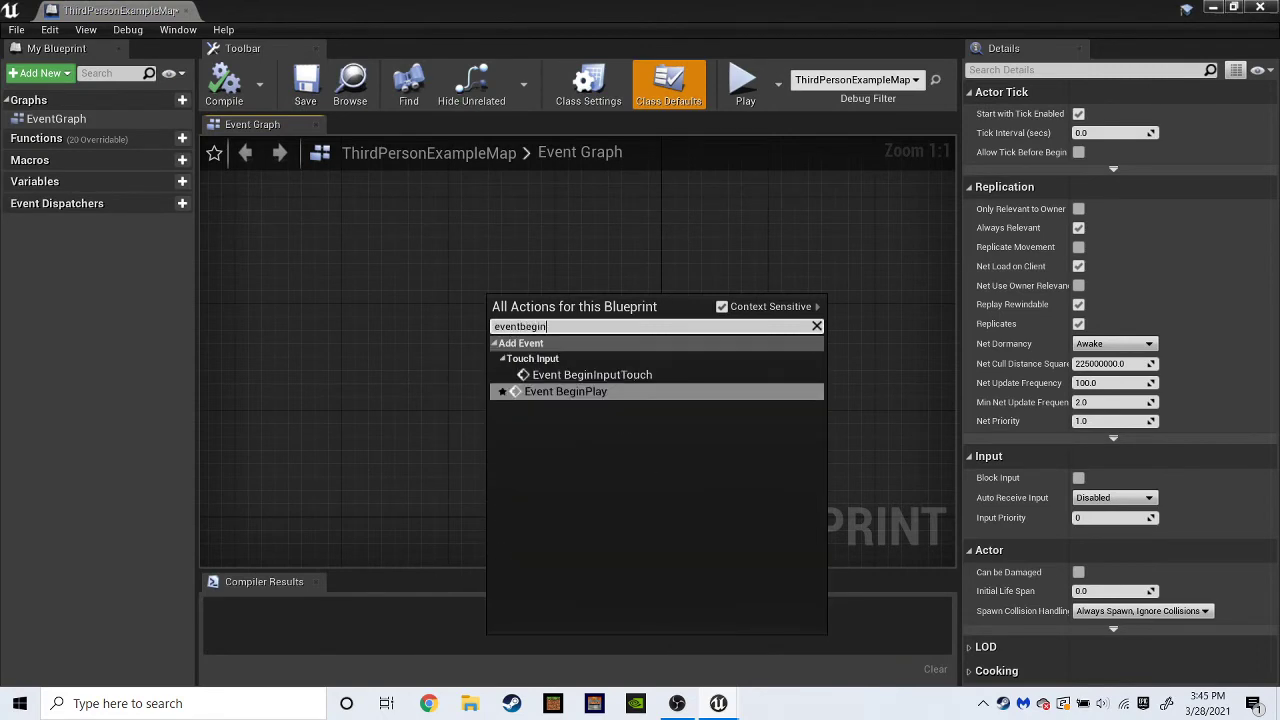
key("Return")
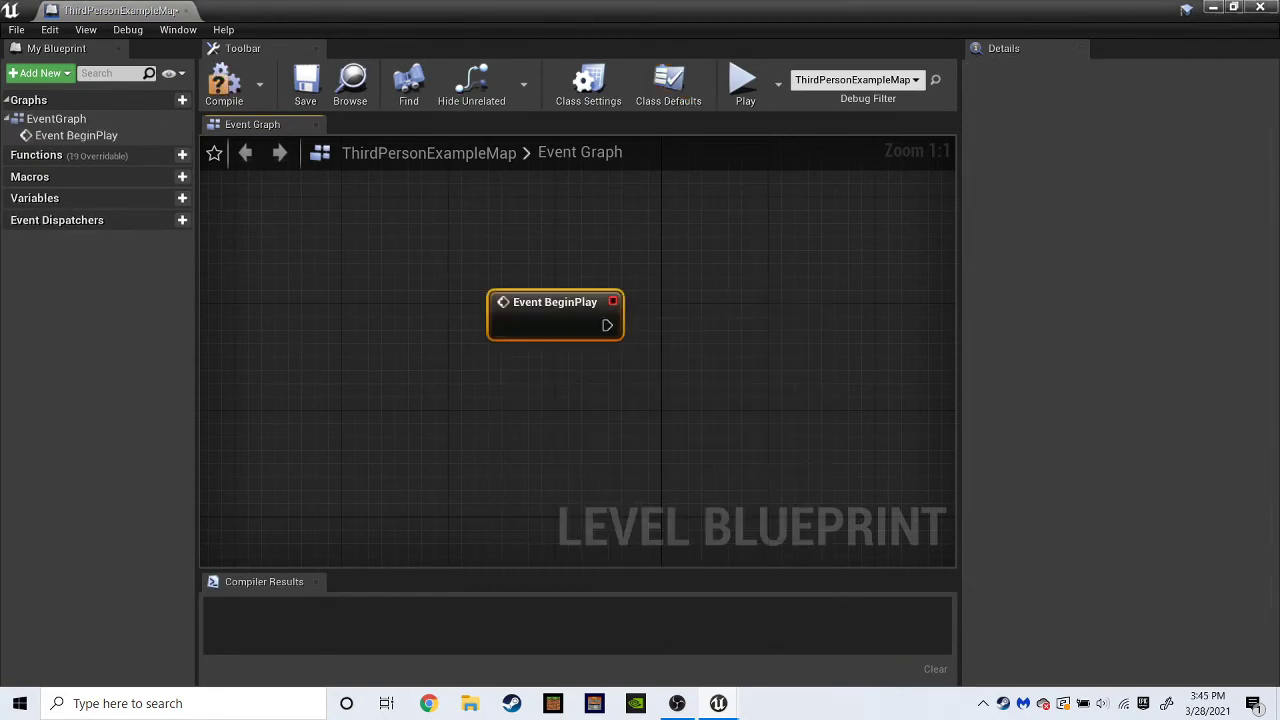
right_click_drag(638, 343, 436, 415)
Close the Level Blueprint and test-play the level to check mouse behaviour at the start of the game.
left_click(1262, 7)
left_click(845, 65)
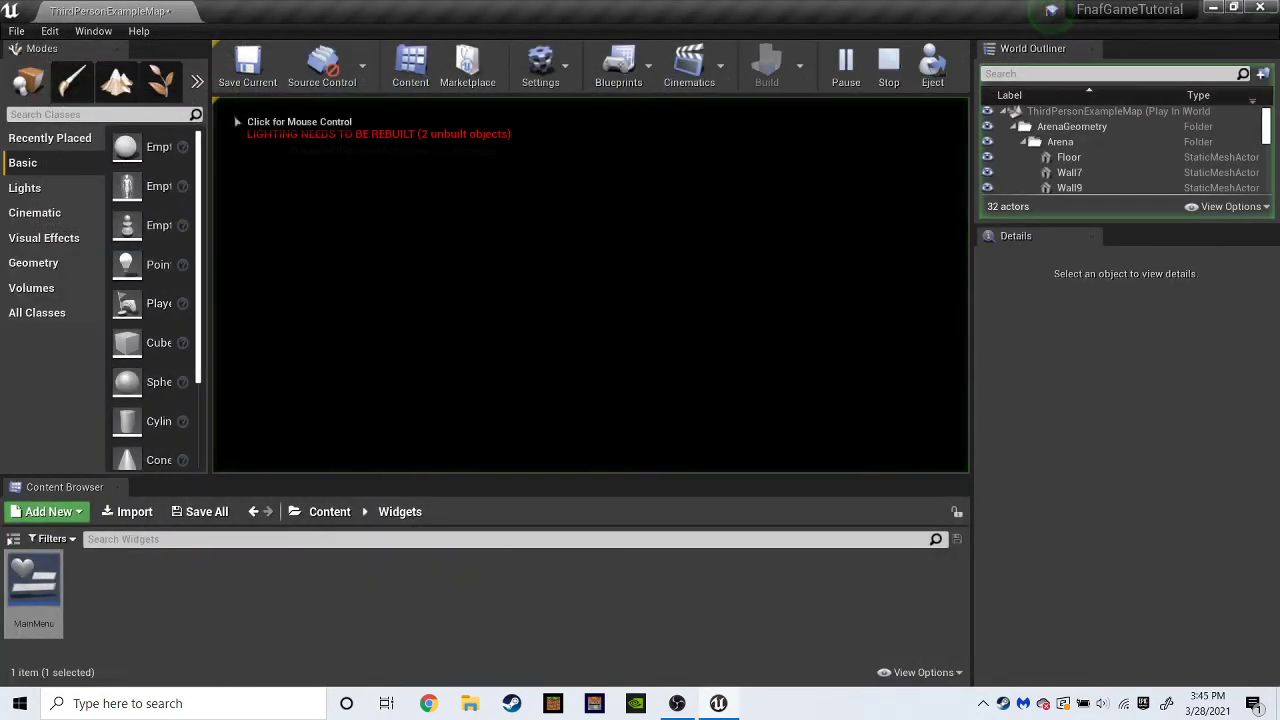
key("Escape")
left_click(618, 65)
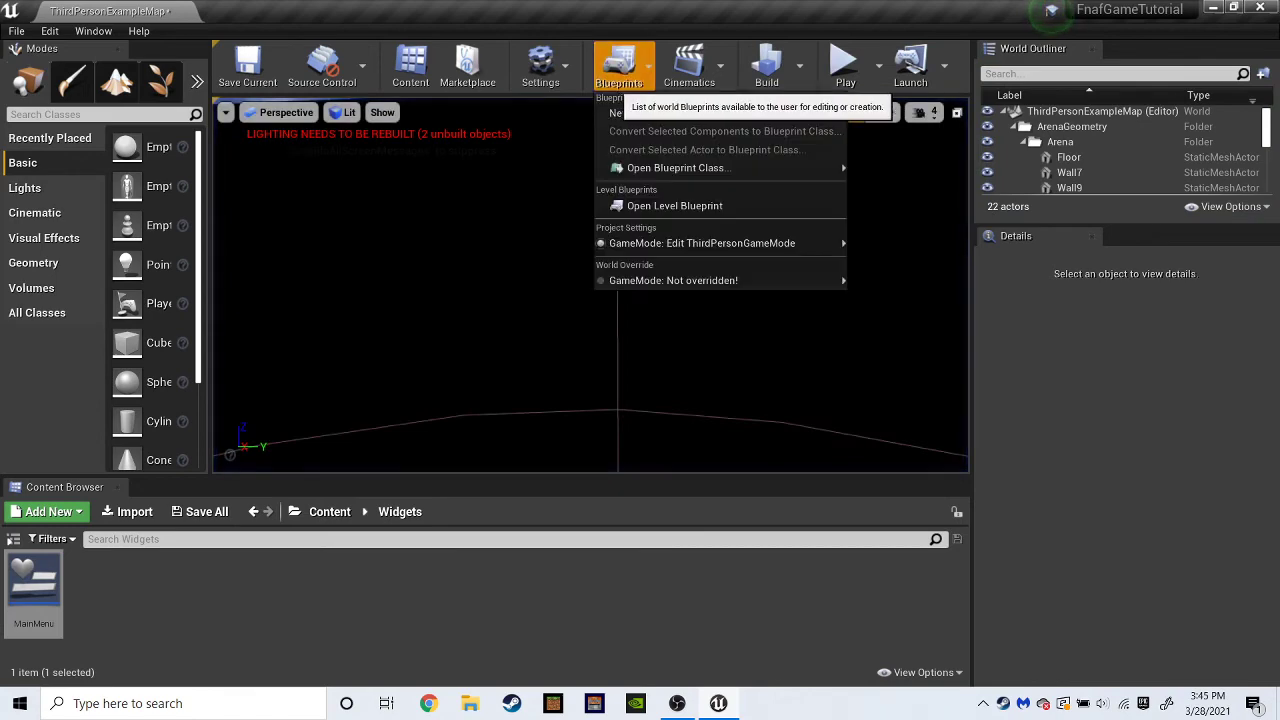
left_click(845, 65)
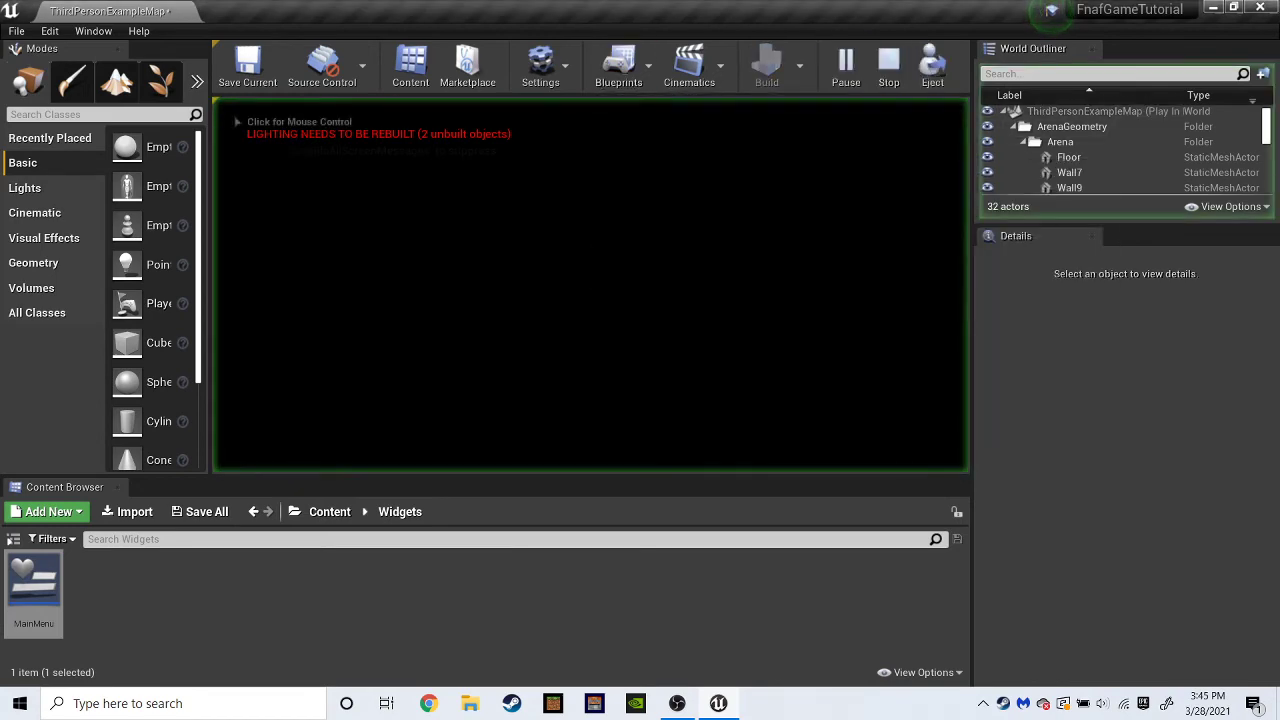
key("Escape")
Reopen the Level Blueprint and add a Set Show Mouse Cursor node, with context-sensitive filtering turned off.
left_click(618, 65)
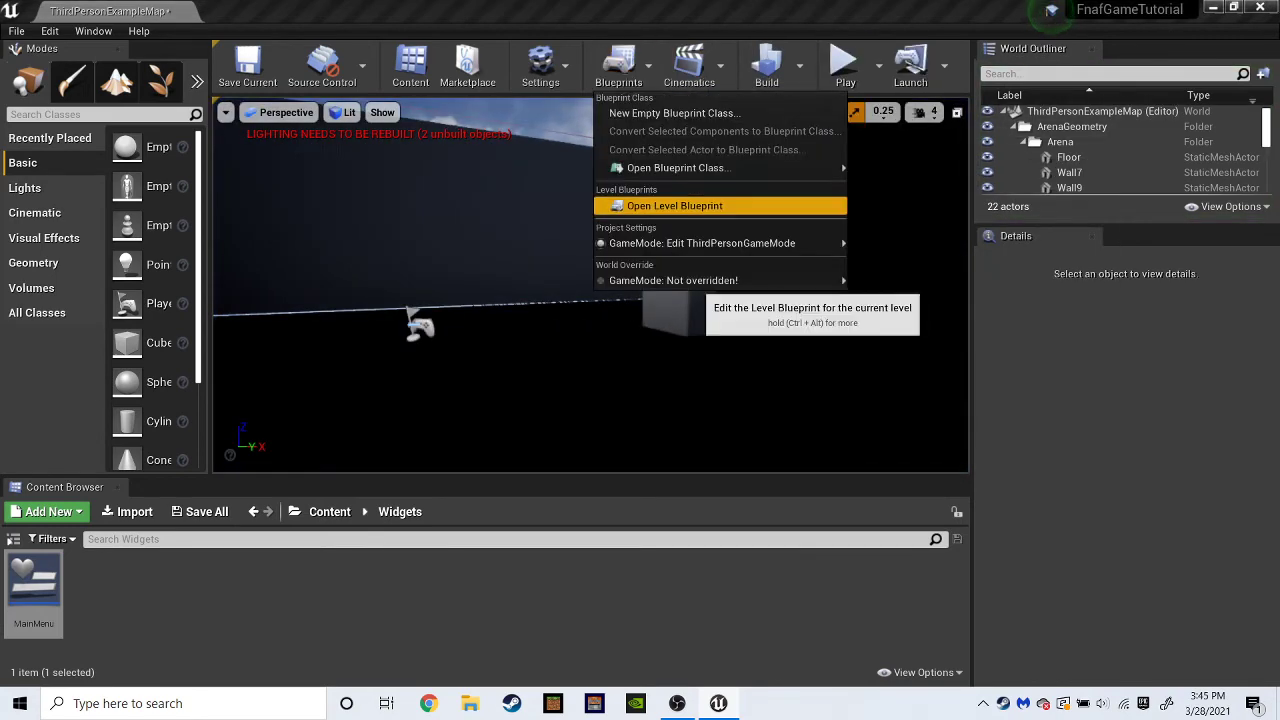
left_click(685, 204)
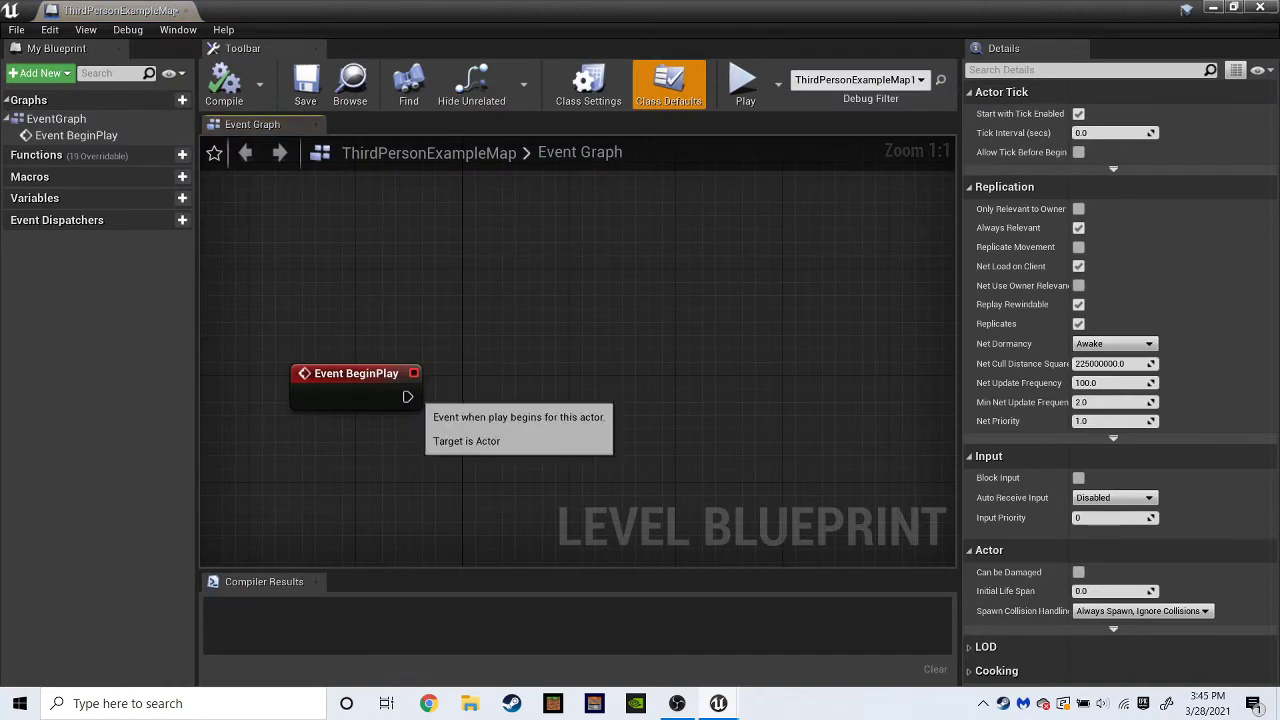
right_click(512, 338)
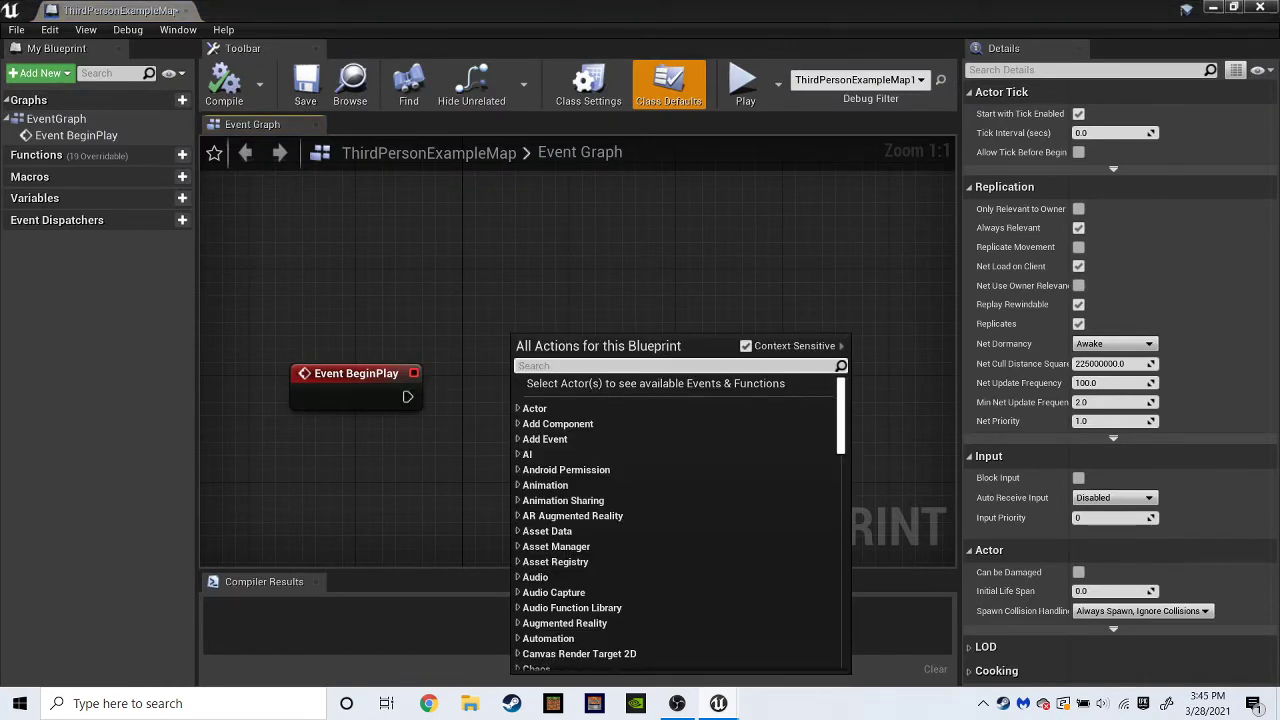
type("setshowmouse")
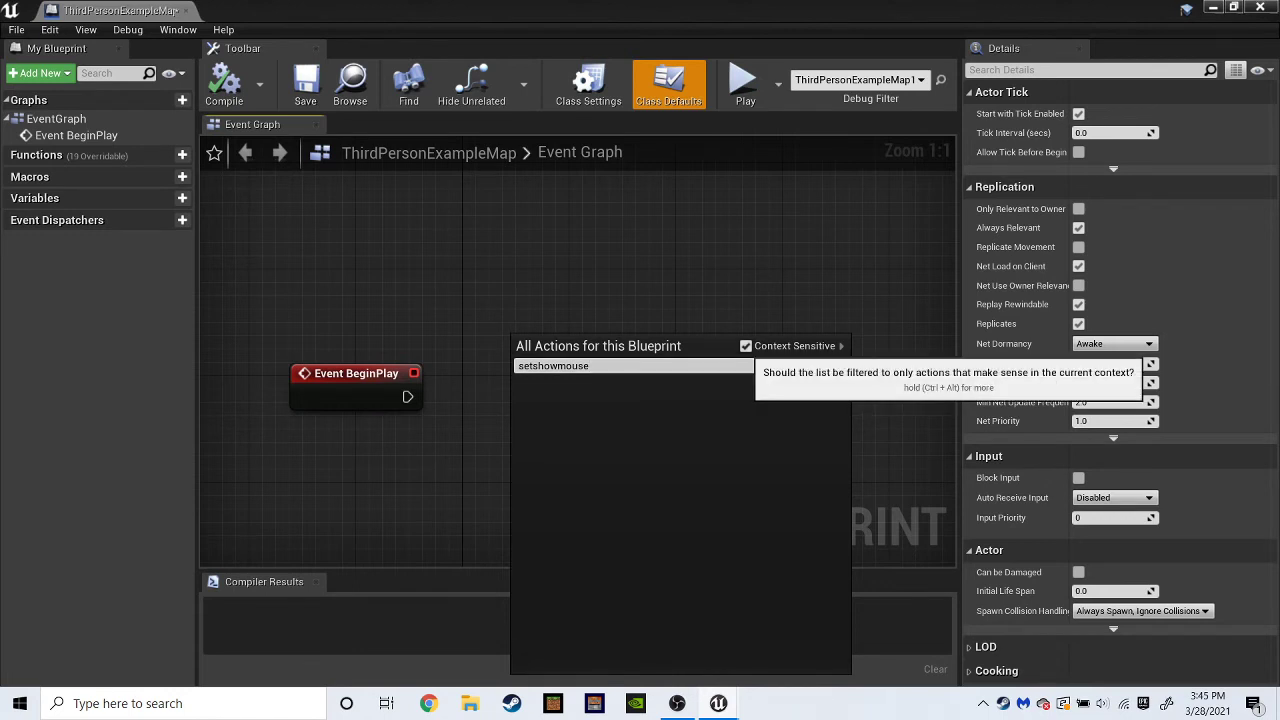
left_click(746, 346)
key("Return")
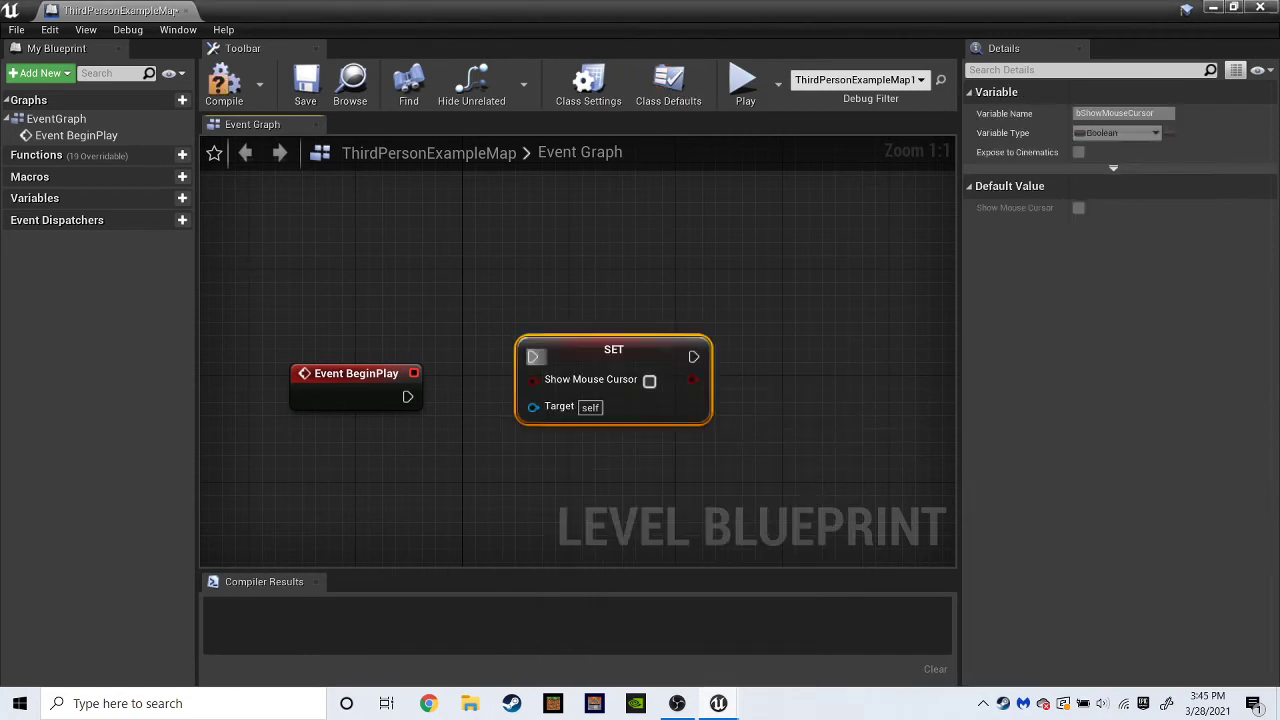
Connect Event BeginPlay to the SET node, enable Show Mouse Cursor on it, and compile the blueprint.
left_click_drag(533, 357, 408, 397)
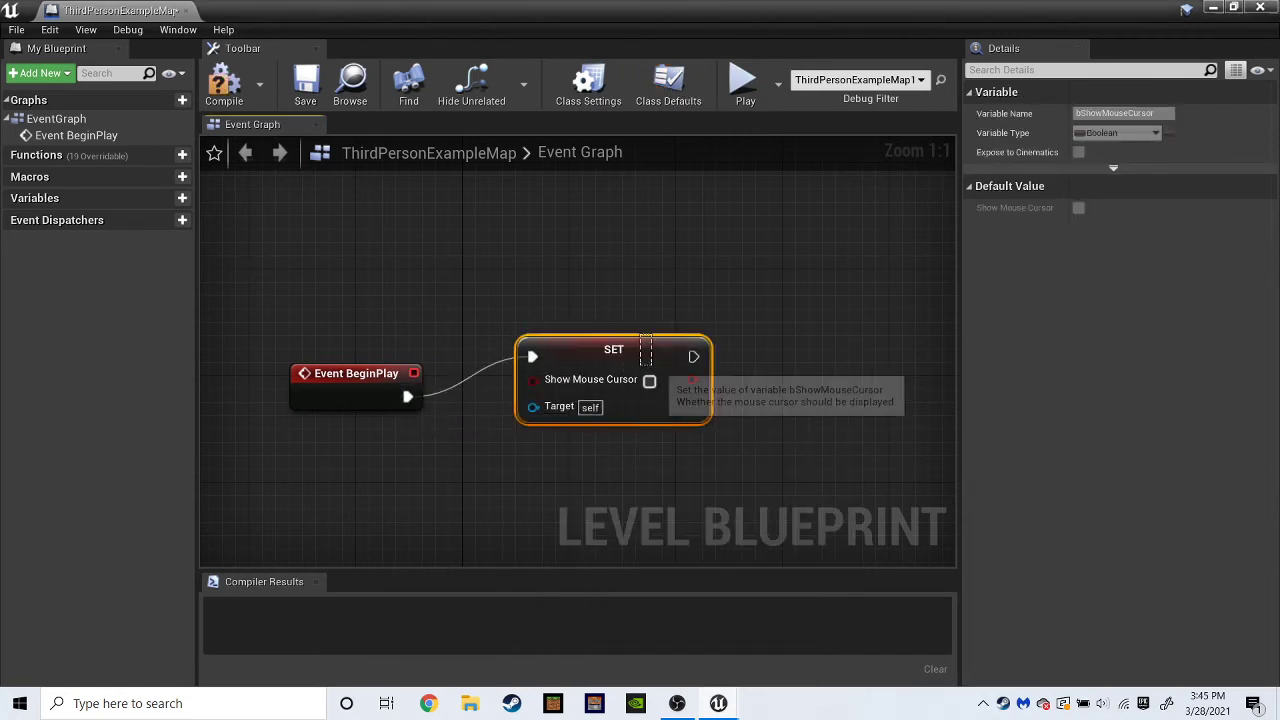
left_click_drag(649, 380, 622, 421)
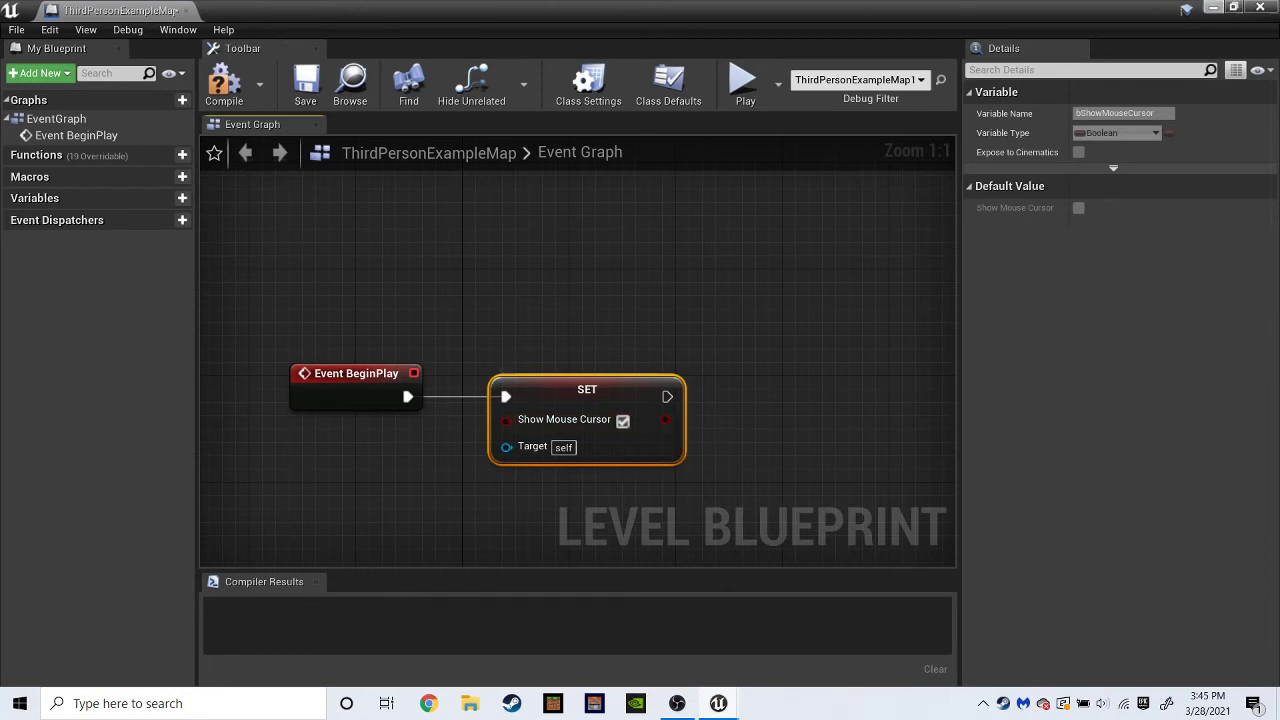
left_click(223, 82)
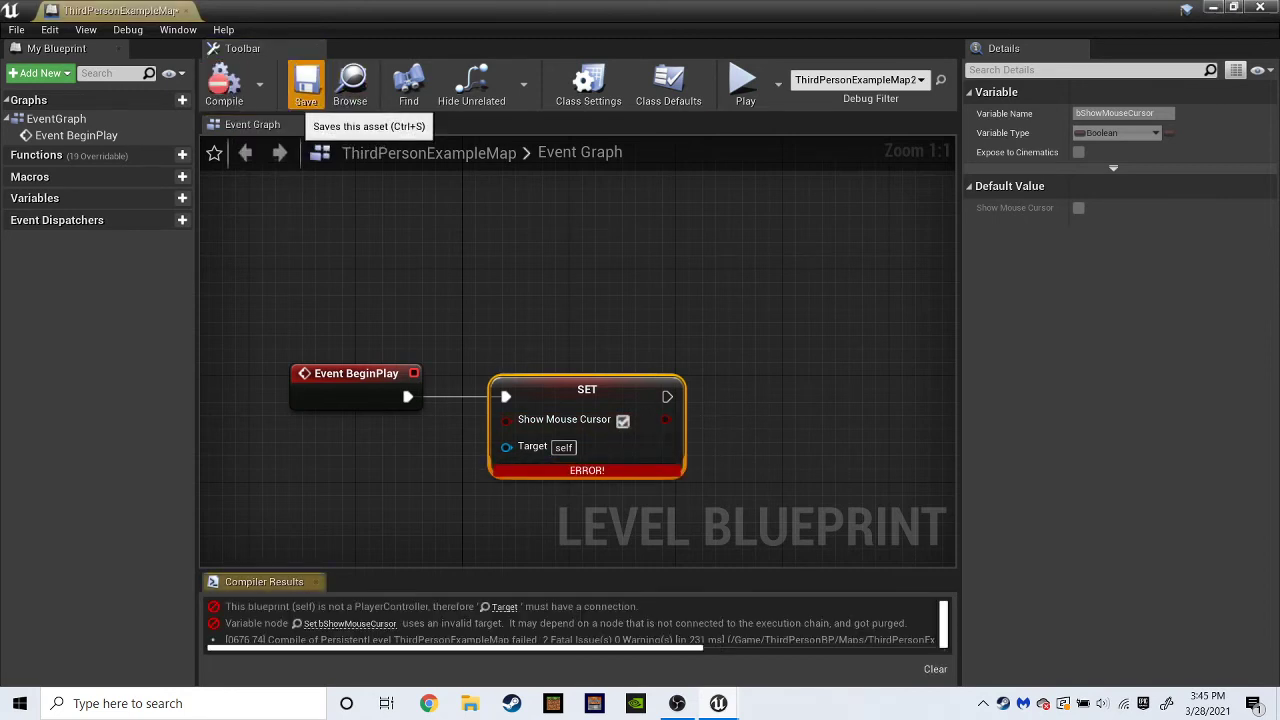
Add a Get Player Controller node feeding the SET node's Target, and place it below Event BeginPlay.
left_click_drag(506, 447, 398, 502)
type("getp")
key("Escape")
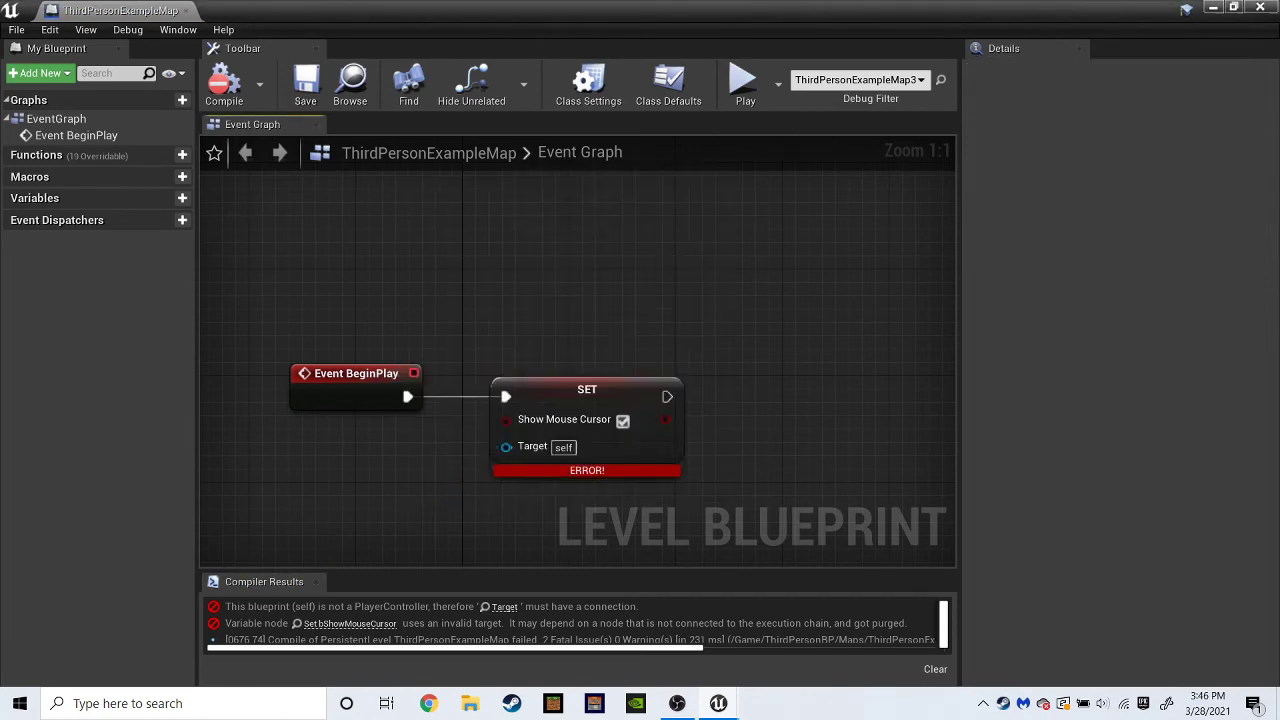
left_click_drag(506, 447, 404, 504)
type("getplayer")
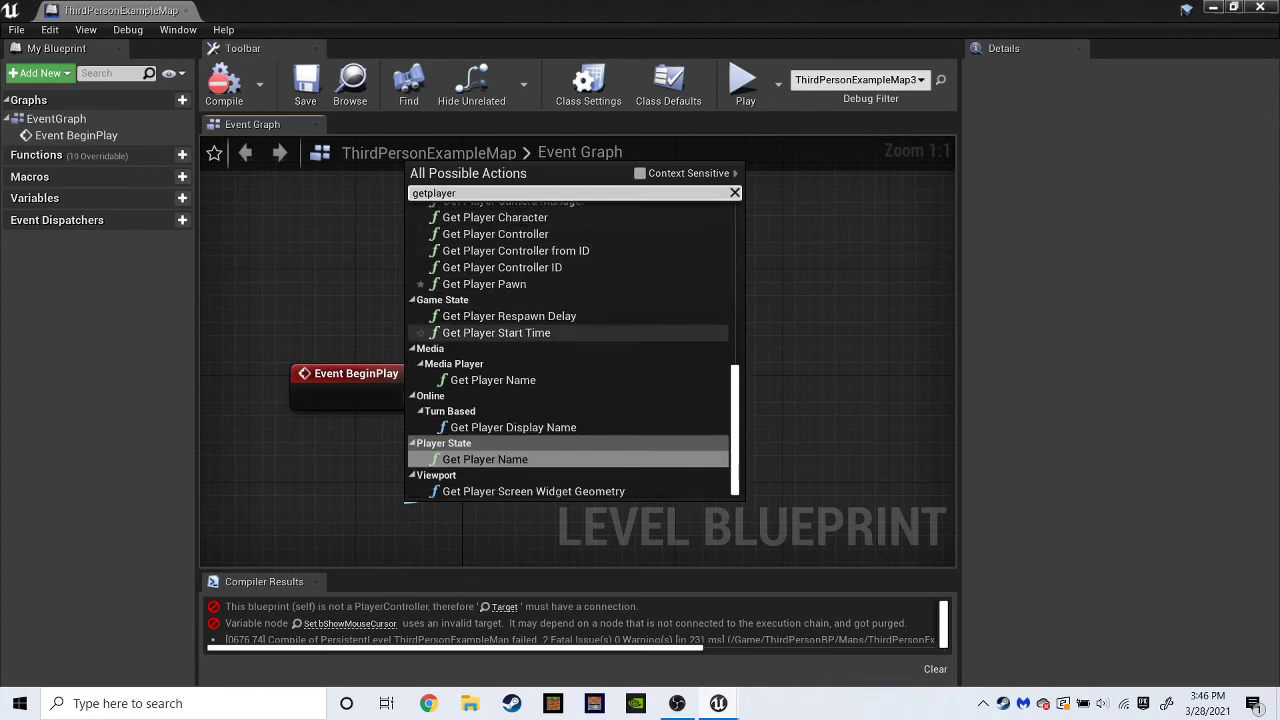
left_click(495, 234)
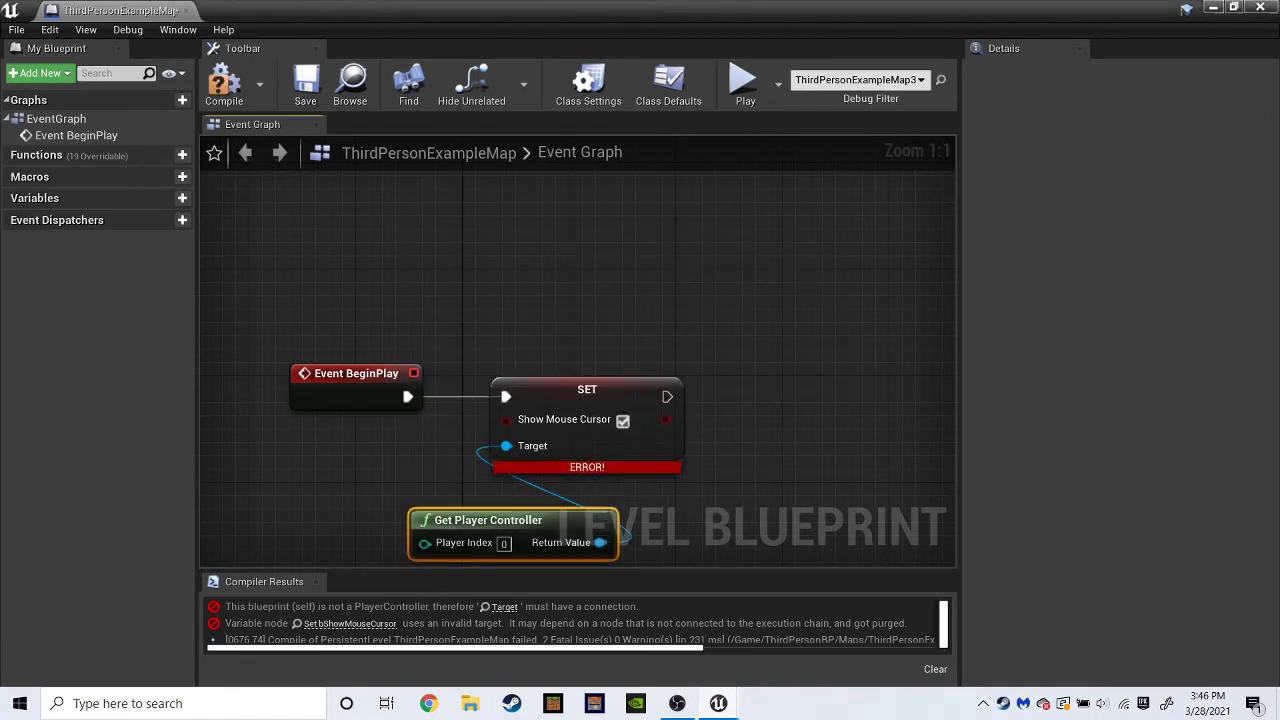
left_click_drag(560, 522, 307, 509)
Compile, save and close the Level Blueprint, and test-play the level with the mouse cursor logic.
left_click(224, 85)
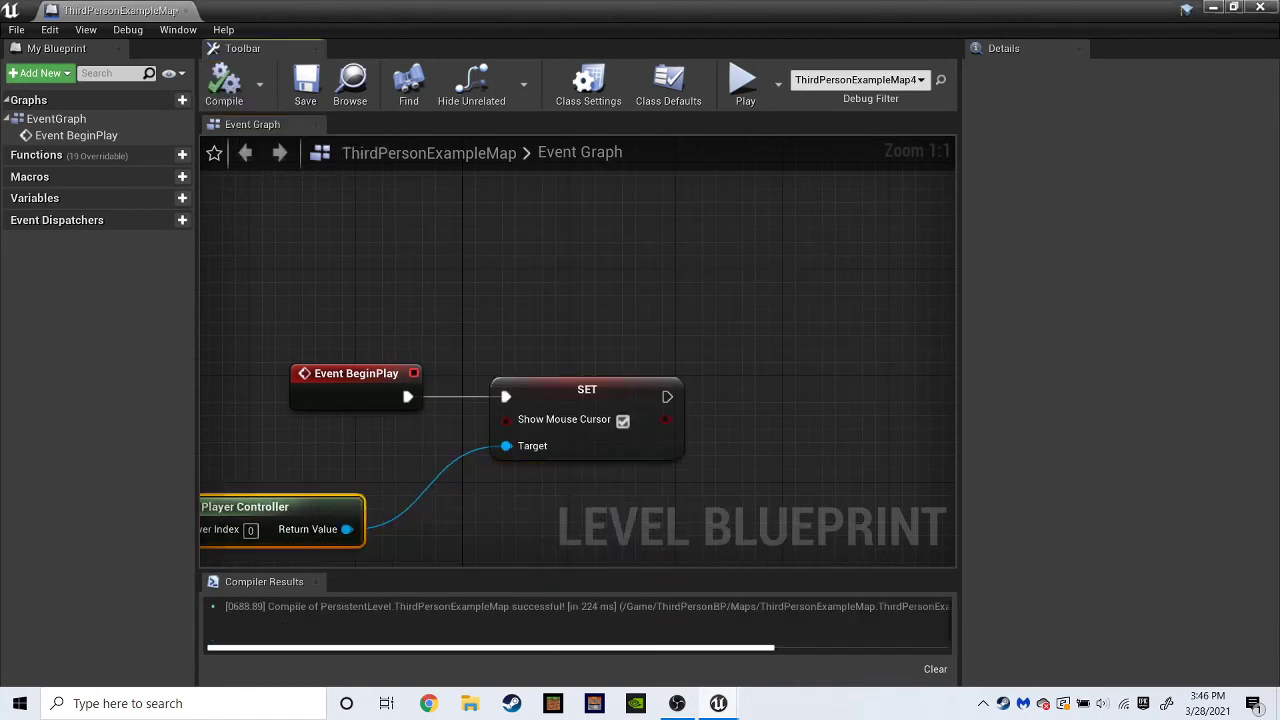
left_click(305, 85)
left_click(1260, 7)
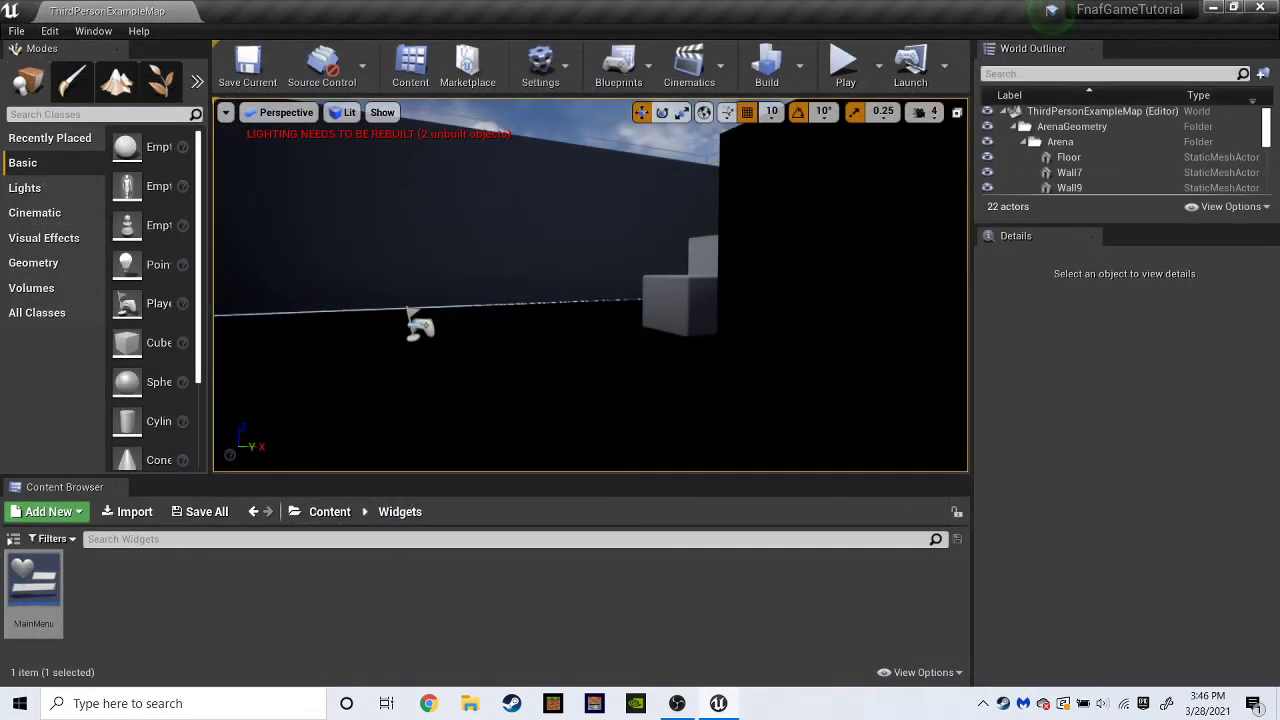
left_click(845, 62)
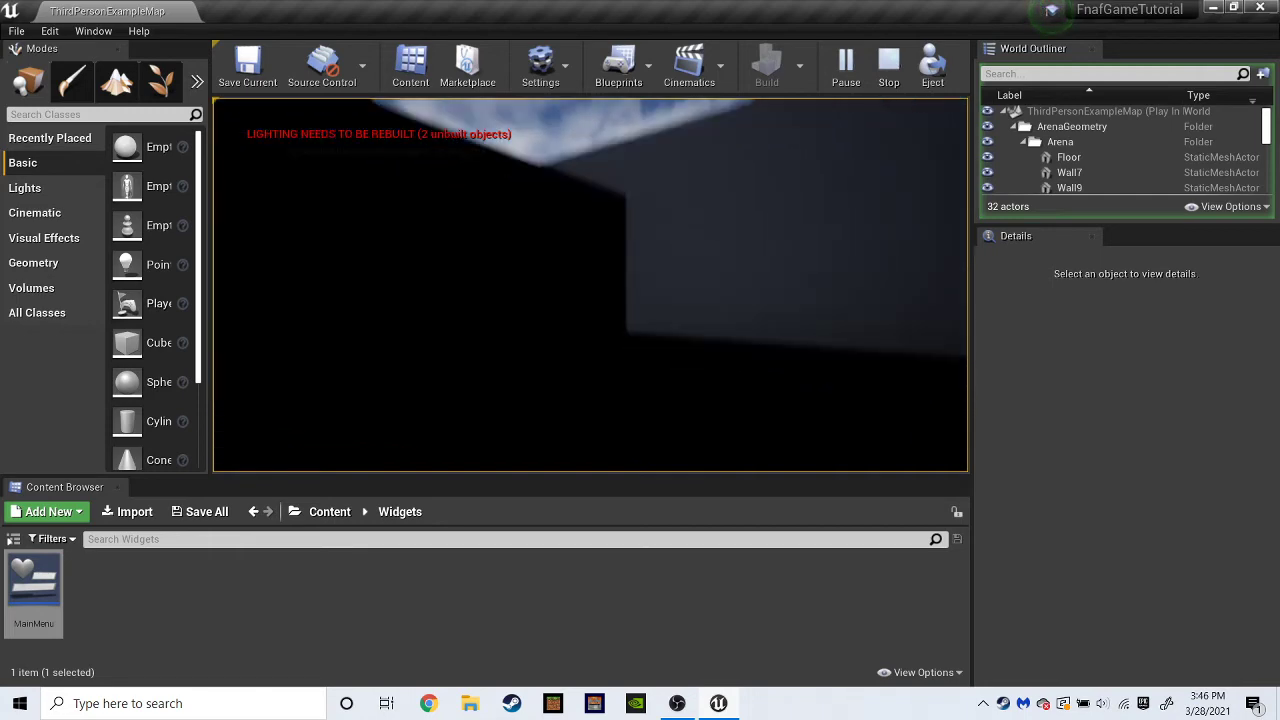
key("Escape")
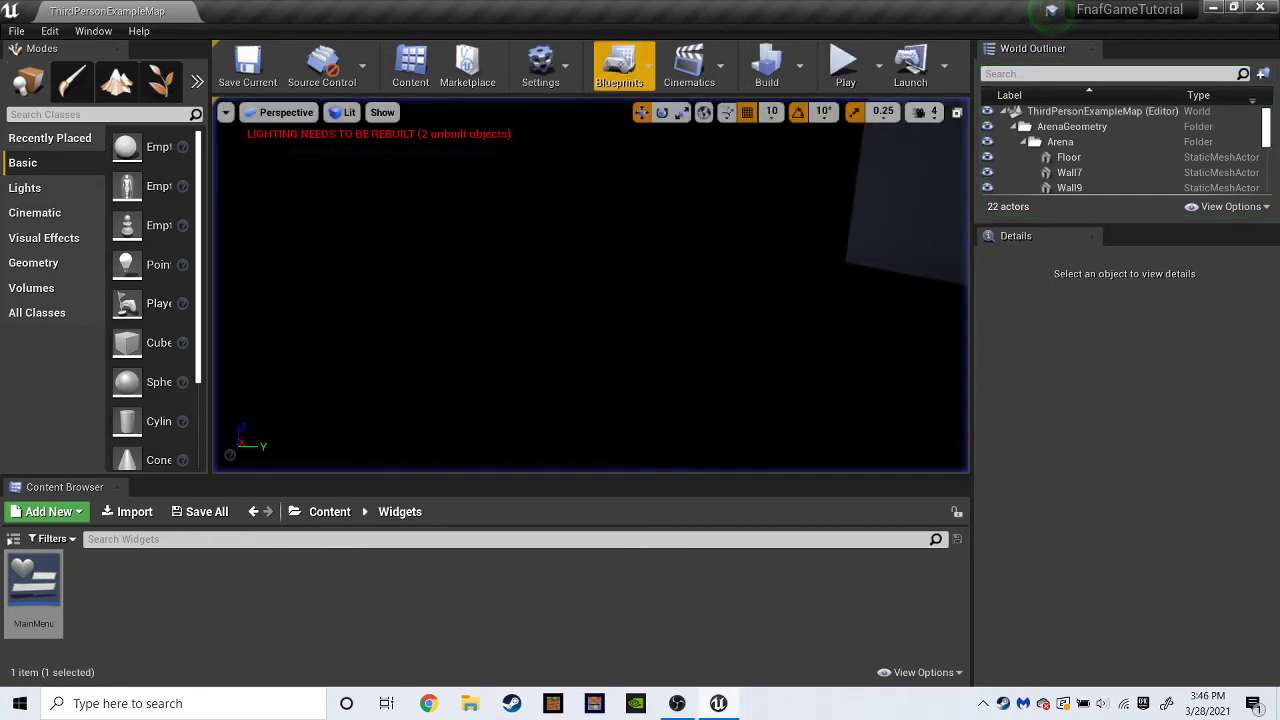
Reopen the Level Blueprint and add a Create Widget node executed after the Show Mouse Cursor SET node.
left_click(619, 65)
left_click(660, 206)
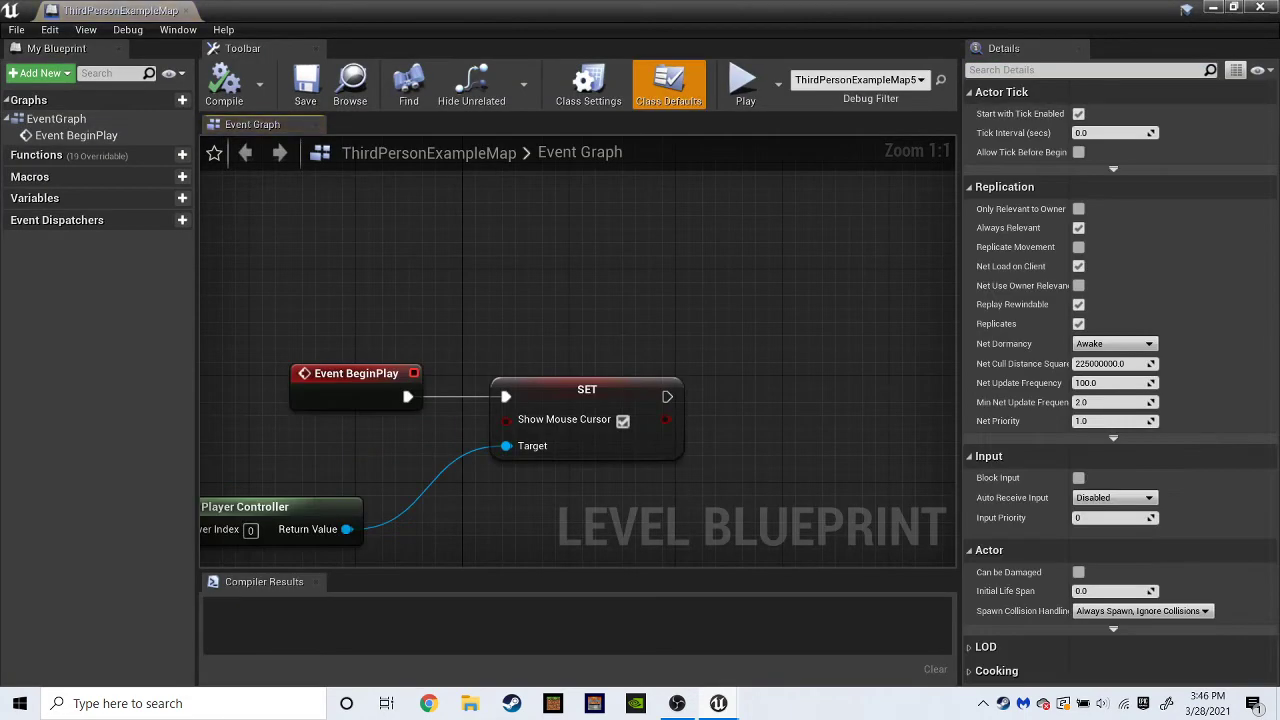
right_click_drag(709, 310, 359, 261)
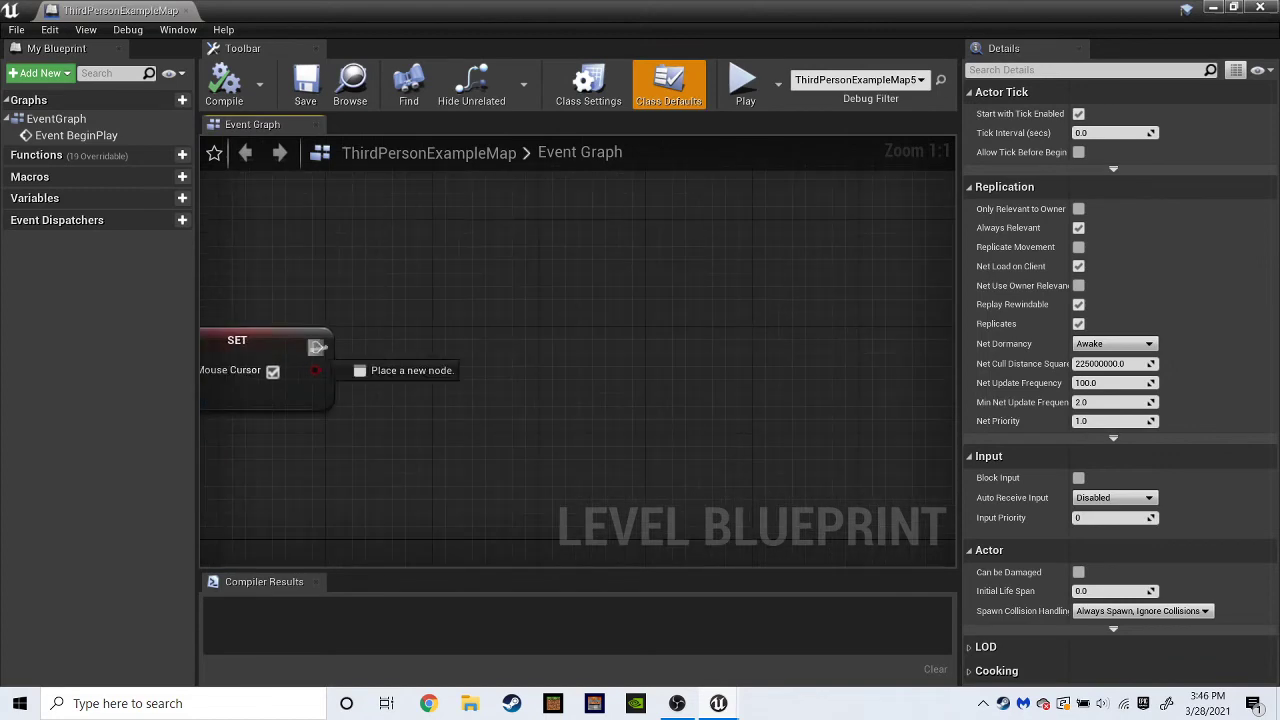
left_click_drag(316, 347, 450, 347)
type("createwid")
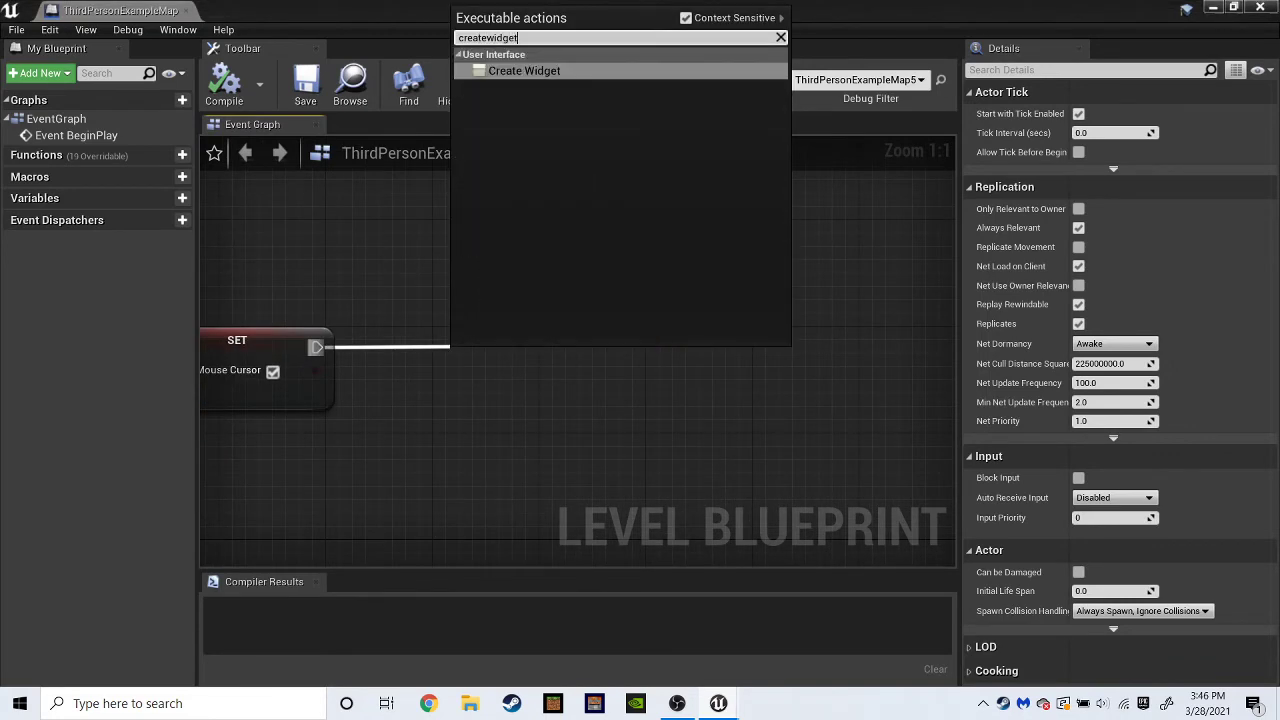
type("get")
left_click(540, 71)
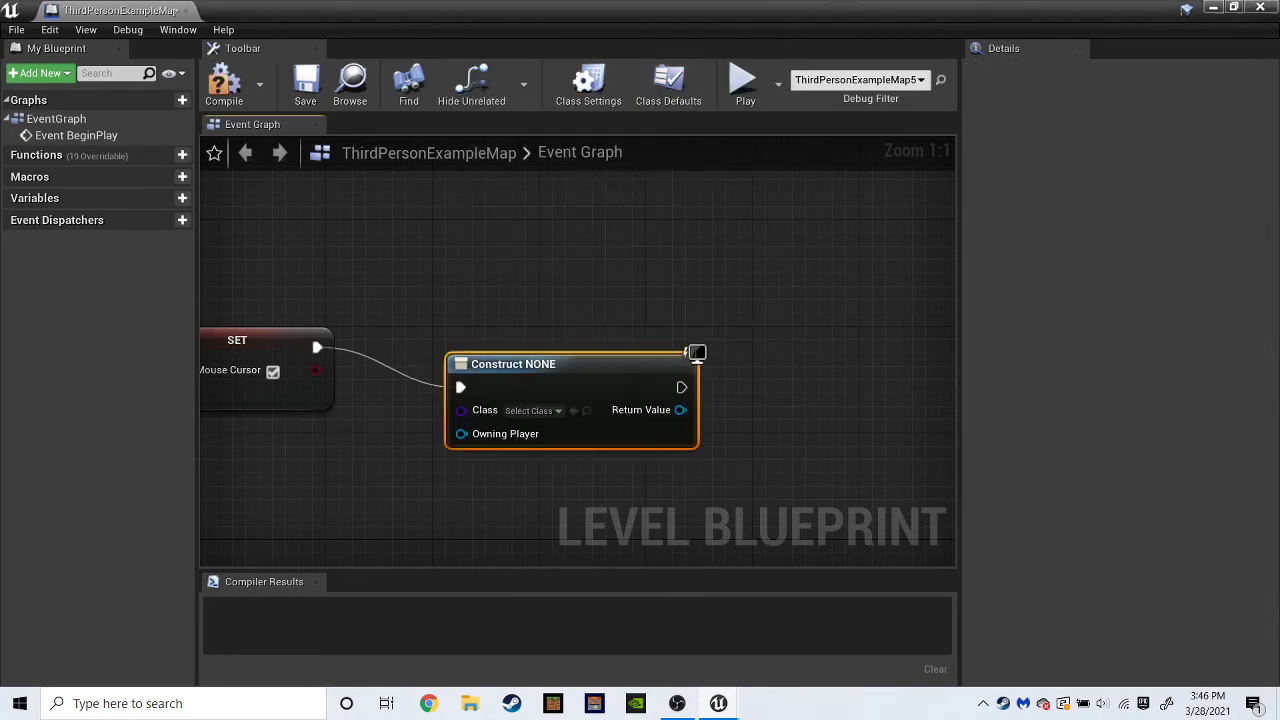
Align the Create Widget node with the SET node and connect Get Player Controller to its Owning Player.
left_click_drag(697, 352, 710, 313)
right_click_drag(708, 309, 970, 228)
left_click_drag(737, 322, 517, 408)
right_click_drag(815, 438, 556, 486)
right_click_drag(948, 443, 683, 490)
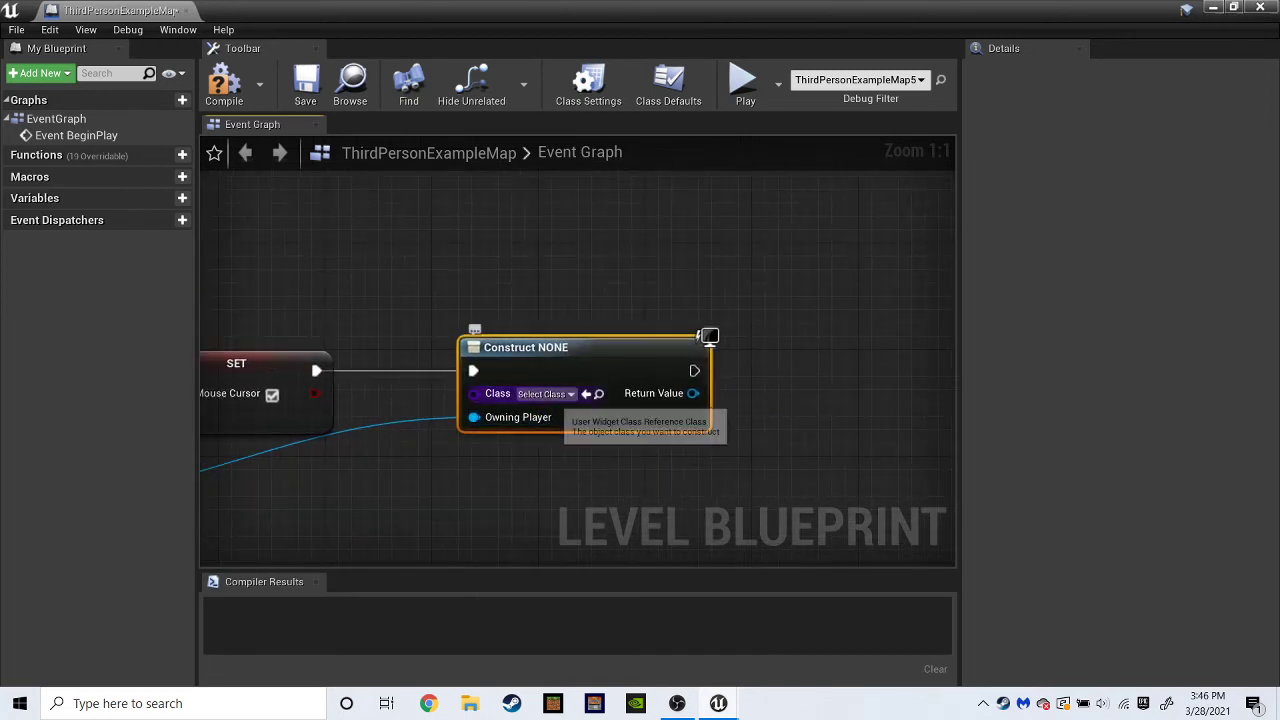
Set the Create Widget node's class to MainMenu and add an Add to Viewport node executed after it, aligned with it.
left_click(543, 393)
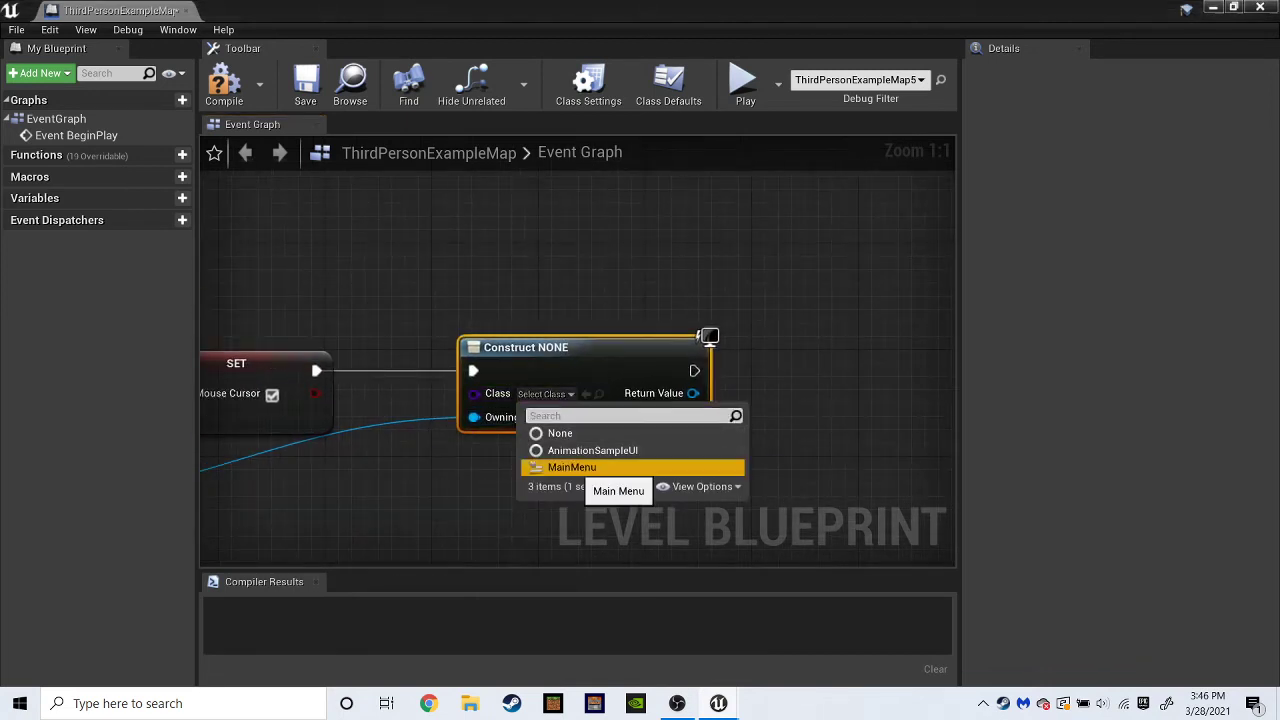
left_click(575, 467)
right_click_drag(826, 386, 622, 415)
left_click_drag(484, 400, 555, 401)
type("add")
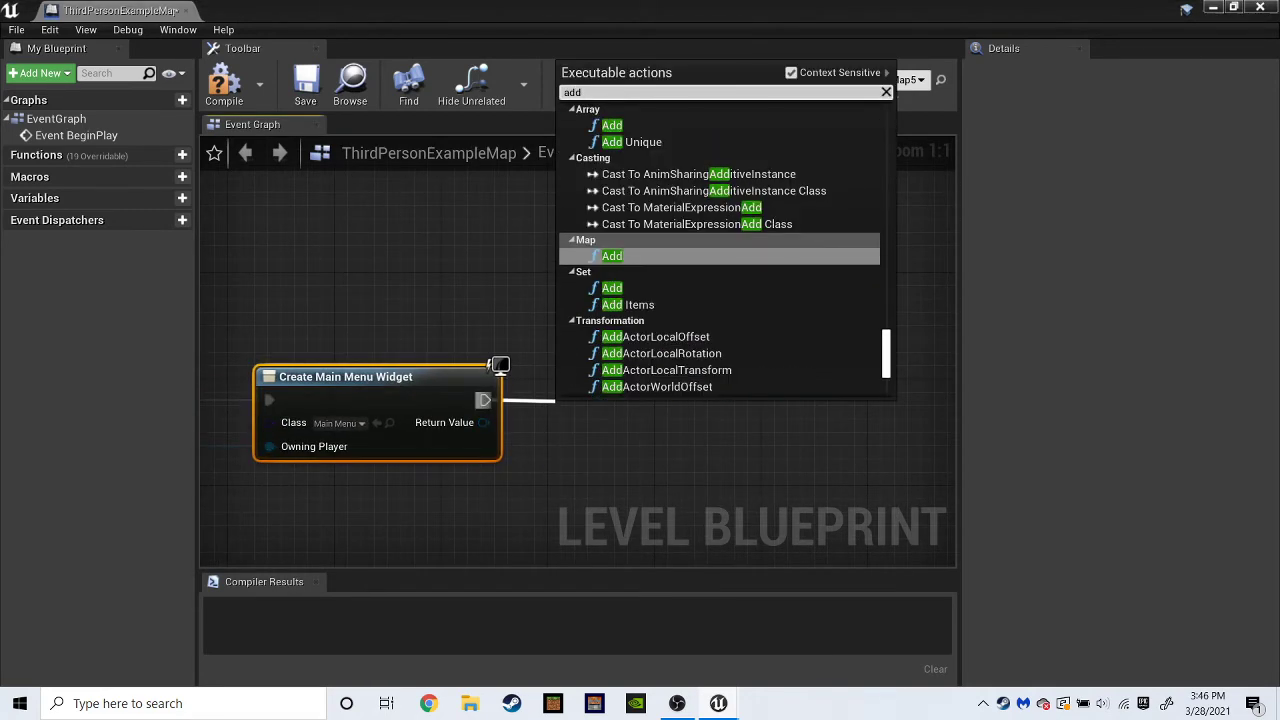
type("to")
left_click(643, 221)
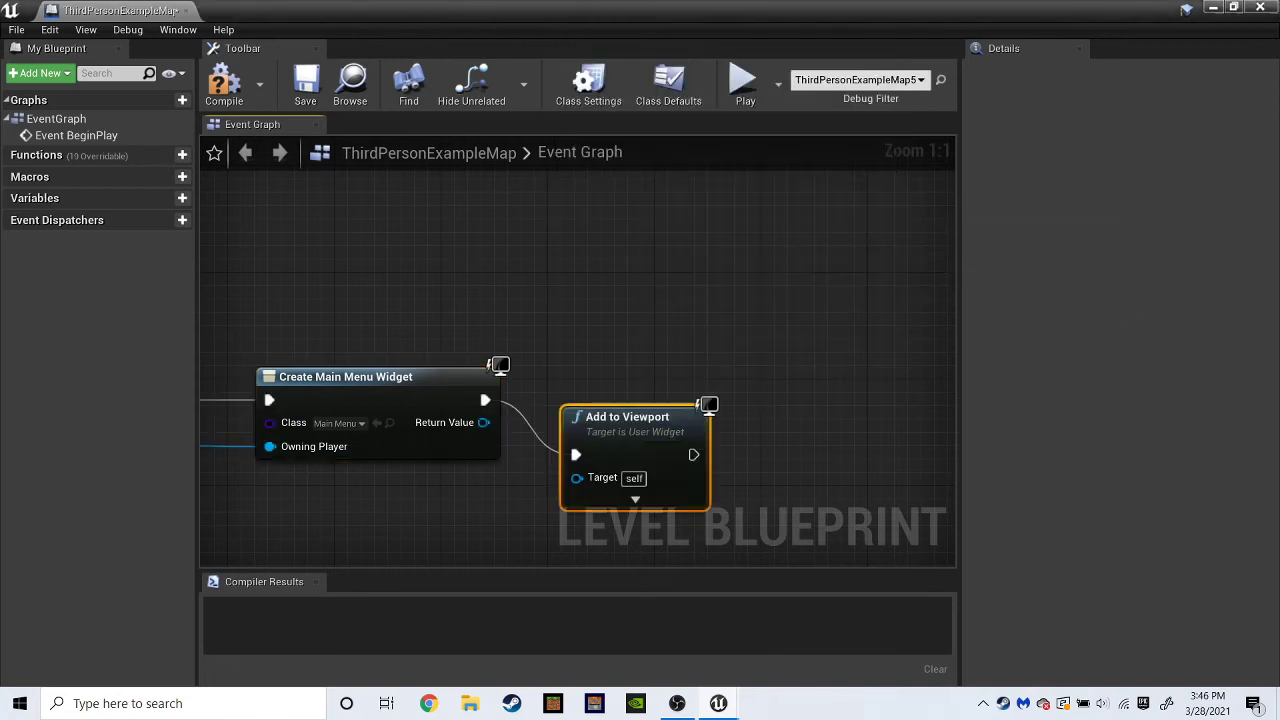
left_click_drag(627, 402, 613, 389)
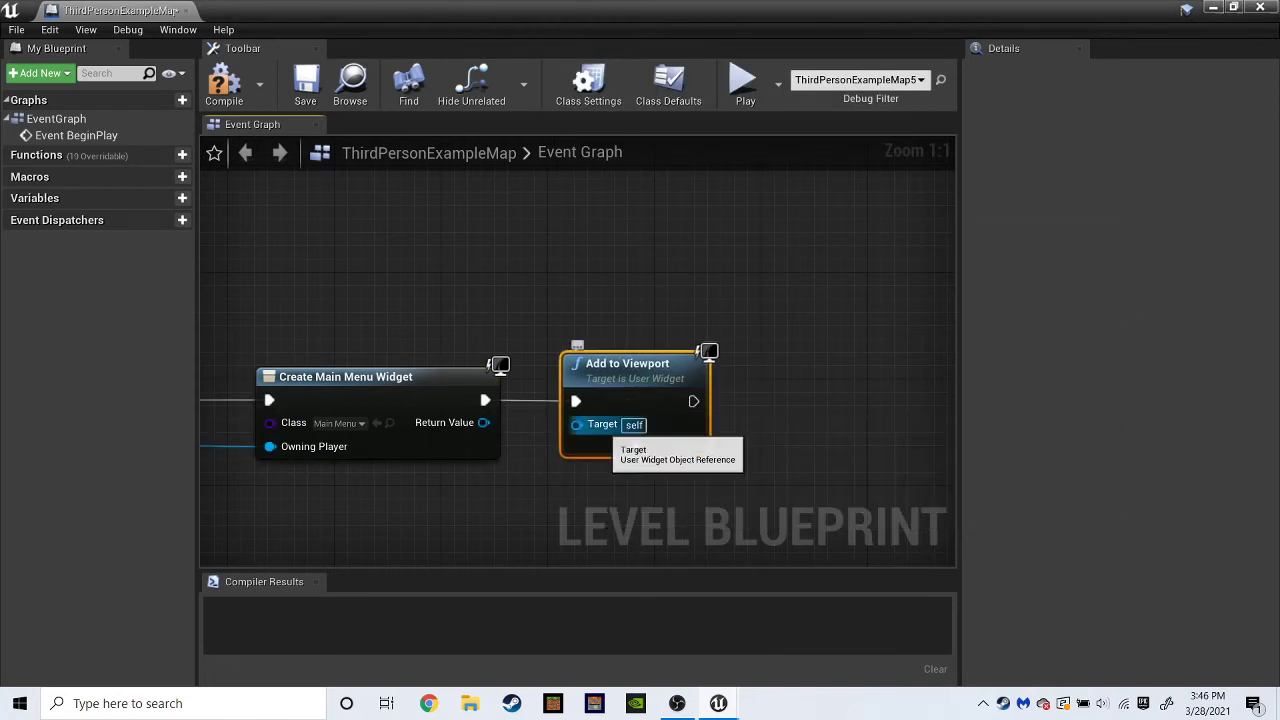
Connect the Create Main Menu Widget node's Return Value to the Add to Viewport Target, and compile and test-play the level.
left_click(224, 85)
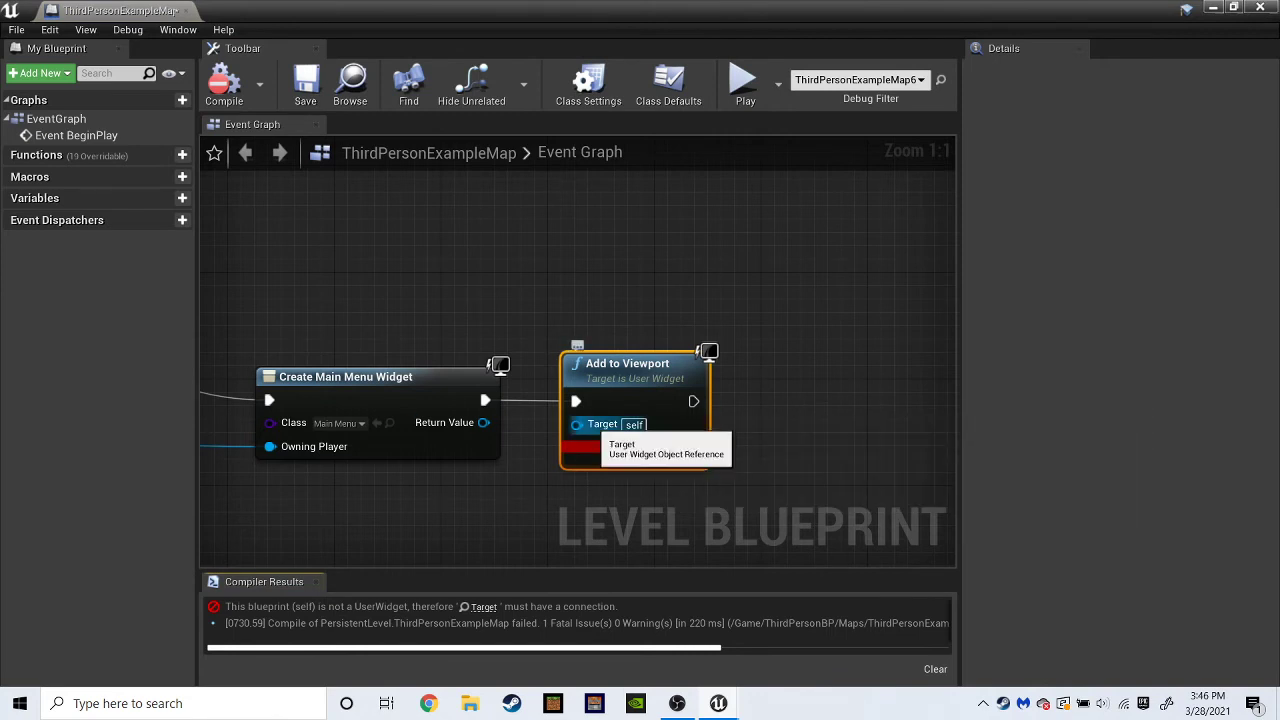
left_click_drag(577, 424, 483, 423)
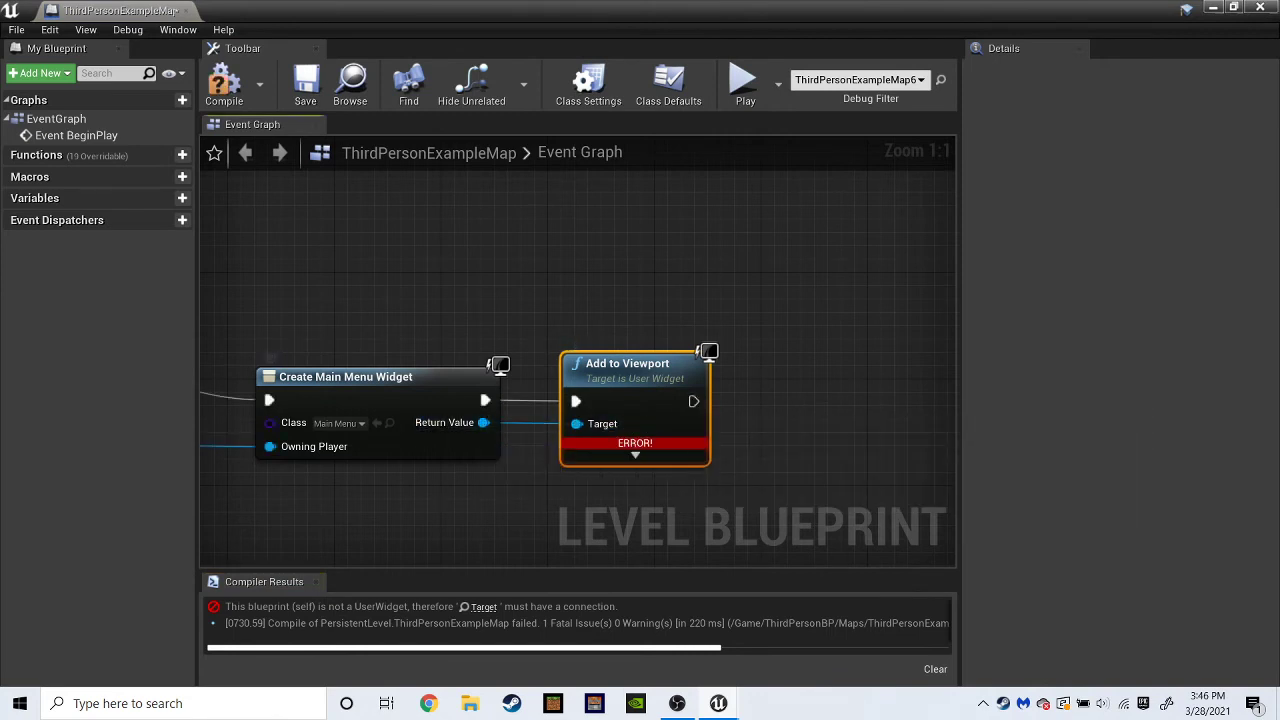
right_click_drag(368, 488, 954, 315)
left_click(484, 607)
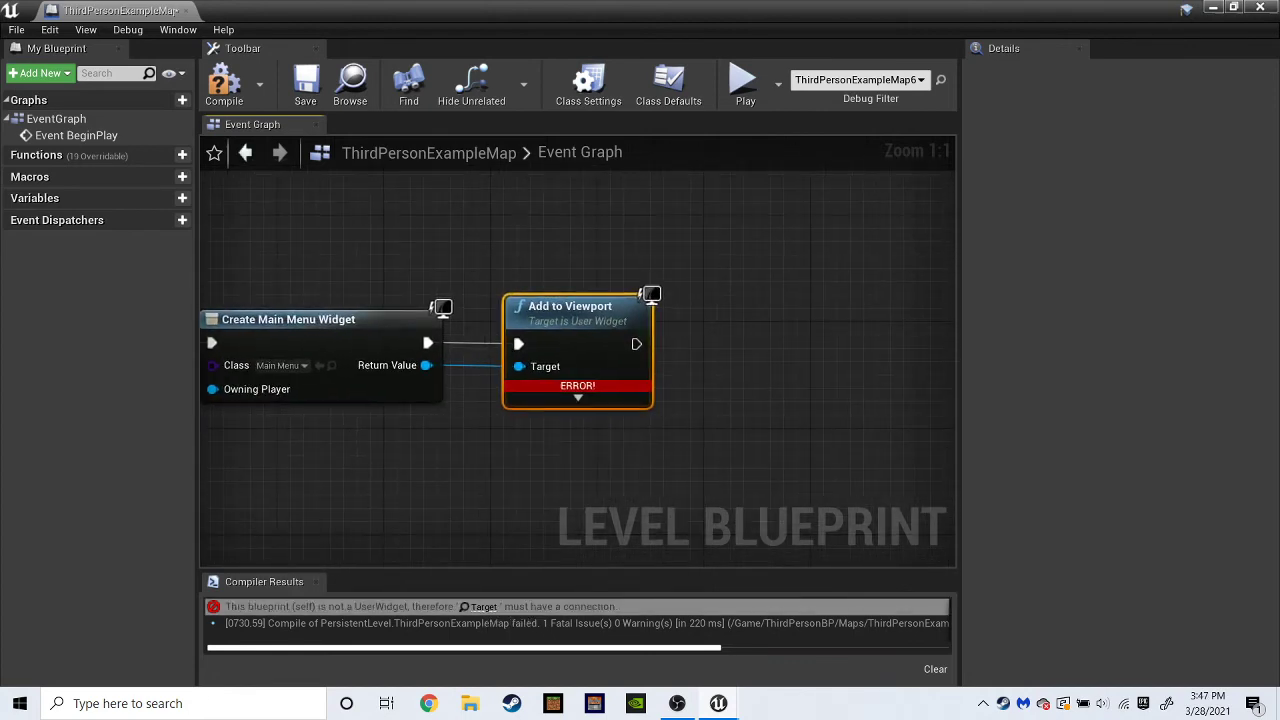
left_click(224, 85)
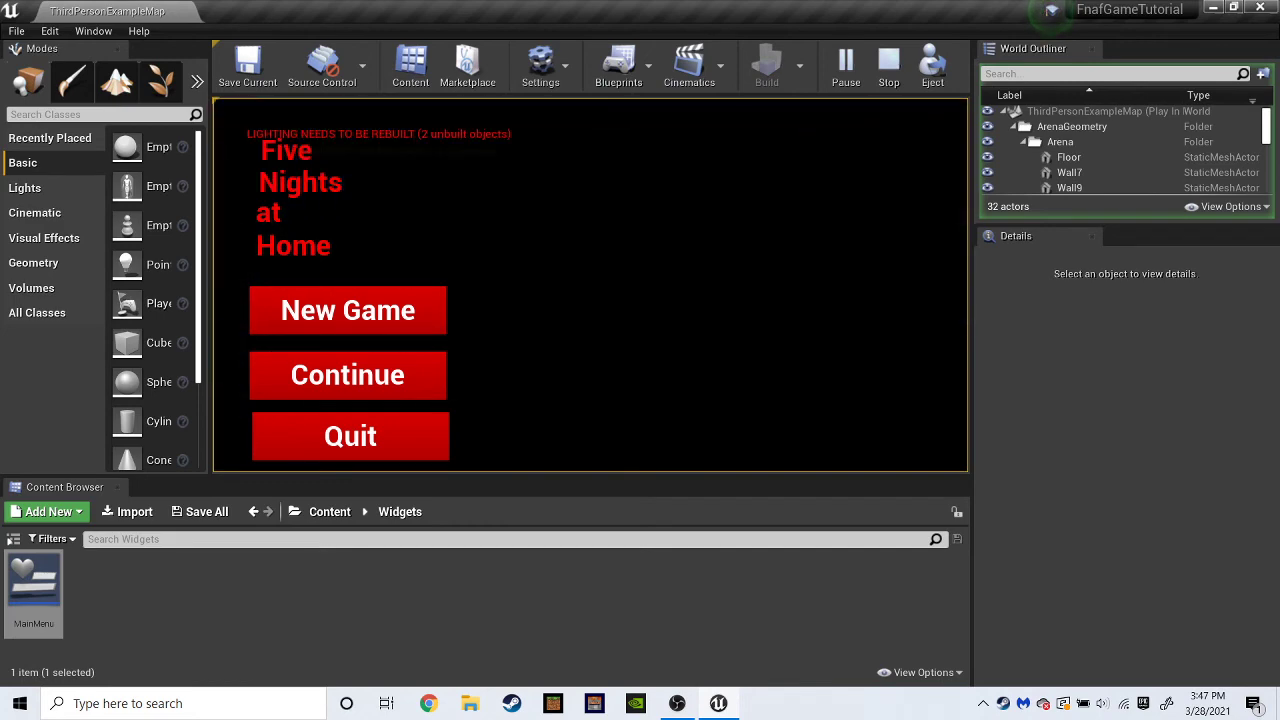
key("Escape")
Reopen the Level Blueprint and add a Set Input Mode UI Only node executed after Add to Viewport, level with it.
left_click(620, 66)
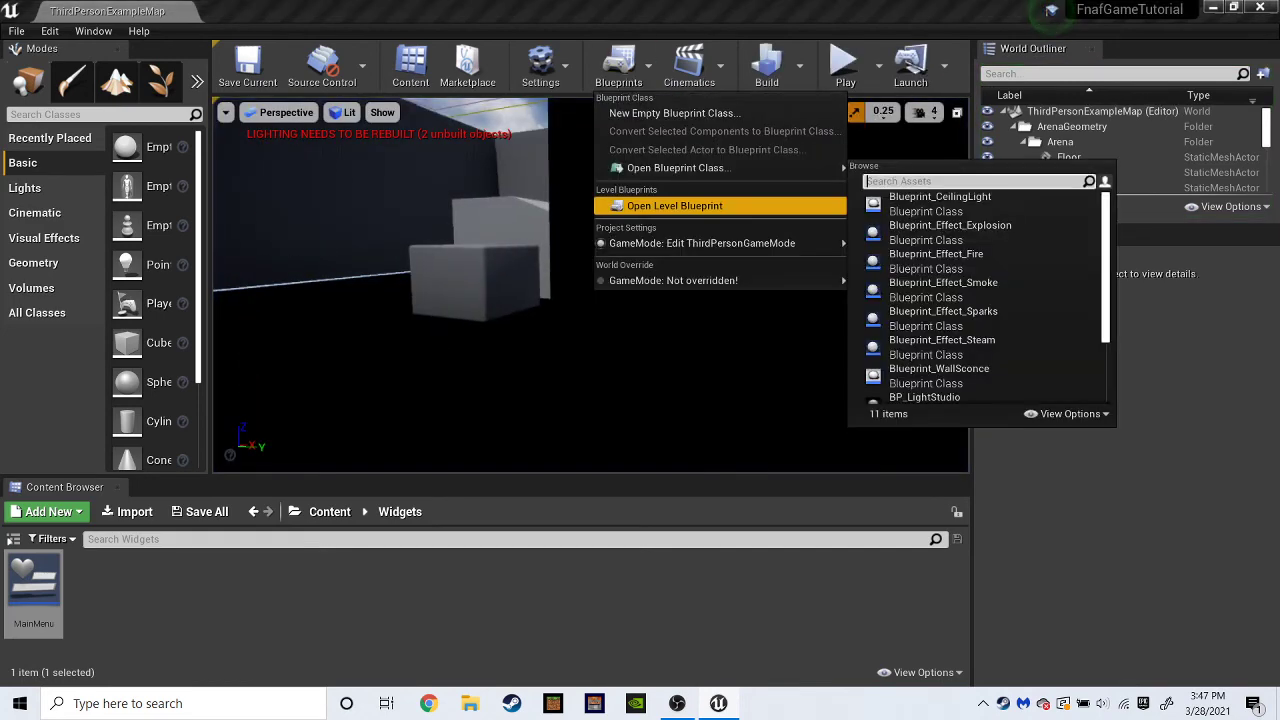
left_click(676, 206)
right_click_drag(594, 220, 1024, 235)
right_click_drag(1279, 231, 304, 229)
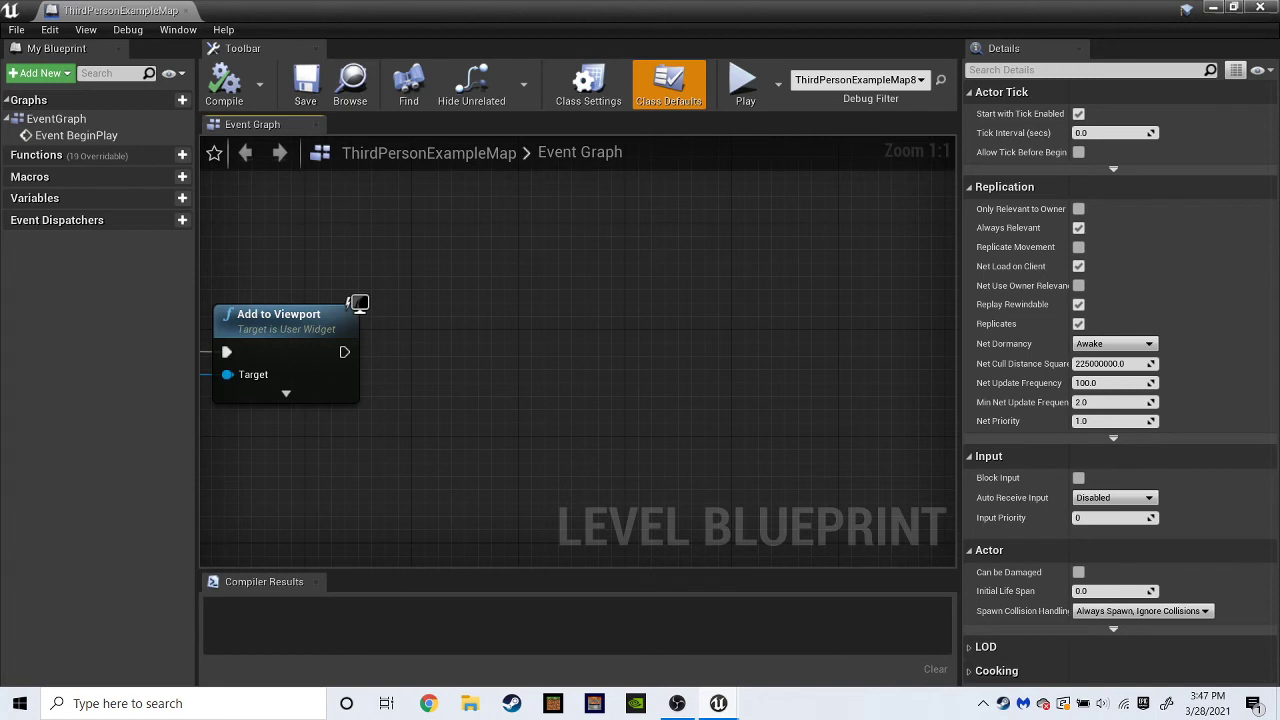
left_click_drag(344, 352, 512, 346)
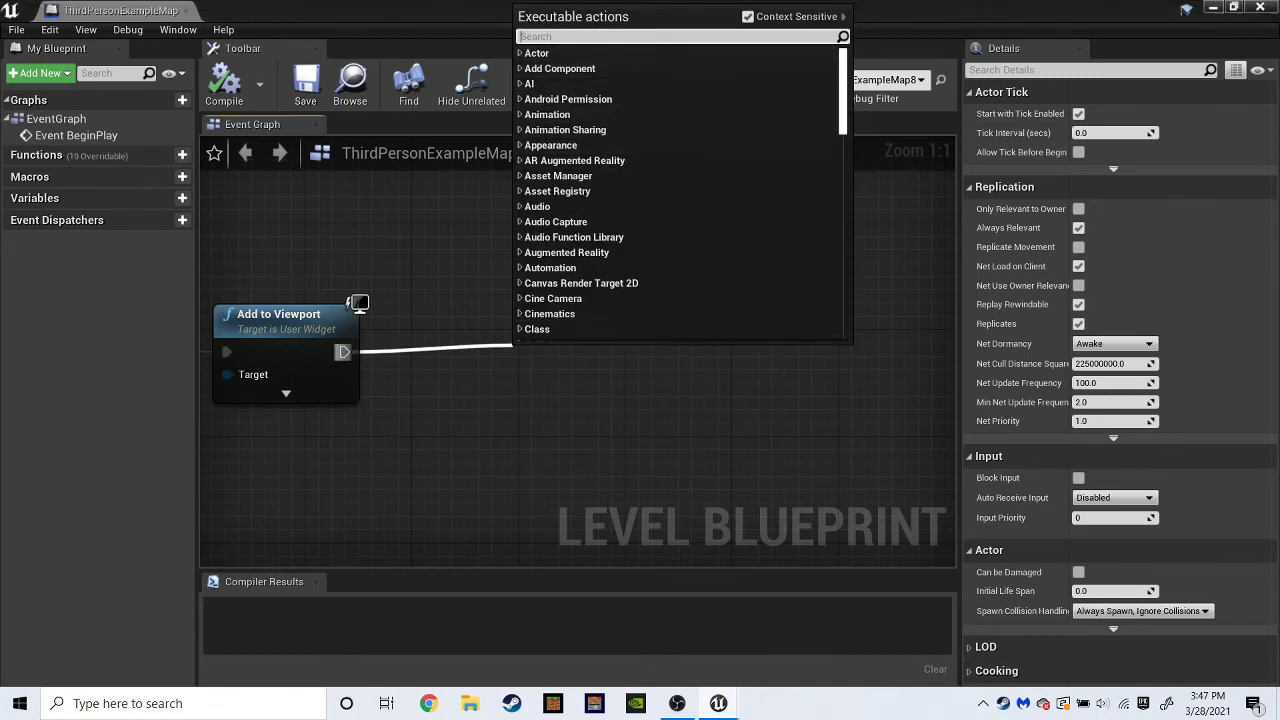
type("setinputmod")
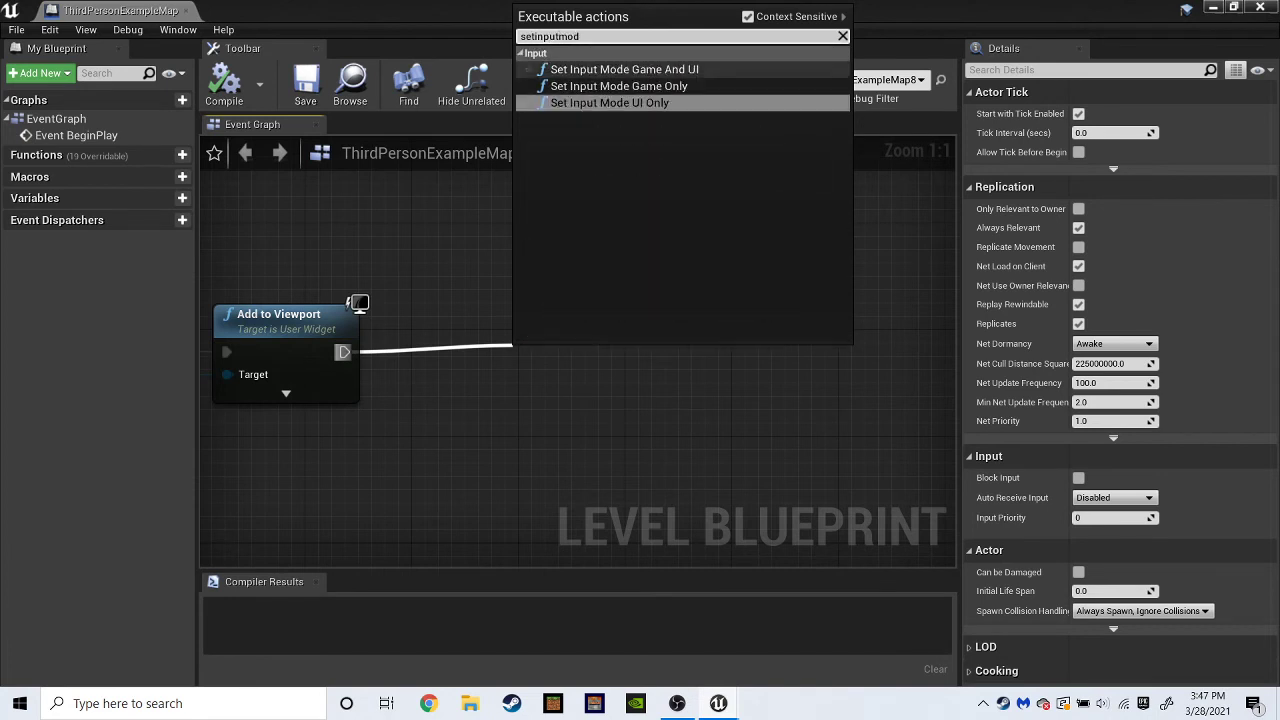
left_click(608, 103)
left_click_drag(597, 383, 597, 353)
Connect Get Player Controller to the Player Controller input of the Set Input Mode UI Only node.
left_click_drag(520, 373, 392, 488)
right_click_drag(823, 463, 450, 449)
right_click_drag(870, 441, 339, 402)
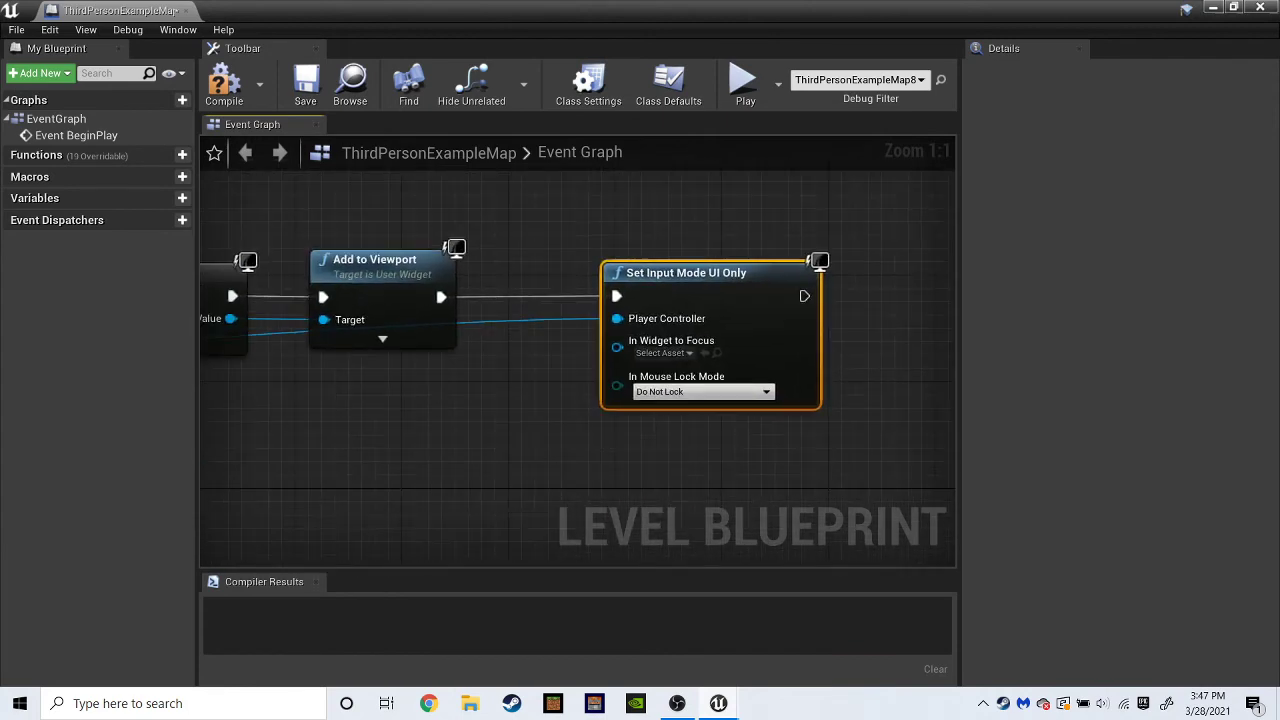
left_click(661, 353)
left_click(556, 412)
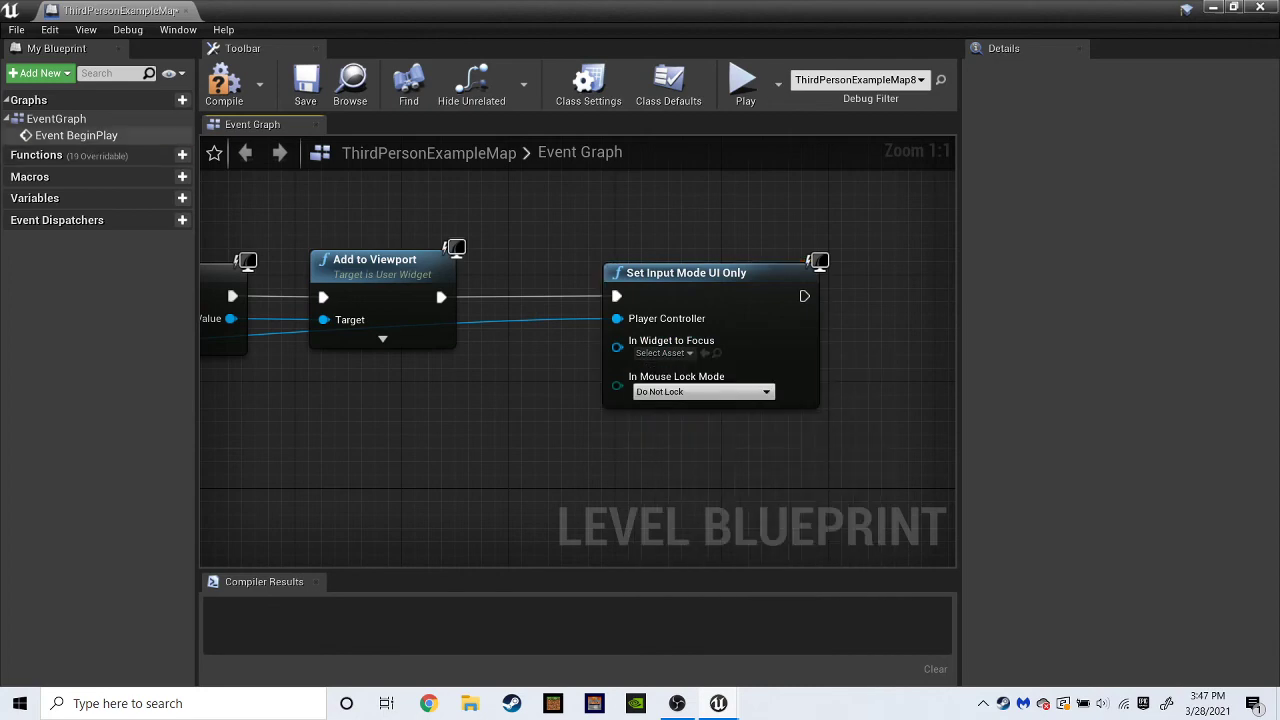
Compile, save and close the Level Blueprint, and test-play the main menu with UI-only input.
left_click(224, 85)
left_click(306, 85)
left_click(1260, 7)
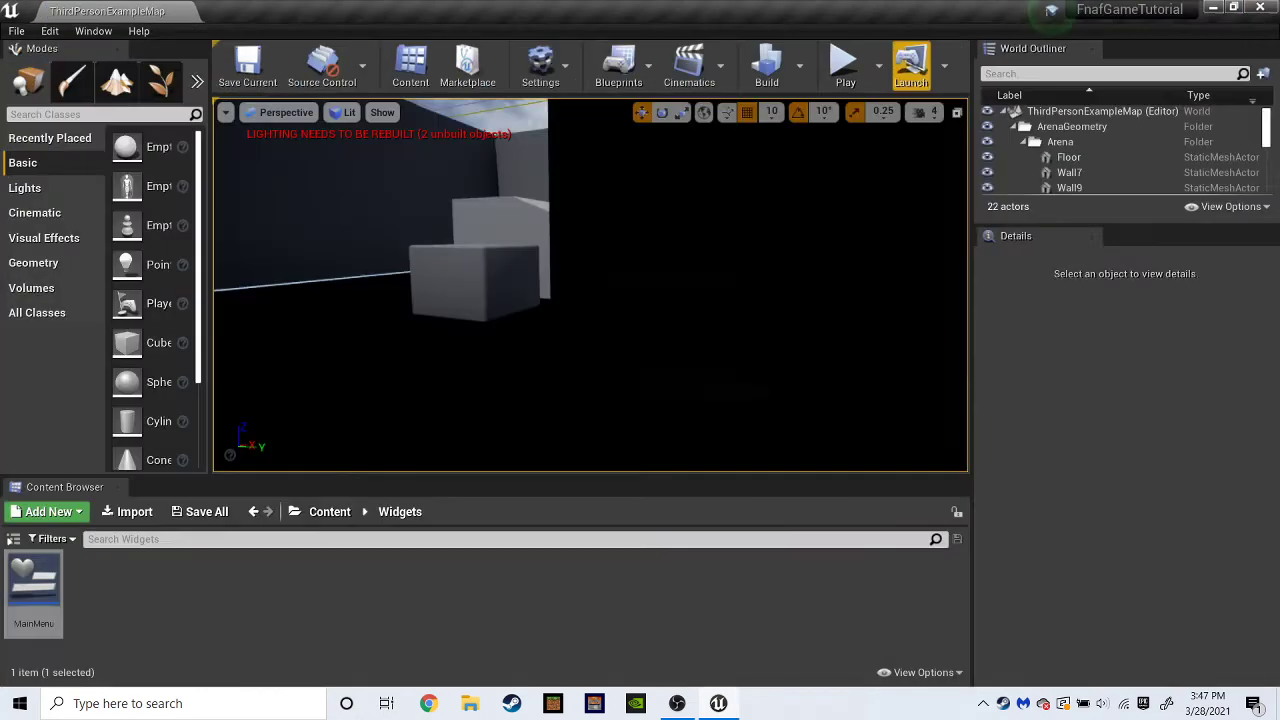
left_click(845, 65)
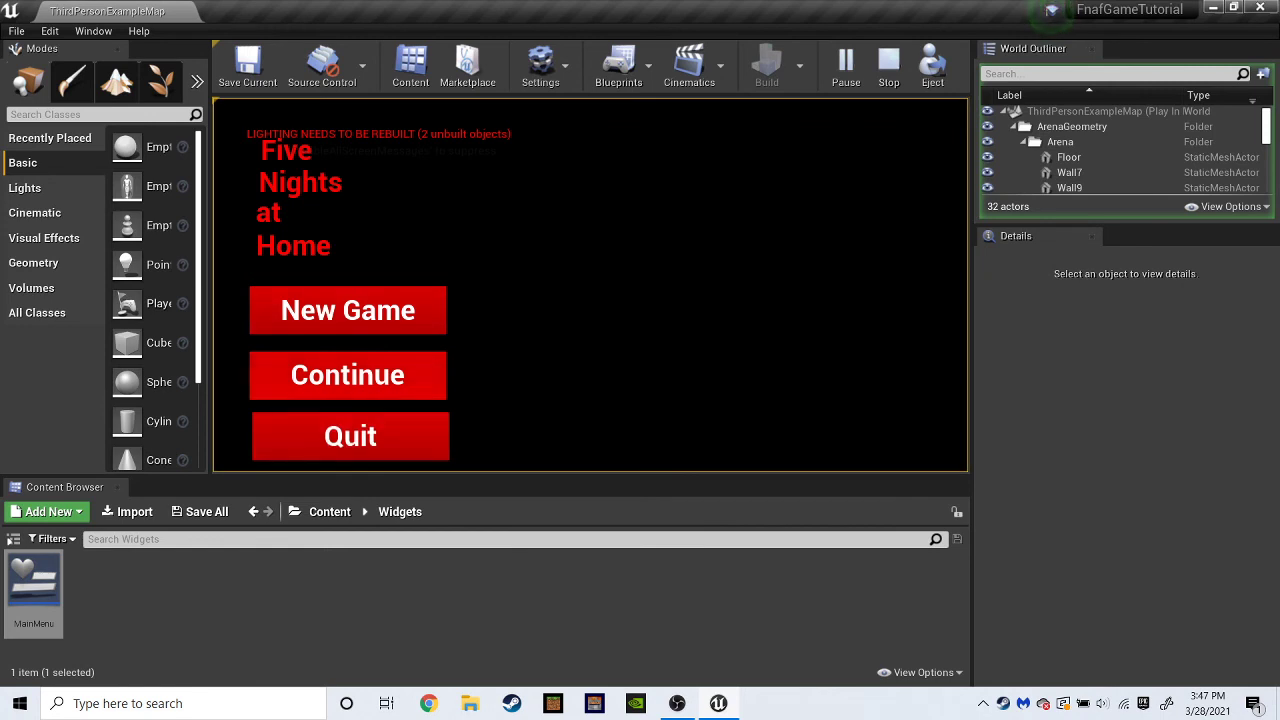
key("Escape")
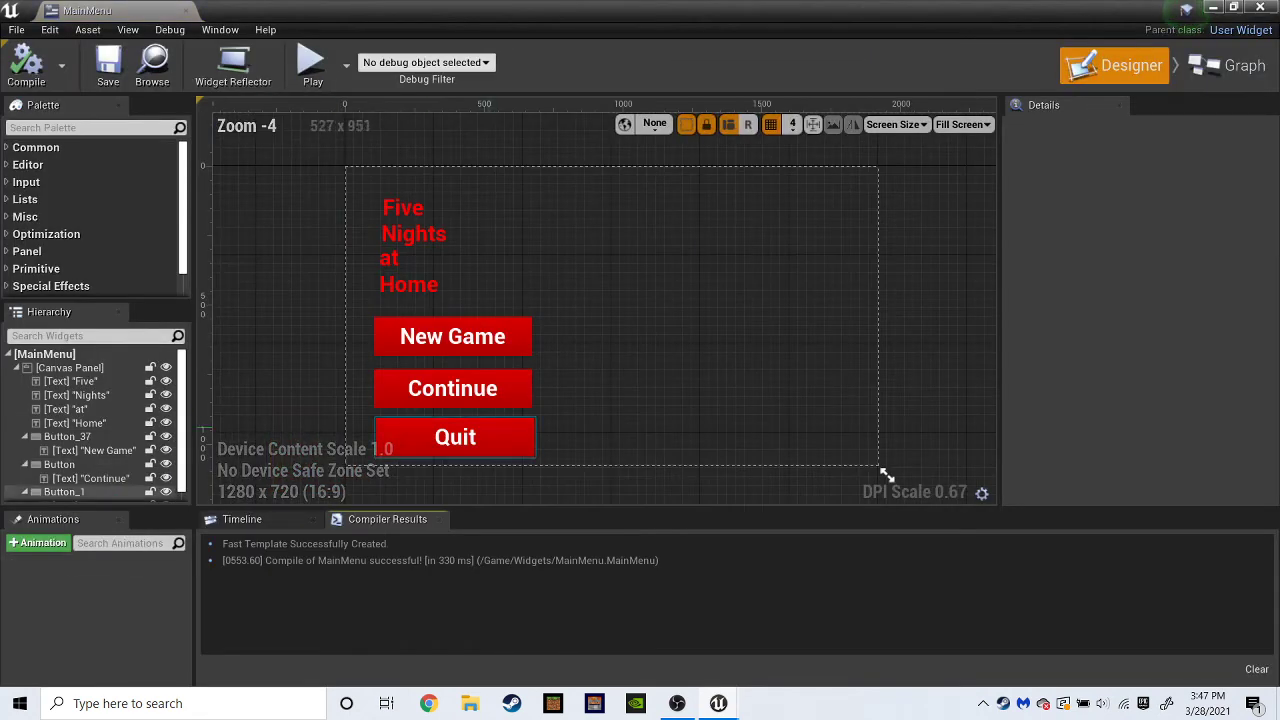
In the MainMenu widget designer, move the Continue and Quit buttons to line up evenly below New Game.
mouse_move(499, 392)
left_mouse_down()
mouse_move(518, 395)
mouse_move(502, 386)
left_mouse_up()
left_click_drag(502, 445, 496, 437)
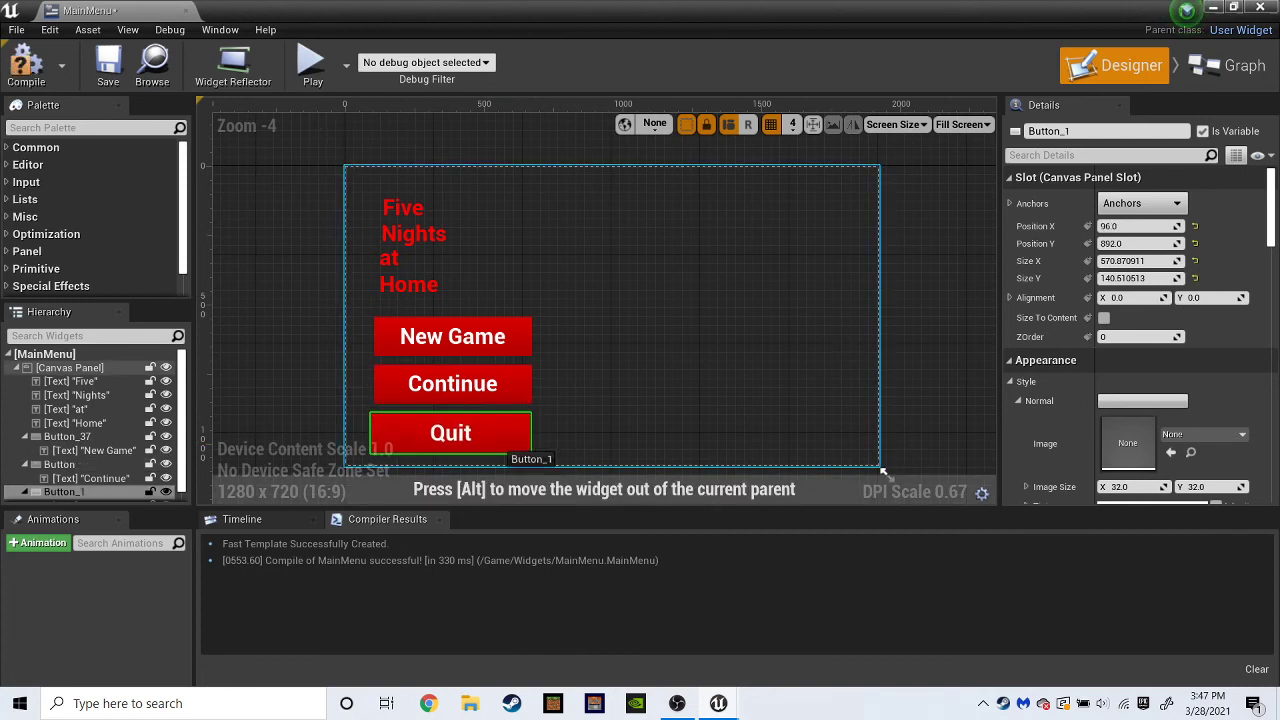
left_click(883, 470)
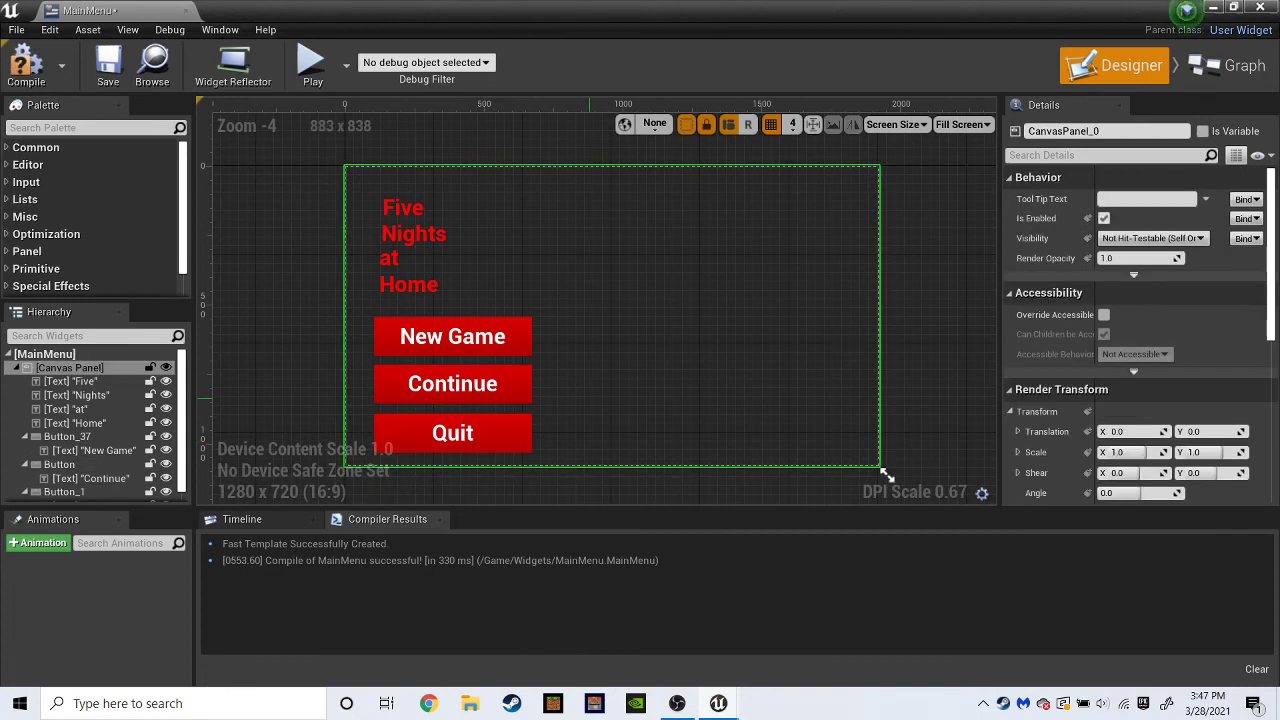
Add an On Clicked event for the Quit button (Button_1).
left_click(498, 425)
scroll(1134, 294, "down", 13)
scroll(1134, 334, "down", 20)
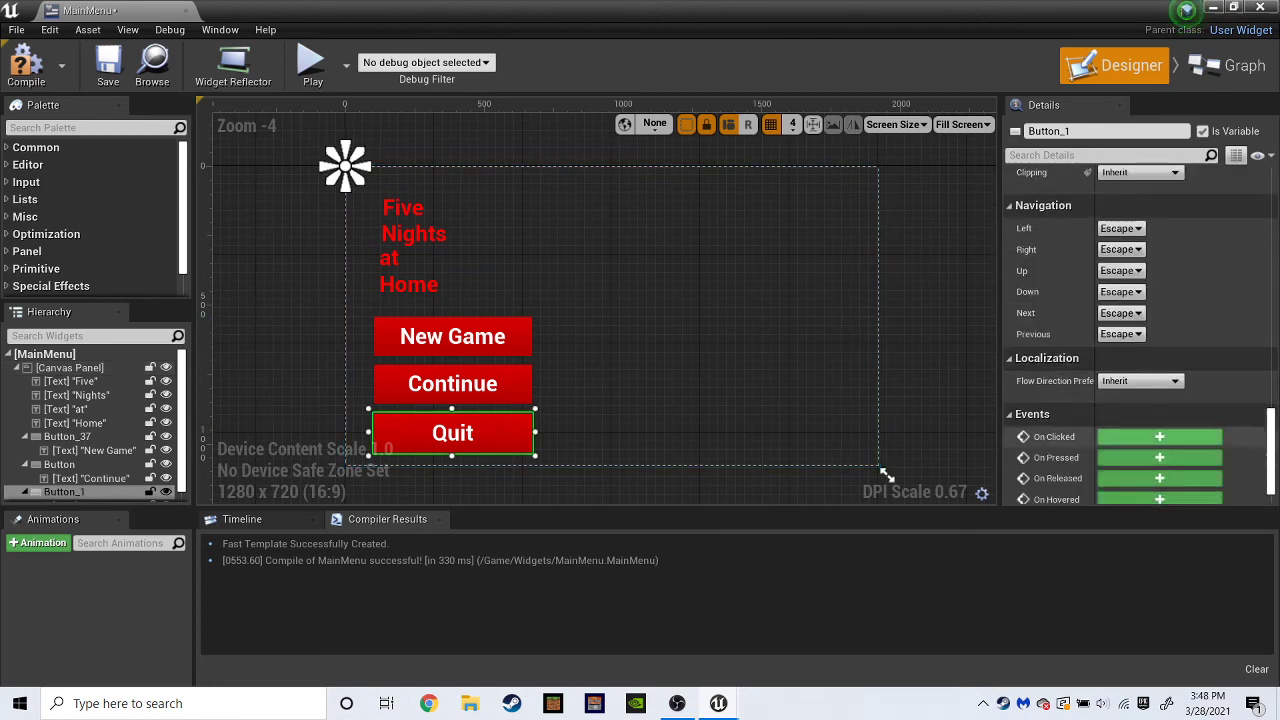
left_click(1159, 437)
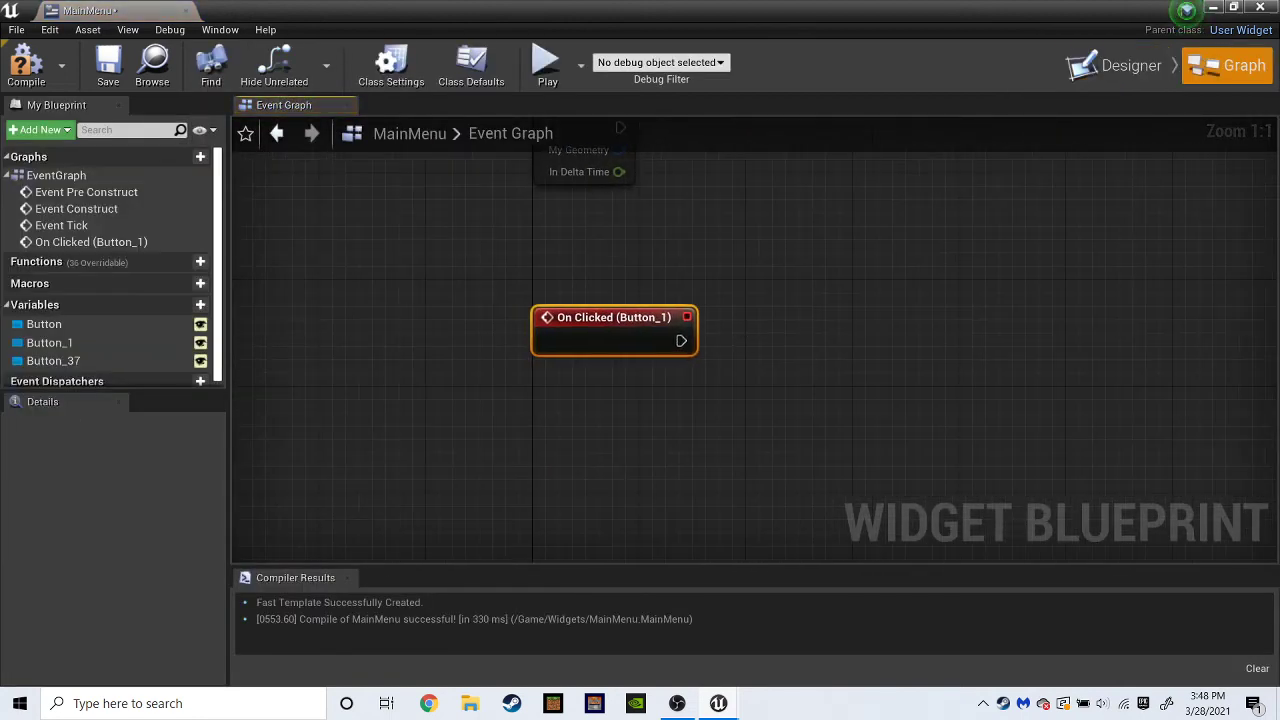
Add a Quit Game node executed from the On Clicked (Button_1) event.
right_click_drag(843, 309, 818, 349)
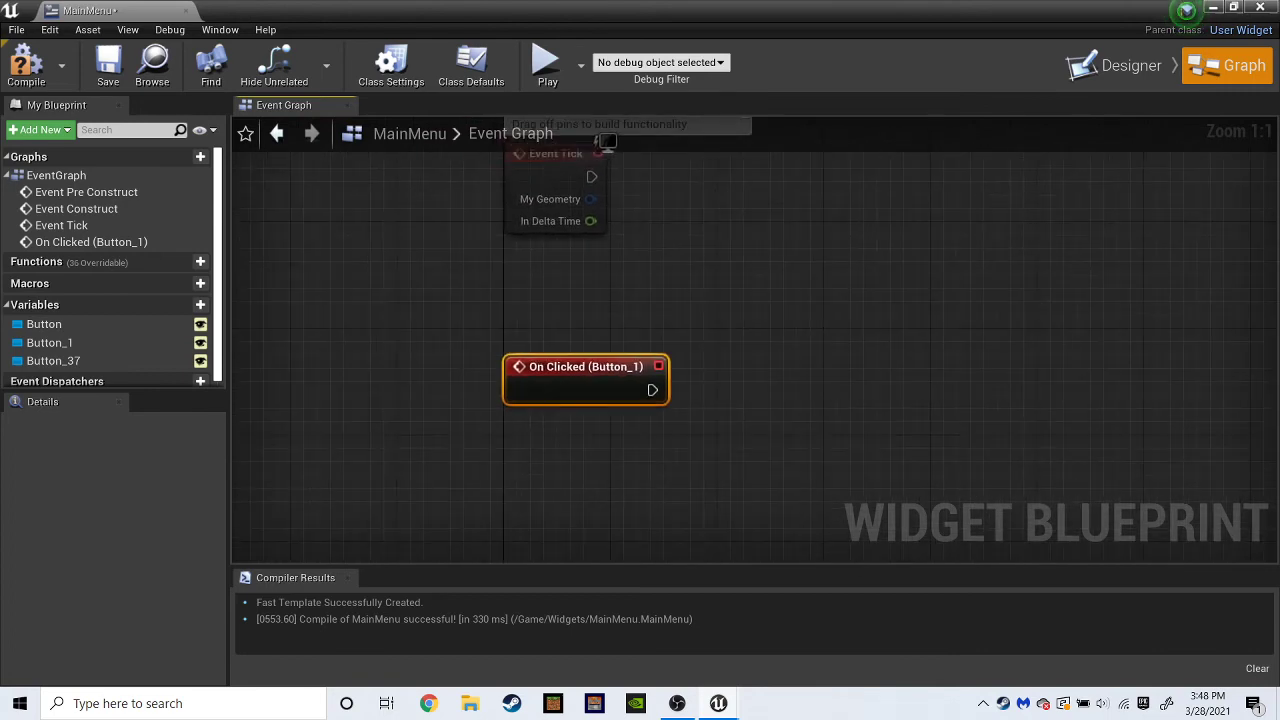
right_click_drag(972, 275, 691, 232)
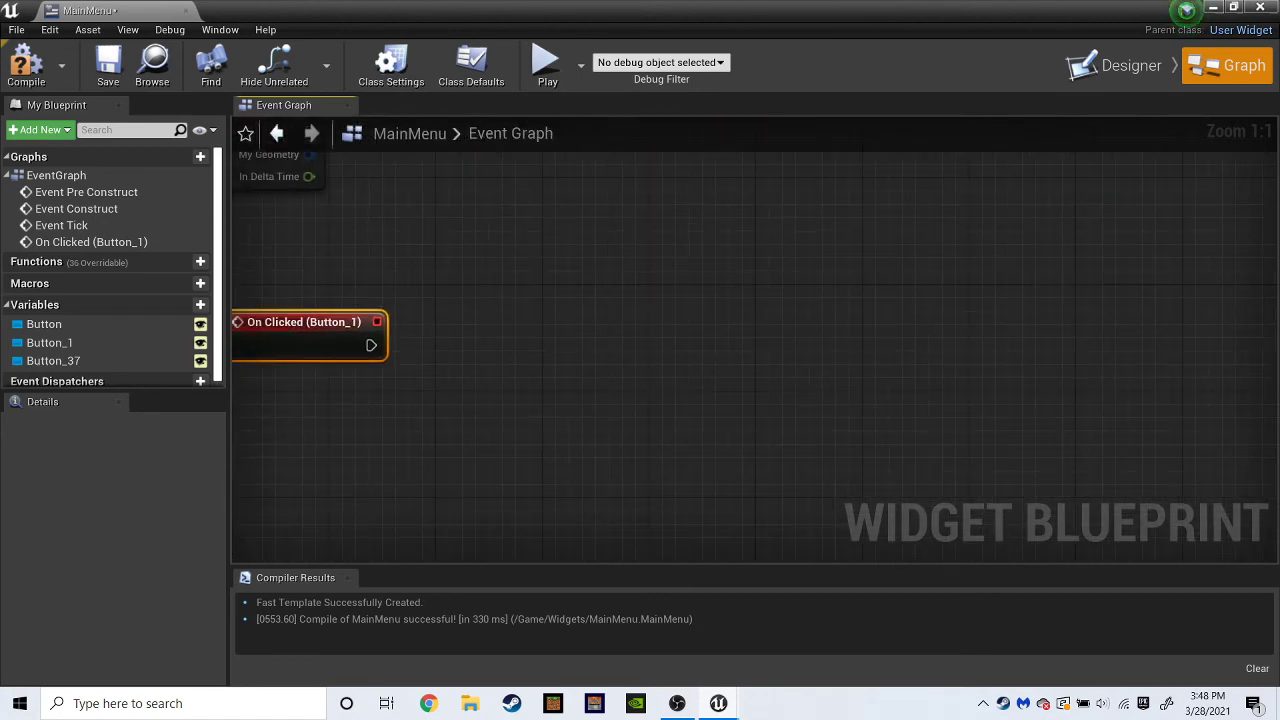
left_click_drag(385, 352, 679, 341)
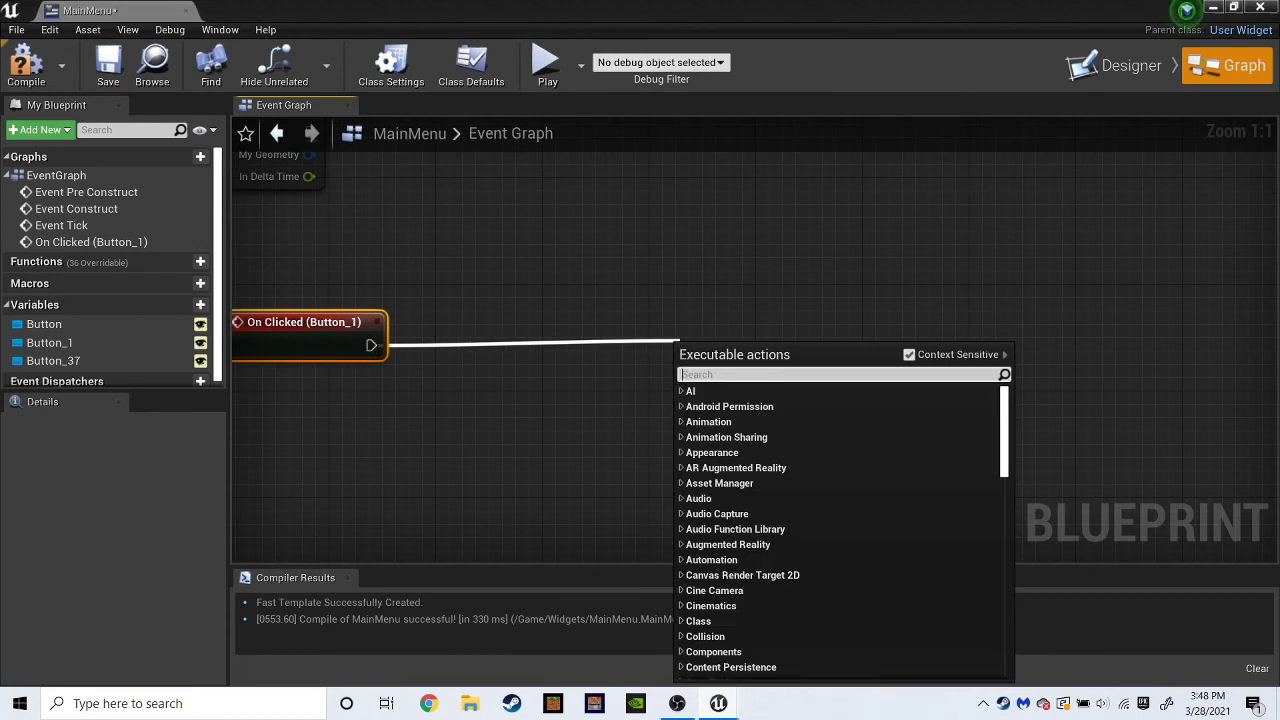
type("quit")
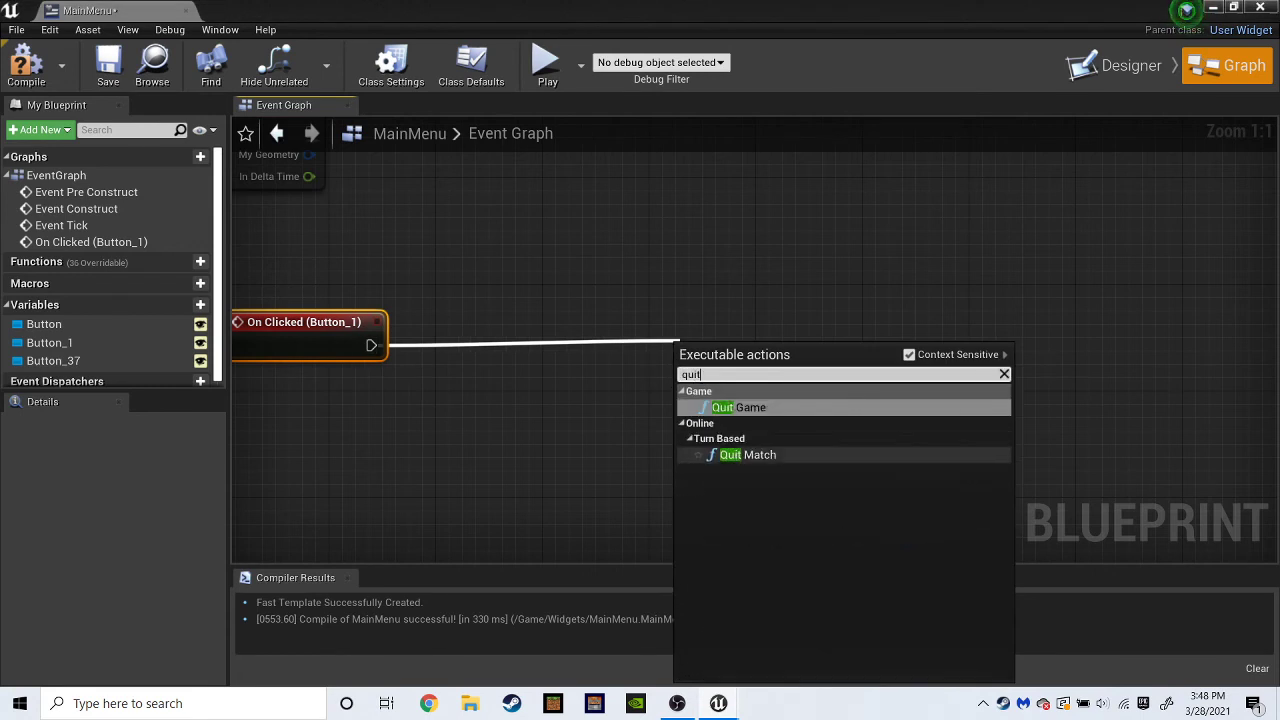
key("Return")
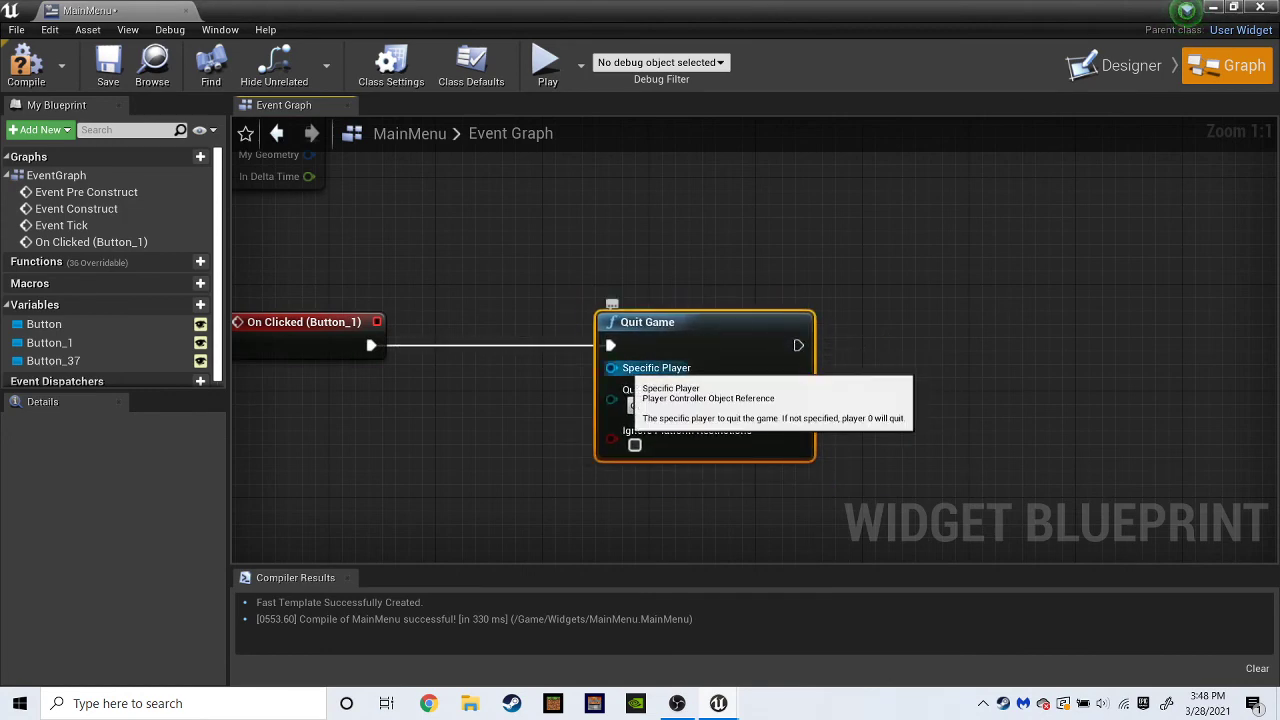
Add a Get Player Controller node feeding Quit Game's Specific Player, and place it below the On Clicked (Button_1) event.
left_click_drag(611, 367, 500, 430)
type("getplayer")
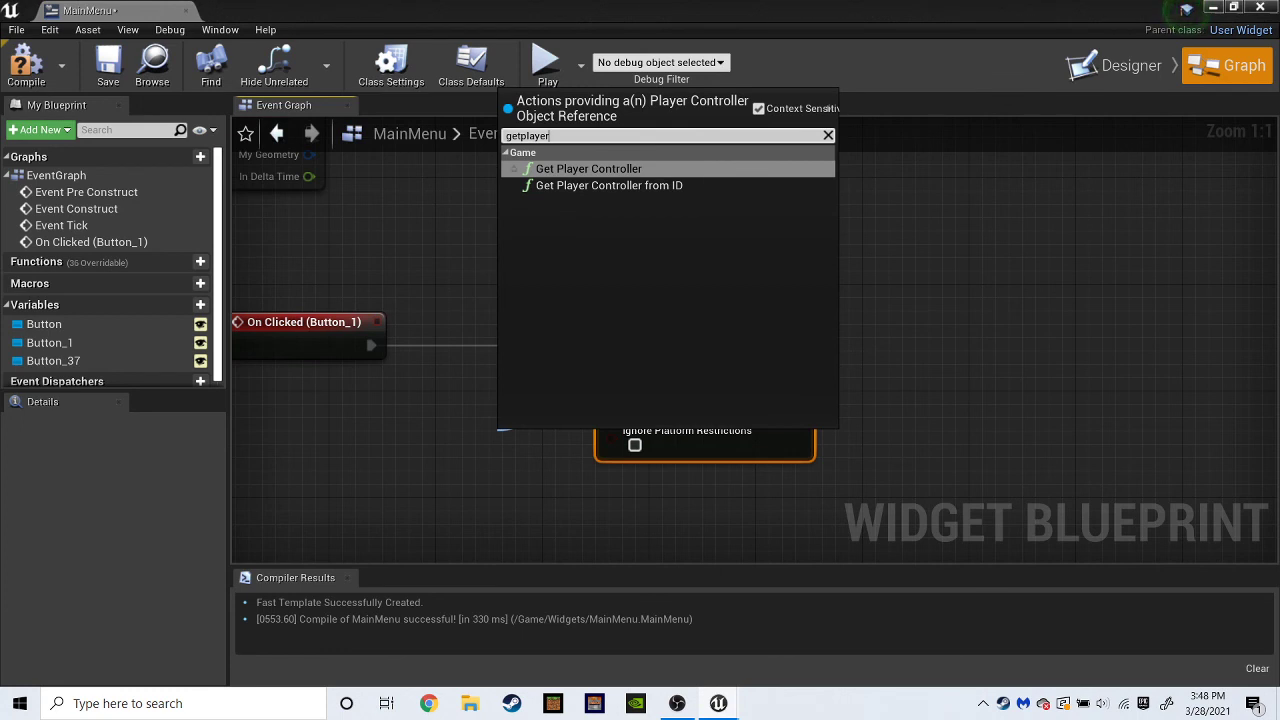
key("Return")
left_click_drag(519, 453, 280, 429)
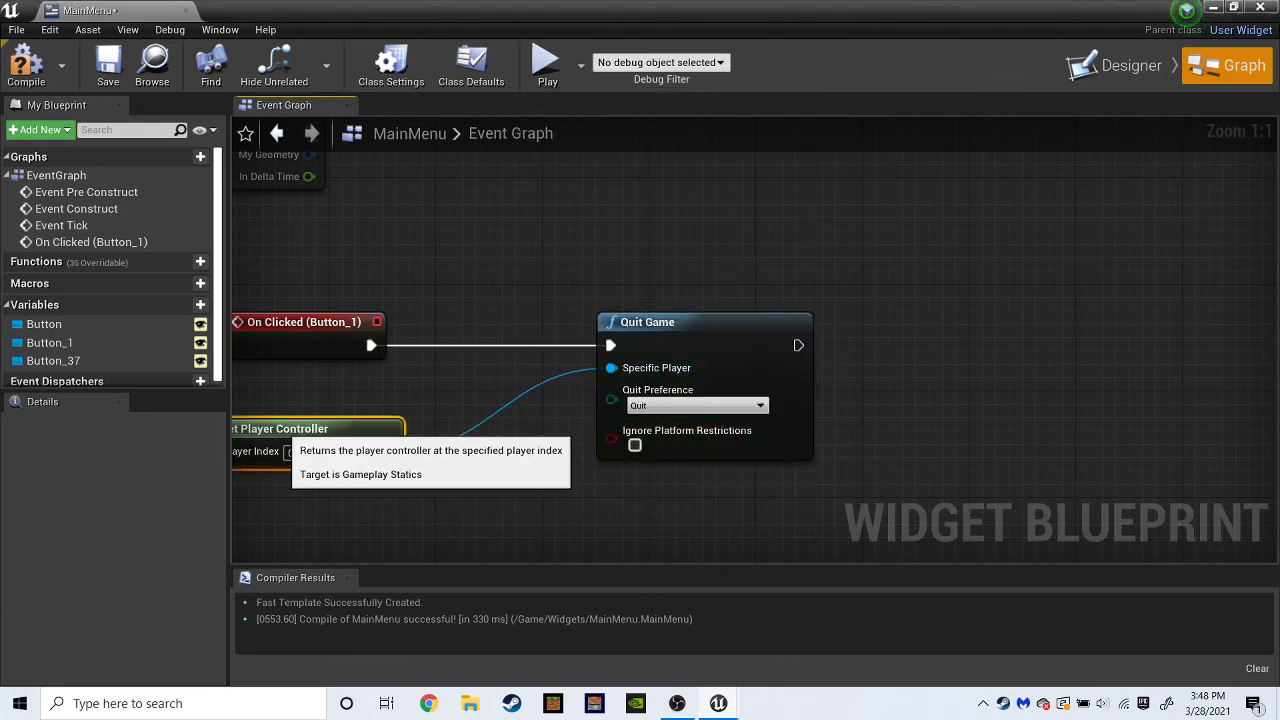
Compile and close the MainMenu widget, and test-play the level several times to check the menu buttons.
left_click(26, 66)
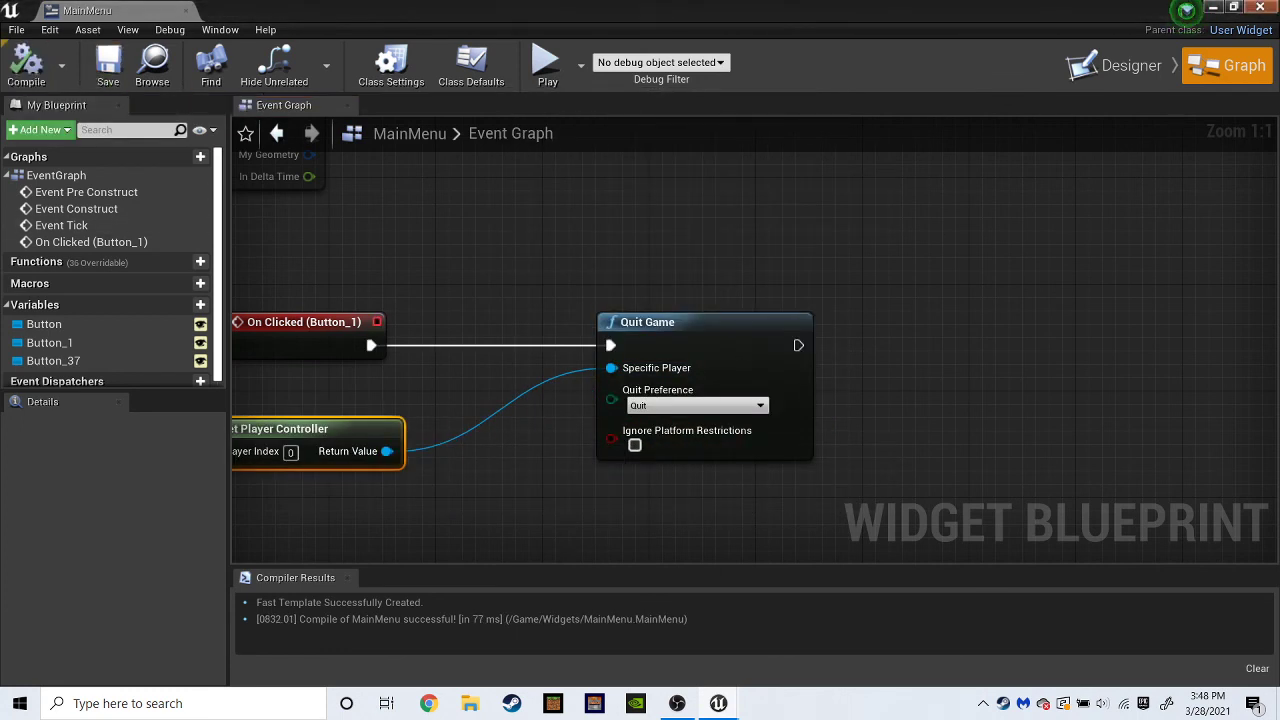
left_click(1260, 7)
left_click(845, 65)
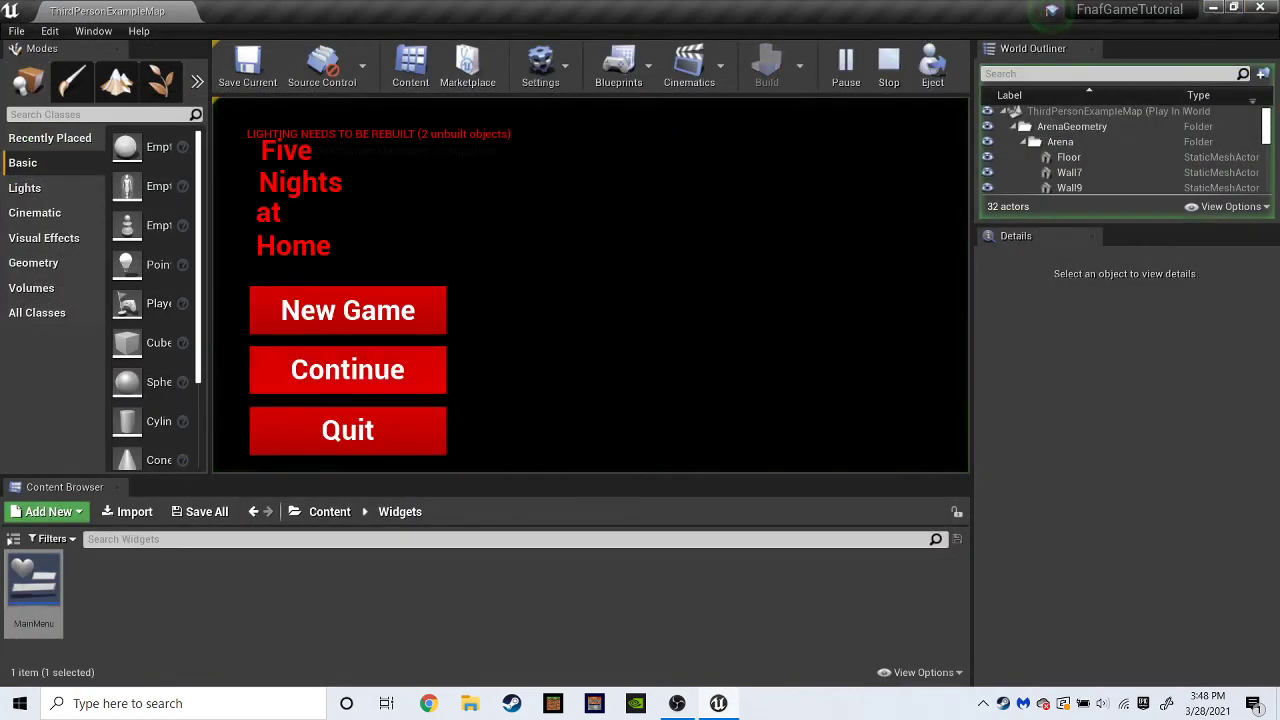
key("Escape")
left_click(846, 65)
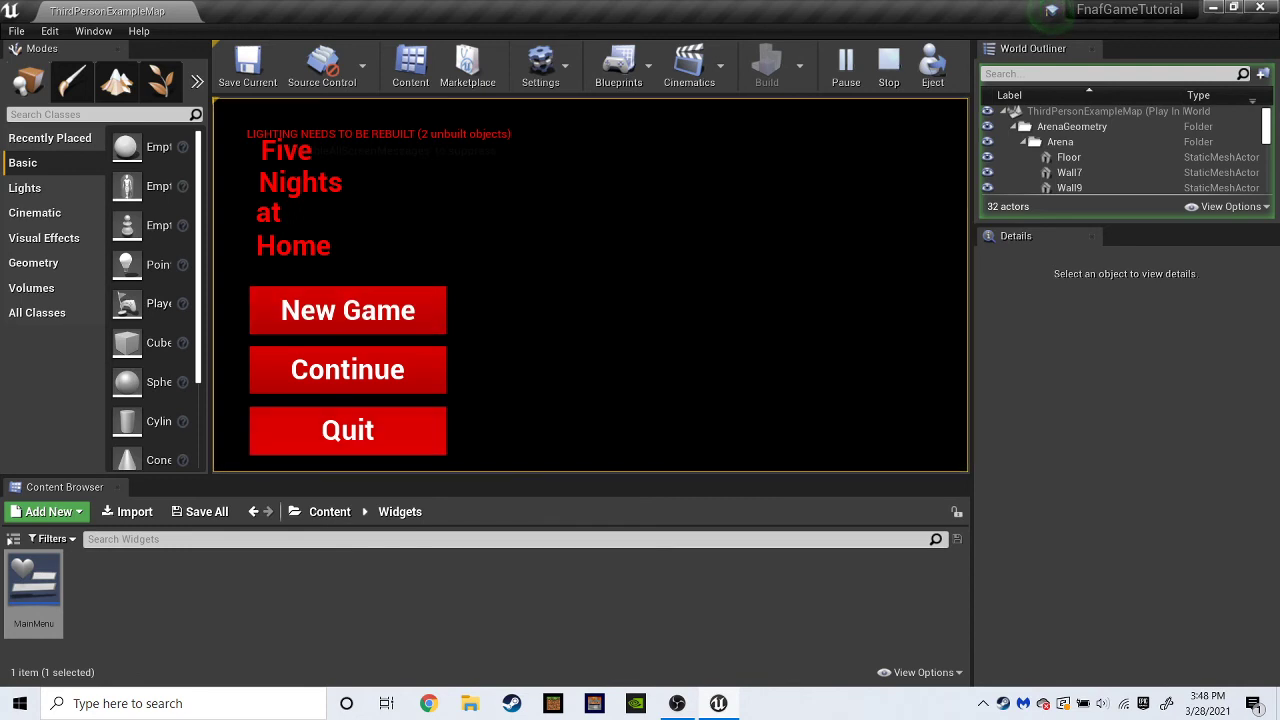
key("Escape")
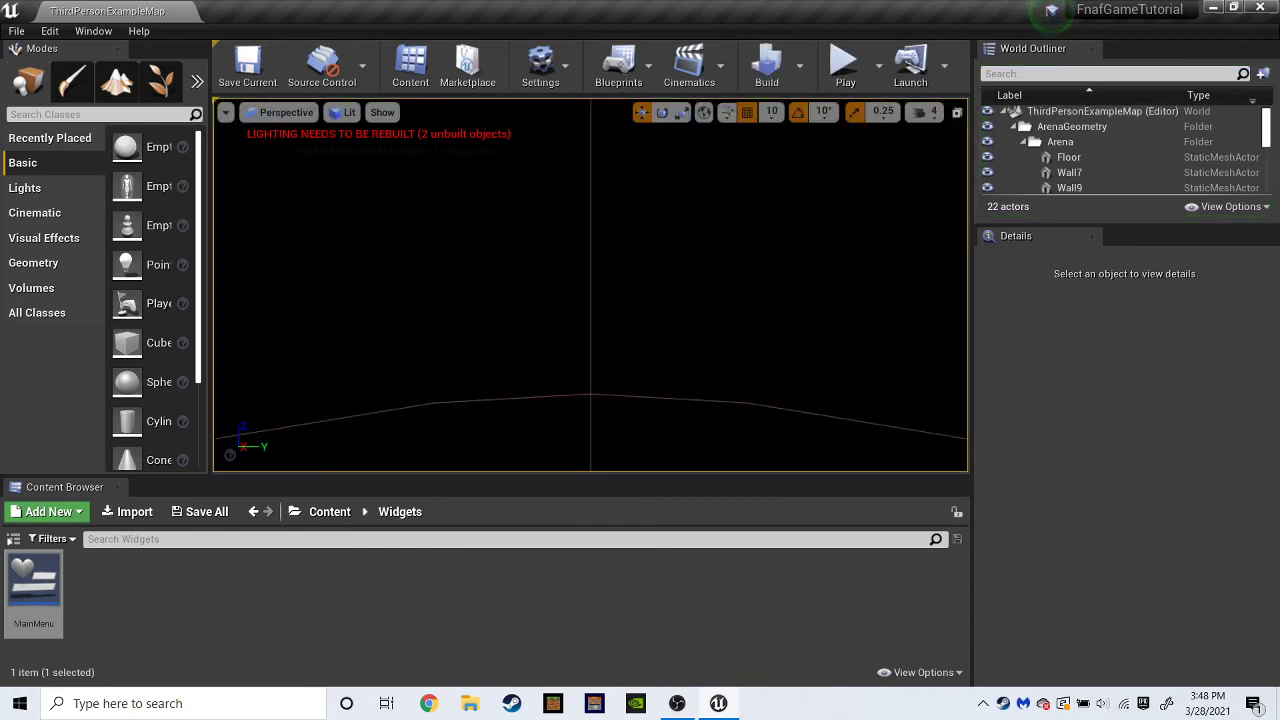
key("alt+p")
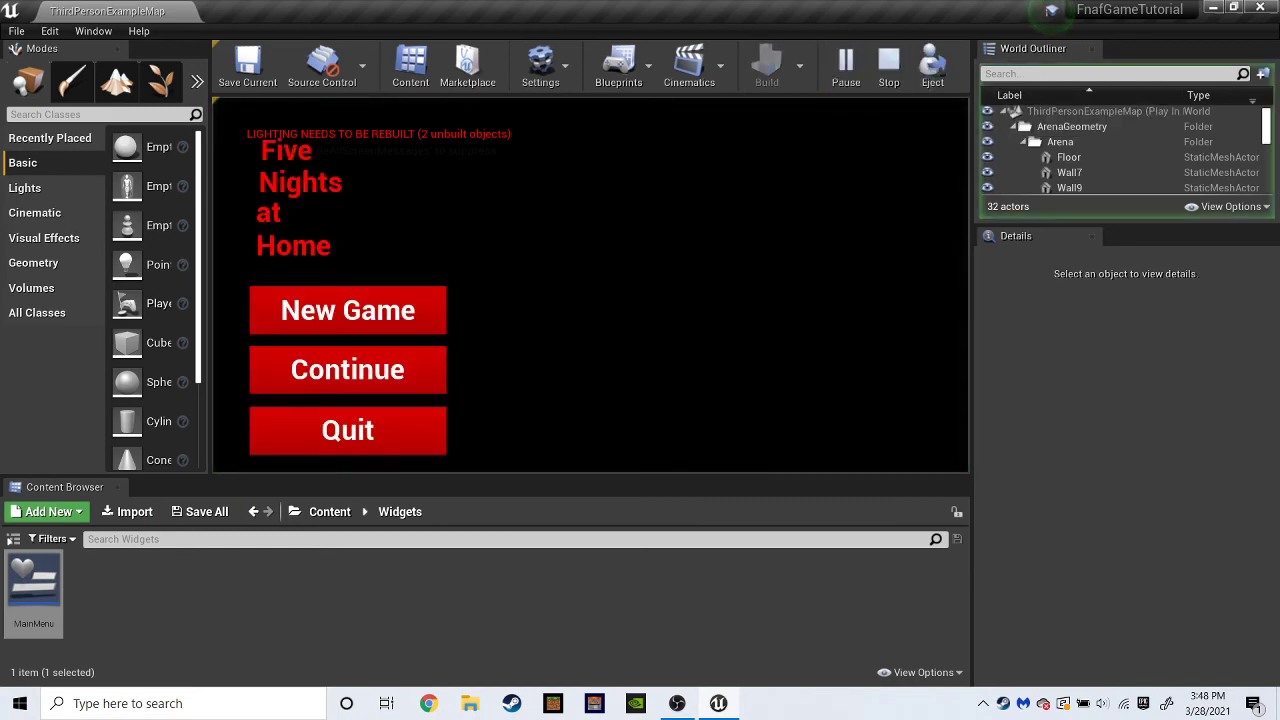
key("Escape")
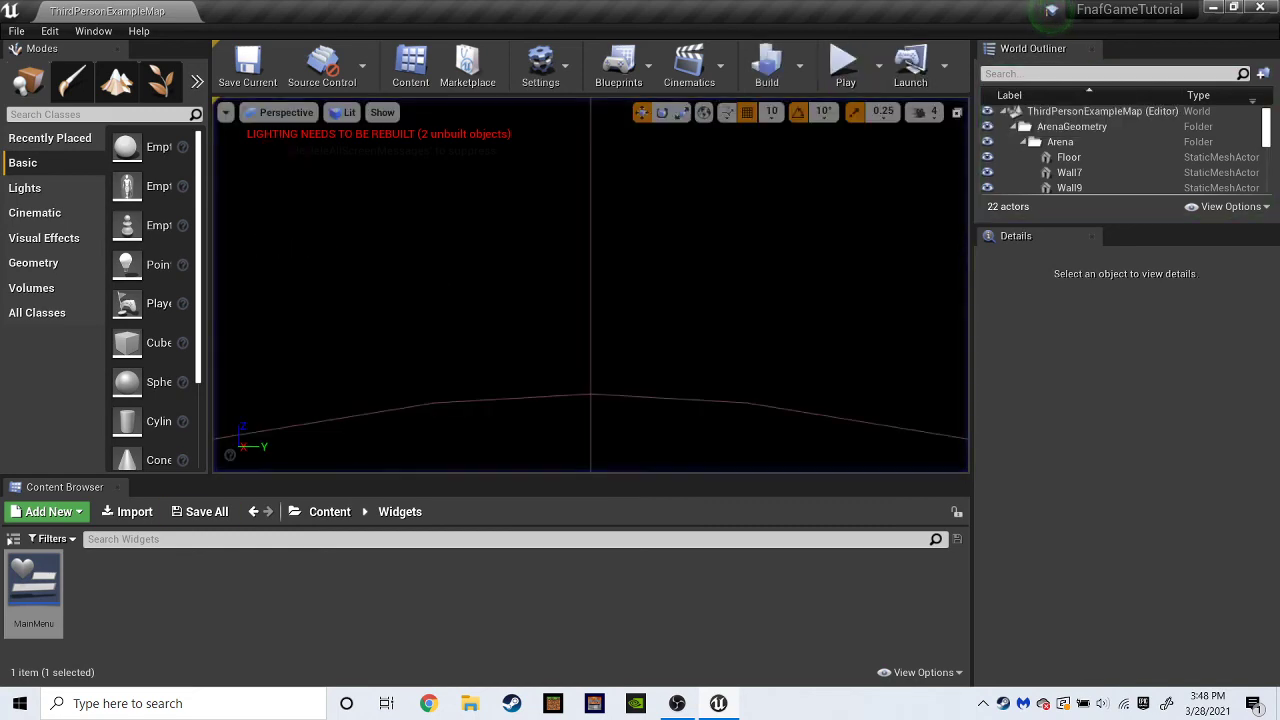
Reopen the MainMenu widget, change the Continue button's text to Level Select, and save the widget.
double_click(34, 585)
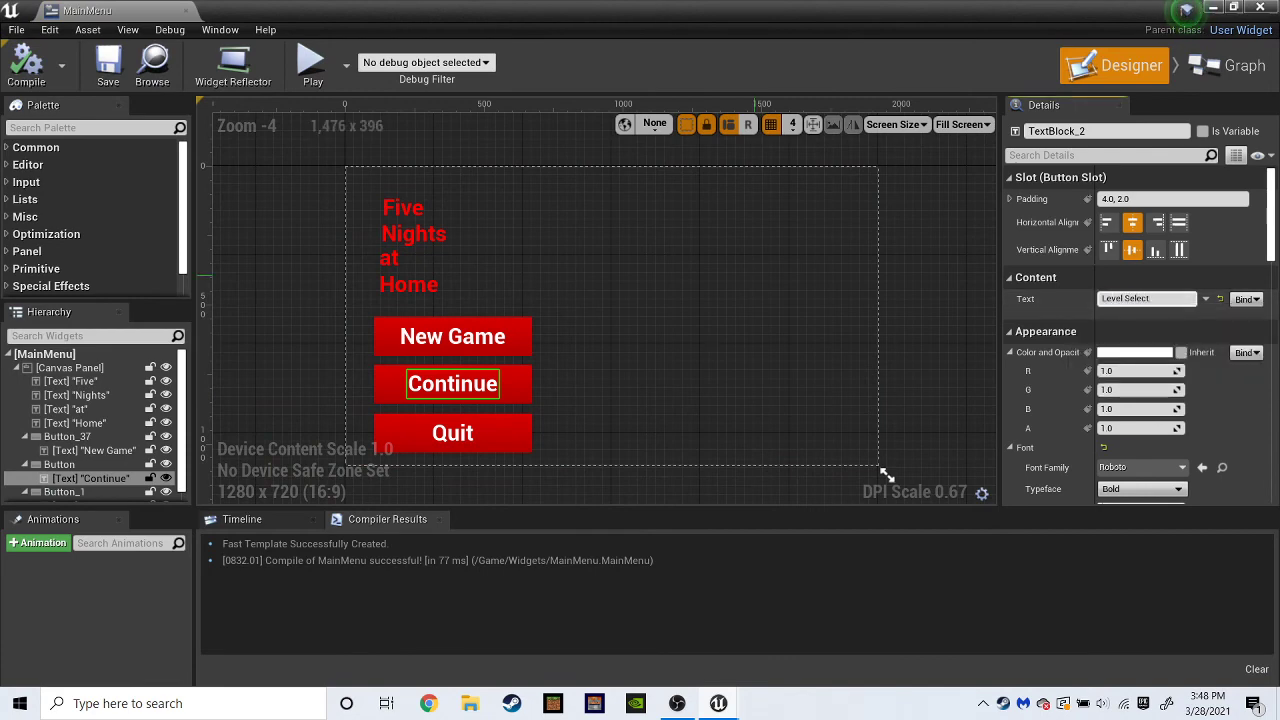
left_click(886, 474)
key("ctrl+s")
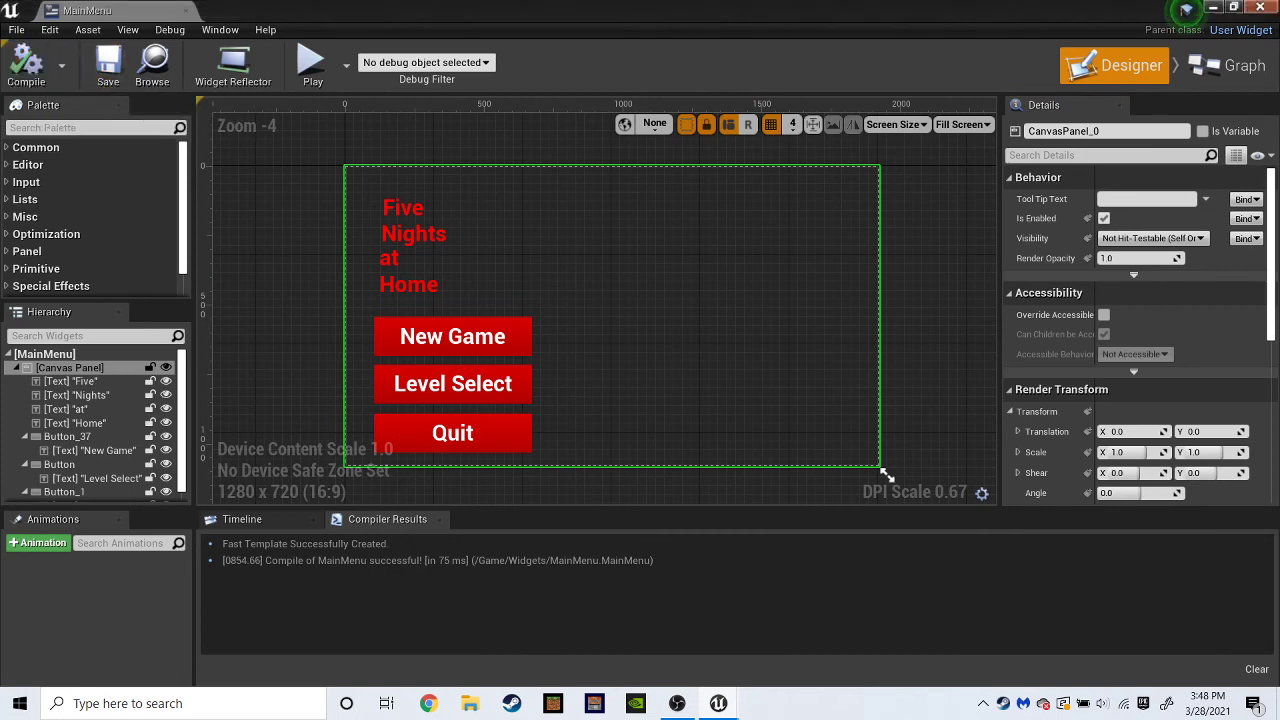
Return to the level editor, test-play the level, and end the game with the menu's Quit button.
key("alt+Tab")
left_click(846, 62)
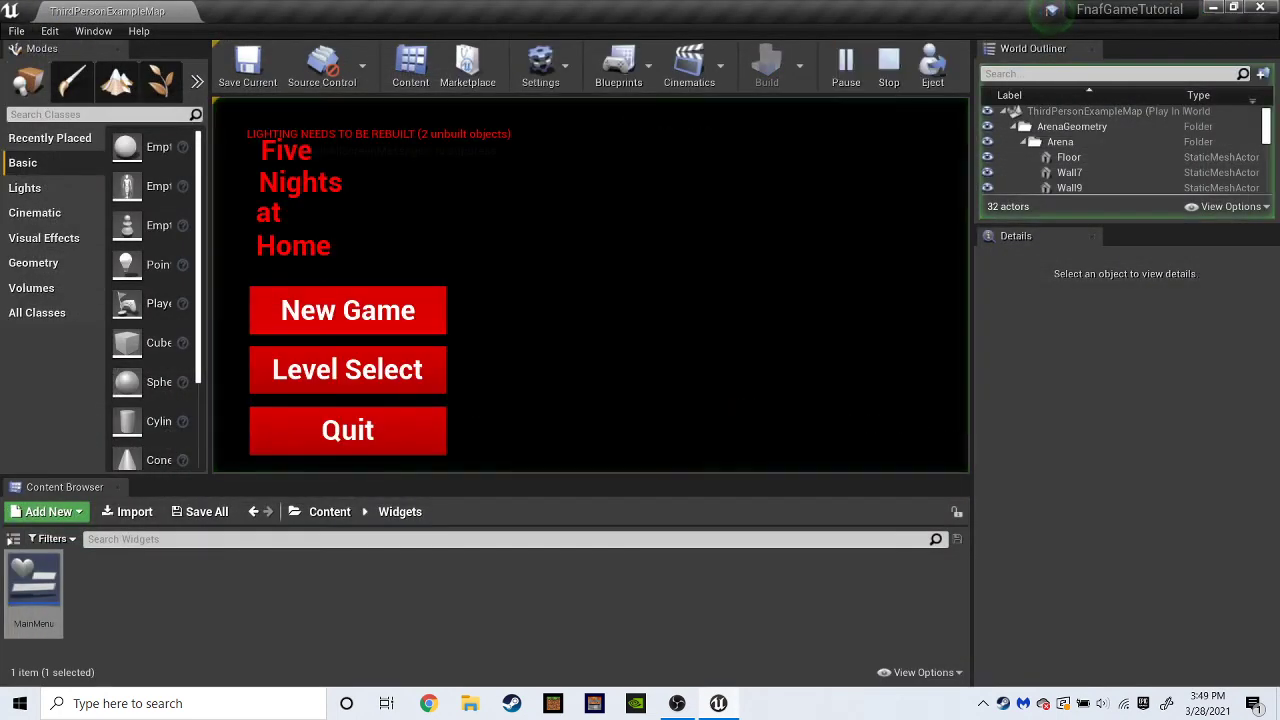
left_click(347, 430)
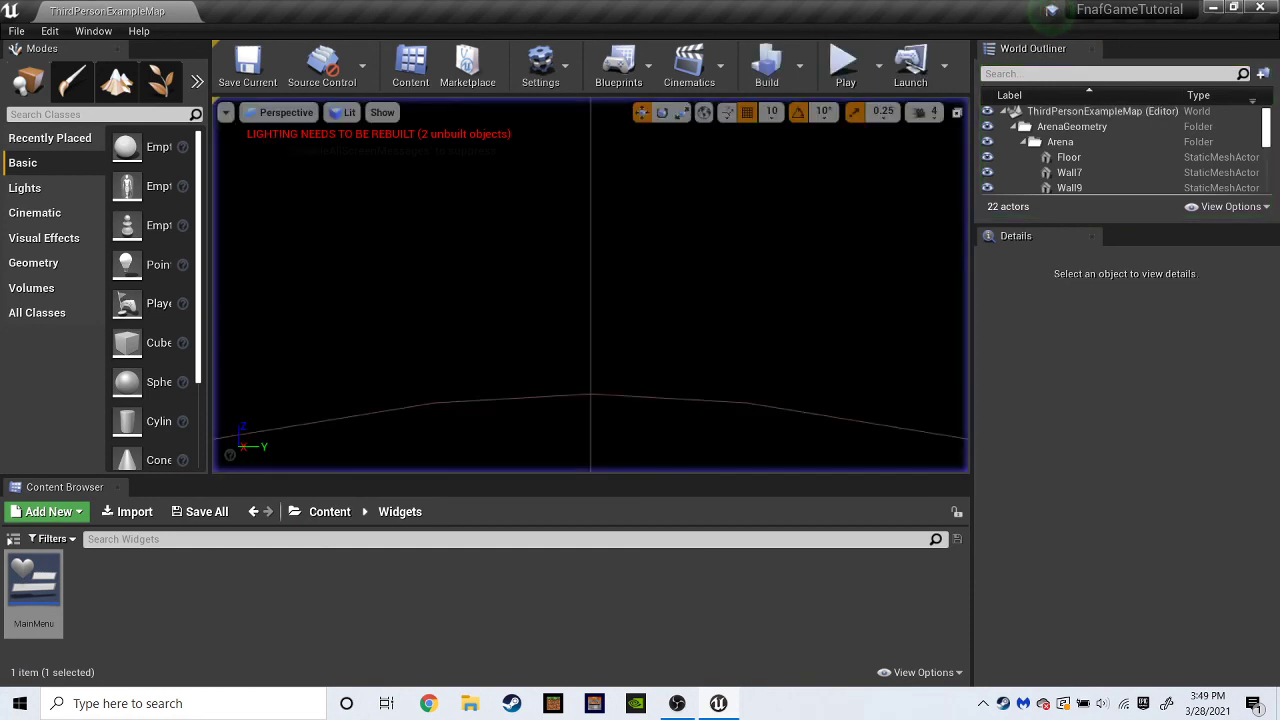